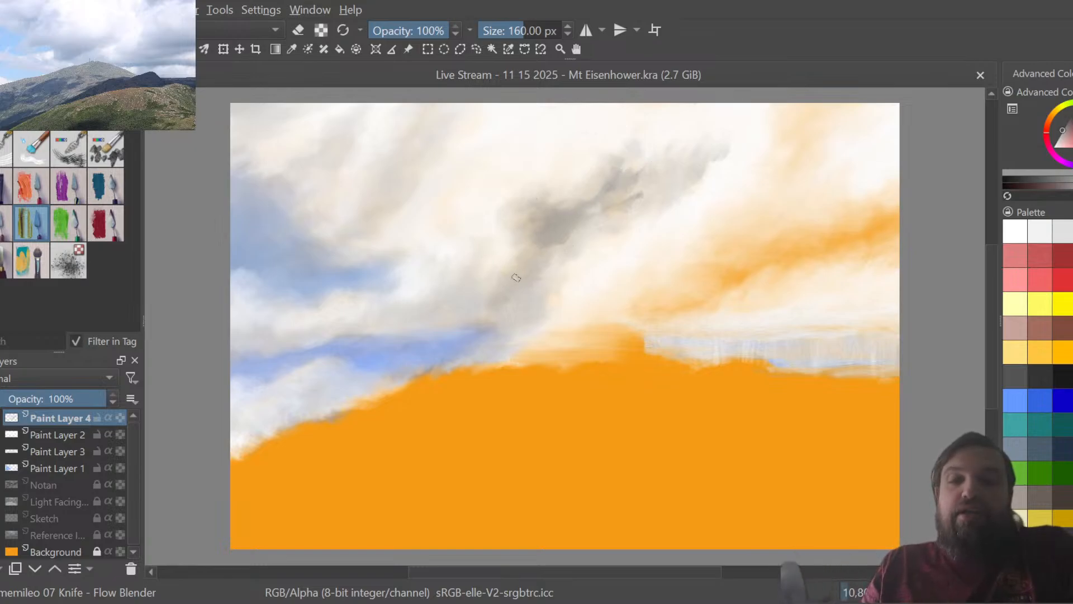
Choose white as the paint colour and set both the Flow Blender and Wavy Ridges knife brushes to 367.71 px.
left_click(1013, 241)
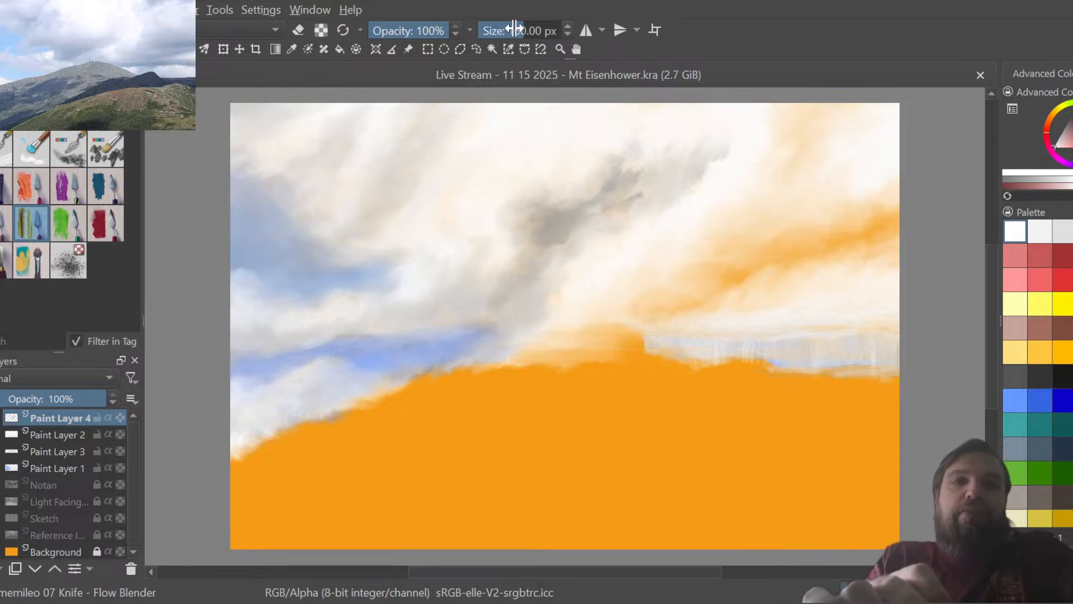
left_click_drag(514, 29, 538, 31)
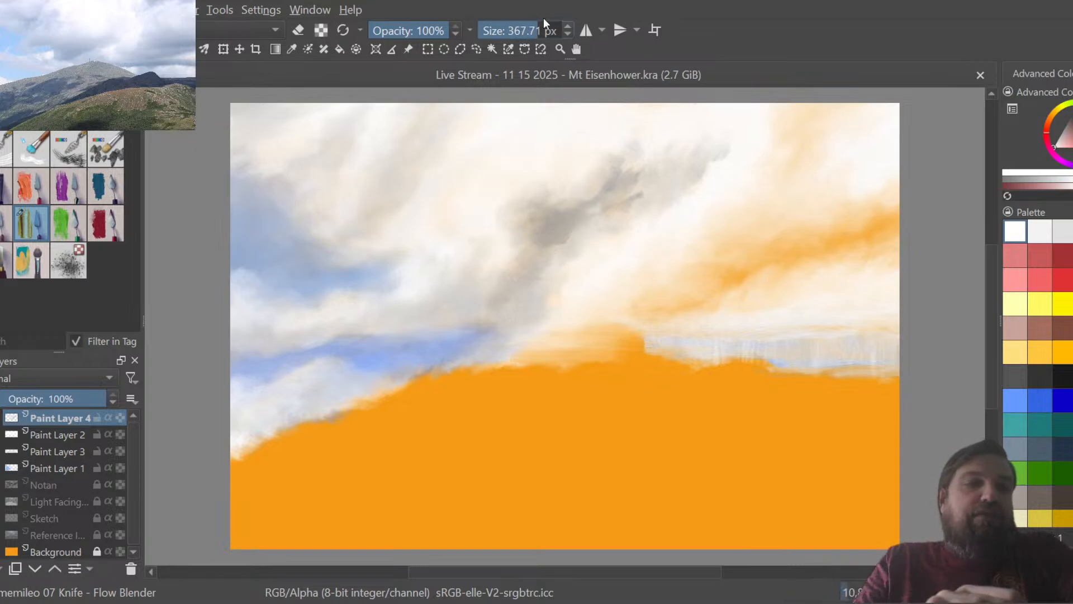
left_click(30, 188)
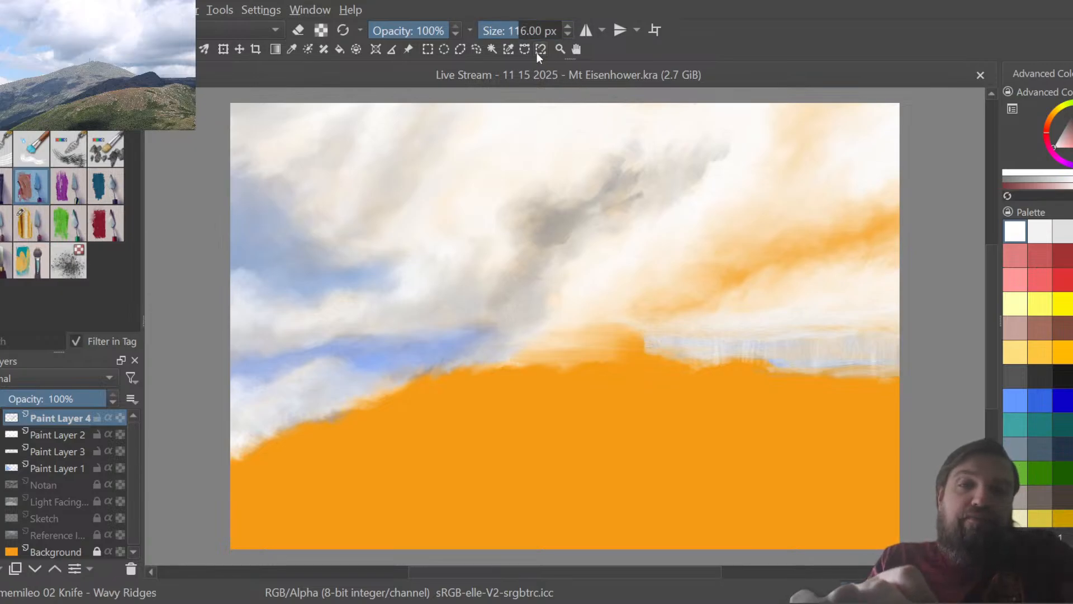
left_click_drag(520, 31, 550, 31)
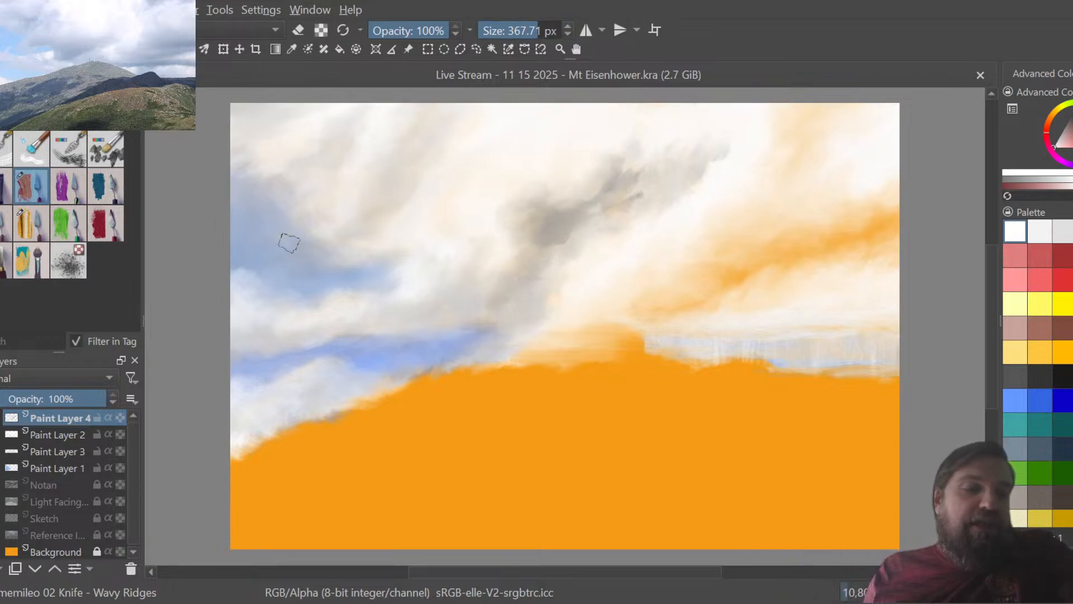
Add a new paint layer, paint white highlights on the central cloud with the Wavy Ridges knife, and blend them with Flow Blender.
left_click(1, 568)
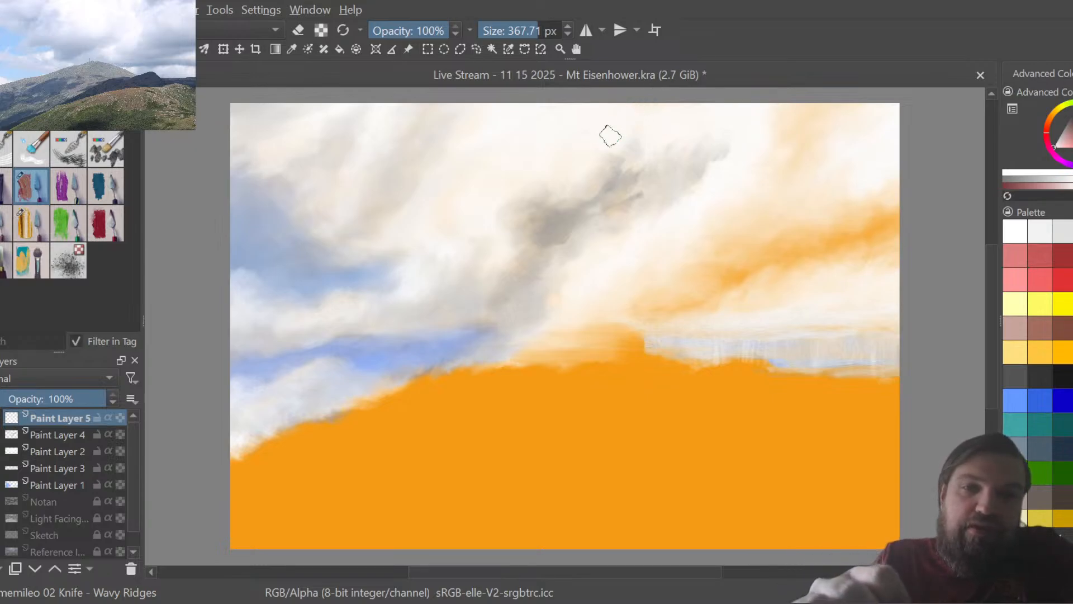
mouse_move(570, 157)
left_mouse_down()
mouse_move(590, 141)
mouse_move(576, 143)
mouse_move(602, 139)
mouse_move(589, 123)
mouse_move(592, 145)
mouse_move(600, 121)
mouse_move(572, 128)
mouse_move(600, 116)
mouse_move(576, 131)
mouse_move(567, 121)
mouse_move(589, 117)
mouse_move(587, 143)
mouse_move(605, 109)
mouse_move(625, 109)
mouse_move(583, 136)
left_mouse_up()
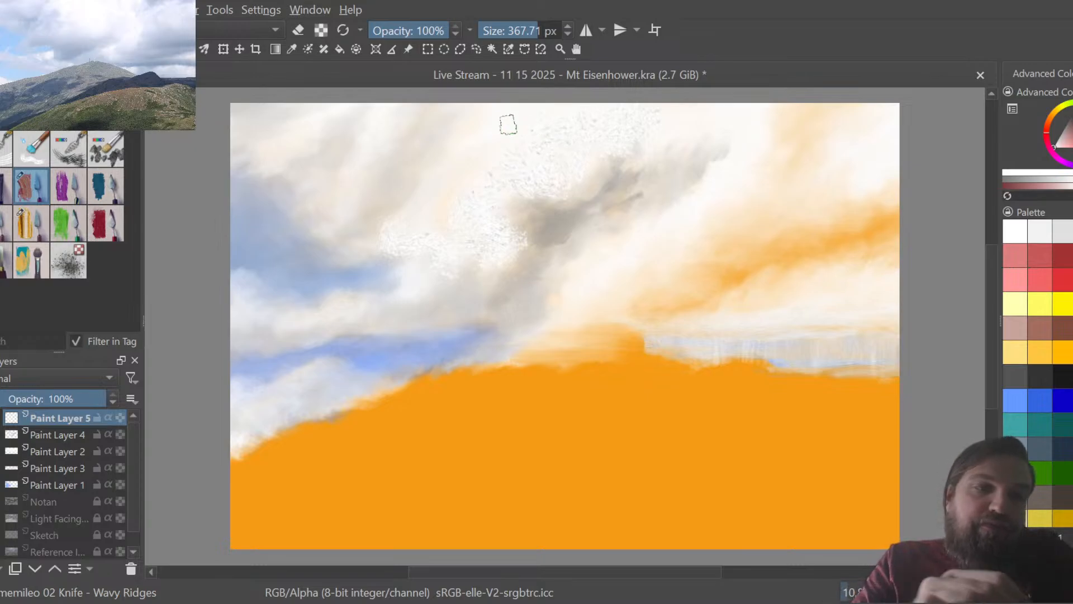
left_click(33, 221)
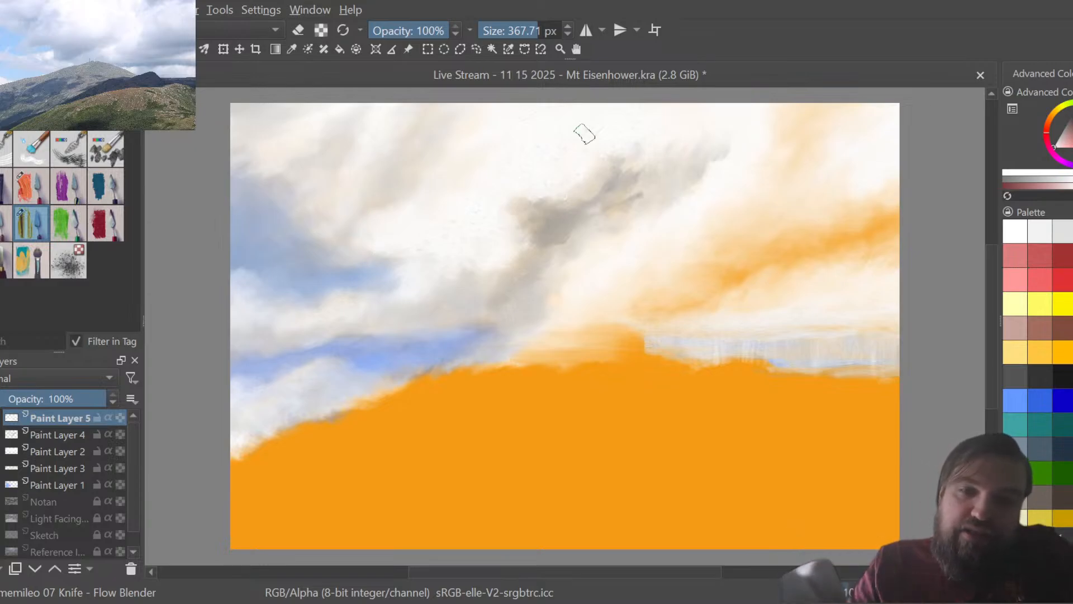
Paint off-white texture along the central cloud's lit edge with the Wavy Ridges knife and soften it with Flow Blender.
left_click(1016, 231)
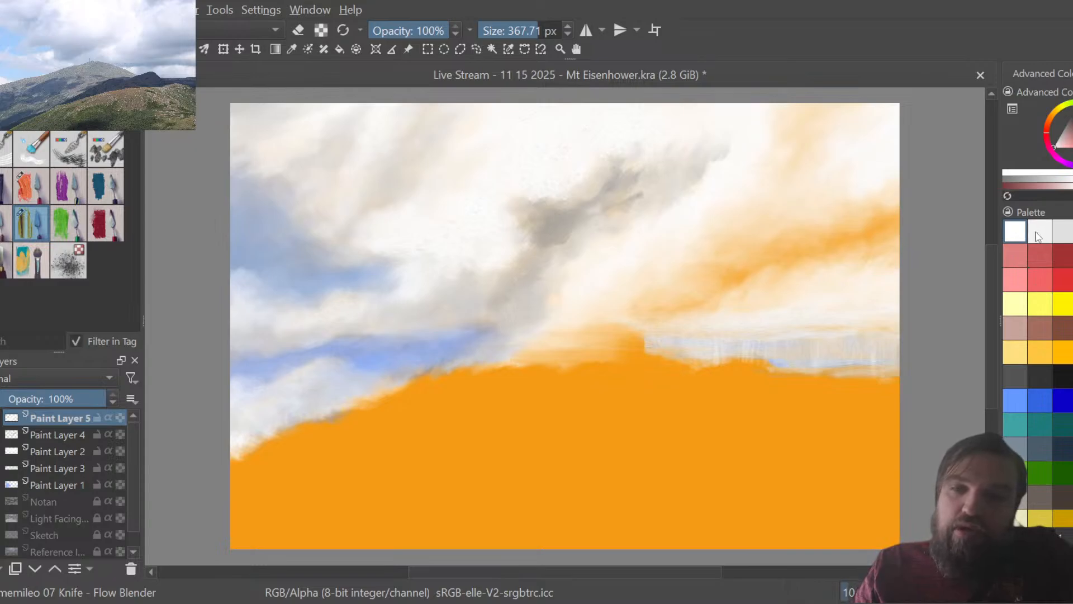
left_click(1038, 235)
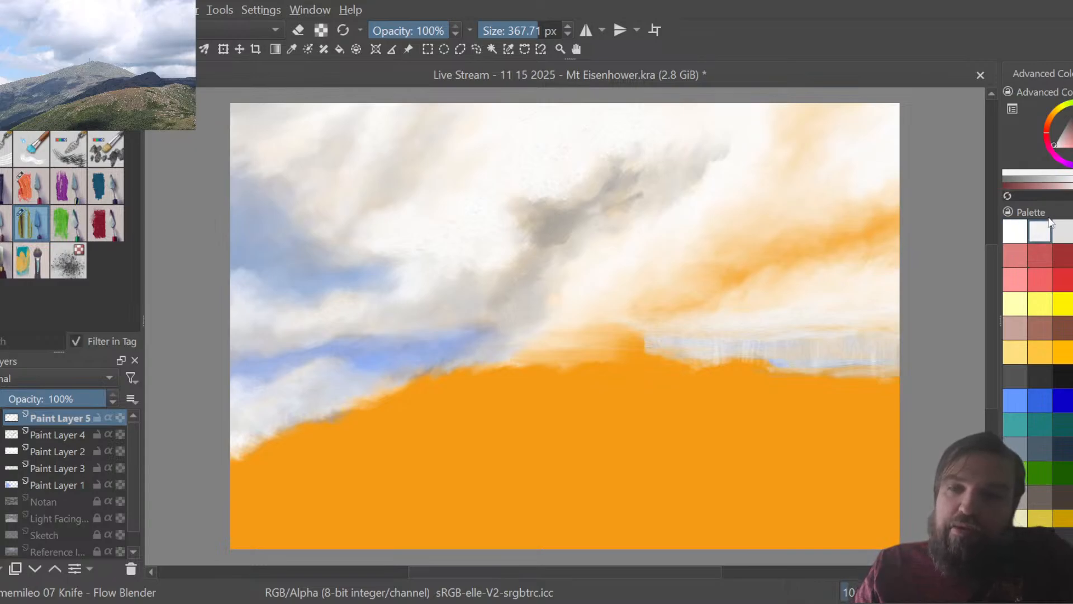
left_click(31, 185)
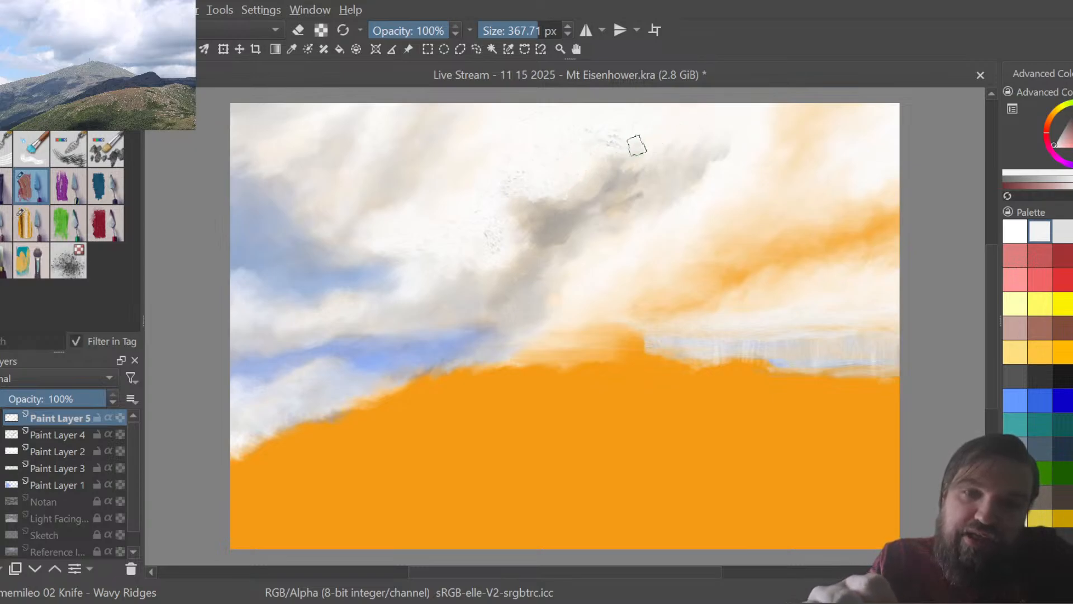
left_click(39, 216)
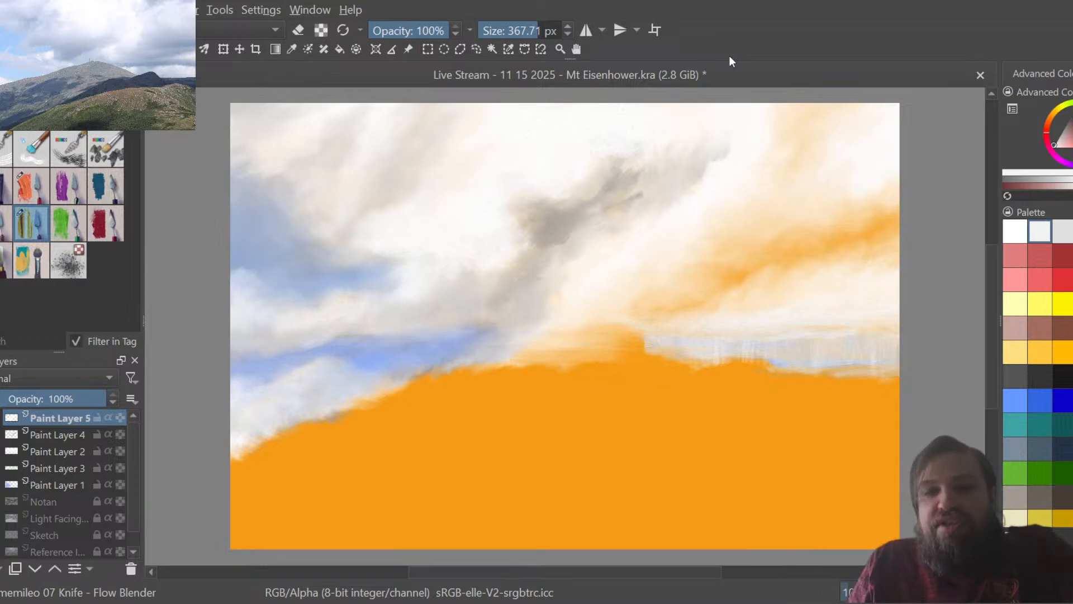
Pick pale yellow from the palette and add a new paint layer directly below Paint Layer 5.
left_click(1021, 310)
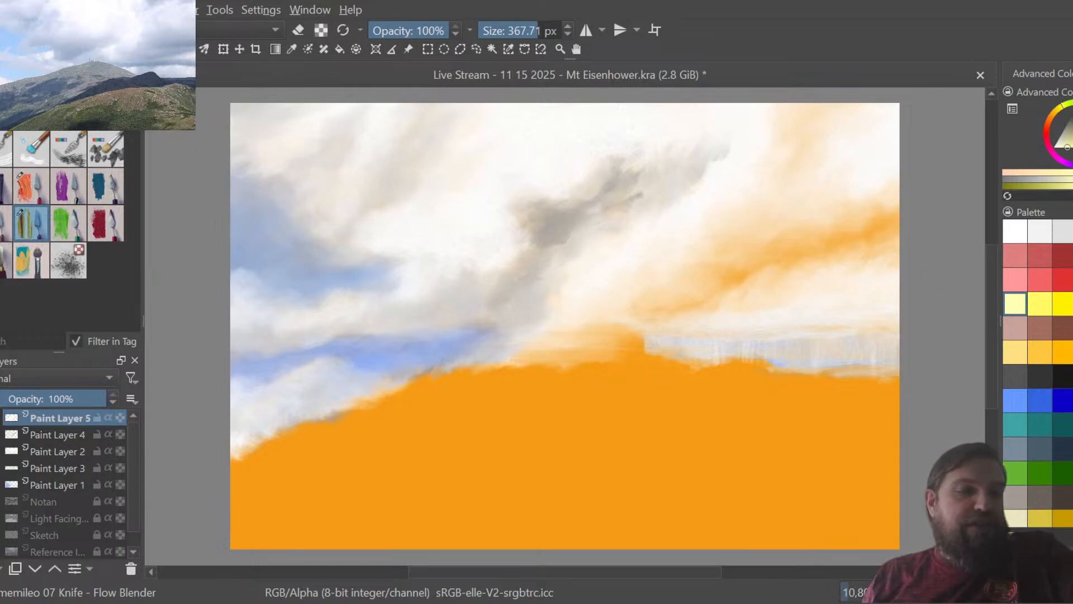
key("Insert")
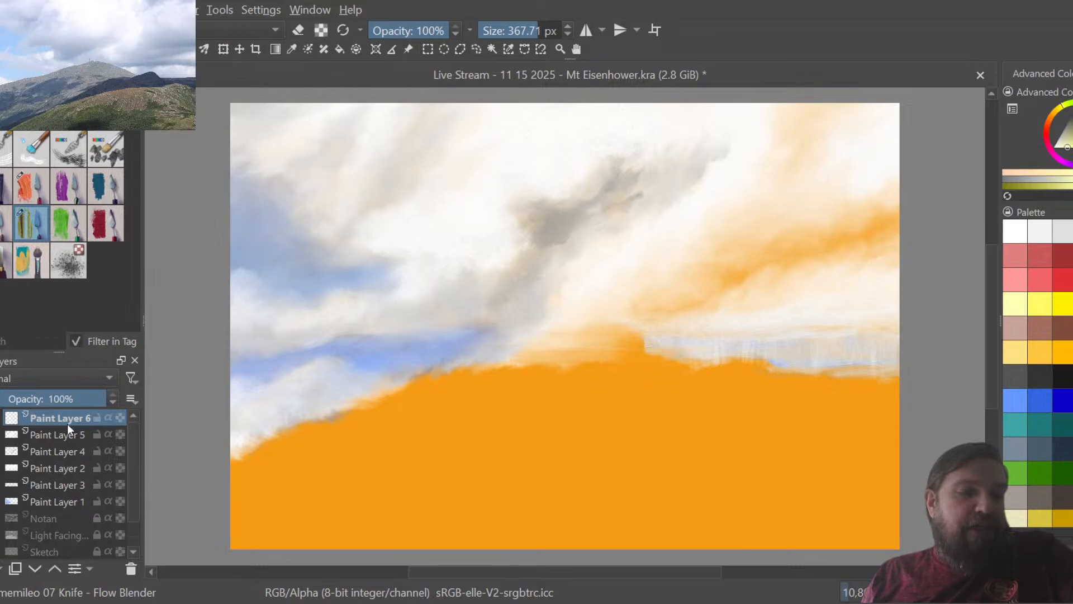
mouse_move(68, 425)
left_mouse_down()
mouse_move(61, 438)
mouse_move(86, 449)
left_mouse_up()
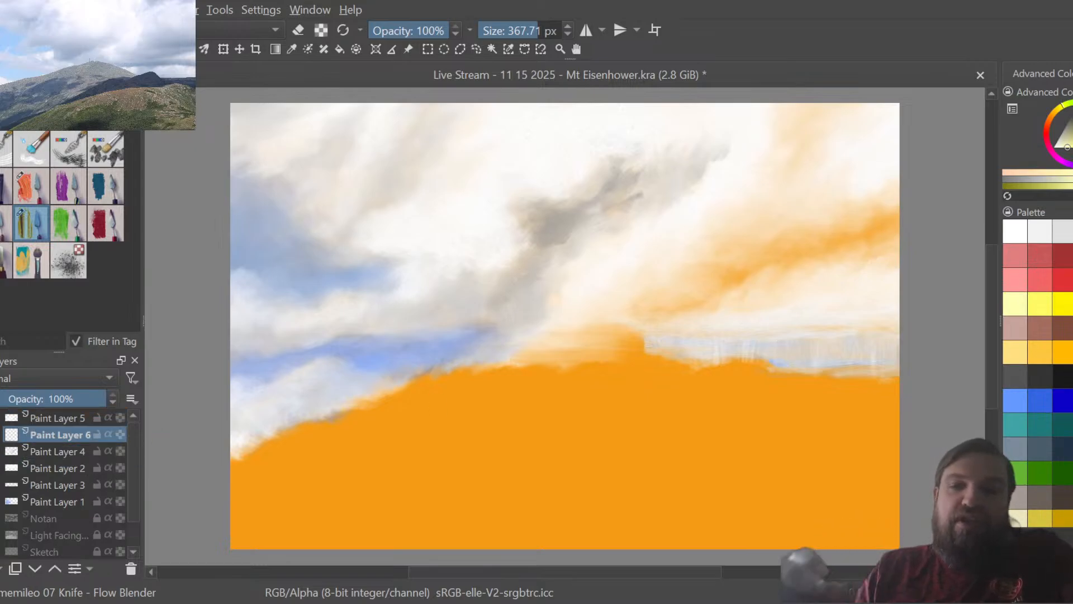
Paint pale yellow tints into the central cloud with the Wavy Ridges knife and blend them with Flow Blender.
left_click(1017, 307)
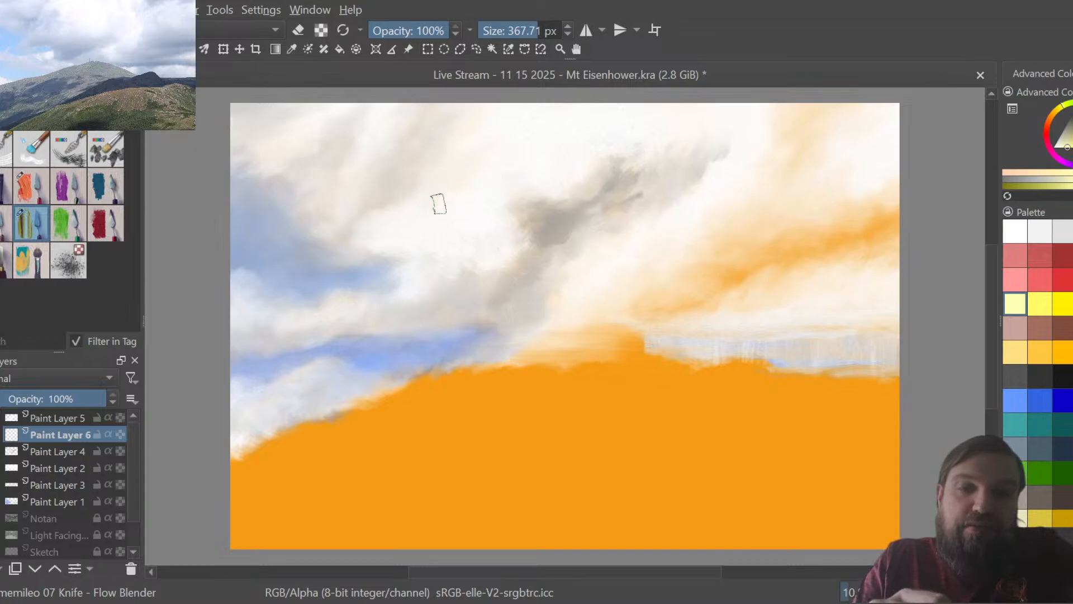
left_click(27, 193)
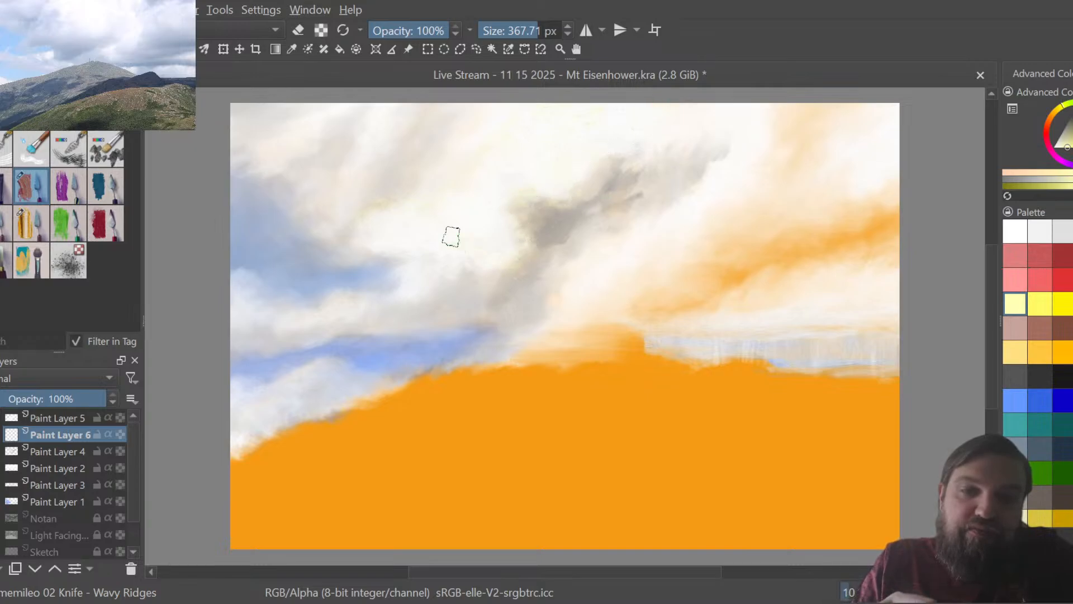
left_click(32, 223)
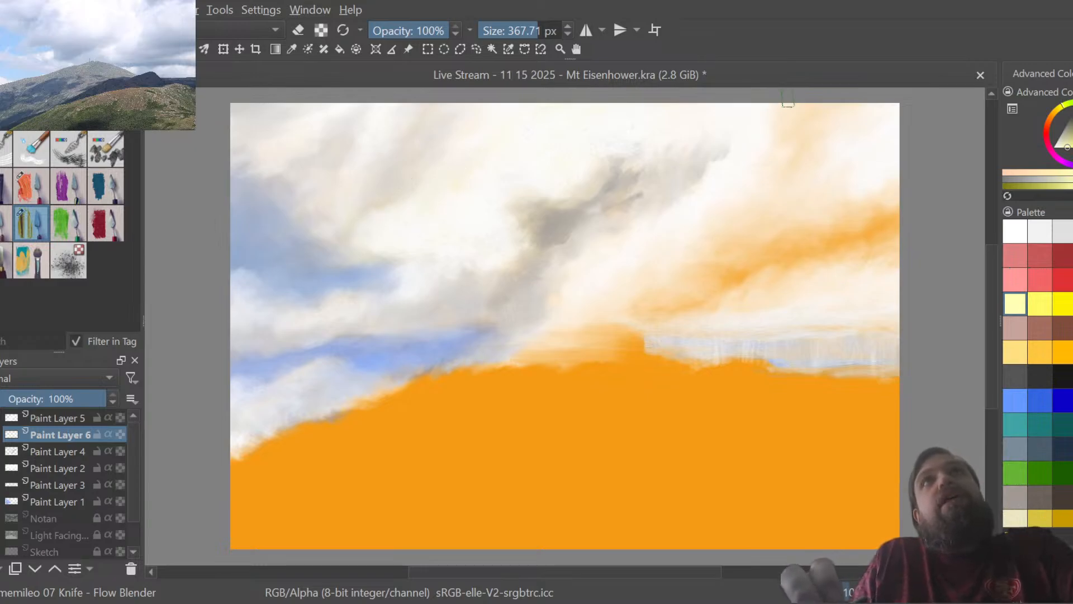
Add a new paint layer above Paint Layer 5 and switch the paint colour to grey.
left_click(75, 416)
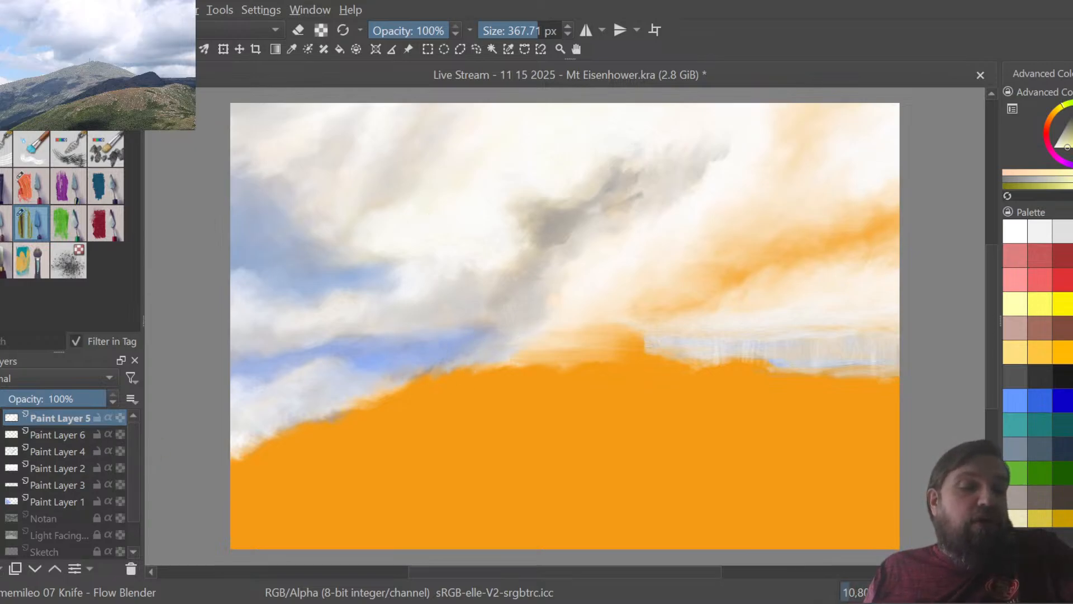
key("Insert")
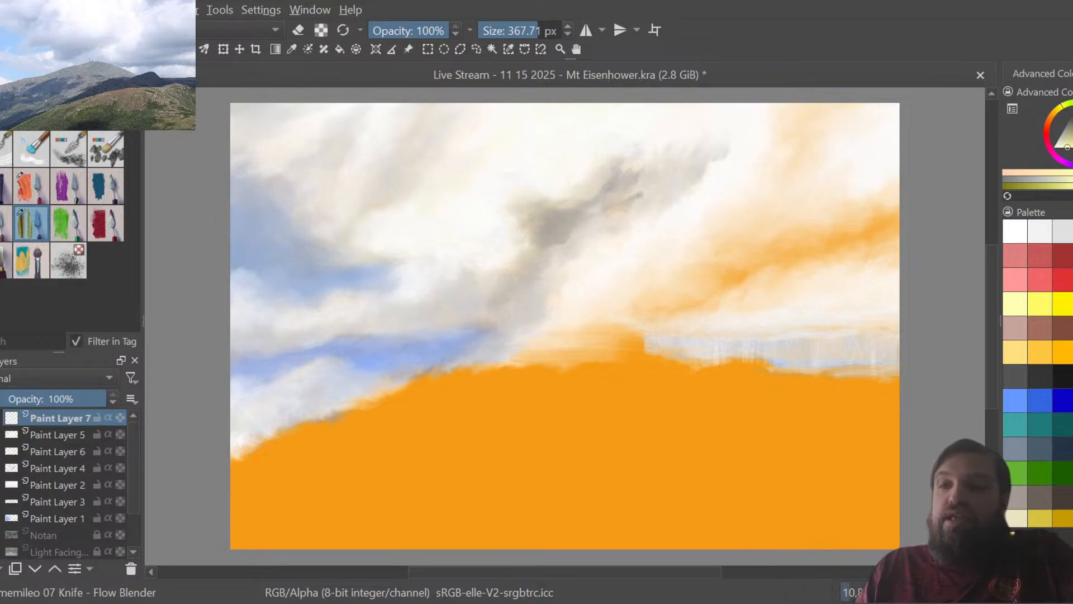
key("x")
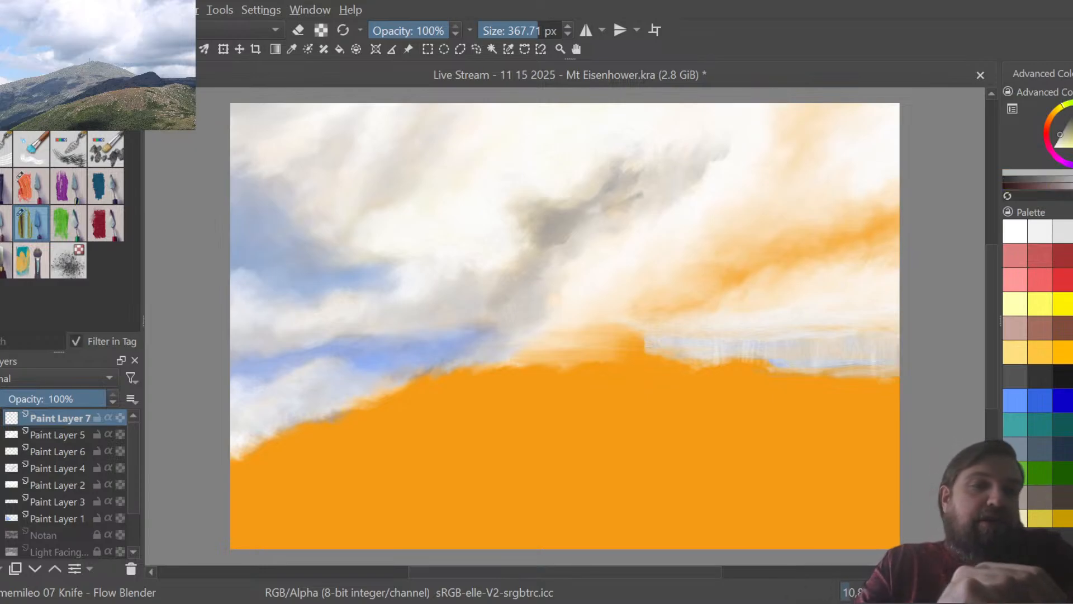
Paint two grey cloud bands from above the peak to the canvas's right edge with the Flow knife at 356.34 px.
left_click(24, 186)
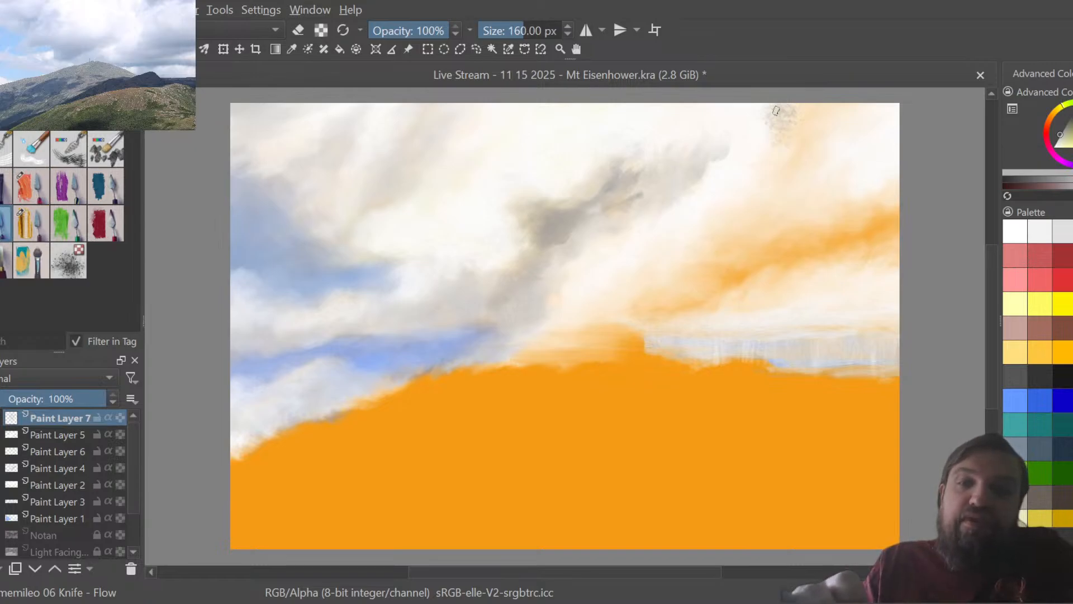
left_click_drag(519, 27, 537, 27)
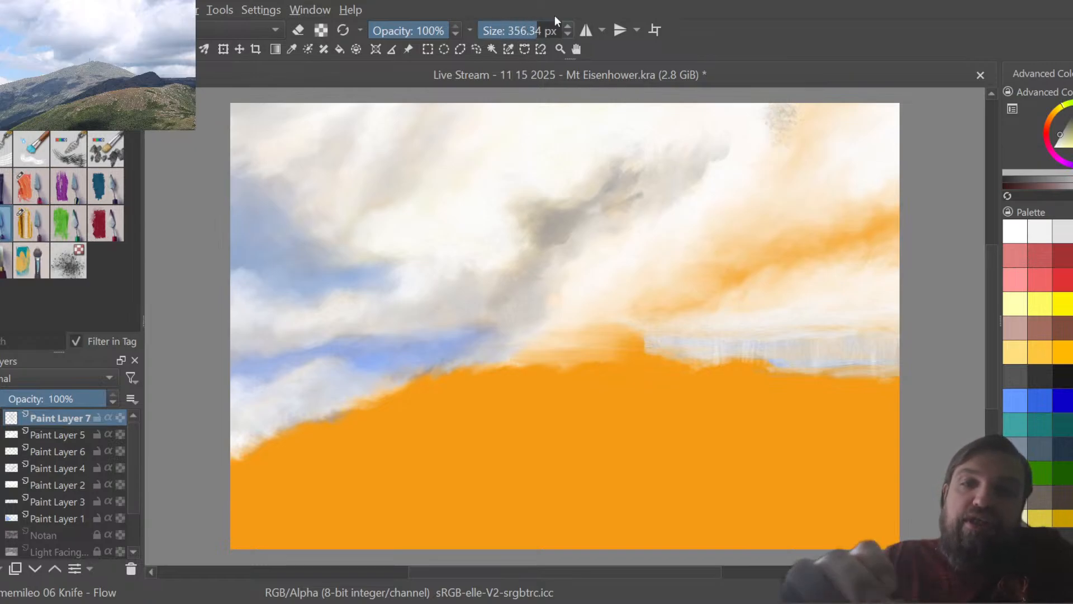
mouse_move(781, 109)
left_mouse_down()
mouse_move(791, 142)
mouse_move(773, 115)
mouse_move(767, 155)
mouse_move(748, 108)
mouse_move(784, 119)
mouse_move(789, 105)
mouse_move(809, 143)
mouse_move(790, 119)
mouse_move(765, 160)
mouse_move(800, 112)
mouse_move(838, 110)
mouse_move(802, 103)
mouse_move(810, 145)
mouse_move(770, 169)
mouse_move(781, 177)
mouse_move(781, 141)
mouse_move(790, 147)
mouse_move(747, 186)
mouse_move(766, 171)
mouse_move(763, 182)
mouse_move(761, 172)
mouse_move(746, 187)
mouse_move(754, 196)
mouse_move(726, 196)
mouse_move(773, 188)
mouse_move(853, 110)
mouse_move(836, 108)
mouse_move(855, 112)
mouse_move(830, 131)
mouse_move(829, 151)
mouse_move(697, 220)
mouse_move(627, 280)
mouse_move(619, 301)
mouse_move(627, 295)
mouse_move(628, 315)
mouse_move(681, 312)
mouse_move(665, 328)
mouse_move(680, 307)
mouse_move(703, 306)
mouse_move(732, 284)
left_mouse_up()
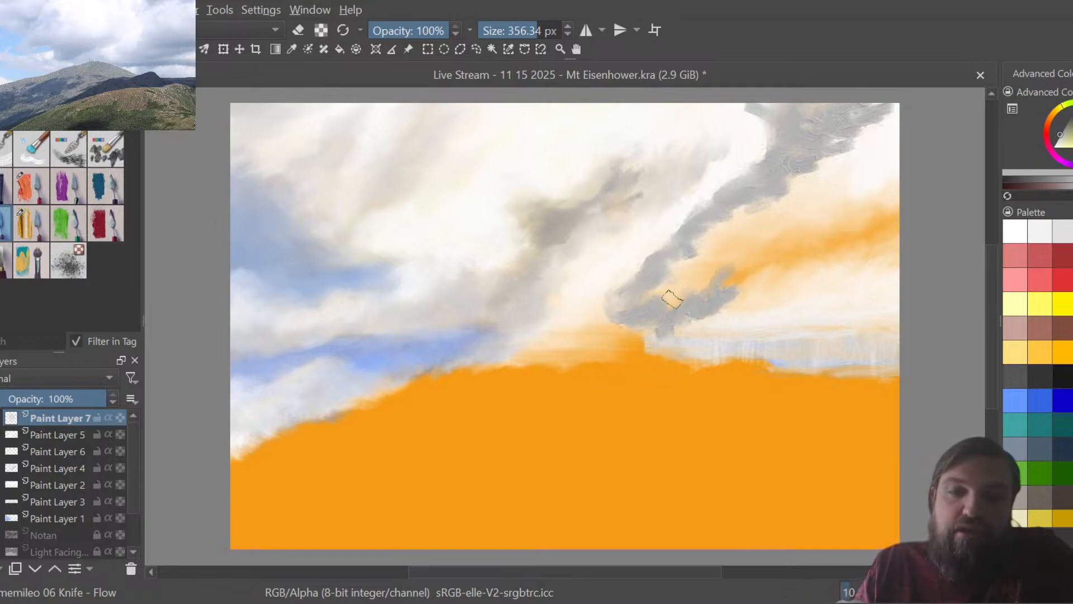
mouse_move(672, 299)
left_mouse_down()
mouse_move(664, 293)
mouse_move(721, 288)
mouse_move(755, 257)
mouse_move(739, 278)
mouse_move(807, 263)
mouse_move(785, 261)
mouse_move(858, 233)
mouse_move(906, 253)
left_mouse_up()
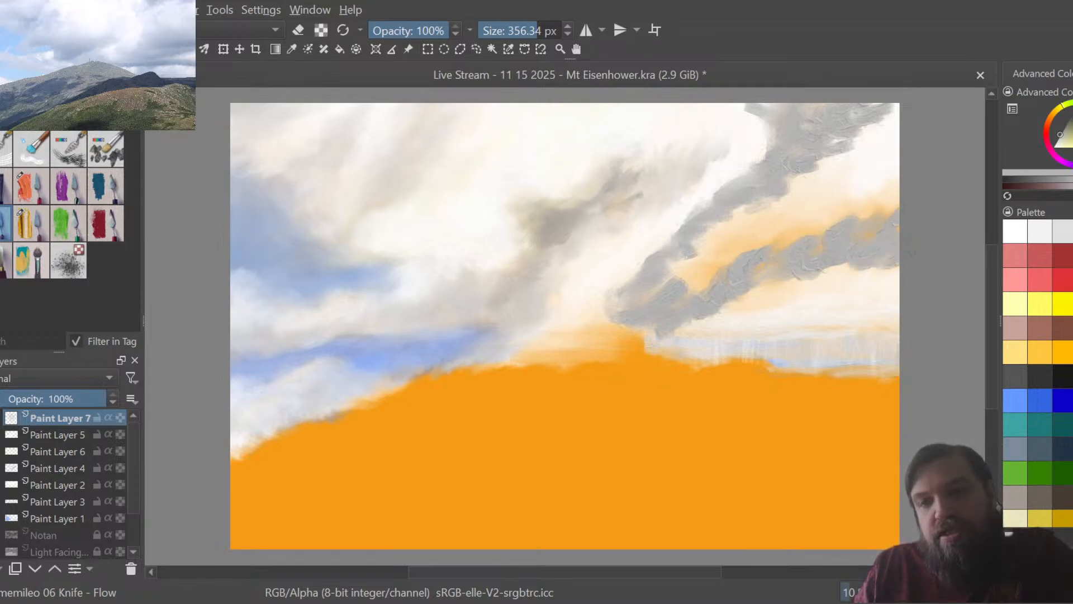
Blend the two grey bands into one soft cloud mass over the orange sky area with the Flow Blender knife.
left_click(31, 222)
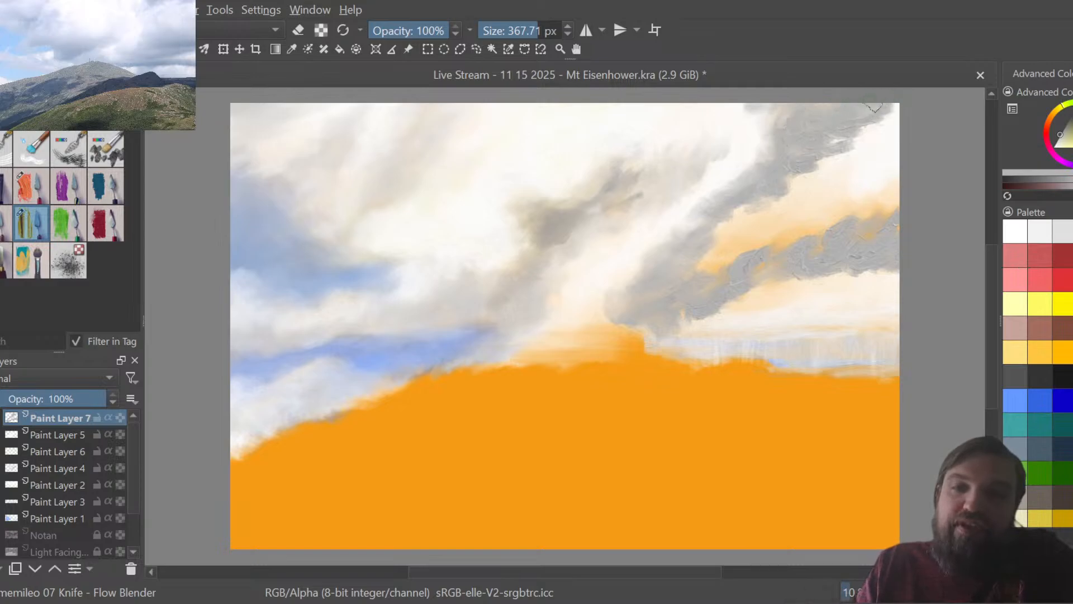
mouse_move(873, 112)
left_mouse_down()
mouse_move(808, 112)
mouse_move(858, 122)
mouse_move(824, 134)
mouse_move(881, 110)
mouse_move(897, 111)
mouse_move(863, 121)
mouse_move(907, 117)
left_mouse_up()
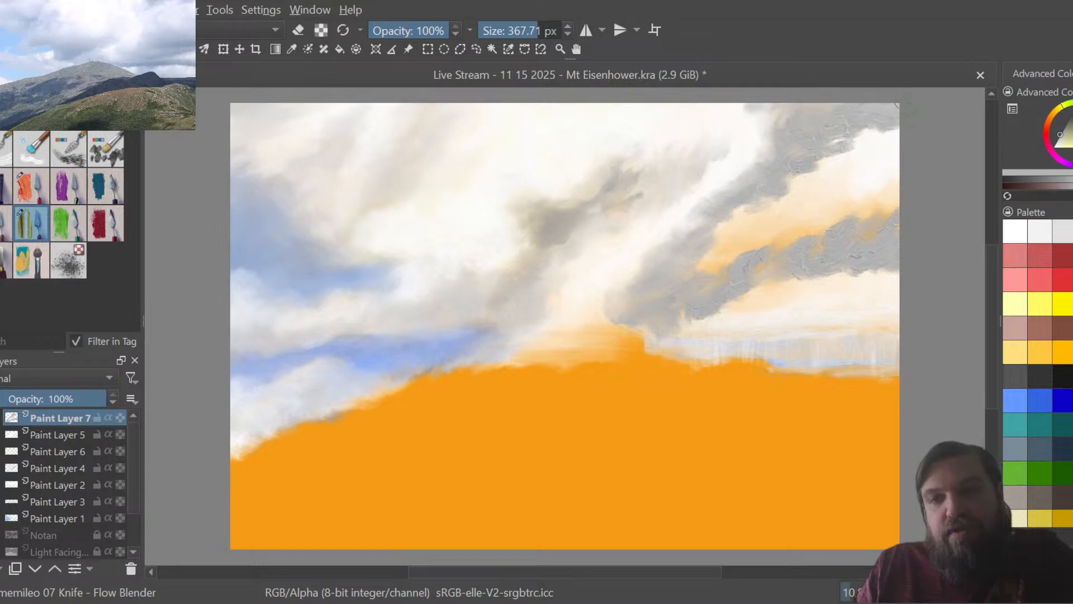
mouse_move(845, 137)
left_mouse_down()
mouse_move(892, 134)
mouse_move(878, 127)
mouse_move(889, 109)
left_mouse_up()
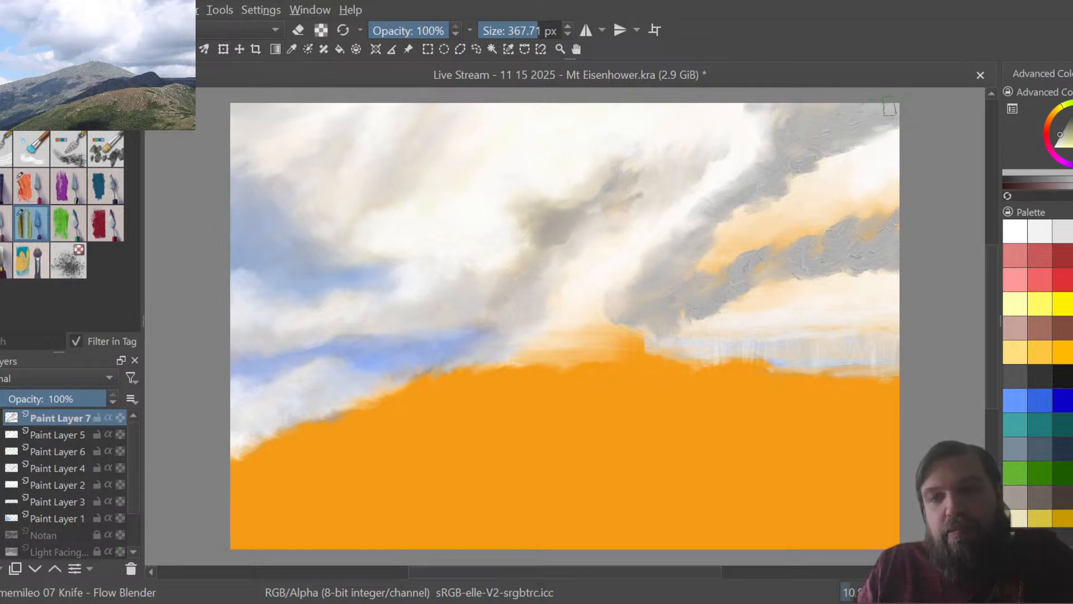
mouse_move(814, 153)
left_mouse_down()
mouse_move(814, 173)
mouse_move(789, 191)
mouse_move(798, 183)
mouse_move(799, 198)
mouse_move(786, 193)
left_mouse_up()
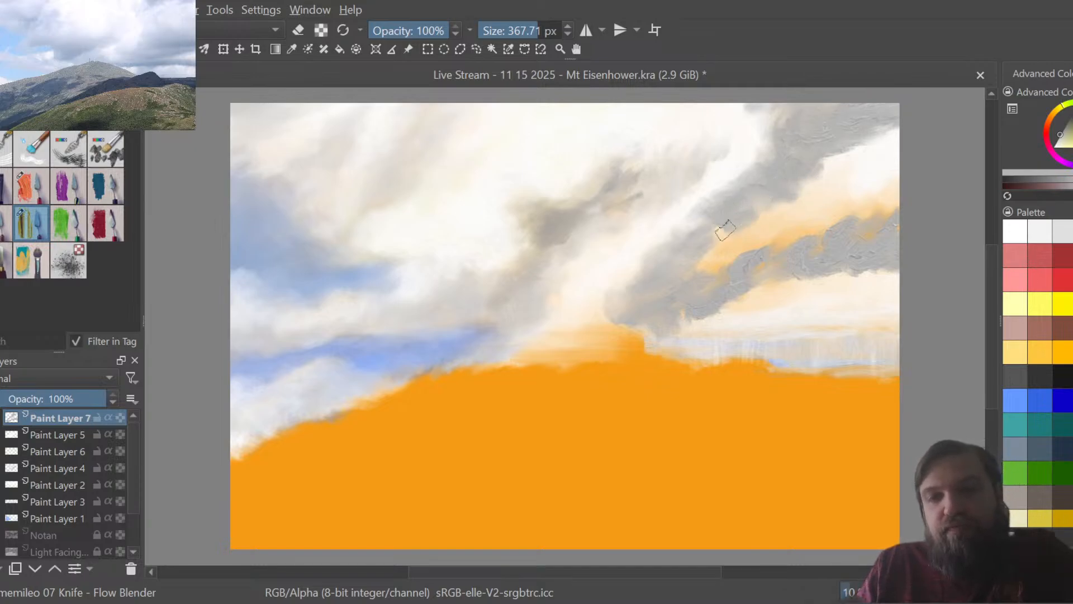
mouse_move(725, 231)
left_mouse_down()
mouse_move(752, 265)
mouse_move(727, 274)
left_mouse_up()
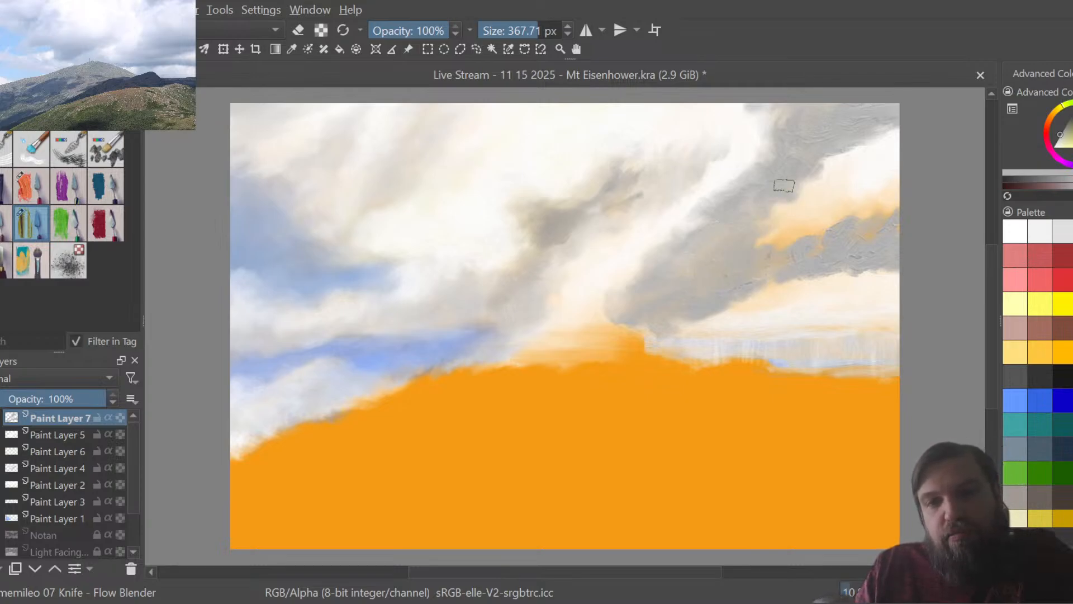
mouse_move(774, 186)
left_mouse_down()
mouse_move(865, 125)
mouse_move(884, 126)
left_mouse_up()
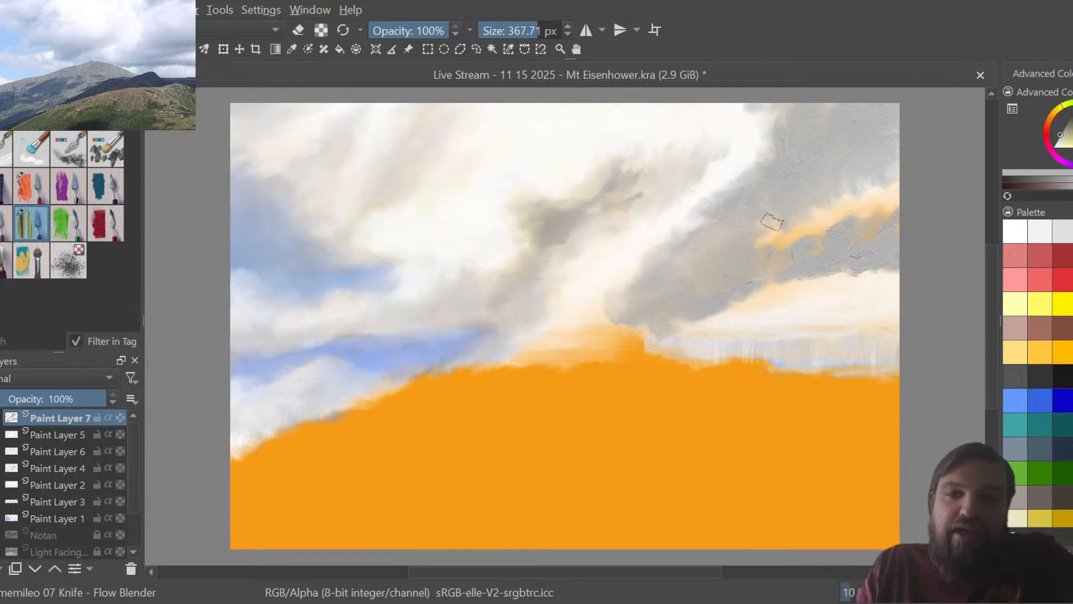
mouse_move(770, 231)
left_mouse_down()
mouse_move(783, 245)
mouse_move(795, 228)
mouse_move(780, 235)
mouse_move(776, 215)
mouse_move(808, 224)
mouse_move(799, 216)
mouse_move(818, 211)
mouse_move(830, 233)
mouse_move(821, 237)
left_mouse_up()
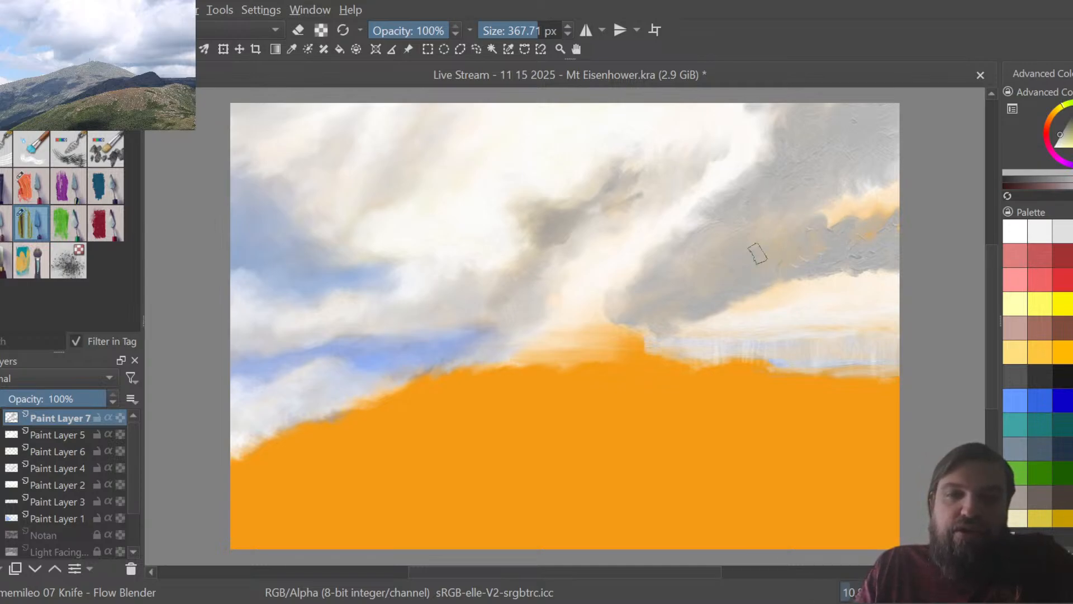
mouse_move(804, 247)
left_mouse_down()
mouse_move(833, 243)
mouse_move(825, 234)
mouse_move(846, 188)
mouse_move(810, 215)
mouse_move(859, 214)
mouse_move(839, 204)
mouse_move(885, 197)
left_mouse_up()
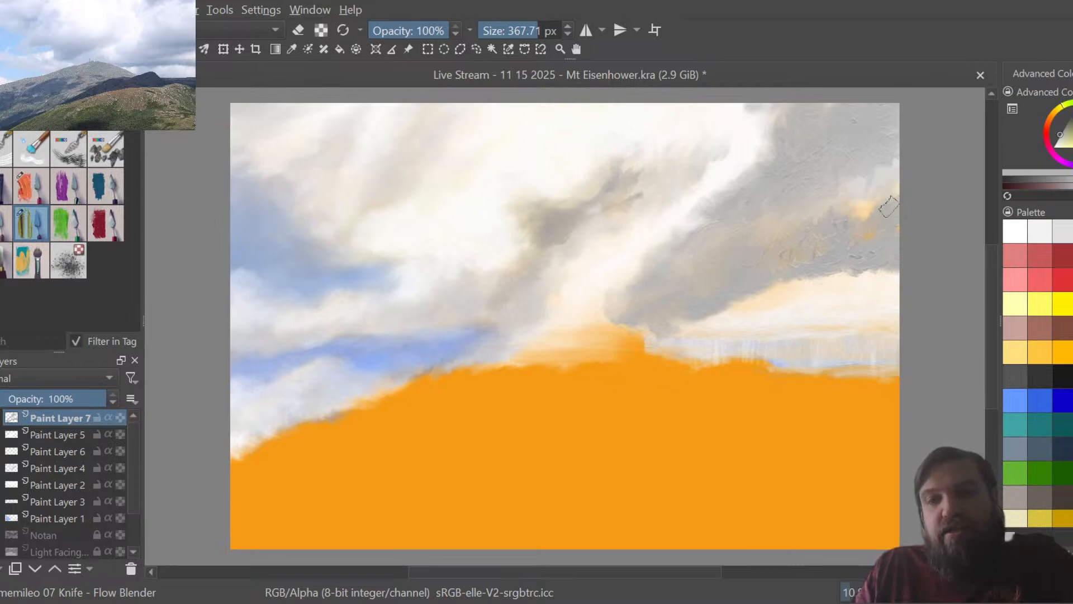
mouse_move(888, 207)
left_mouse_down()
mouse_move(868, 211)
mouse_move(884, 197)
left_mouse_up()
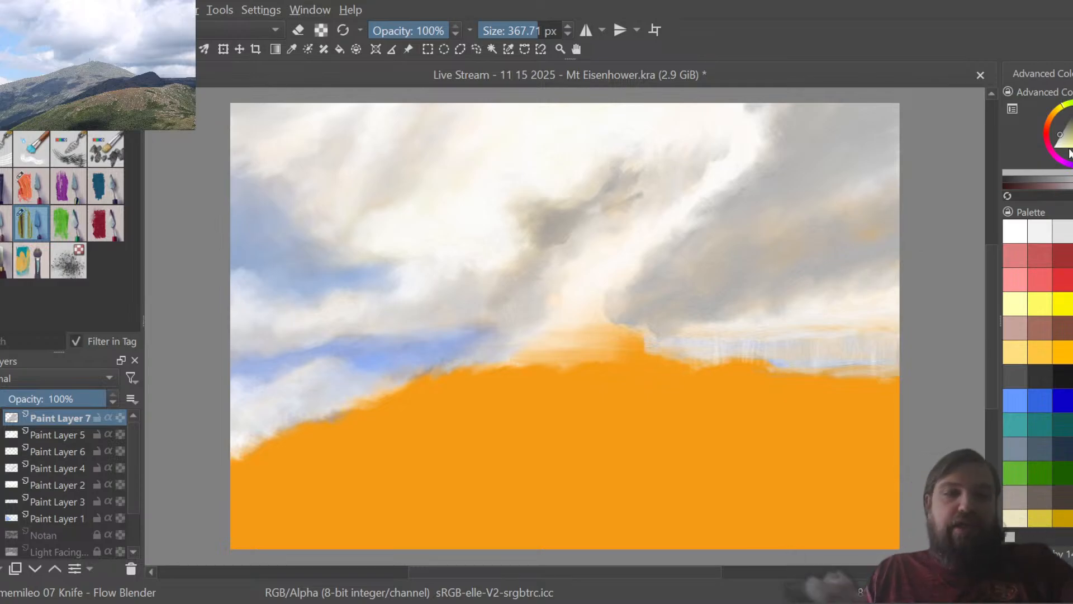
Add a new paint layer above Paint Layer 7 and paint blended dark grey shadows into the sky's upper-right corner with the Flow and Flow Blender knives.
key("Insert")
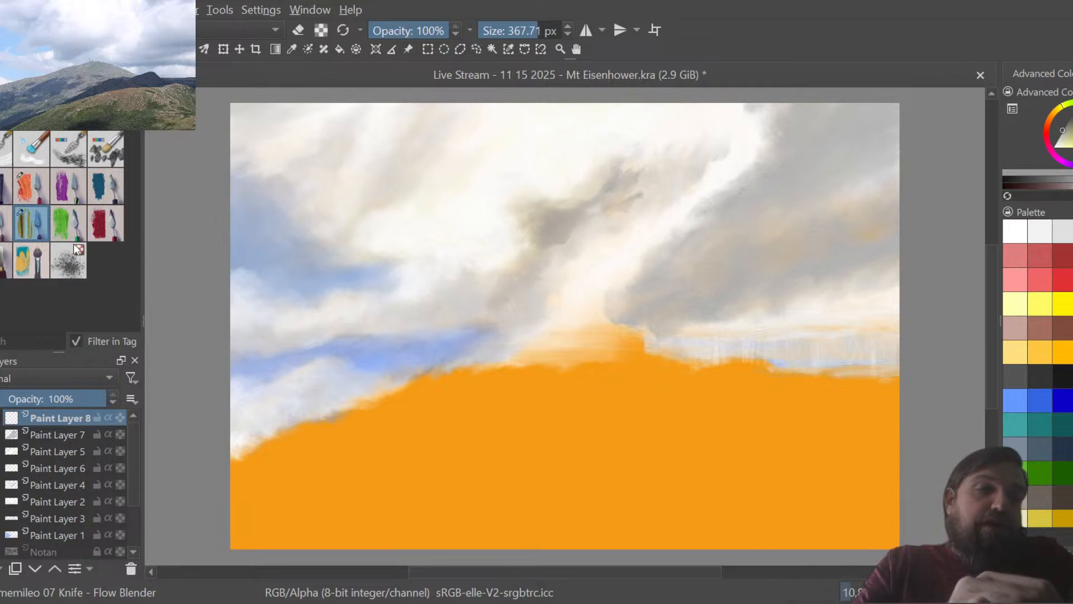
left_click(6, 222)
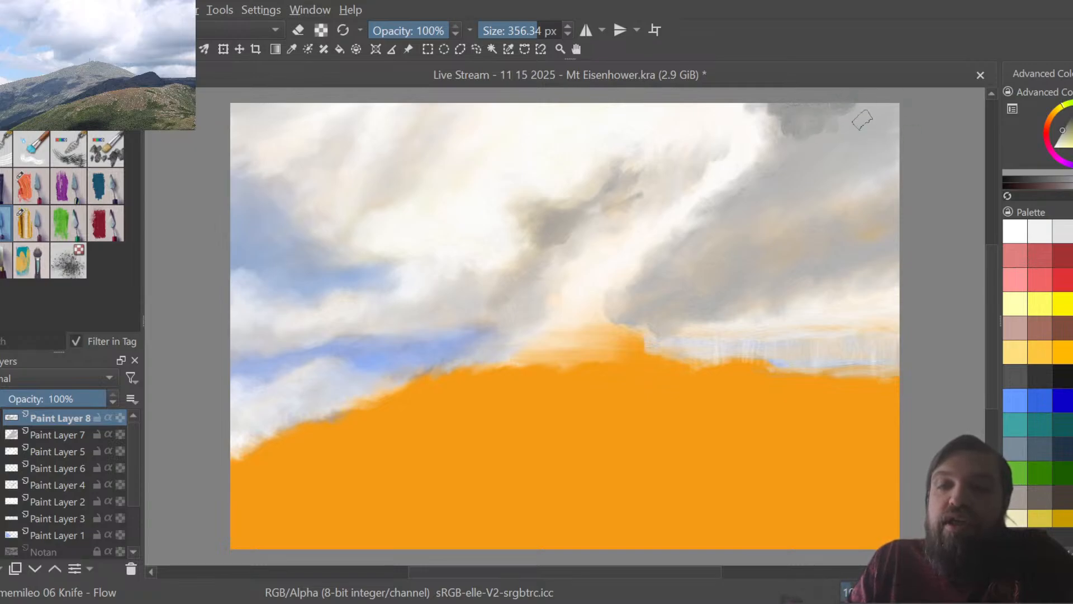
mouse_move(878, 119)
left_mouse_down()
mouse_move(857, 152)
mouse_move(881, 140)
mouse_move(886, 151)
mouse_move(888, 118)
mouse_move(870, 154)
mouse_move(886, 173)
left_mouse_up()
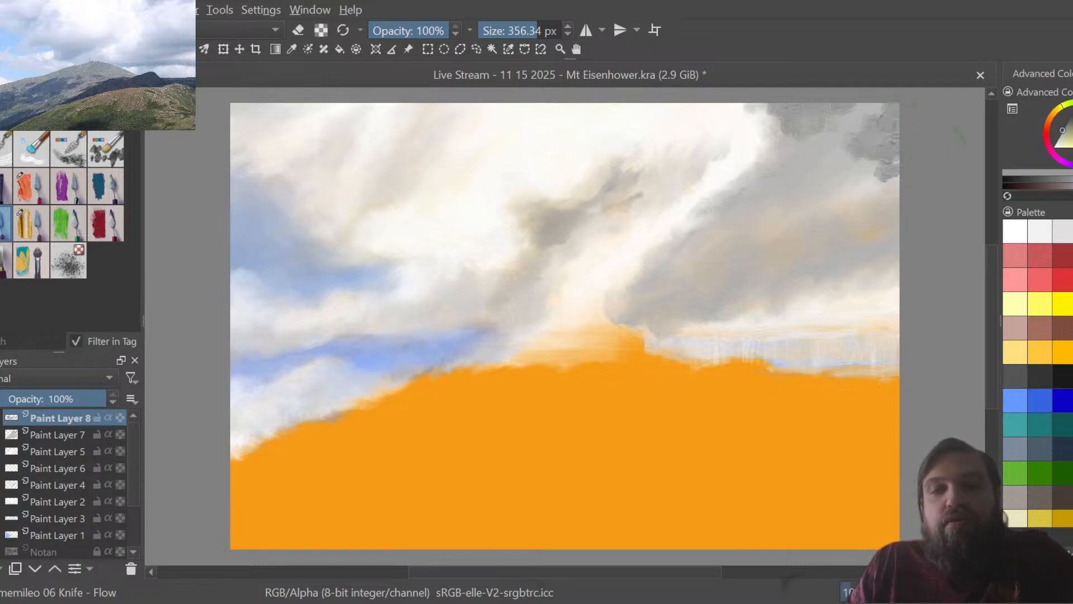
left_click(29, 221)
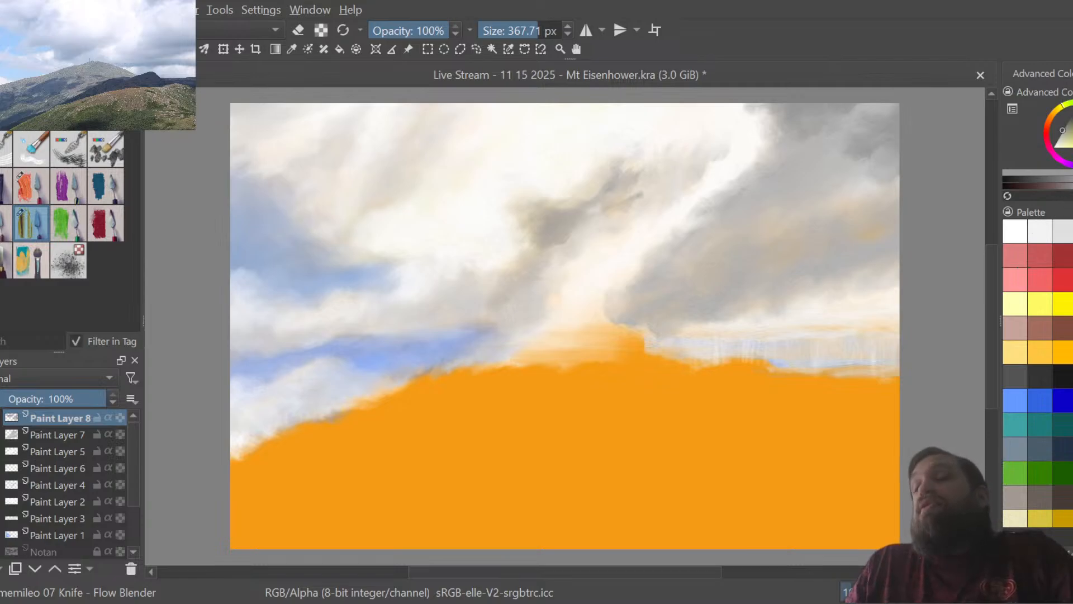
Paint light grey strokes beneath the dark corner cloud with the Flow knife and soften them with Flow Blender.
left_click(1057, 139)
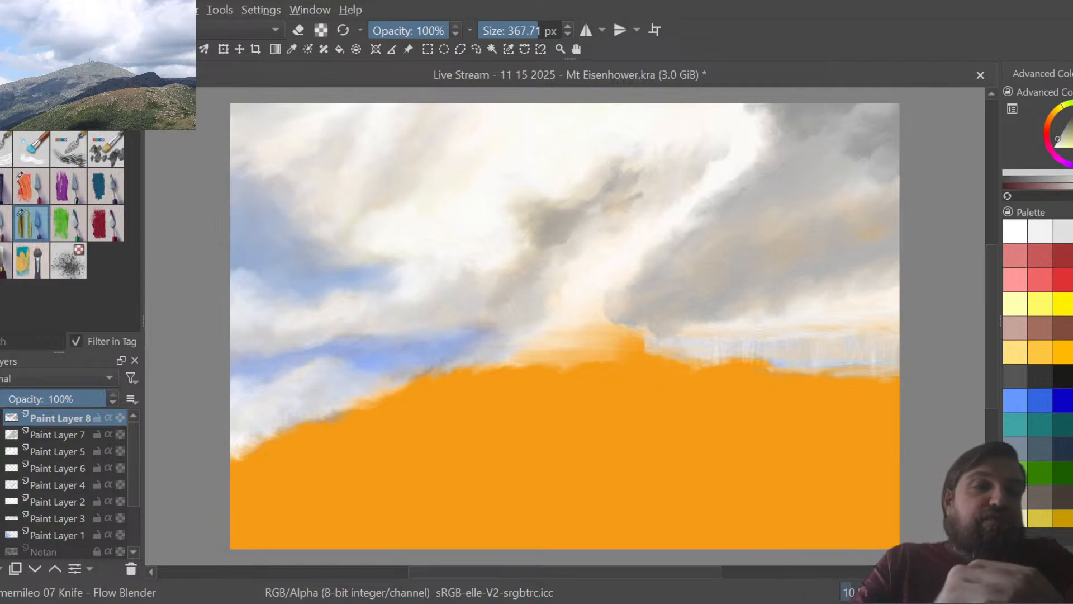
left_click(6, 226)
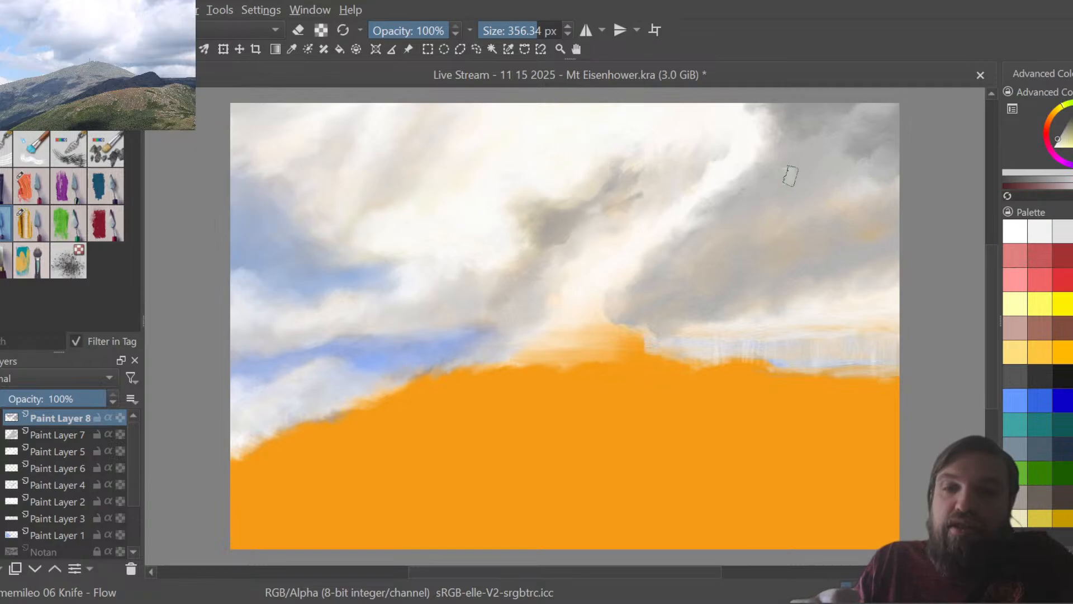
mouse_move(773, 186)
left_mouse_down()
mouse_move(793, 168)
mouse_move(820, 170)
left_mouse_up()
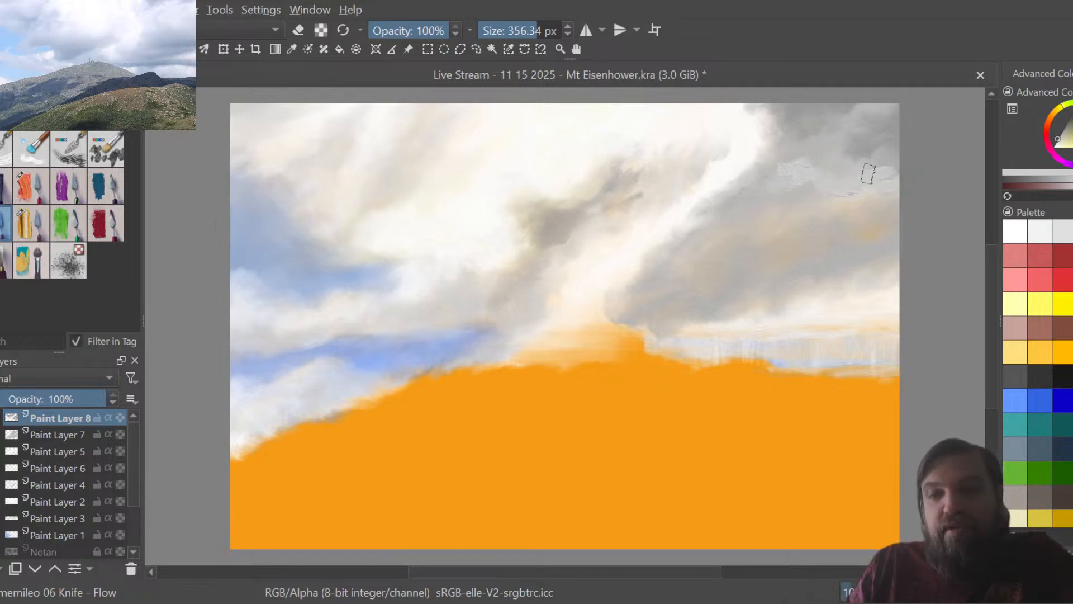
mouse_move(774, 192)
left_mouse_down()
mouse_move(793, 173)
mouse_move(782, 165)
left_mouse_up()
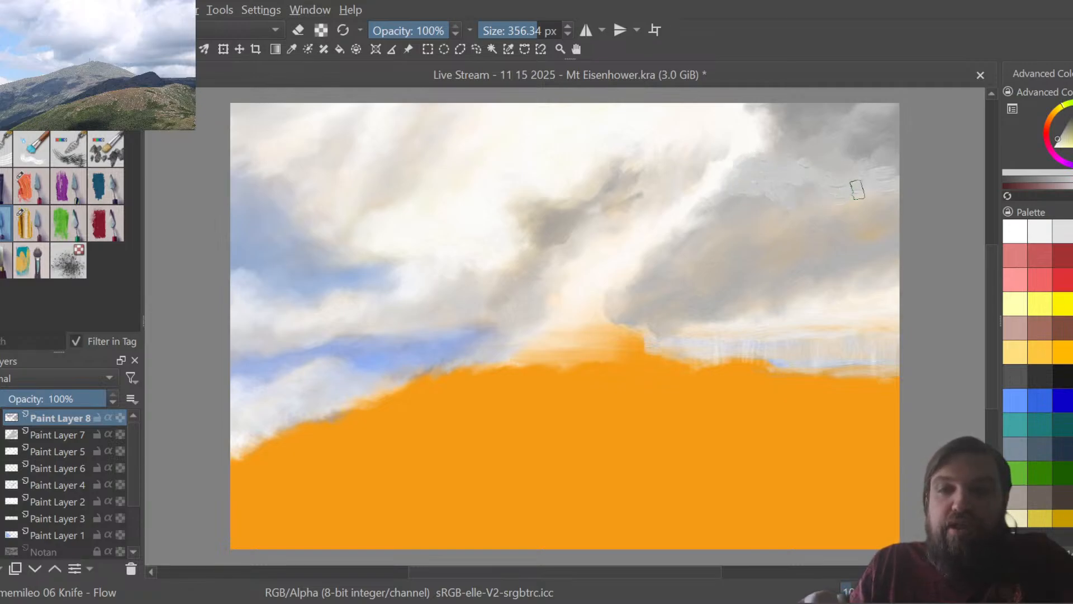
mouse_move(857, 189)
left_mouse_down()
mouse_move(812, 166)
mouse_move(840, 140)
mouse_move(834, 175)
mouse_move(898, 186)
mouse_move(877, 204)
mouse_move(771, 201)
mouse_move(803, 199)
left_mouse_up()
left_click(48, 219)
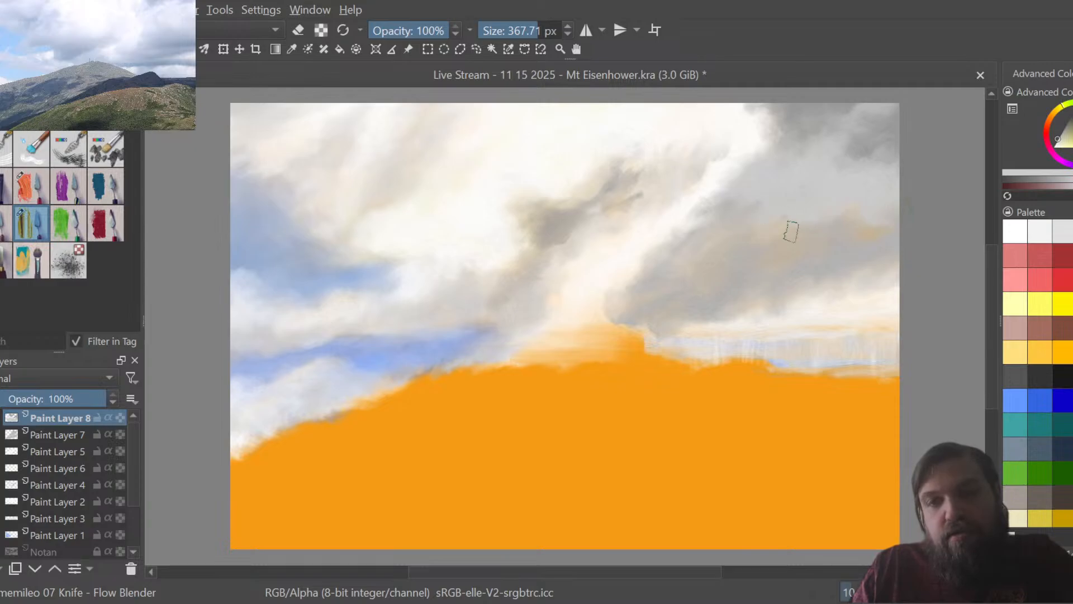
Paint a darker grey cloud mass over the orange-tinted area near the canvas's right edge with the Flow knife at 356.34 px.
left_click(1062, 130)
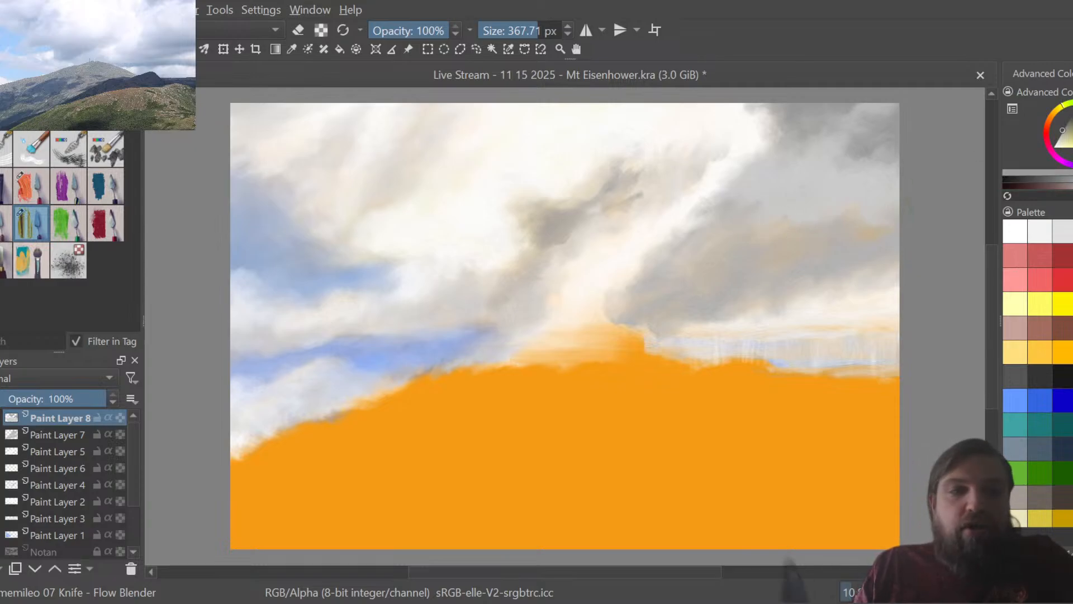
key("slash")
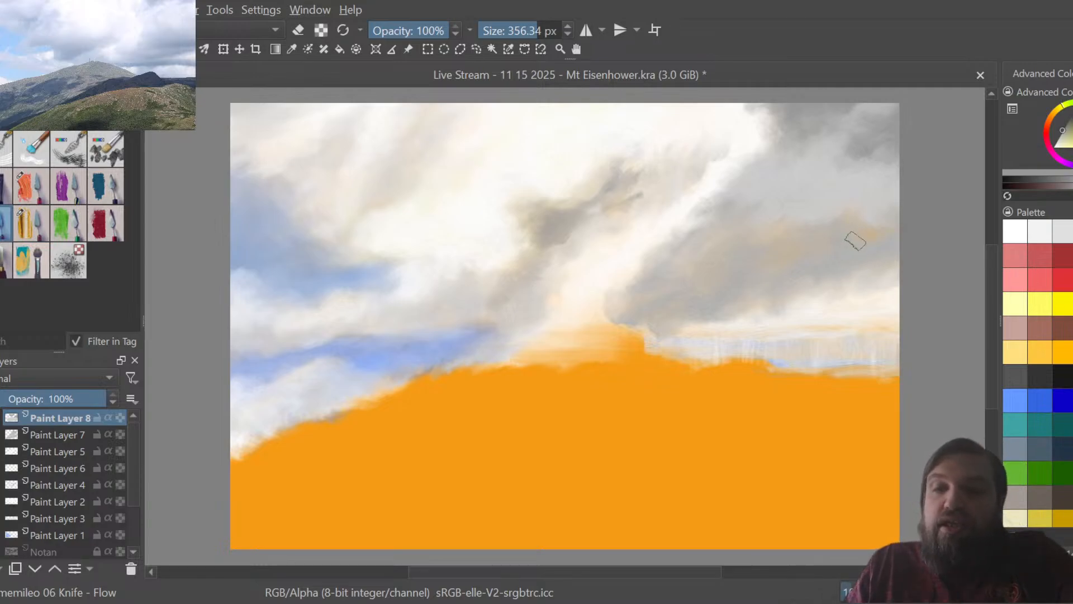
mouse_move(816, 246)
left_mouse_down()
mouse_move(783, 270)
mouse_move(820, 243)
mouse_move(827, 217)
mouse_move(868, 230)
mouse_move(853, 217)
mouse_move(894, 216)
left_mouse_up()
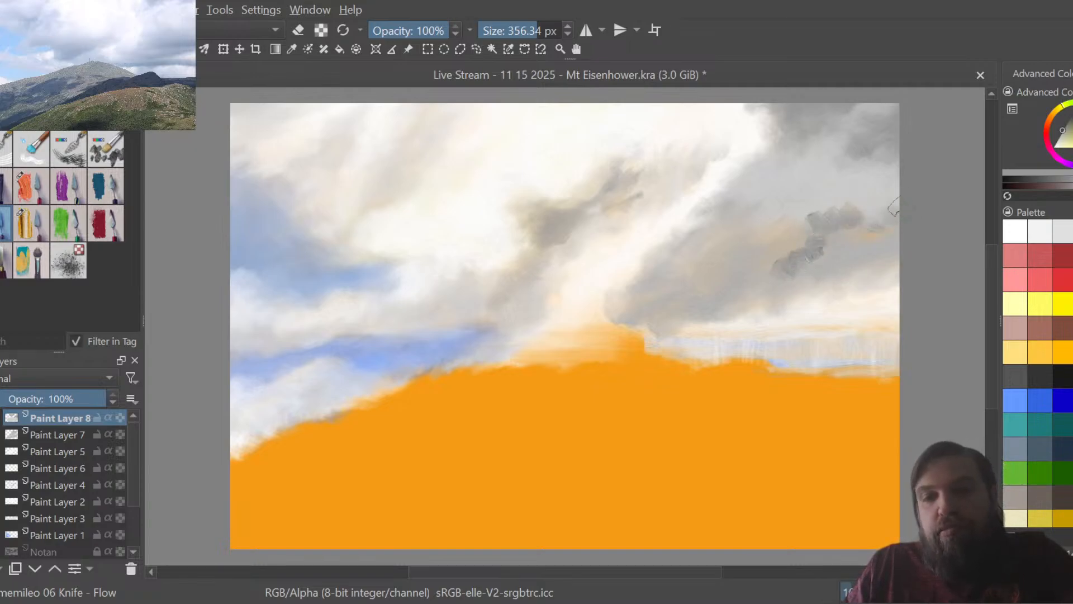
mouse_move(897, 214)
left_mouse_down()
mouse_move(872, 229)
mouse_move(890, 235)
mouse_move(847, 233)
mouse_move(866, 214)
left_mouse_up()
mouse_move(883, 246)
left_mouse_down()
mouse_move(836, 254)
mouse_move(893, 253)
left_mouse_up()
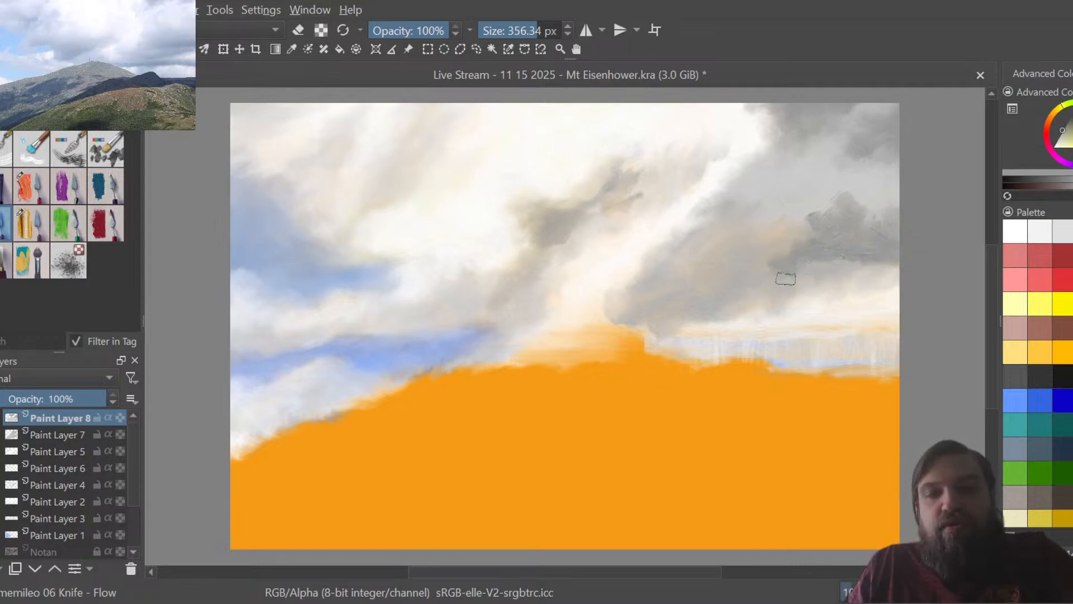
Blend the dark grey cloud mass near the right edge into the surrounding sky with the Flow Blender knife at 367.71 px.
left_click(31, 224)
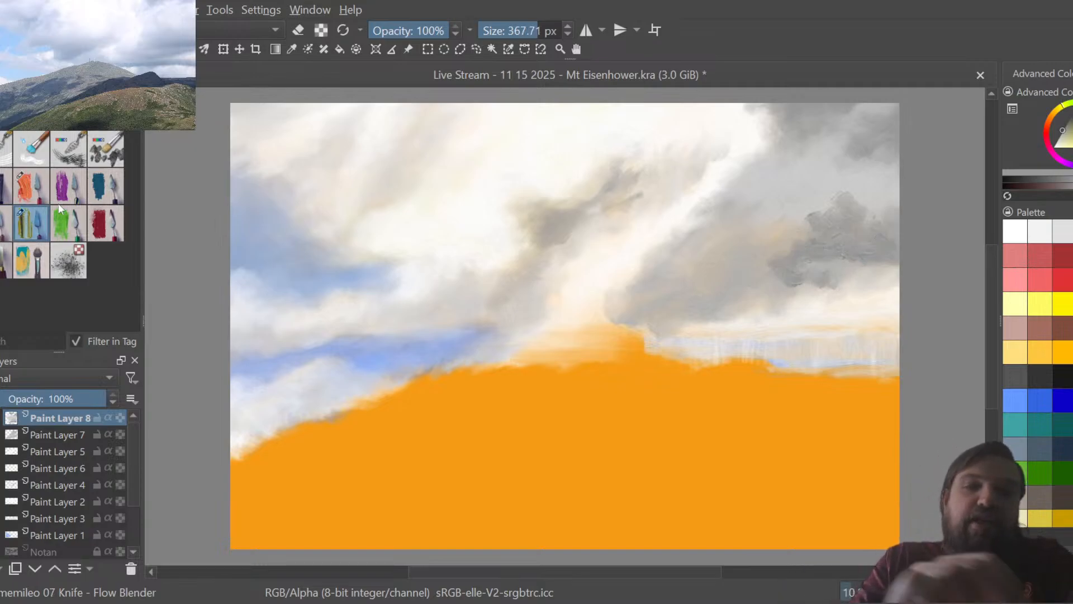
mouse_move(860, 215)
left_mouse_down()
mouse_move(834, 201)
mouse_move(817, 203)
mouse_move(819, 219)
mouse_move(844, 203)
left_mouse_up()
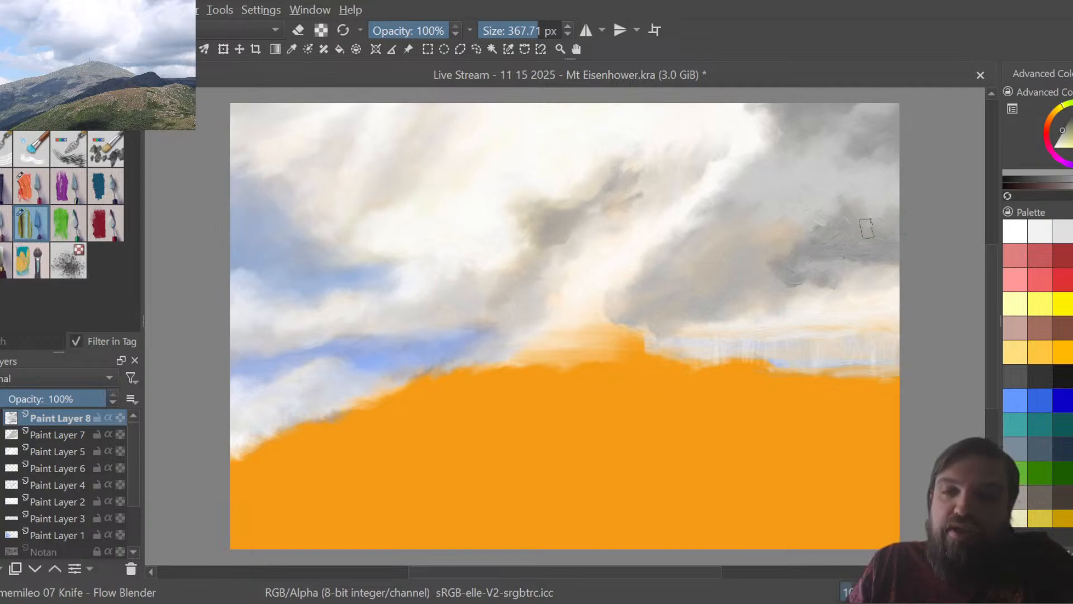
left_click_drag(847, 214, 815, 231)
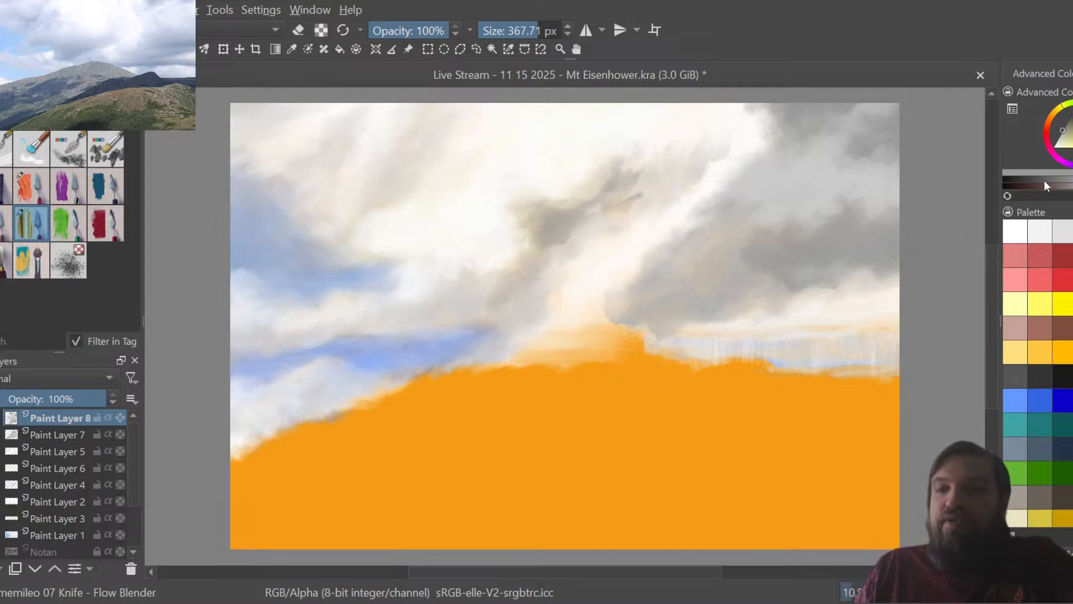
Paint light grey highlights along the white streak and below the dark cloud with the Flow knife, and blend them with Flow Blender.
left_click(1067, 234)
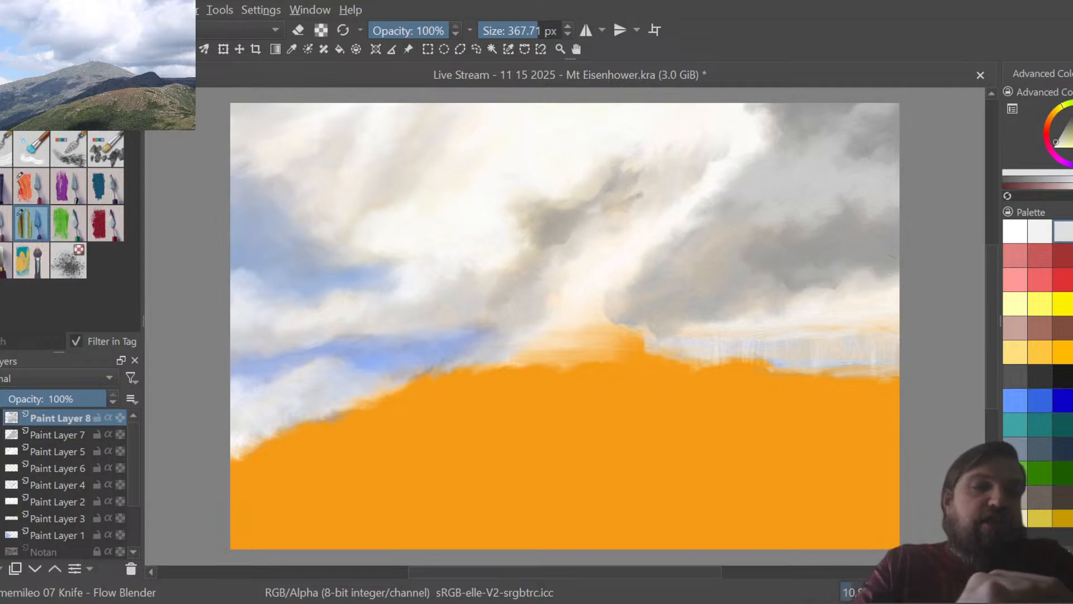
left_click(25, 224)
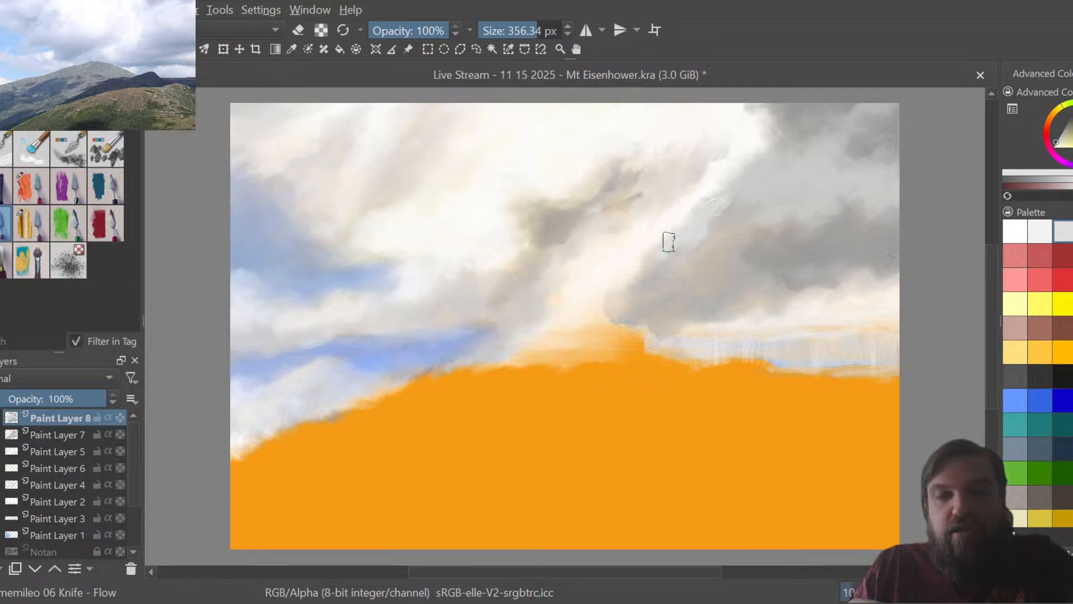
mouse_move(624, 296)
left_mouse_down()
mouse_move(616, 322)
mouse_move(617, 294)
left_mouse_up()
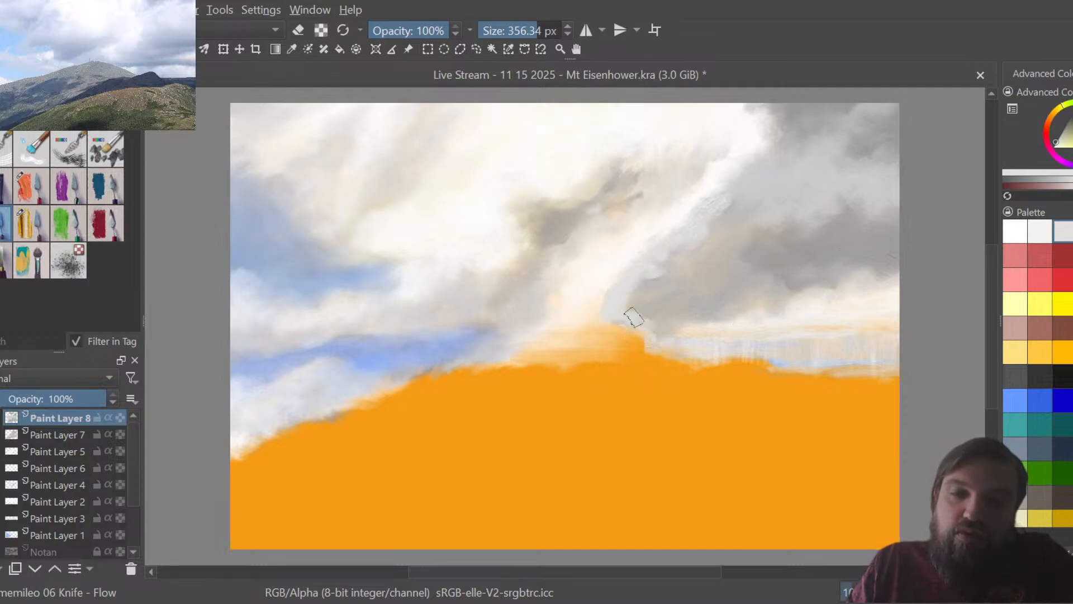
mouse_move(622, 320)
left_mouse_down()
mouse_move(661, 327)
mouse_move(707, 309)
left_mouse_up()
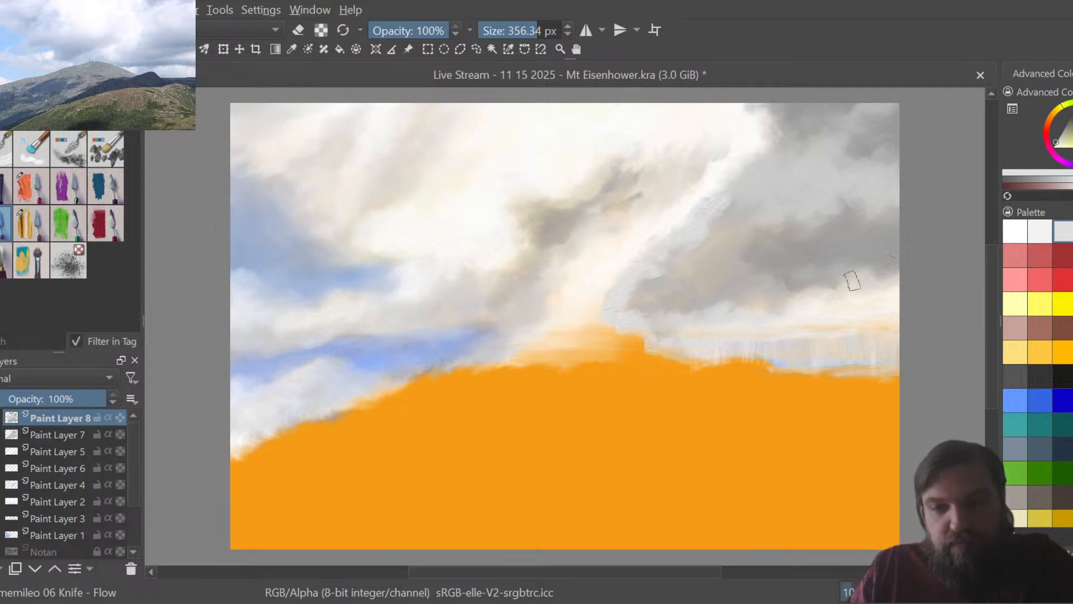
mouse_move(771, 309)
left_mouse_down()
mouse_move(857, 271)
mouse_move(793, 309)
mouse_move(812, 302)
mouse_move(804, 281)
mouse_move(870, 270)
mouse_move(877, 240)
mouse_move(893, 251)
mouse_move(893, 272)
mouse_move(896, 260)
mouse_move(870, 255)
mouse_move(895, 286)
left_mouse_up()
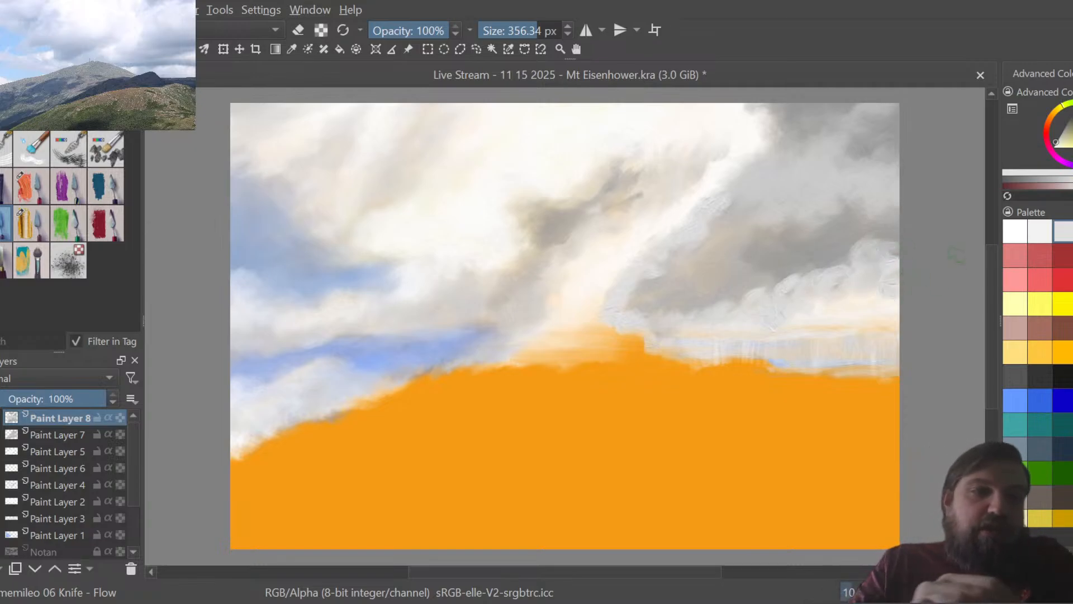
left_click(32, 222)
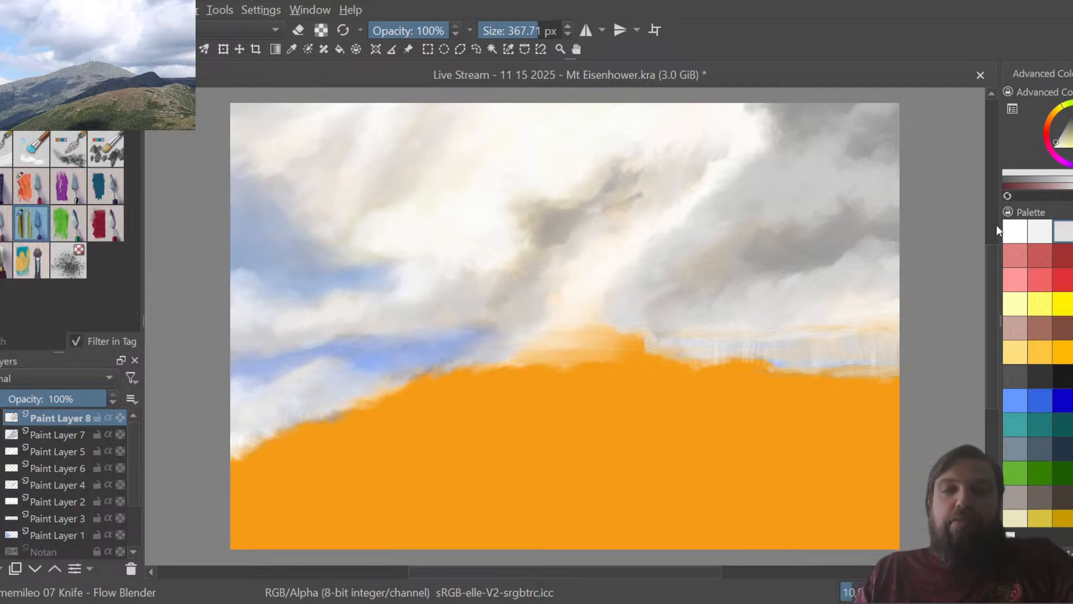
Add a new paint layer above Paint Layer 8 and paint a grey band along the dark cloud's underside with the Flow knife.
key("Insert")
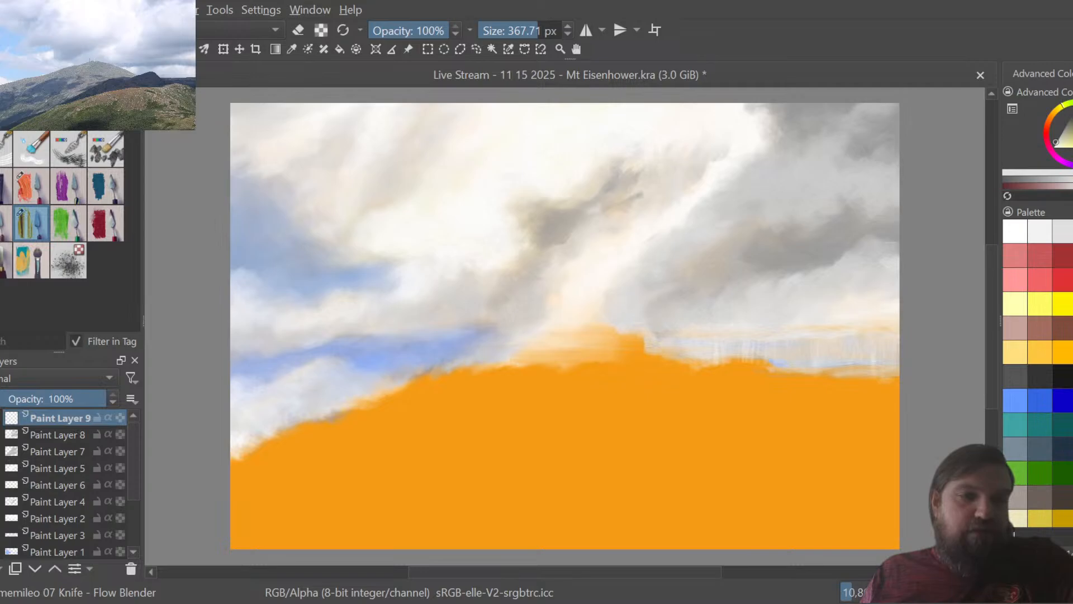
left_click(1, 418)
left_click(0, 417)
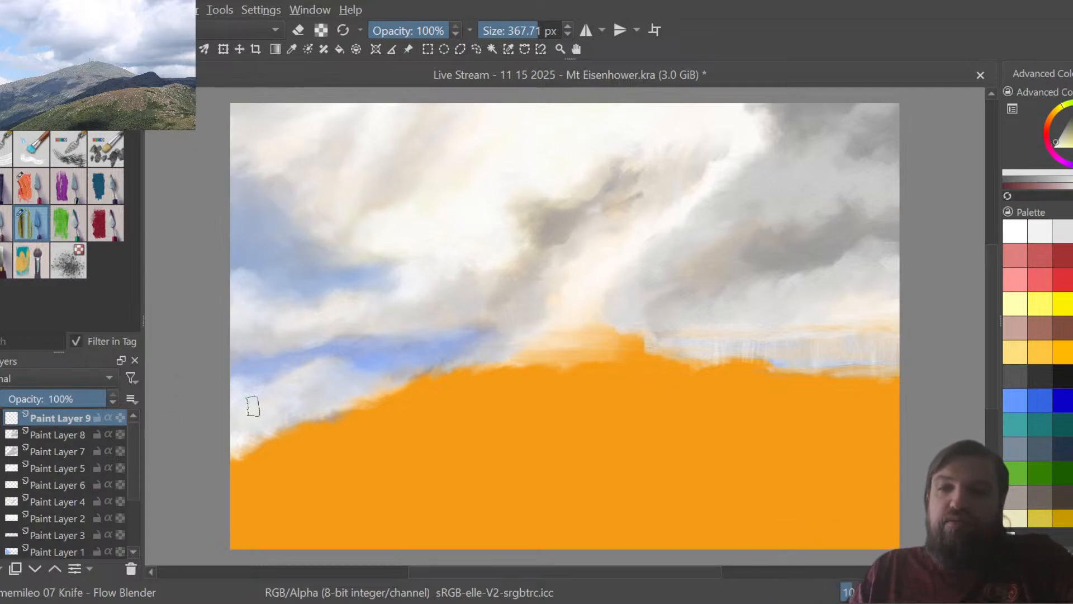
left_click(1062, 131)
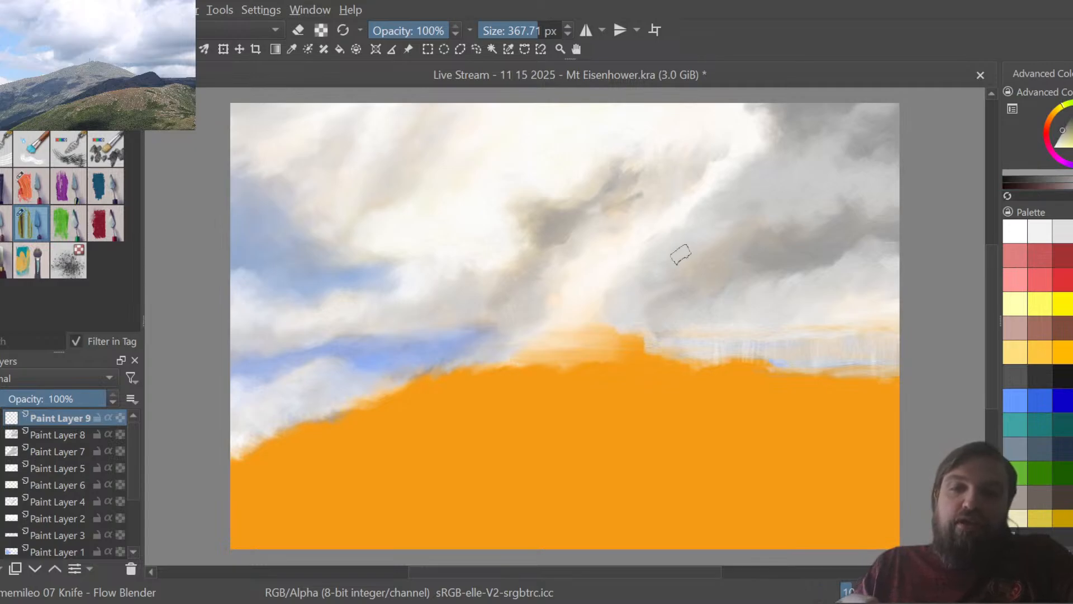
left_click(2, 223)
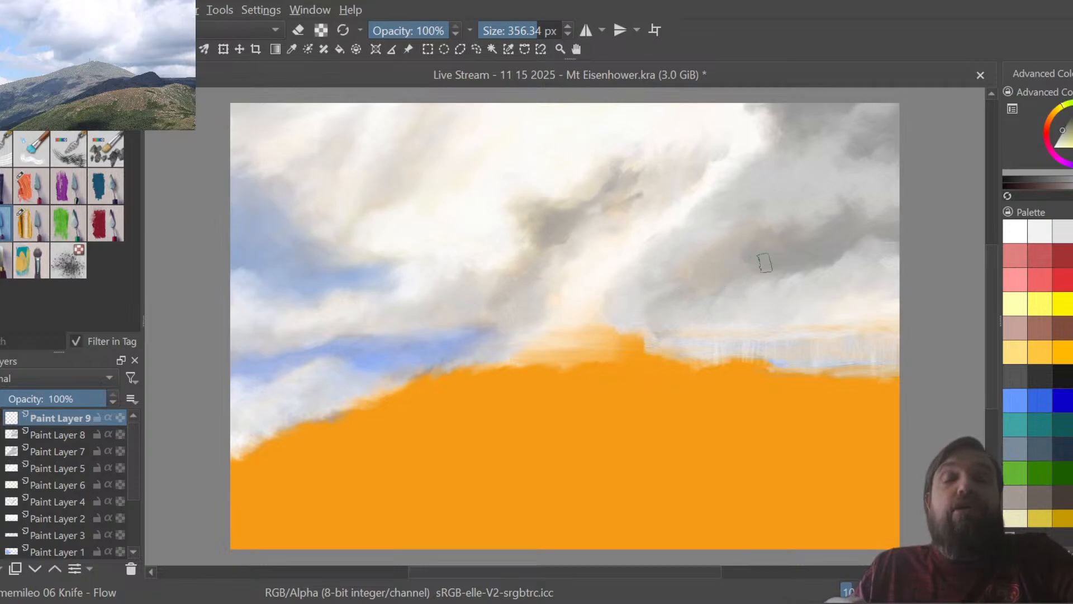
mouse_move(694, 276)
left_mouse_down()
mouse_move(784, 256)
mouse_move(840, 260)
mouse_move(871, 233)
mouse_move(898, 237)
mouse_move(886, 238)
mouse_move(897, 218)
left_mouse_up()
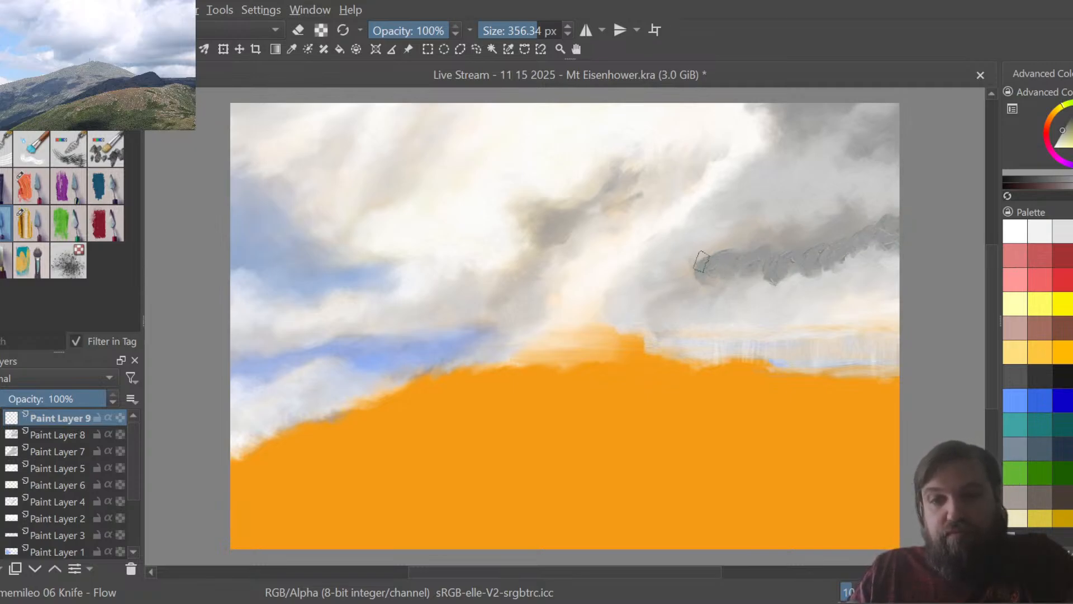
left_click_drag(701, 262, 748, 252)
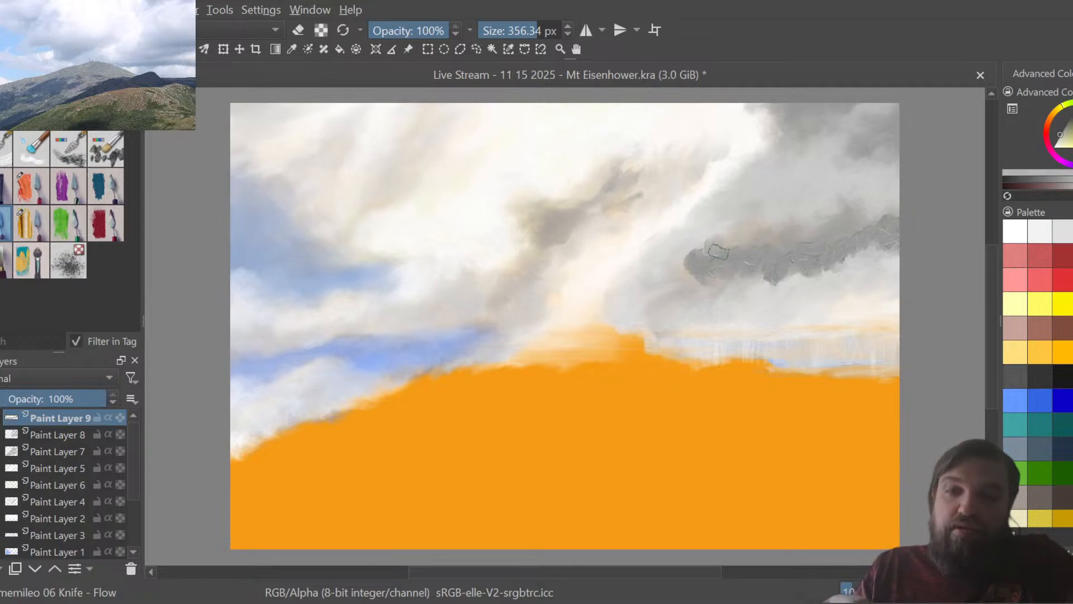
Layer progressively lighter grey strokes above the dark band up to the canvas's right edge, using a sampled sky grey and a palette light grey.
mouse_move(792, 238)
left_mouse_down()
mouse_move(858, 228)
mouse_move(897, 202)
left_mouse_up()
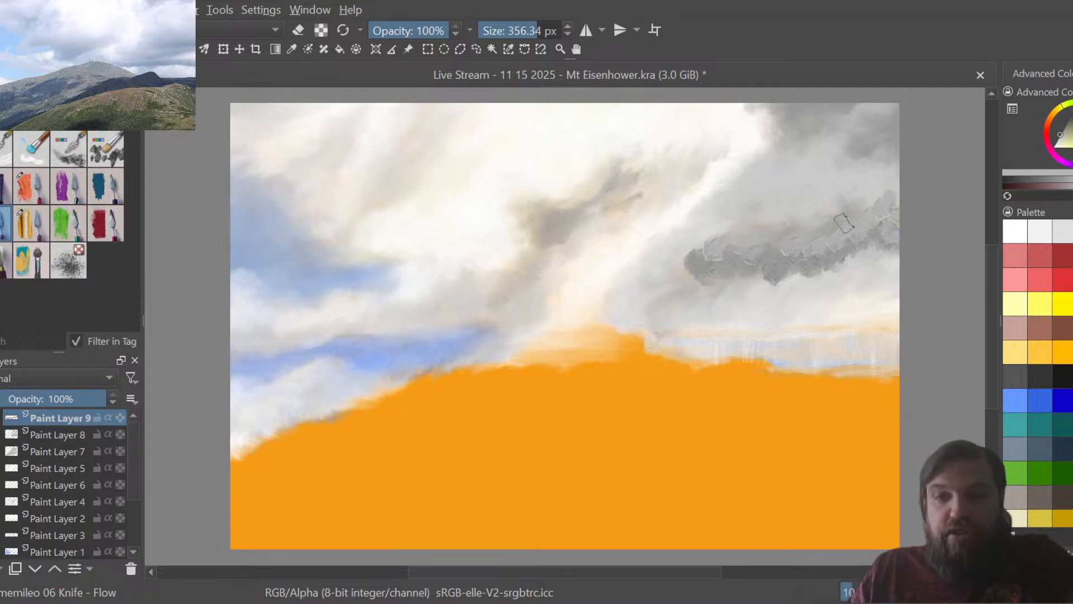
left_click(795, 214, "ctrl")
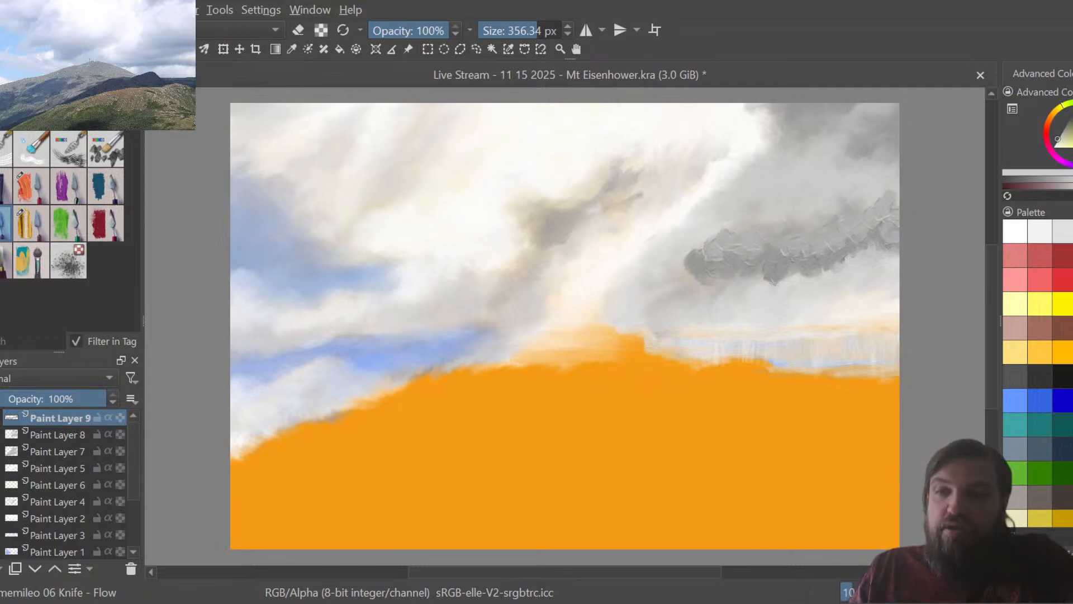
mouse_move(731, 228)
left_mouse_down()
mouse_move(820, 227)
mouse_move(803, 208)
mouse_move(897, 193)
left_mouse_up()
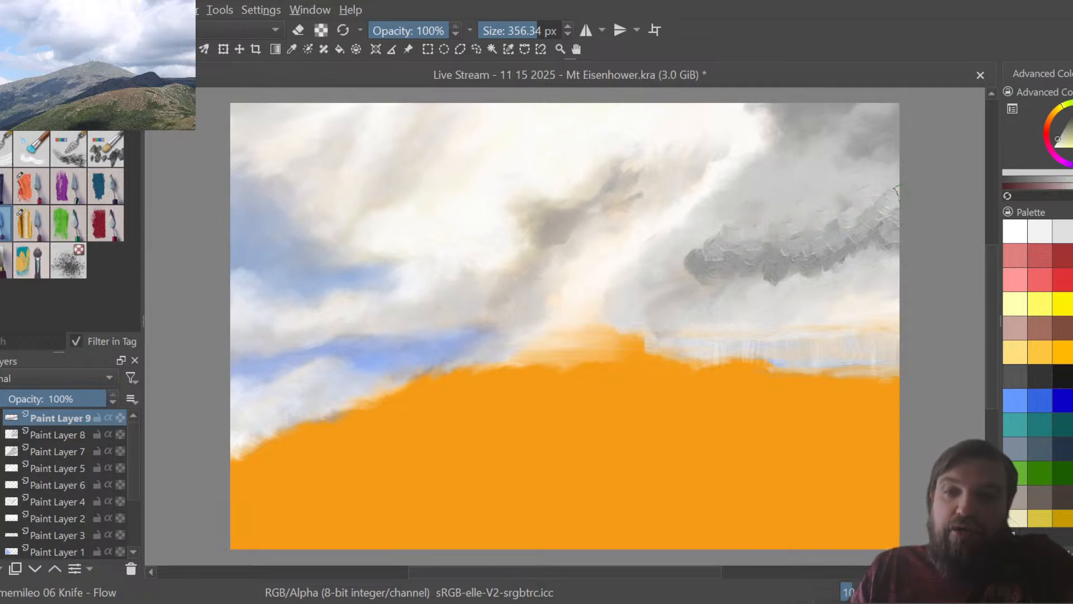
left_click(1064, 234)
mouse_move(747, 220)
left_mouse_down()
mouse_move(786, 209)
mouse_move(816, 224)
mouse_move(798, 213)
mouse_move(889, 171)
left_mouse_up()
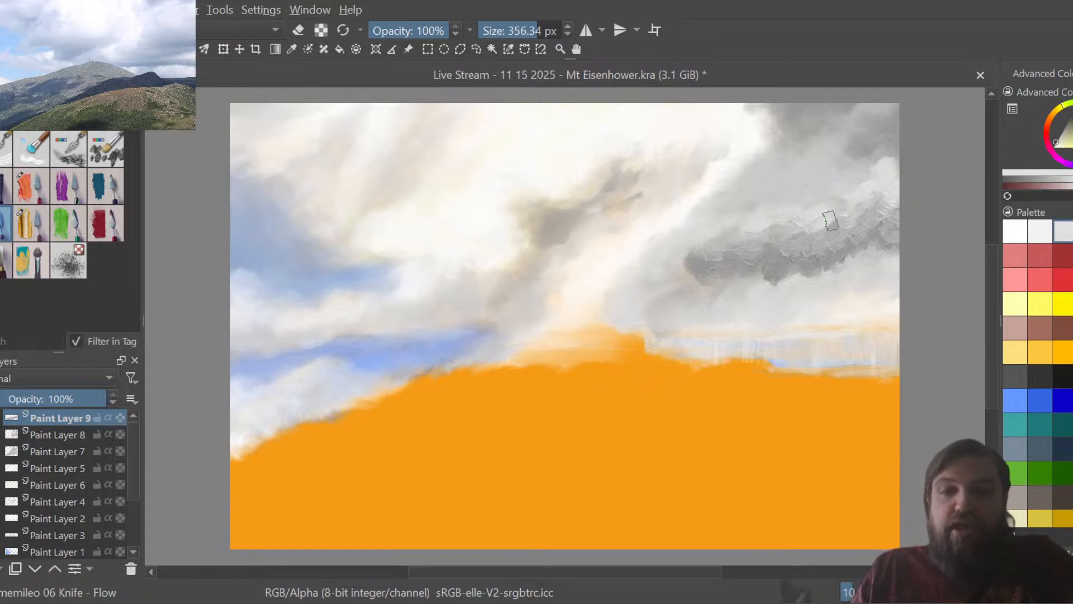
Extend the band's left tip with sampled dark grey, add light grey touches, and blend the whole cloud with Flow Blender.
left_click(707, 261, "ctrl")
left_click_drag(706, 261, 689, 257)
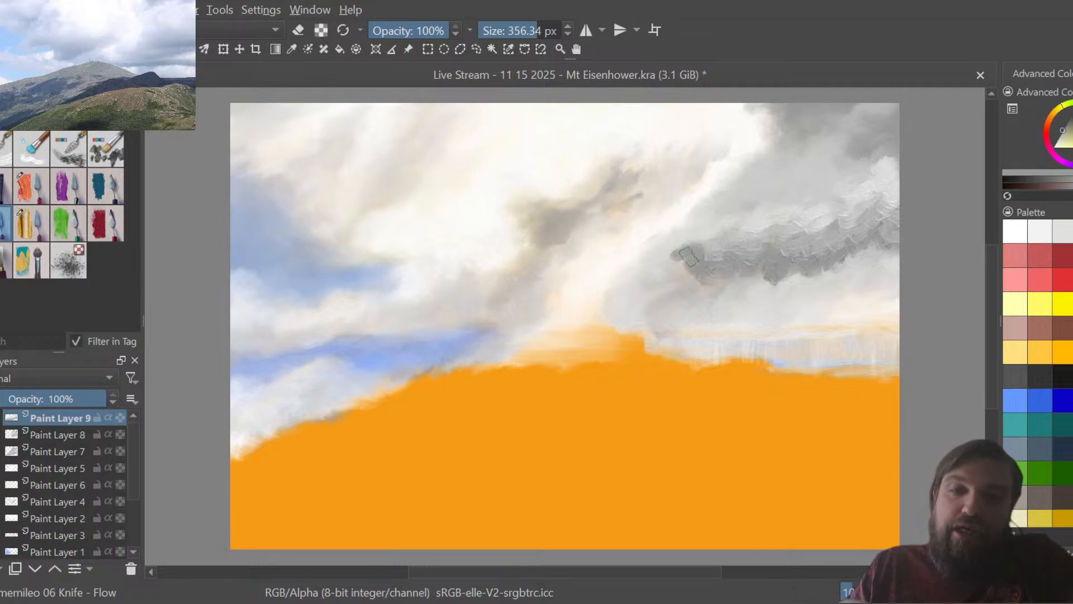
left_click(1064, 233)
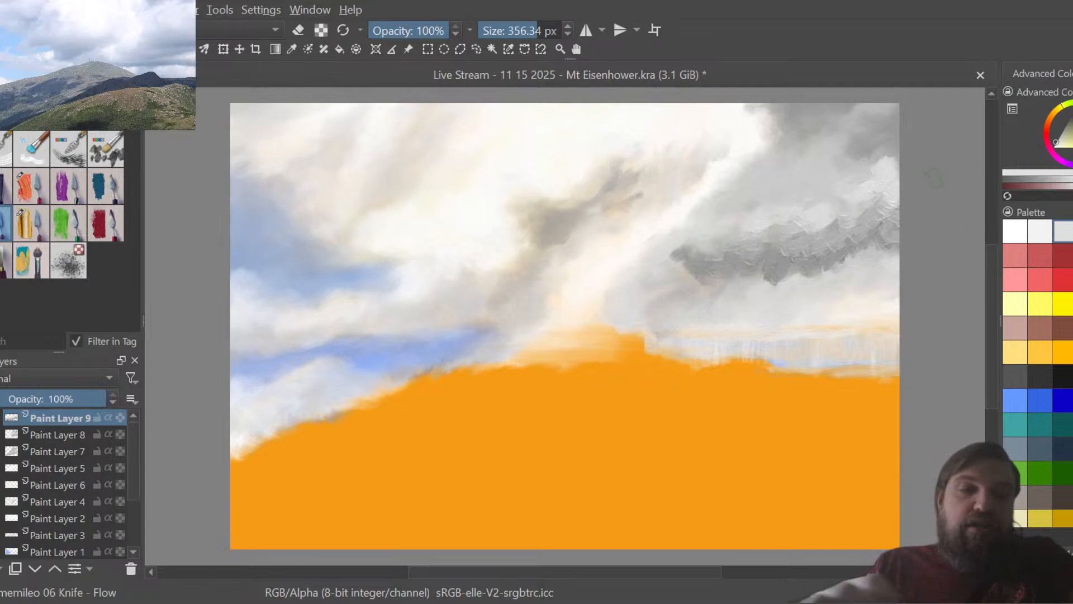
left_click(31, 223)
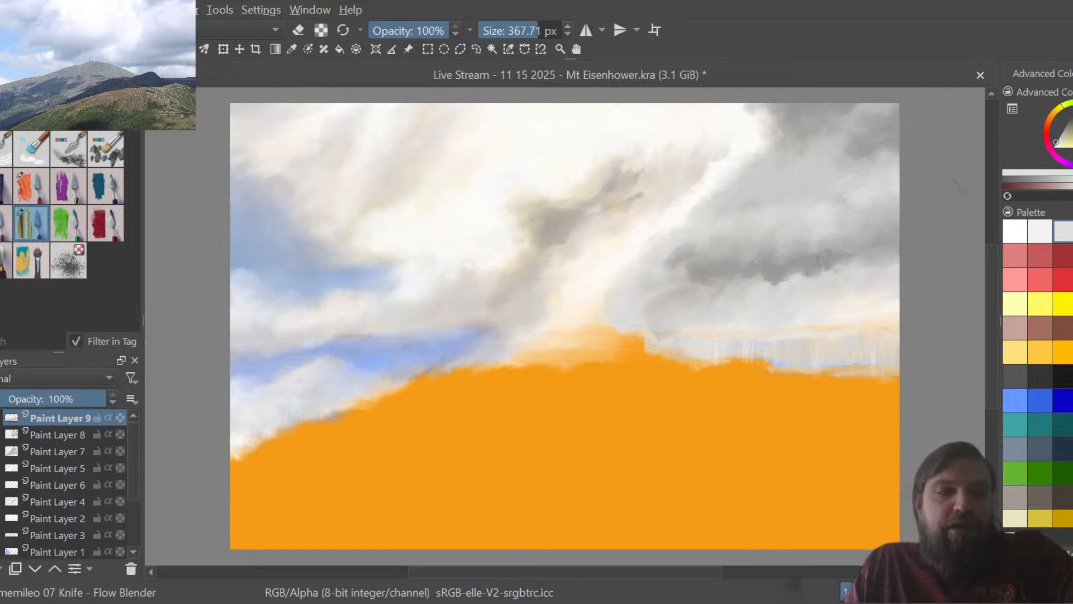
Add a new paint layer above Paint Layer 9, paint white highlights over the dark grey cloud with the Flow knife, and blend them with Flow Blender.
key("Insert")
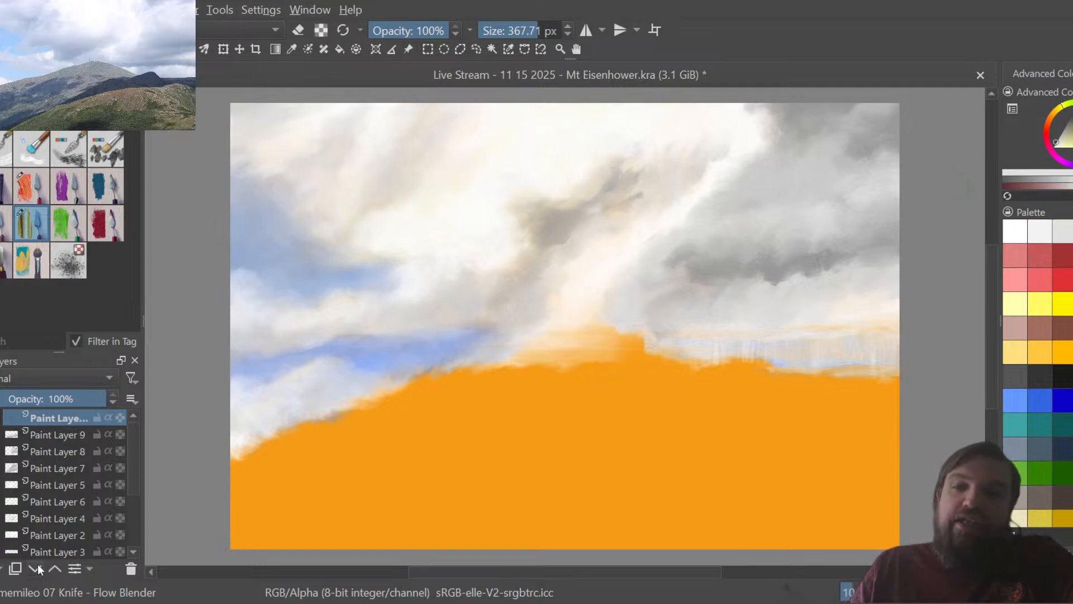
left_click(1020, 233)
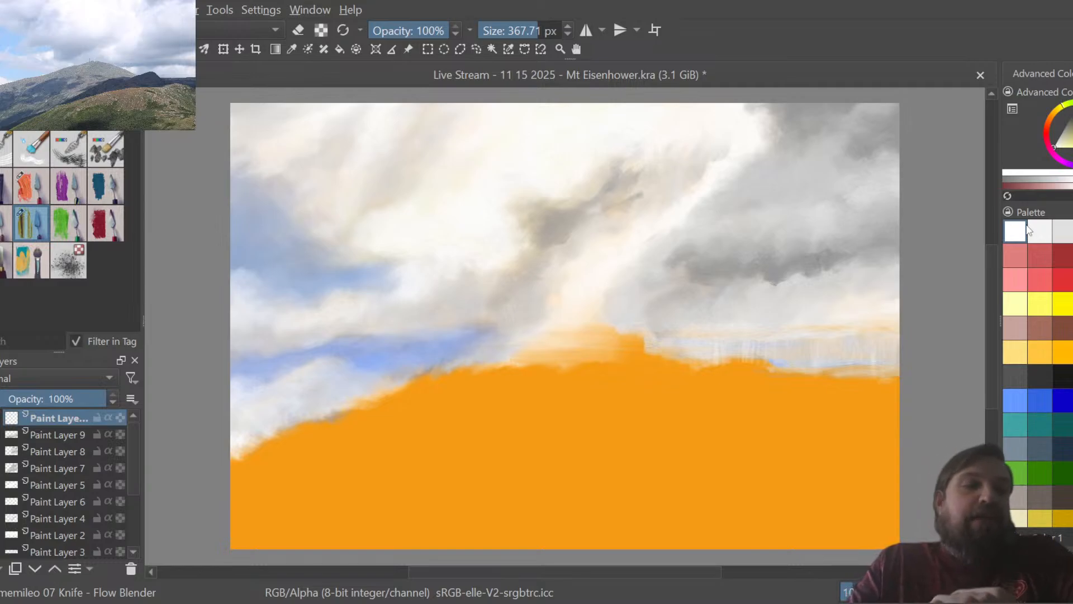
left_click(6, 224)
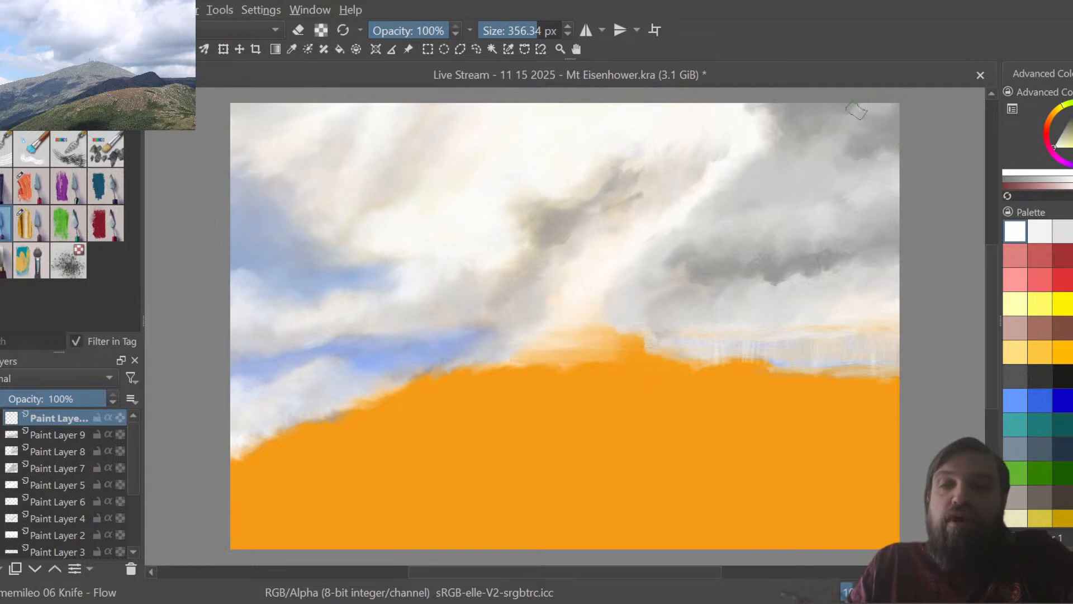
left_click_drag(890, 110, 833, 132)
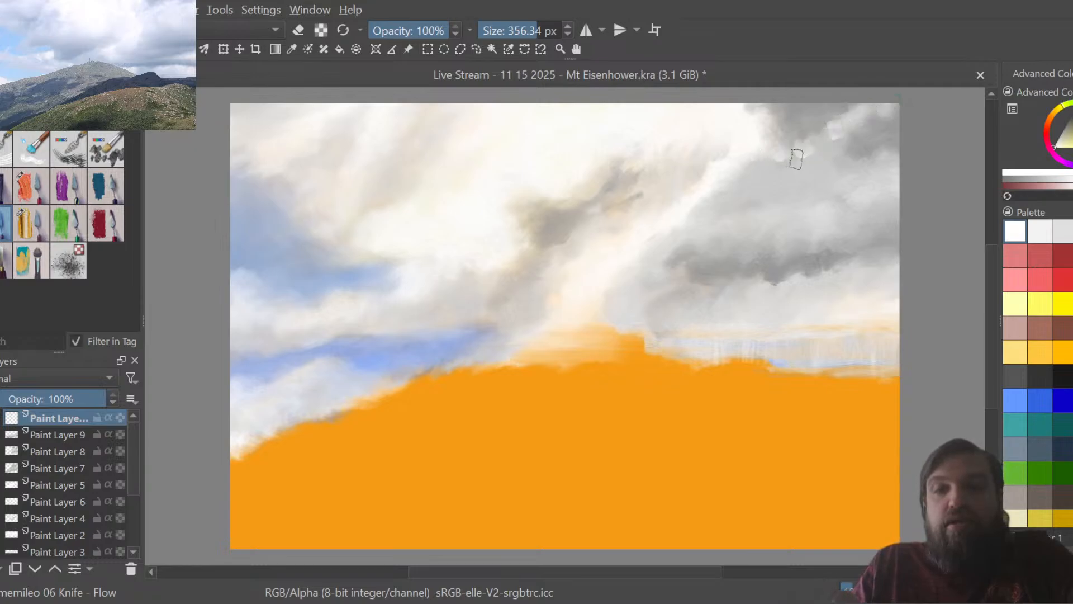
mouse_move(815, 156)
left_mouse_down()
mouse_move(891, 160)
mouse_move(810, 181)
mouse_move(804, 165)
mouse_move(753, 161)
mouse_move(736, 180)
mouse_move(776, 156)
mouse_move(790, 167)
mouse_move(752, 177)
mouse_move(827, 160)
mouse_move(840, 174)
mouse_move(894, 173)
mouse_move(866, 176)
left_mouse_up()
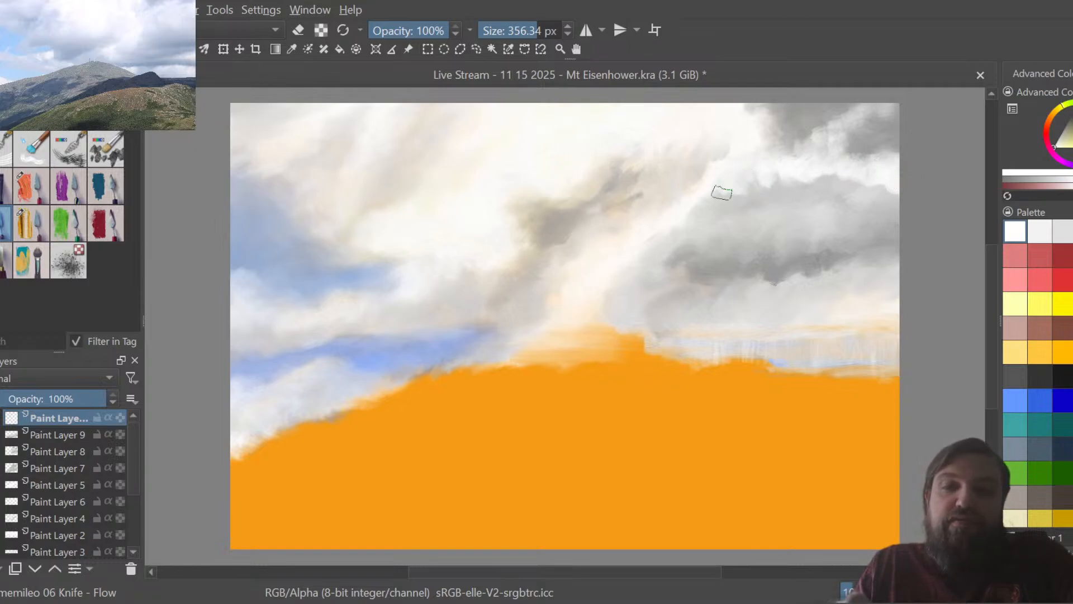
left_click_drag(889, 174, 864, 195)
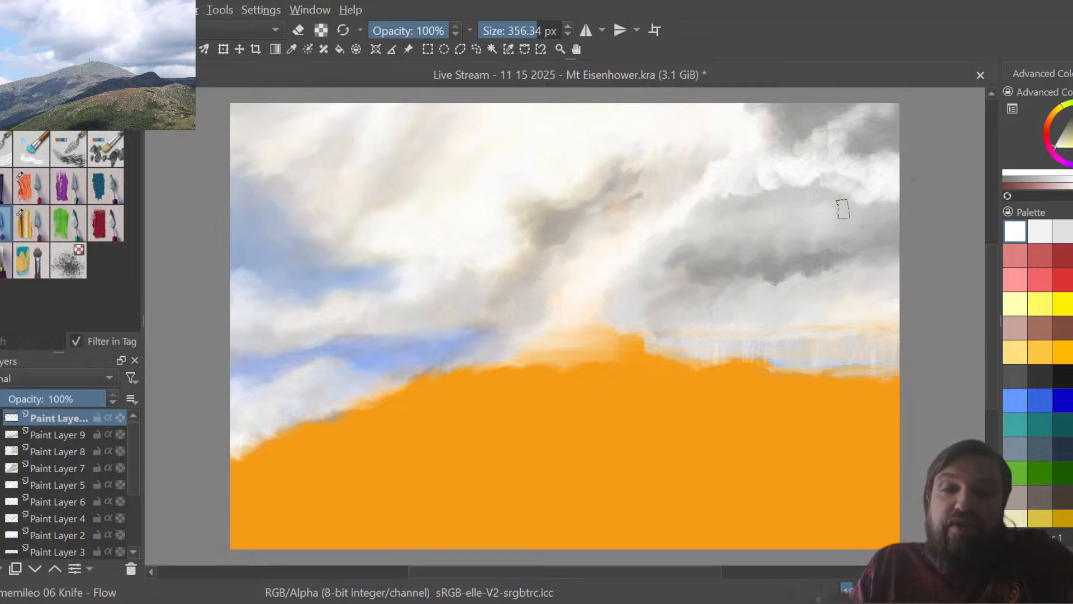
mouse_move(720, 205)
left_mouse_down()
mouse_move(760, 202)
mouse_move(761, 224)
mouse_move(743, 208)
mouse_move(780, 186)
mouse_move(759, 191)
mouse_move(750, 210)
mouse_move(768, 216)
mouse_move(751, 232)
mouse_move(769, 219)
mouse_move(796, 235)
mouse_move(794, 226)
mouse_move(776, 248)
mouse_move(894, 226)
left_mouse_up()
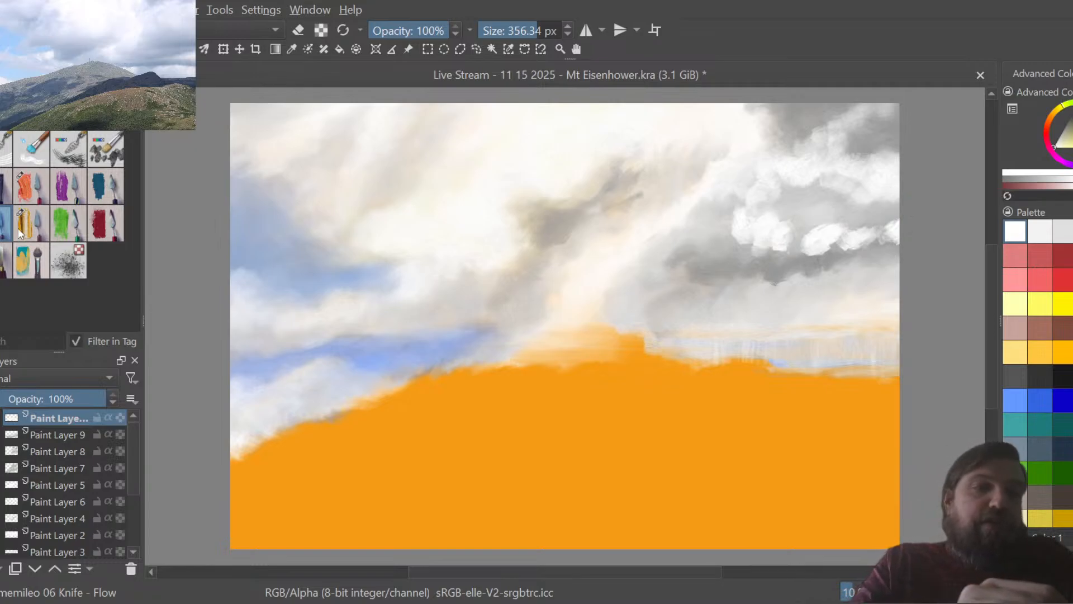
key("slash")
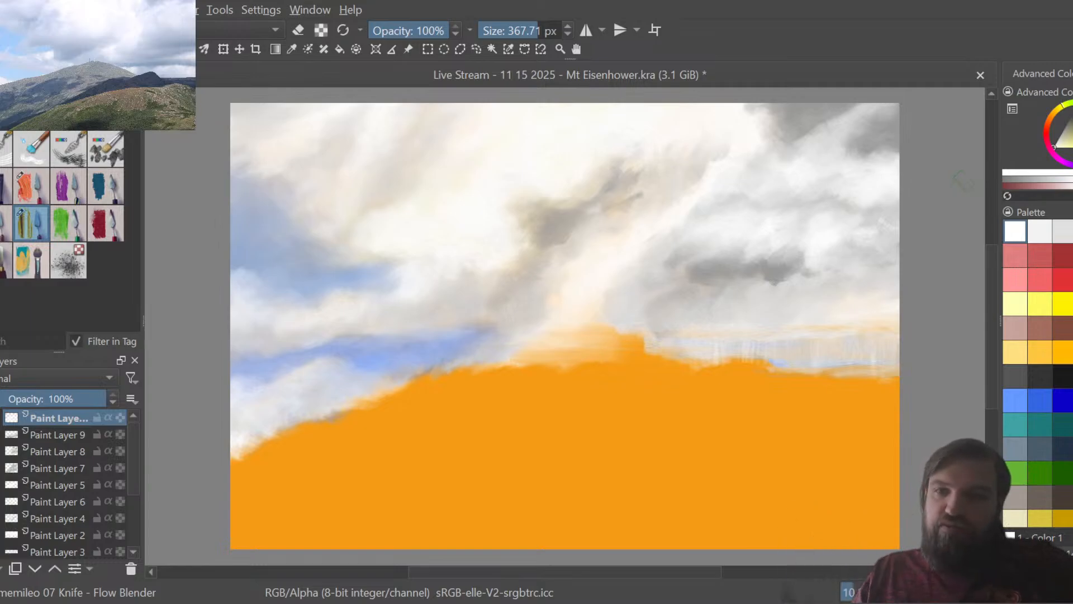
Paint off-white Flow knife strokes from beneath the dark grey cloud down to the horizon and out to the canvas's right edge.
left_click(1046, 232)
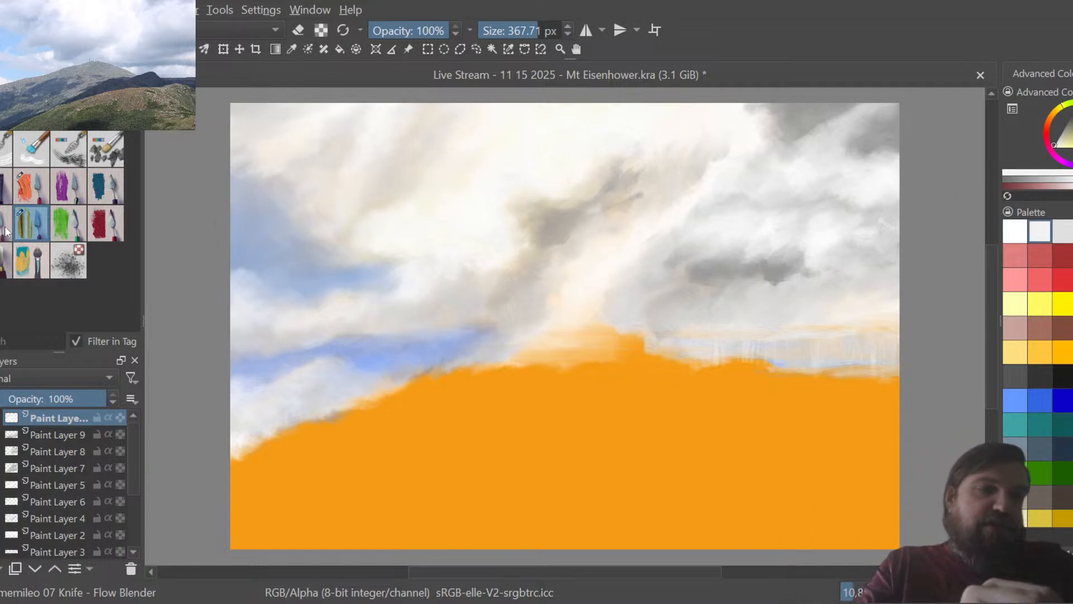
left_click(21, 221)
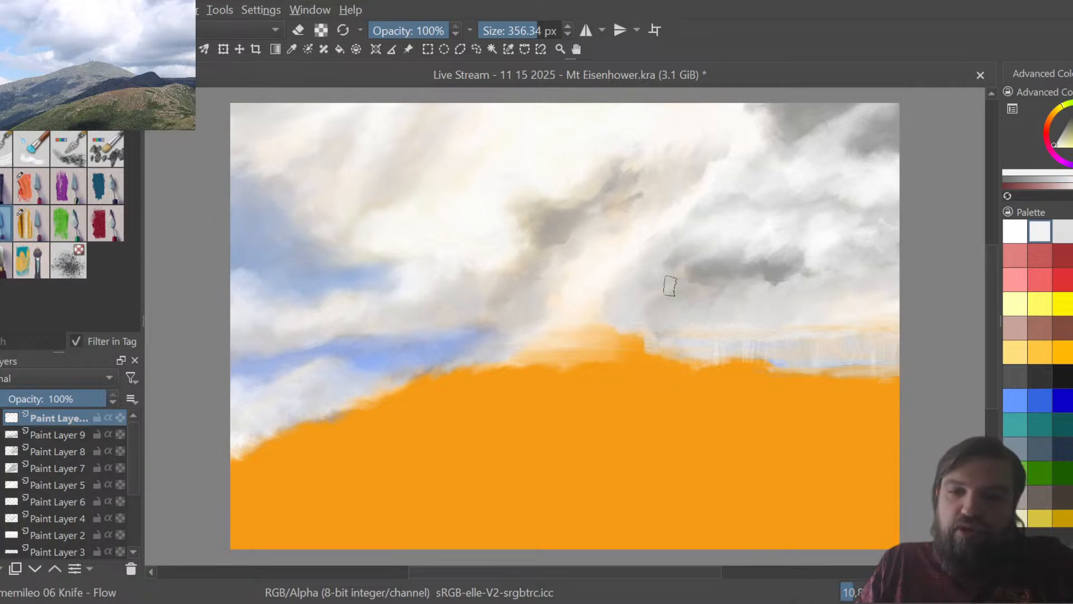
left_click_drag(687, 287, 897, 261)
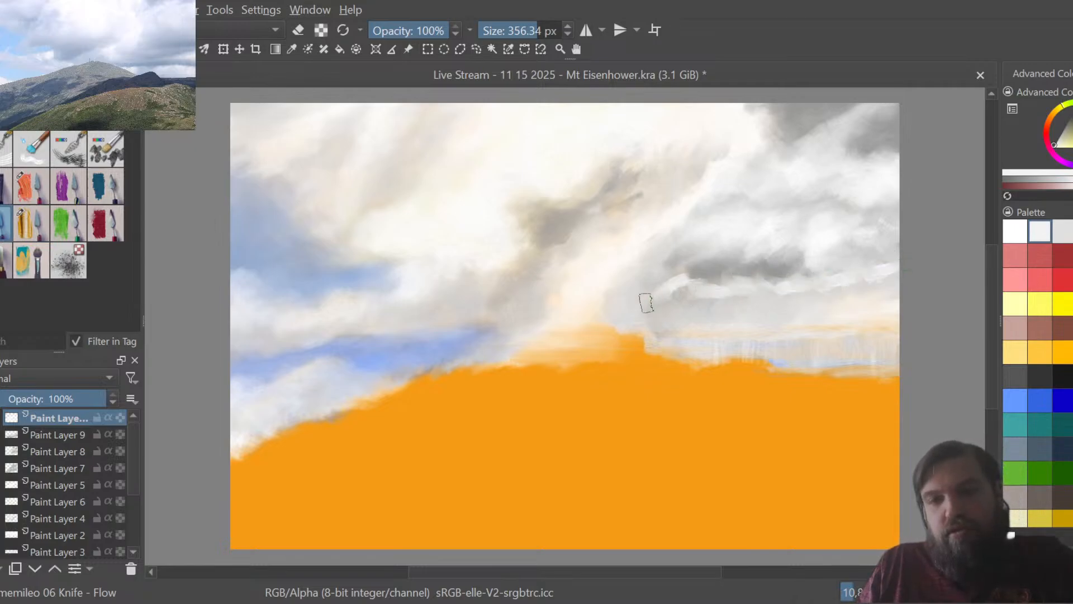
left_click_drag(642, 302, 618, 301)
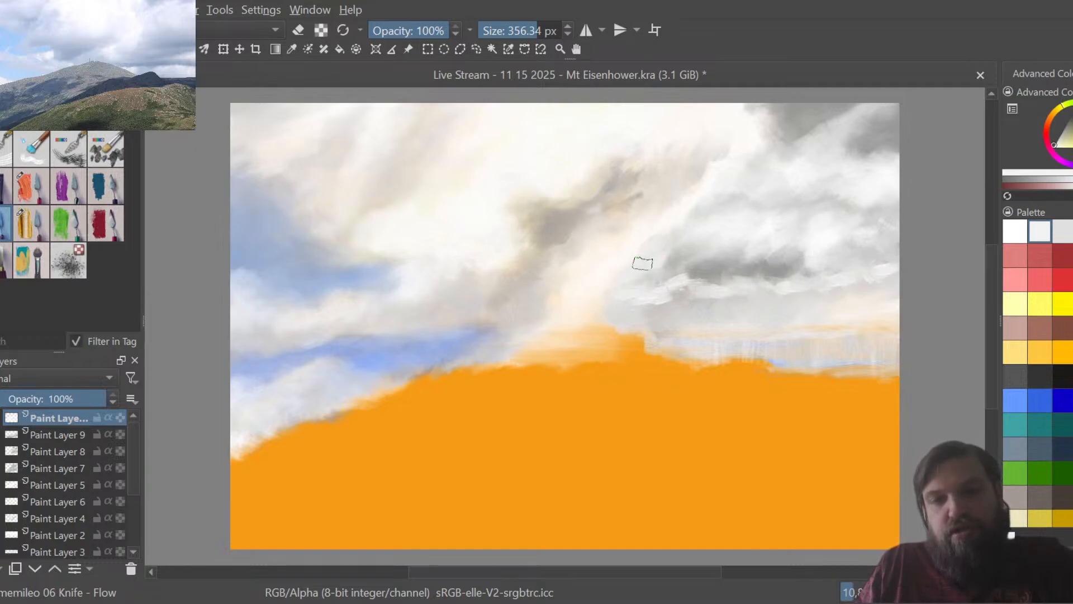
mouse_move(608, 303)
left_mouse_down()
mouse_move(878, 279)
mouse_move(896, 271)
mouse_move(898, 249)
mouse_move(886, 284)
mouse_move(844, 313)
mouse_move(875, 321)
left_mouse_up()
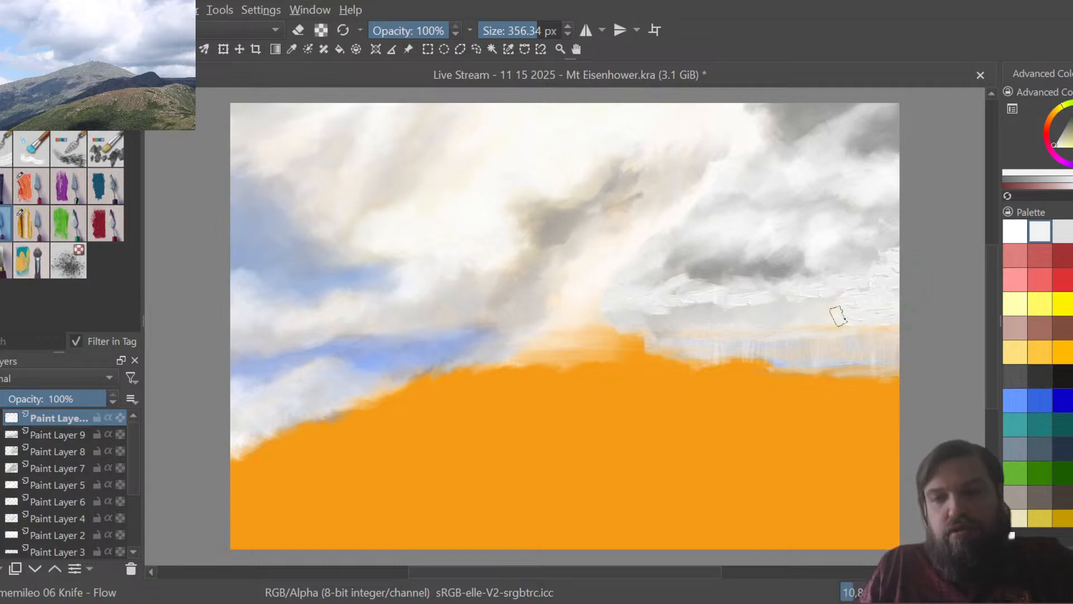
mouse_move(672, 316)
left_mouse_down()
mouse_move(815, 314)
mouse_move(892, 316)
mouse_move(860, 332)
mouse_move(917, 328)
left_mouse_up()
mouse_move(691, 329)
left_mouse_down()
mouse_move(805, 319)
mouse_move(790, 342)
mouse_move(897, 341)
left_mouse_up()
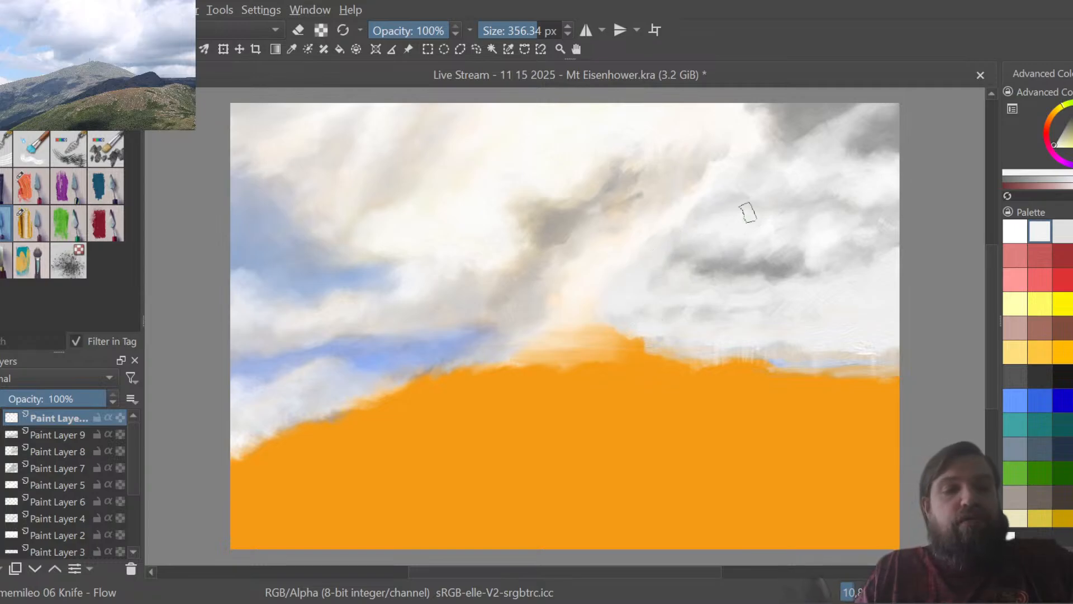
Add a new paint layer above Paint Layer 10 and paint a pale yellow streak up the grey cloud's left edge to the canvas top.
key("Insert")
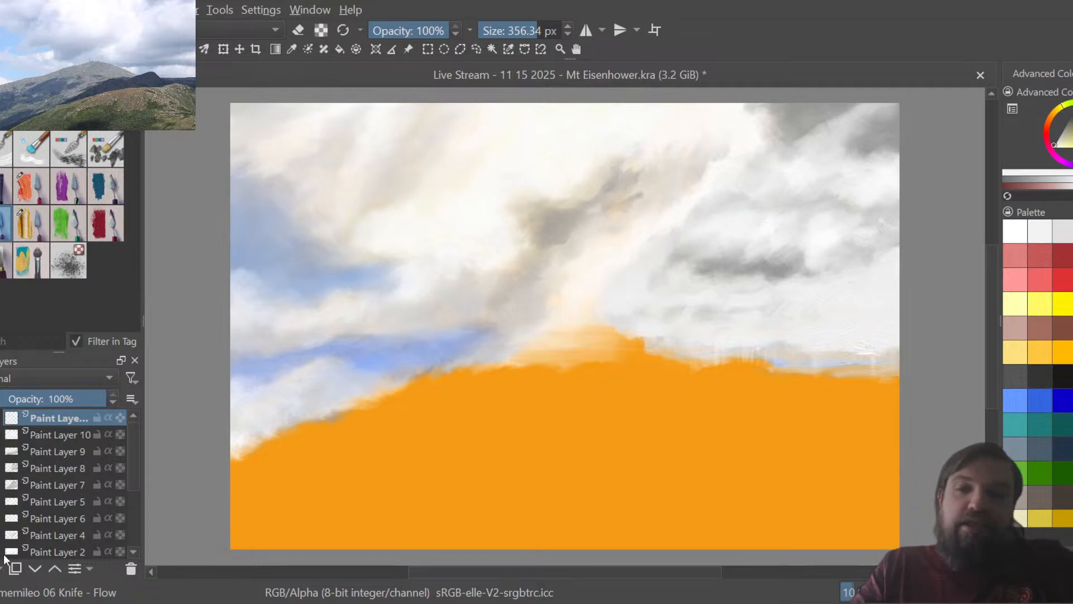
left_click(1028, 302)
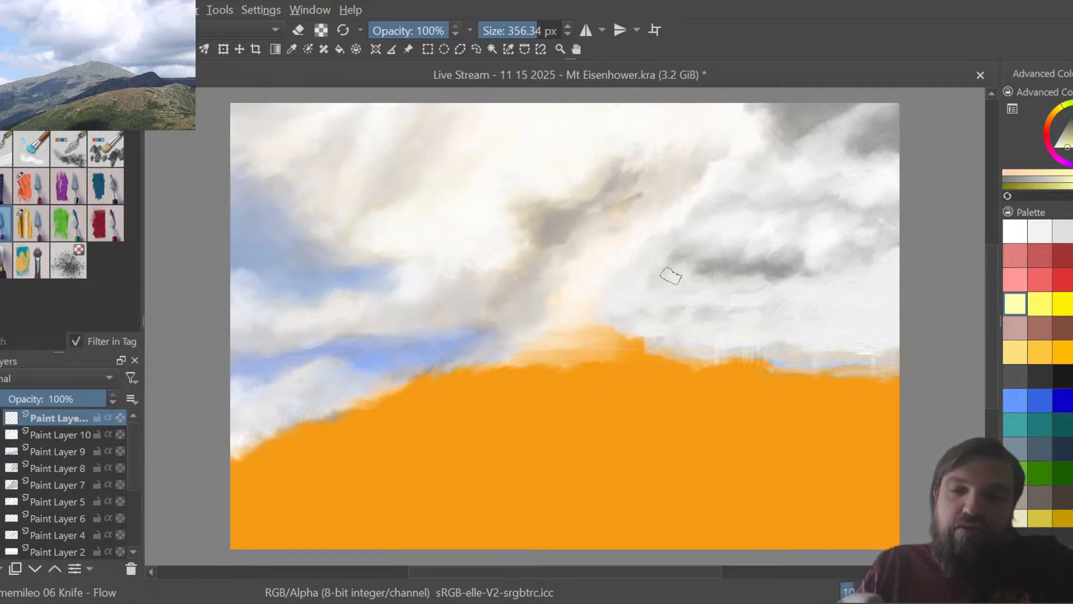
mouse_move(643, 295)
left_mouse_down()
mouse_move(670, 241)
mouse_move(728, 193)
left_mouse_up()
left_click_drag(756, 158, 764, 108)
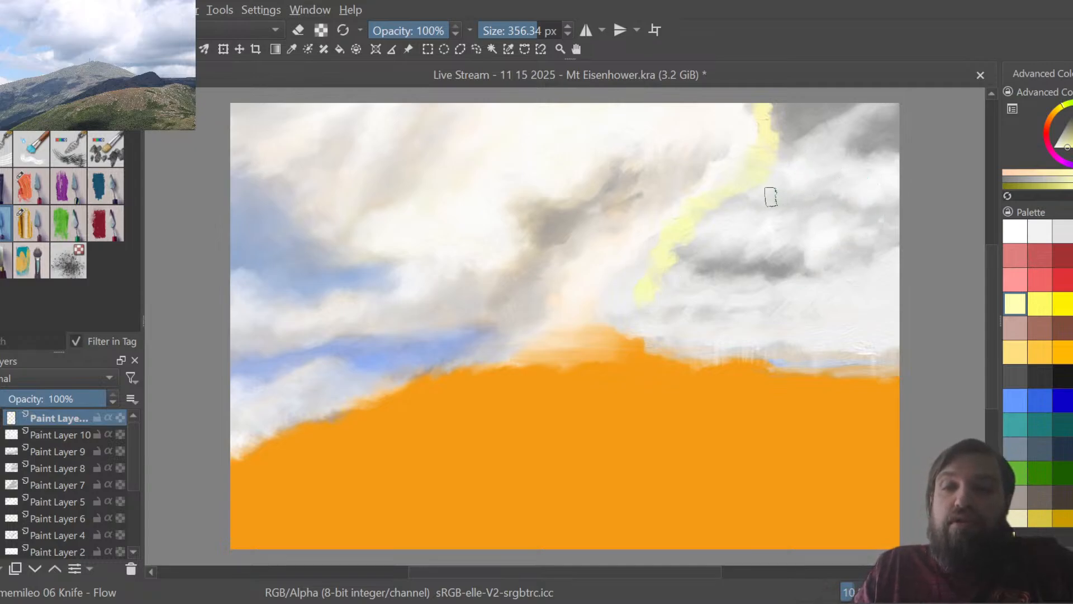
Add pale yellow patches across the middle of the grey cloud and soften all the yellow strokes with Flow Blender.
mouse_move(829, 180)
left_mouse_down()
mouse_move(844, 199)
mouse_move(886, 199)
mouse_move(892, 212)
left_mouse_up()
mouse_move(769, 203)
left_mouse_down()
mouse_move(760, 199)
mouse_move(805, 228)
left_mouse_up()
left_click_drag(889, 229, 892, 237)
left_click_drag(815, 223, 840, 235)
left_click_drag(872, 240, 897, 239)
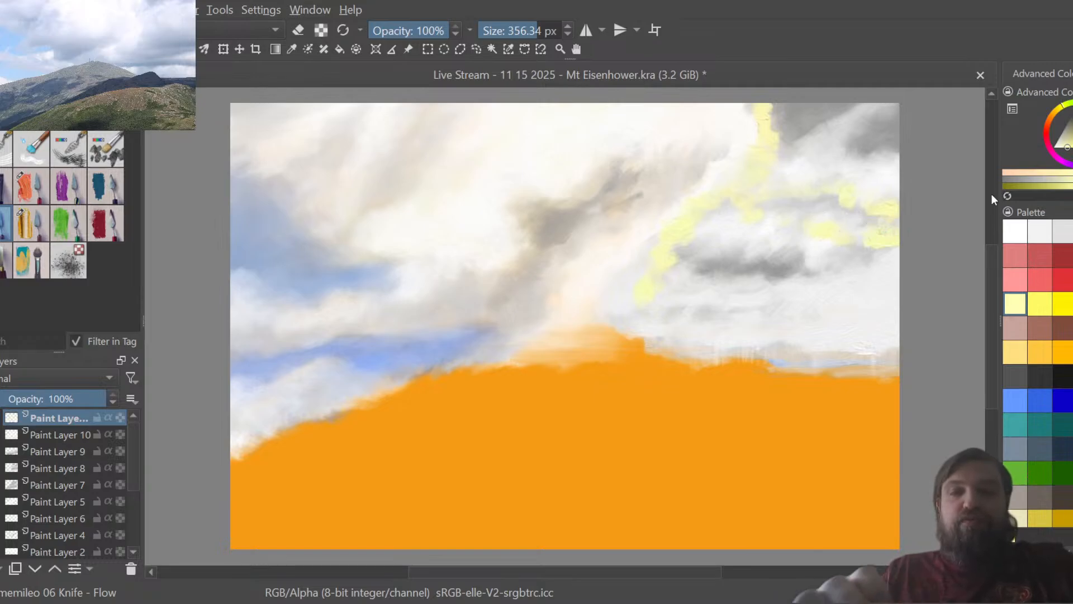
left_click(38, 219)
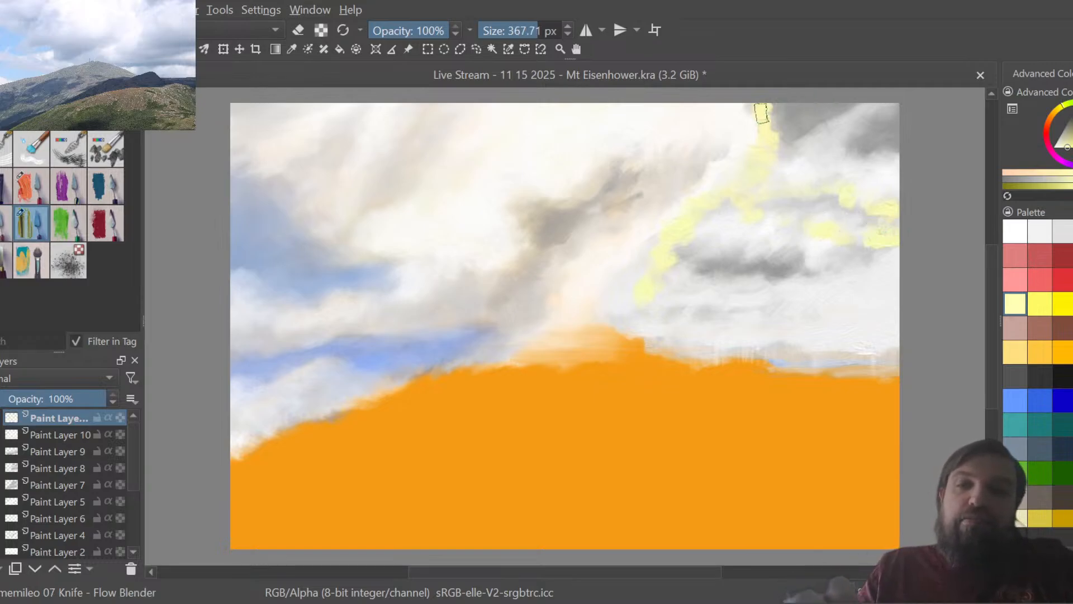
mouse_move(758, 111)
left_mouse_down()
mouse_move(787, 122)
mouse_move(775, 115)
mouse_move(785, 110)
left_mouse_up()
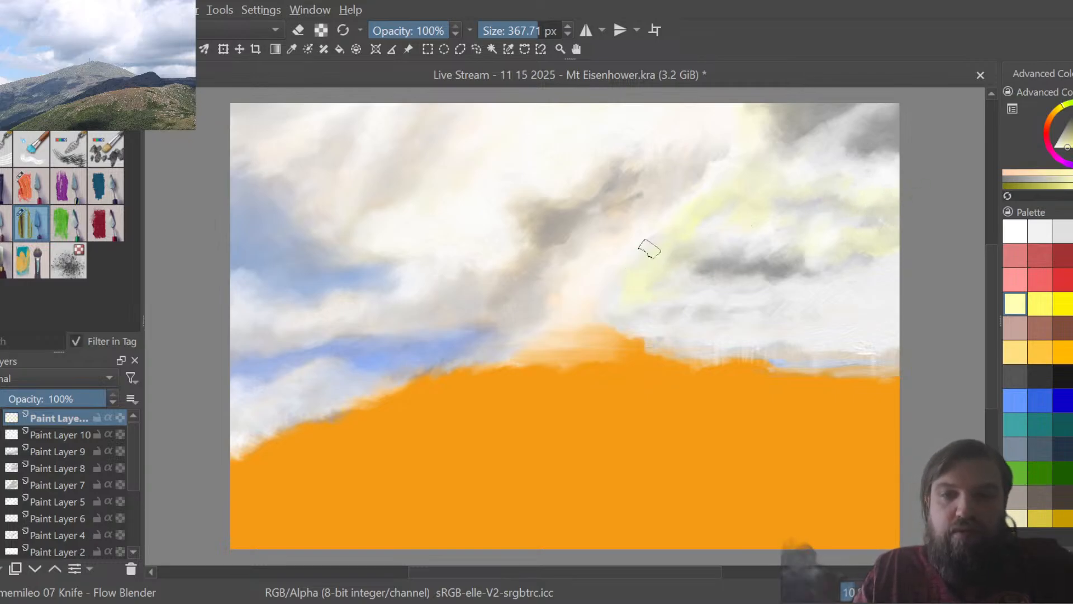
Add a new paint layer above Paint Layer 11 and paint white with the Flow knife over the yellow streak's upper part and across the cloud.
left_click(1, 568)
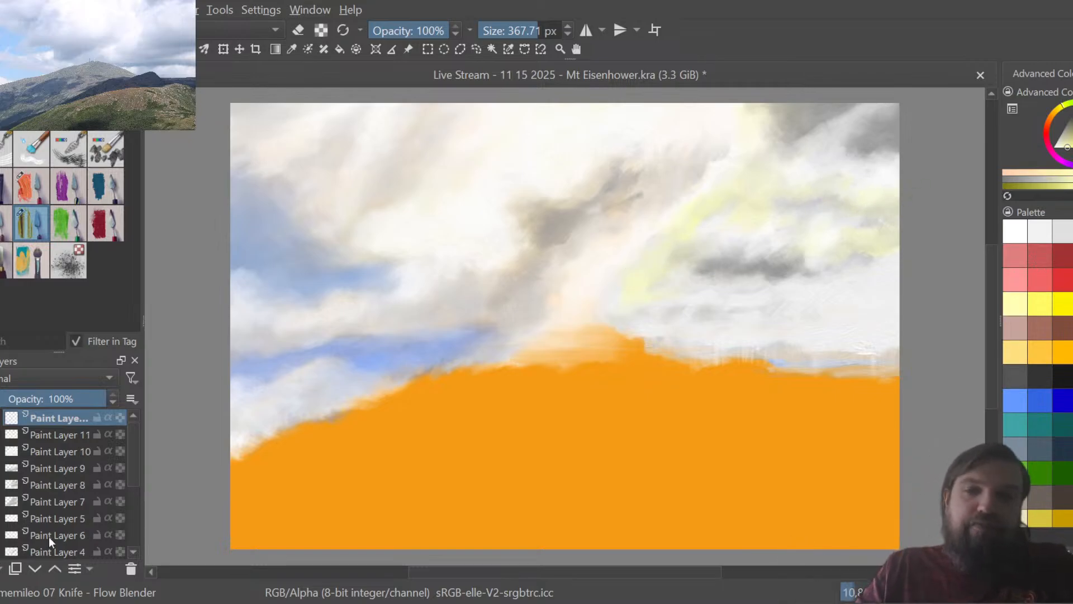
left_click(1015, 229)
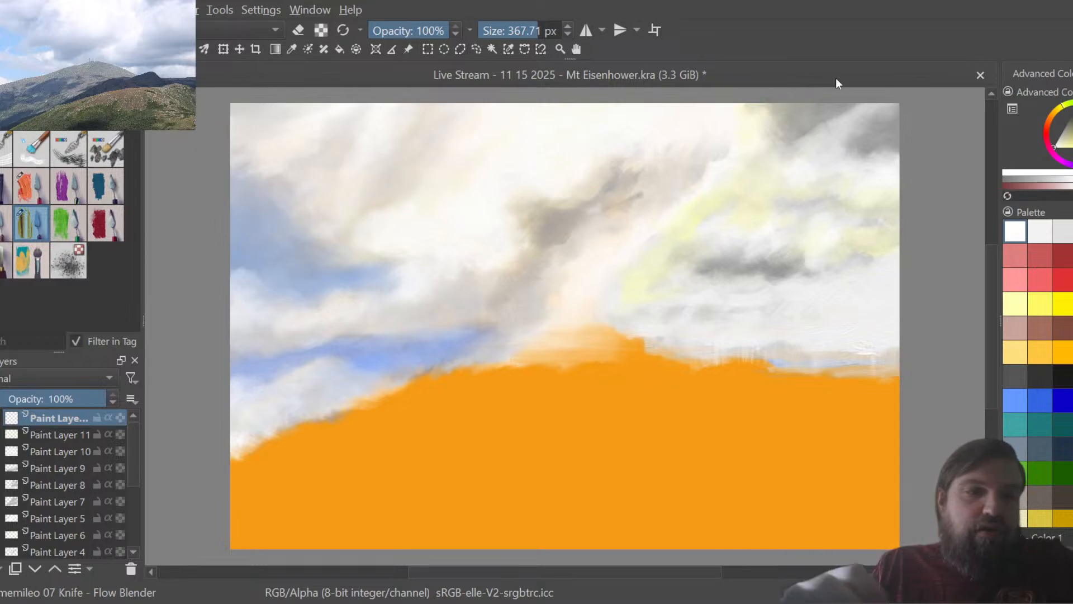
left_click(6, 222)
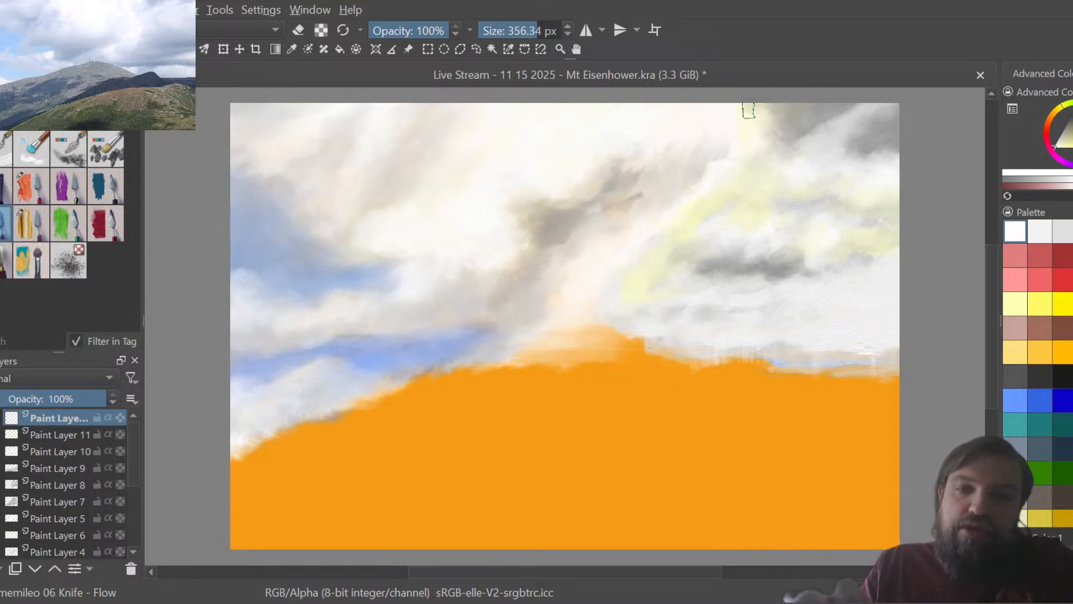
mouse_move(770, 111)
left_mouse_down()
mouse_move(784, 111)
mouse_move(758, 122)
left_mouse_up()
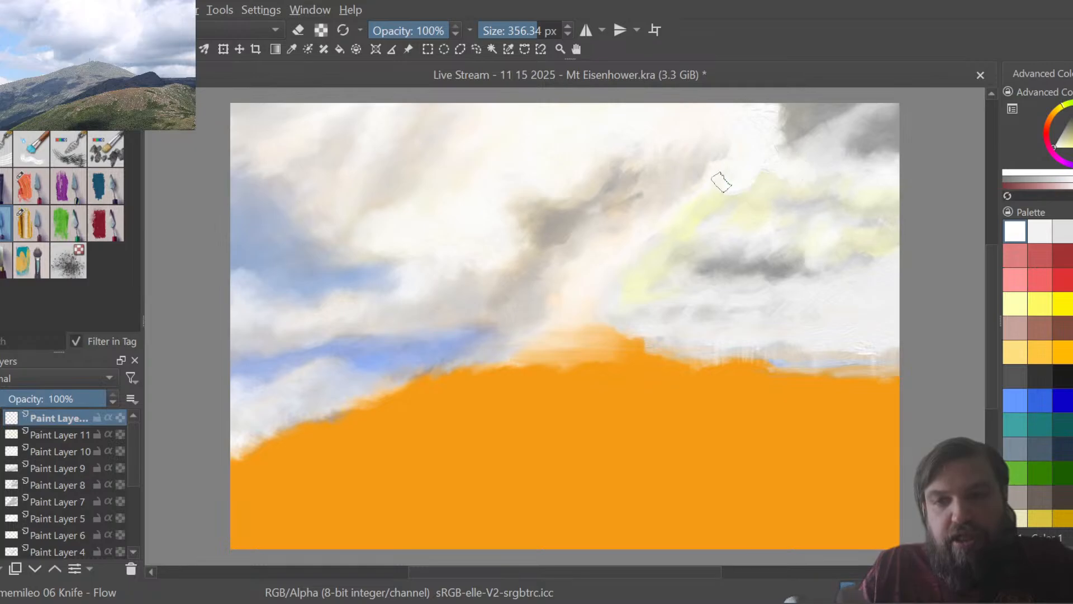
mouse_move(721, 183)
left_mouse_down()
mouse_move(691, 203)
mouse_move(680, 220)
mouse_move(692, 226)
mouse_move(747, 203)
mouse_move(860, 126)
mouse_move(783, 187)
mouse_move(811, 177)
mouse_move(791, 185)
mouse_move(844, 189)
mouse_move(818, 184)
mouse_move(834, 192)
mouse_move(781, 209)
mouse_move(753, 196)
mouse_move(765, 188)
mouse_move(758, 199)
mouse_move(715, 200)
mouse_move(668, 241)
mouse_move(715, 214)
mouse_move(735, 221)
mouse_move(743, 208)
mouse_move(723, 225)
mouse_move(781, 217)
mouse_move(782, 206)
mouse_move(761, 225)
mouse_move(884, 176)
mouse_move(820, 197)
mouse_move(891, 204)
left_mouse_up()
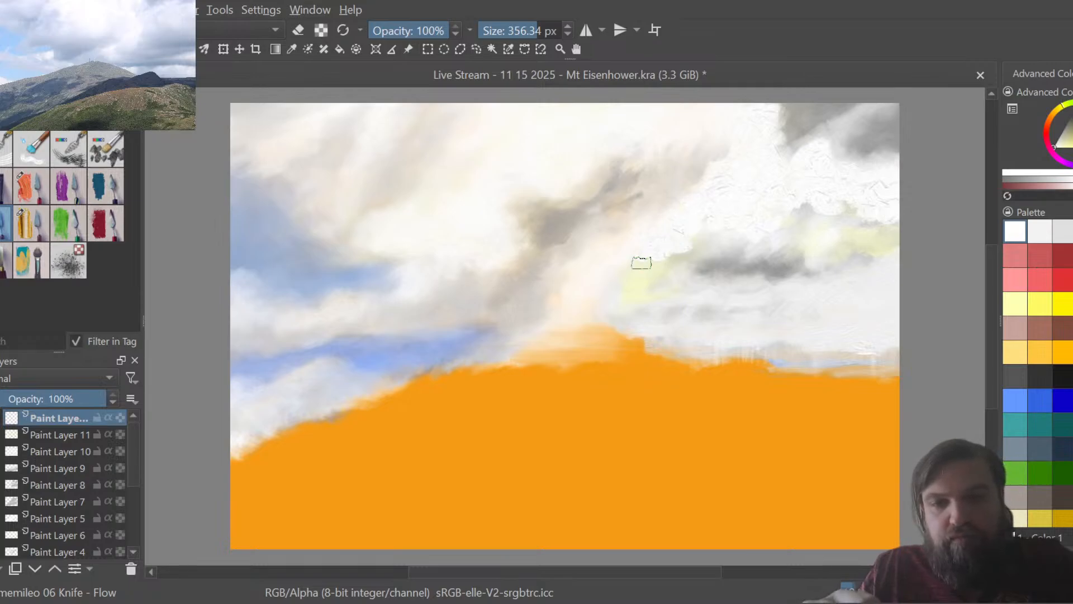
Extend the white strokes over the remaining yellow down to the dark grey patch and blend them with Flow Blender.
mouse_move(642, 268)
left_mouse_down()
mouse_move(629, 280)
mouse_move(652, 280)
mouse_move(707, 243)
left_mouse_up()
mouse_move(801, 210)
left_mouse_down()
mouse_move(815, 240)
mouse_move(894, 222)
mouse_move(894, 243)
left_mouse_up()
mouse_move(789, 244)
left_mouse_down()
mouse_move(807, 237)
mouse_move(733, 259)
mouse_move(763, 255)
mouse_move(716, 249)
mouse_move(682, 276)
mouse_move(632, 292)
left_mouse_up()
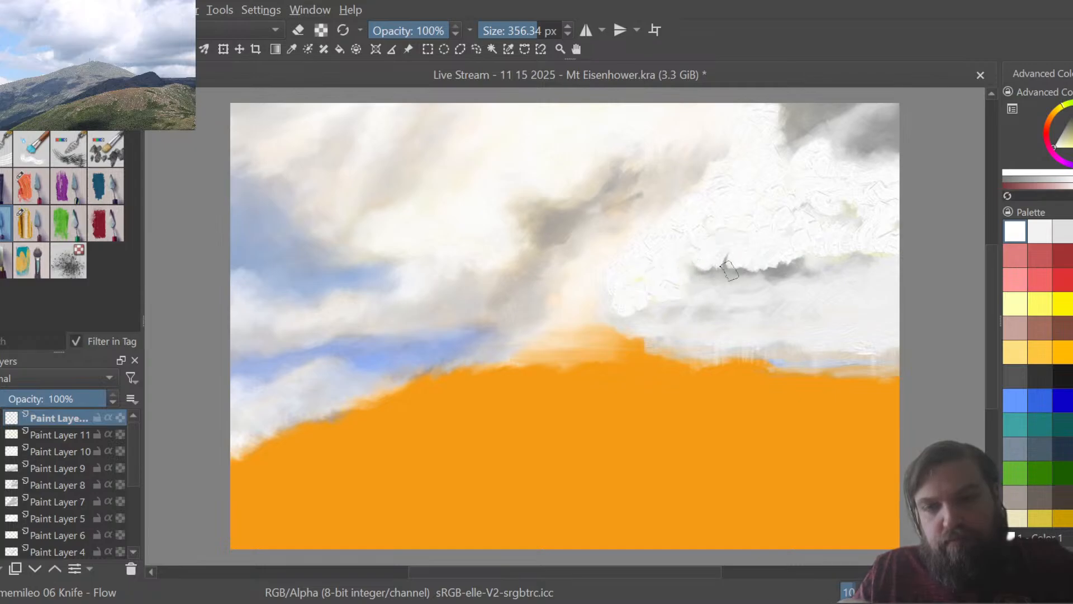
left_click(31, 224)
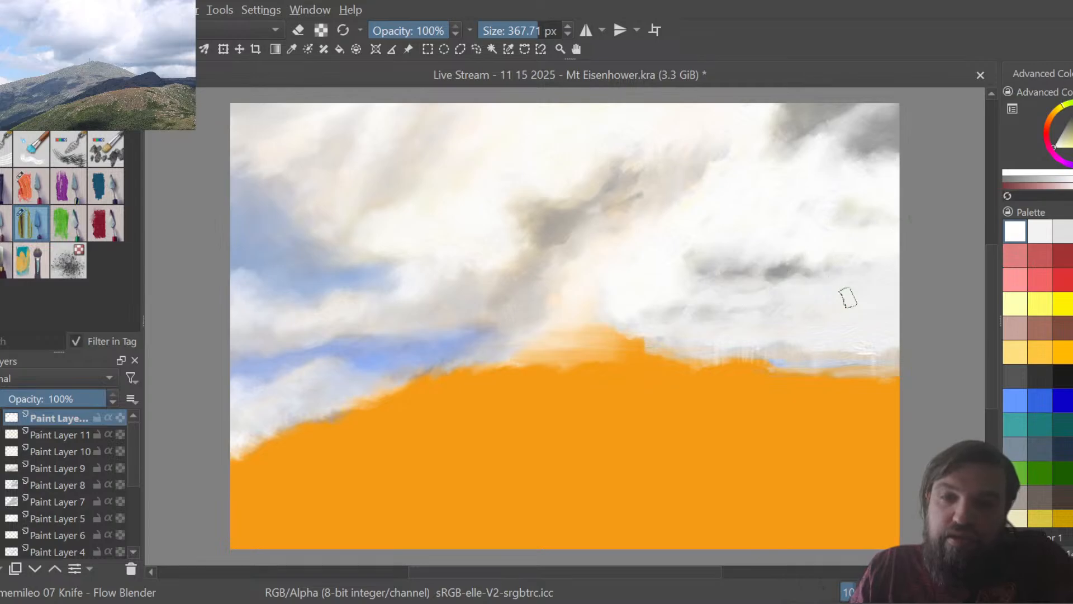
Blend the lower cloud strokes on Paint Layer 10 into the horizon with Flow Blender.
left_click(71, 447)
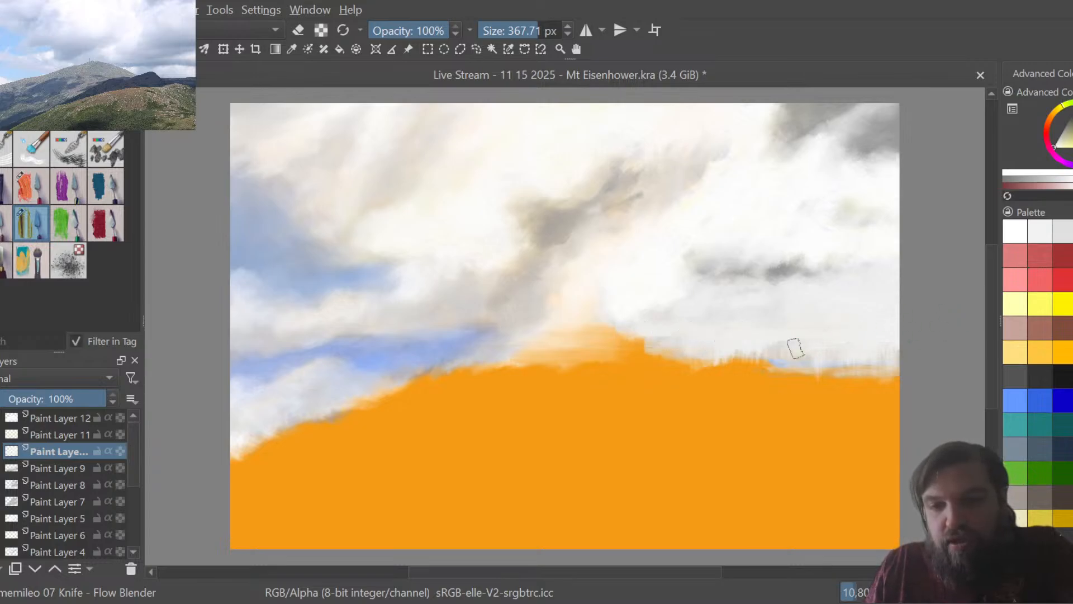
left_click_drag(822, 379, 734, 371)
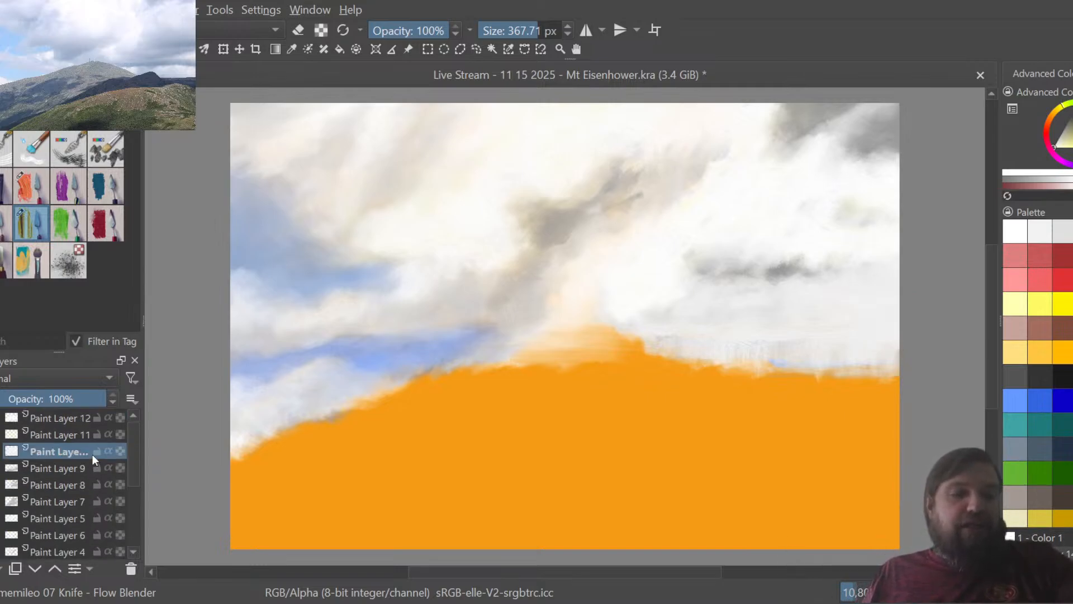
Select Paint Layer 12 and save the painting under the name "Live Stream - 11 15 2025 - Mt Eisenhower - Sky done.kra".
left_click(70, 414)
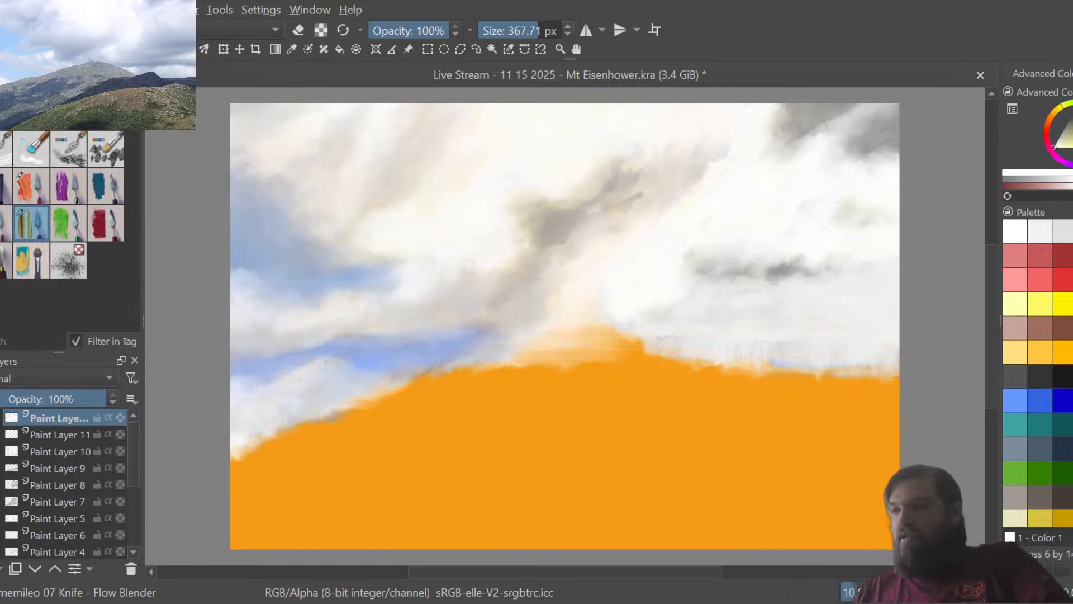
key("ctrl+s")
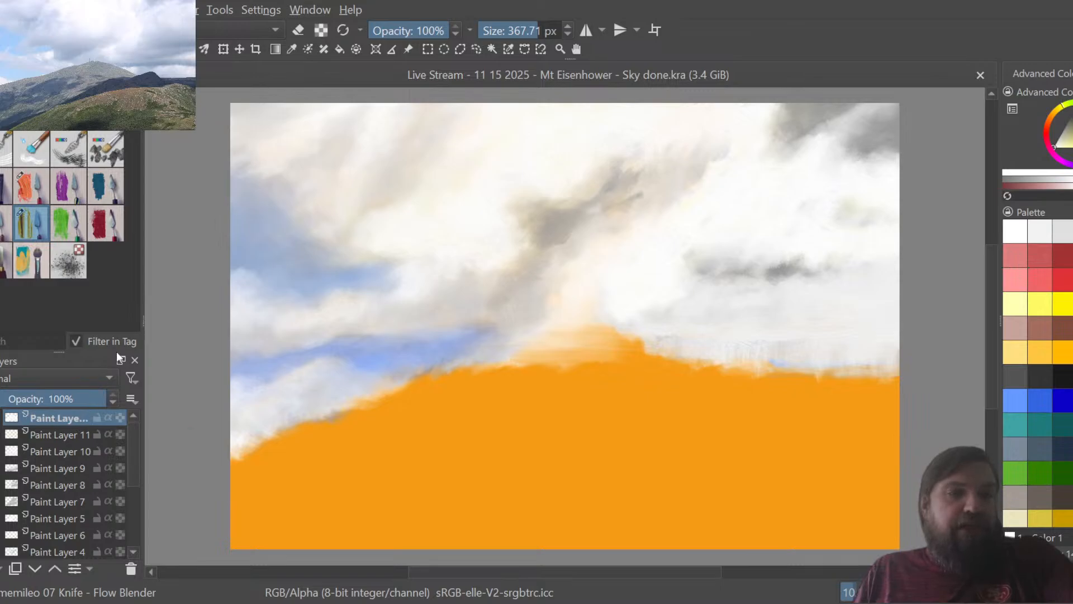
Merge the topmost paint layers down one after another, from Paint Layer 12 into Paint Layer 7.
key("ctrl+e")
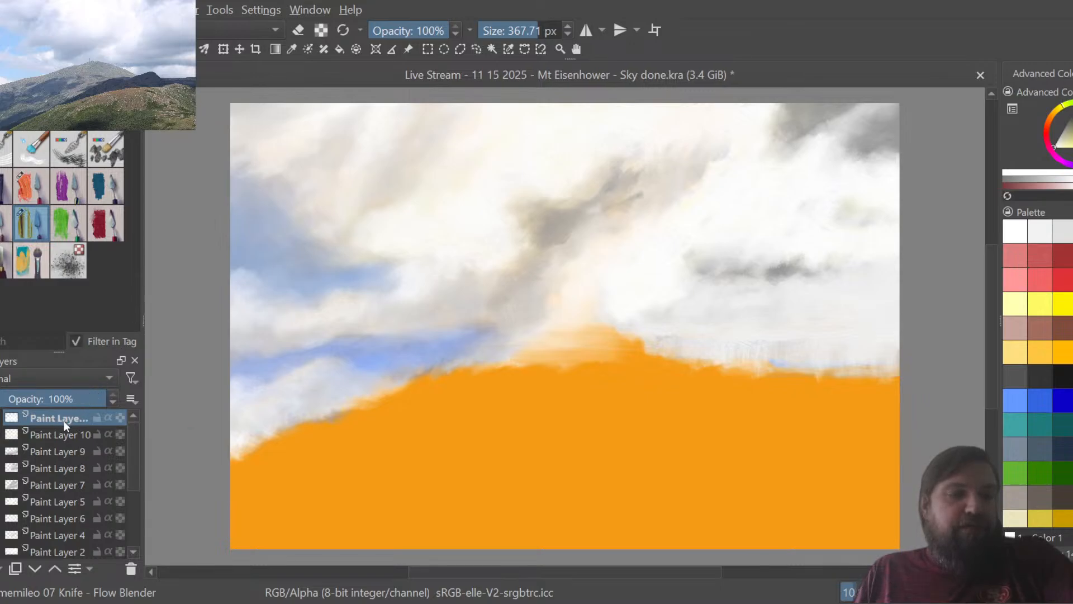
key("ctrl+e")
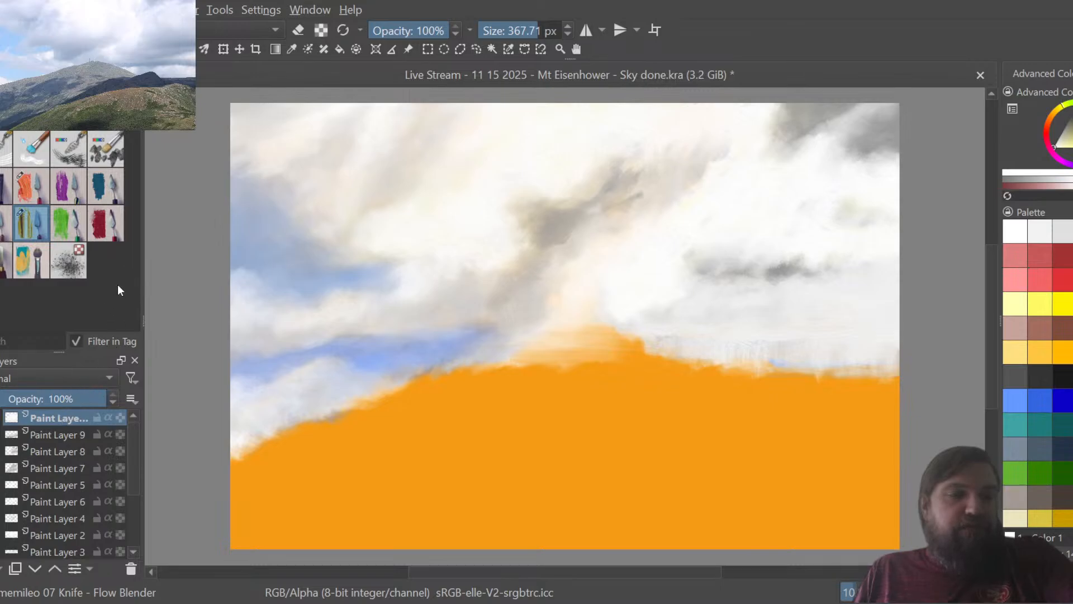
key("ctrl+e")
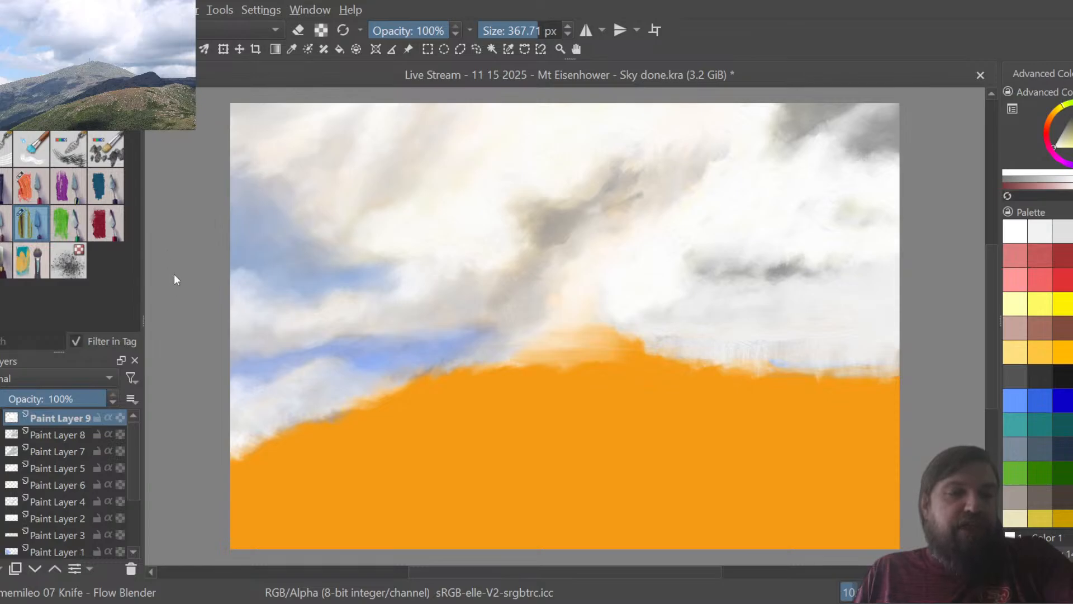
key("ctrl+e")
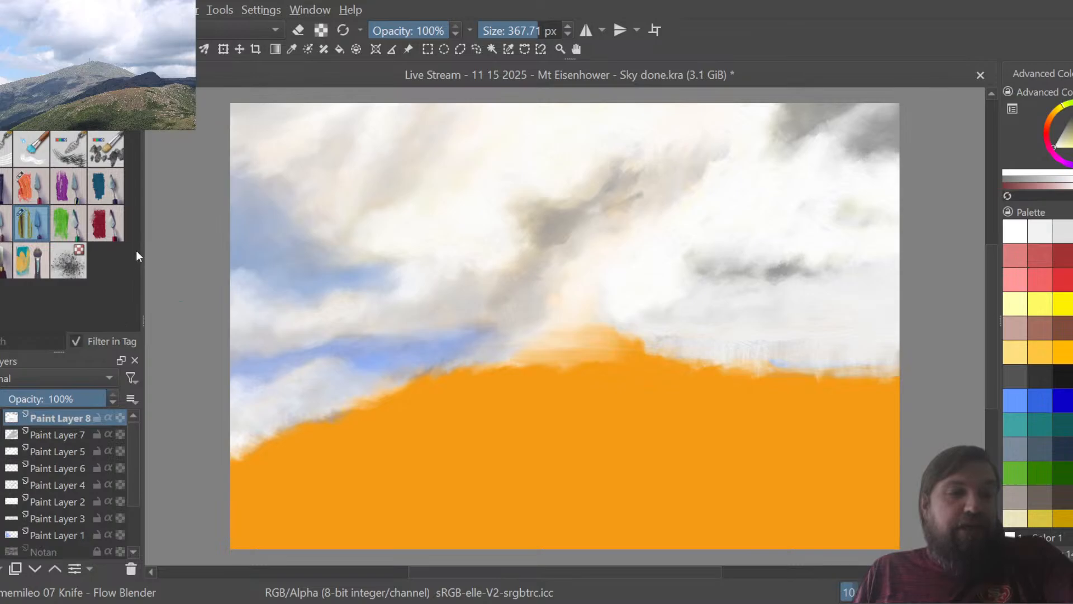
key("ctrl+e")
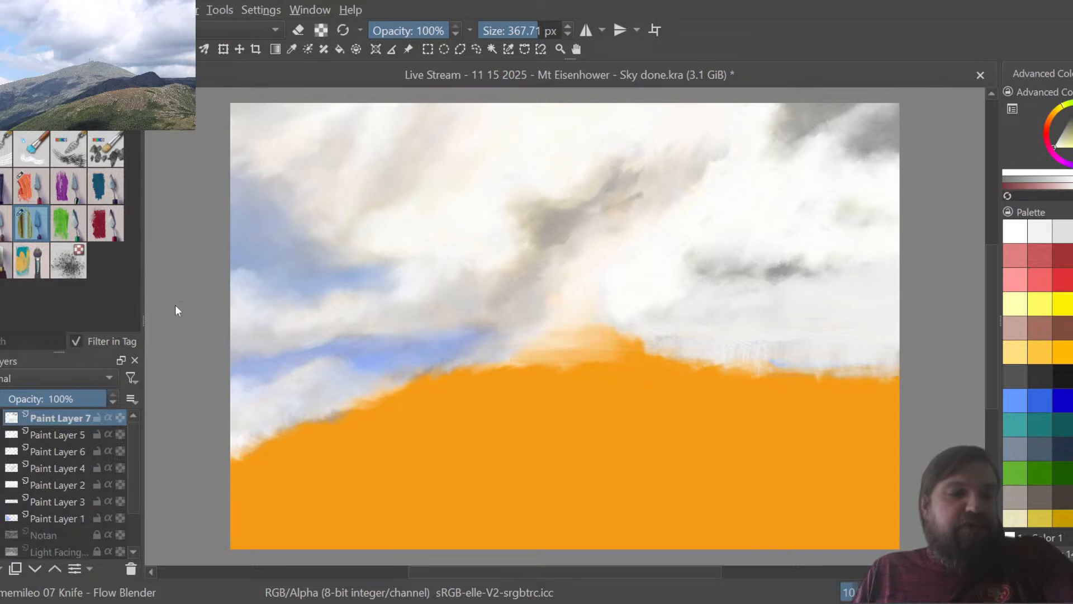
key("ctrl+j")
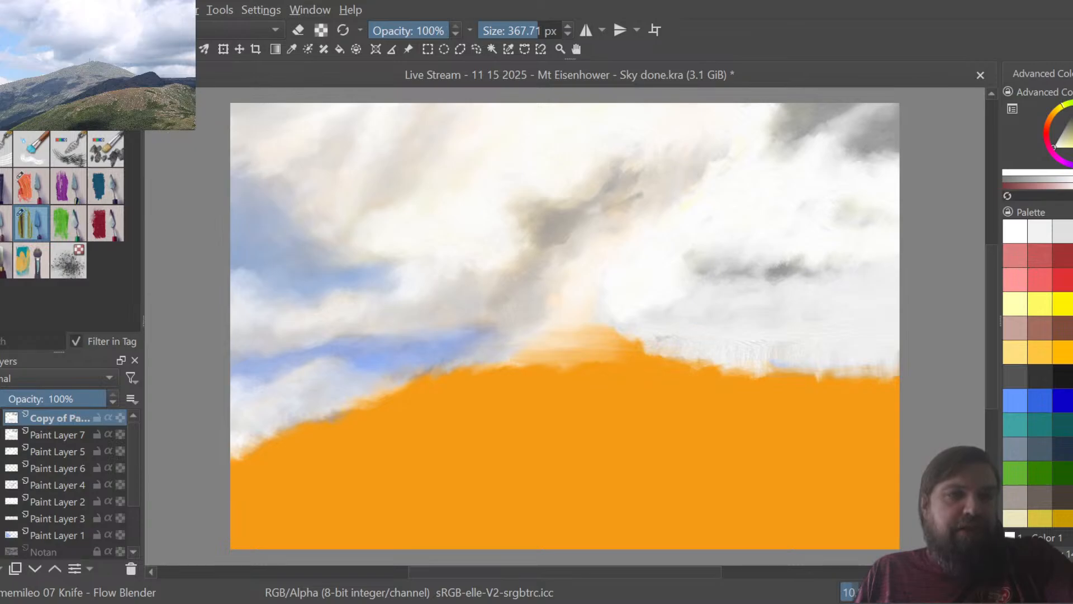
key("ctrl+z")
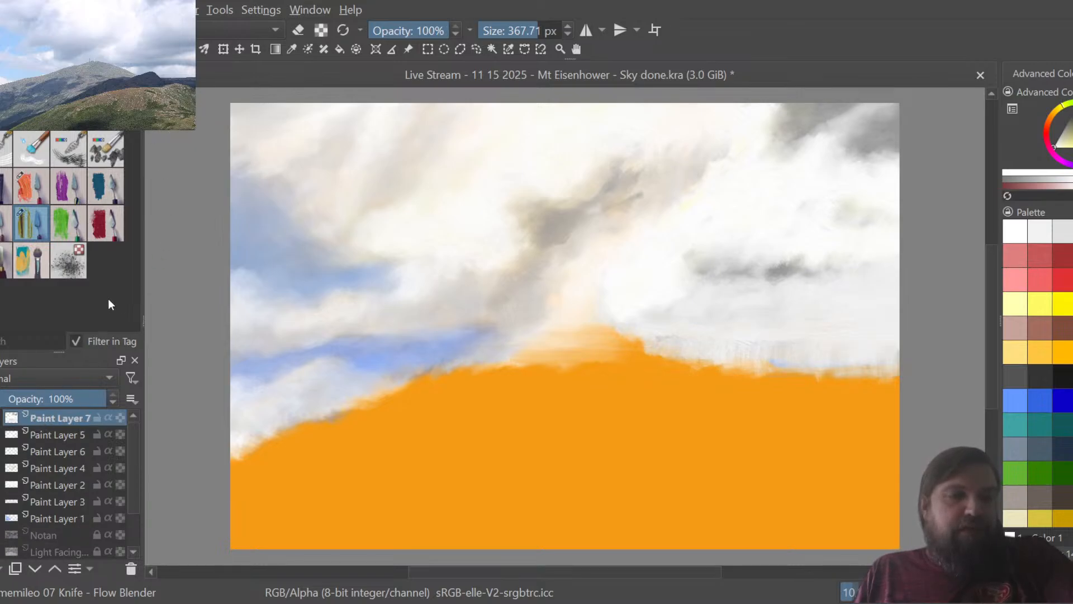
Continue merging Paint Layer 7 down through the remaining paint layers into Paint Layer 1.
key("ctrl+z")
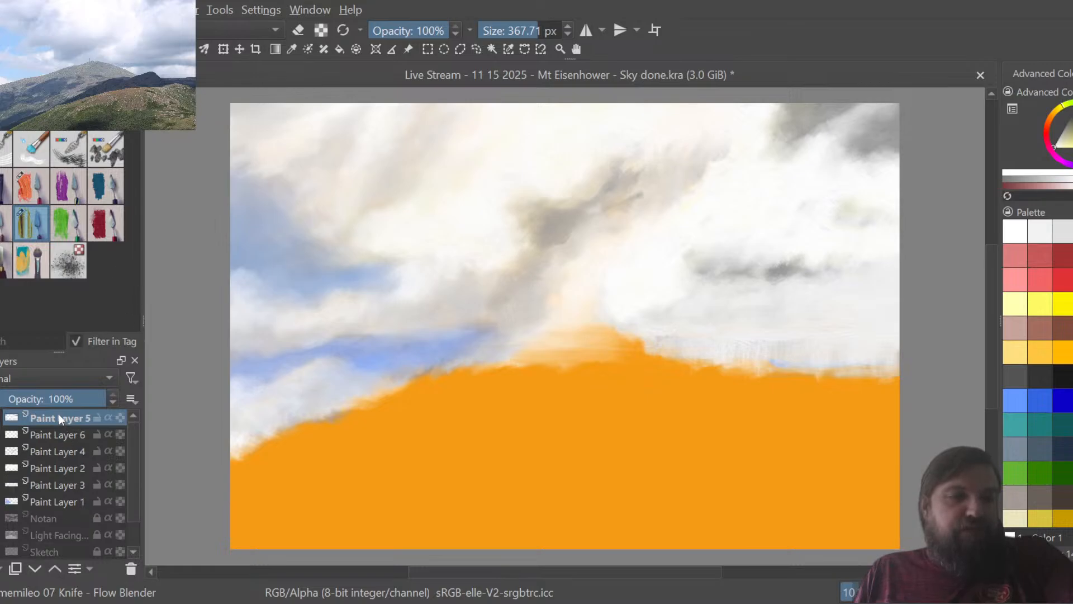
key("ctrl+z")
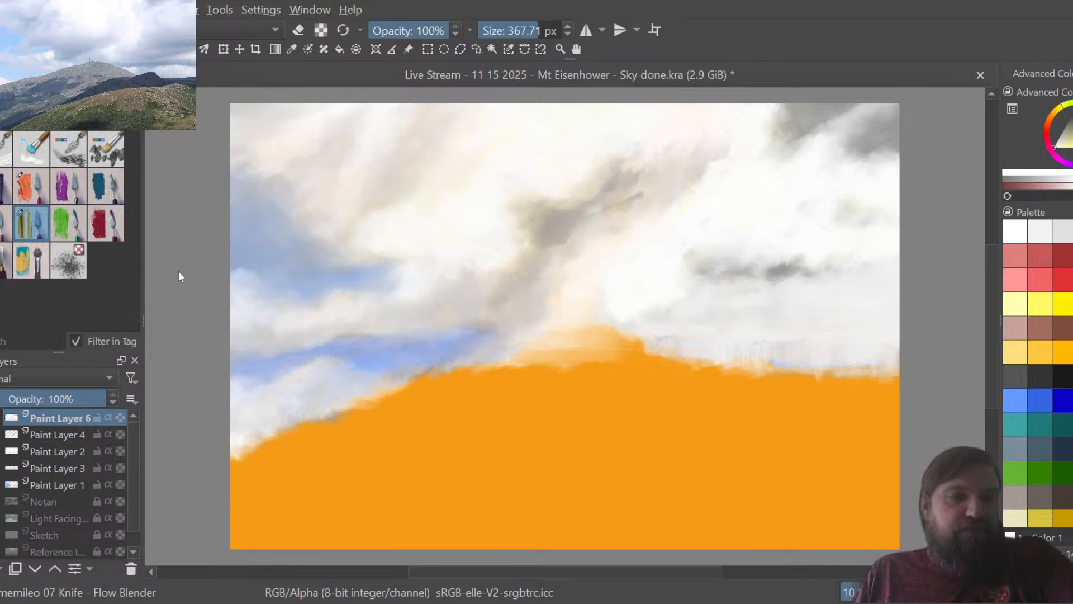
key("ctrl+z")
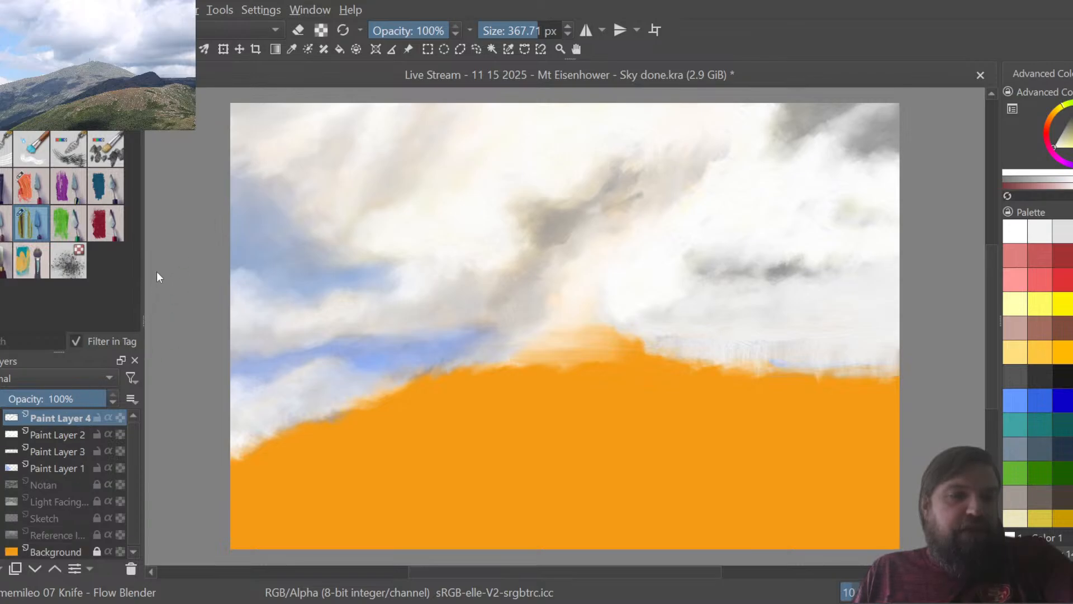
key("ctrl+z")
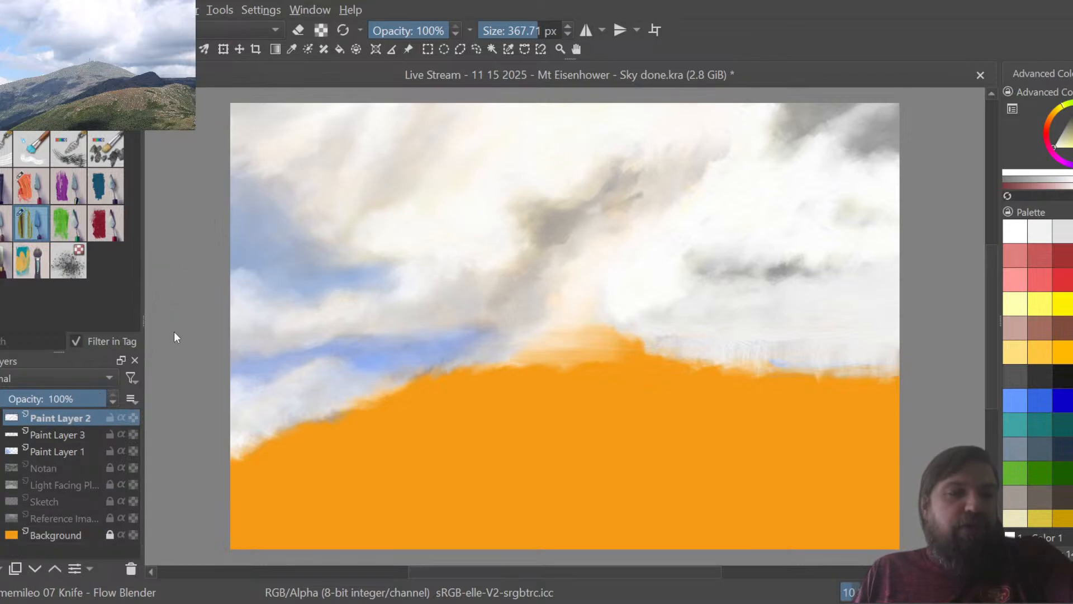
key("ctrl+z")
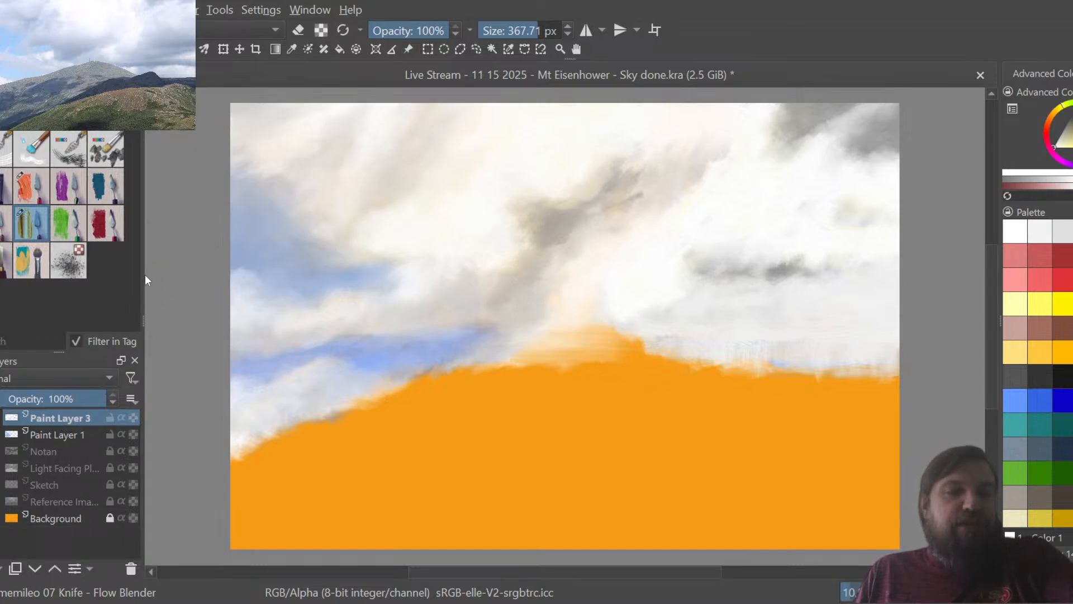
key("ctrl+z")
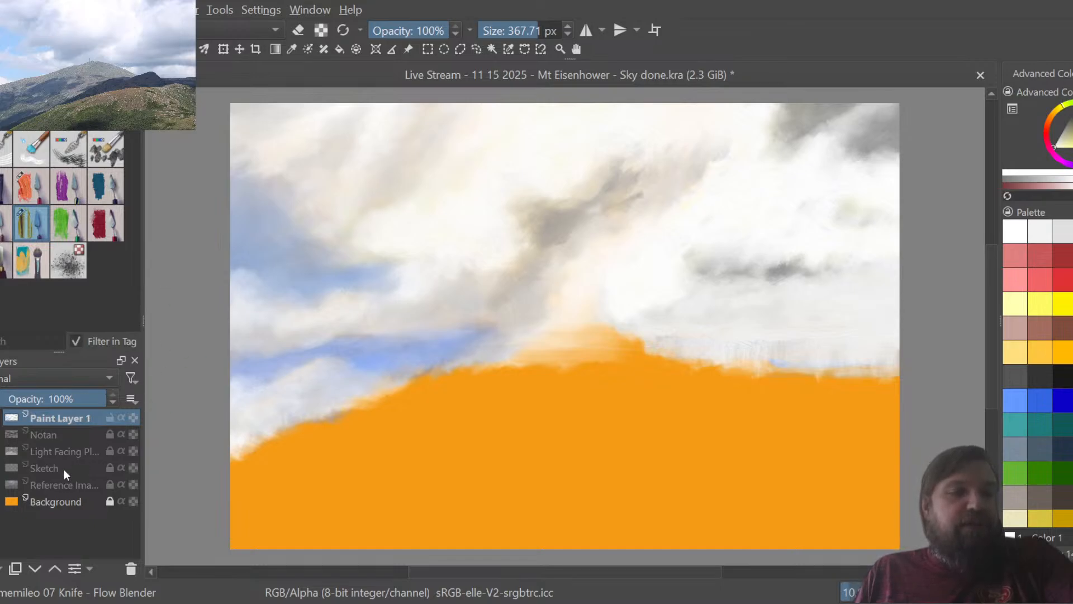
Rename the merged Paint Layer 1 to "Sky and clouds".
double_click(66, 418)
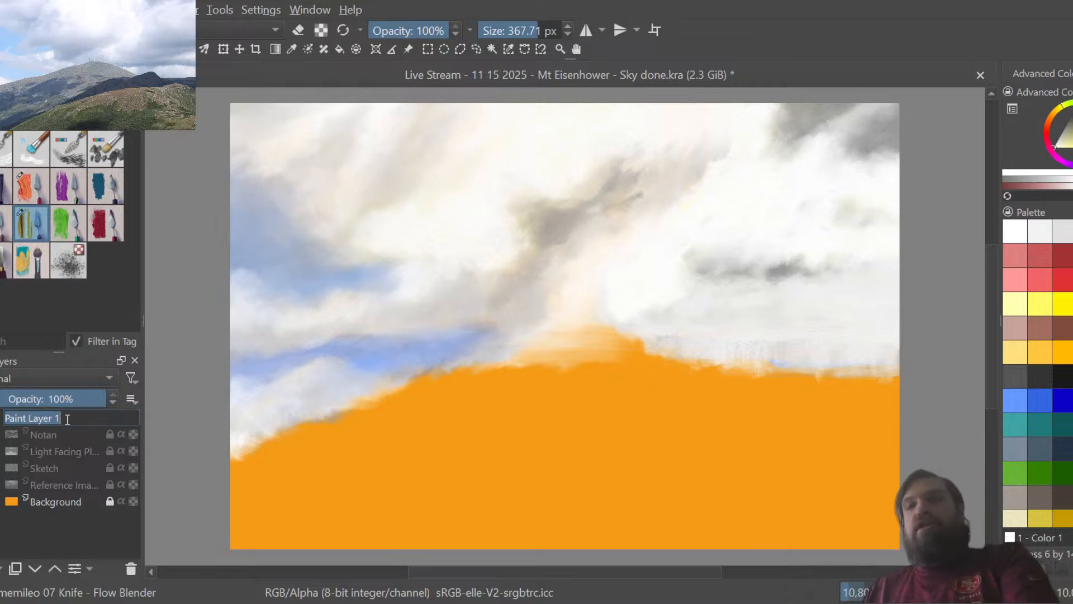
type("Sky")
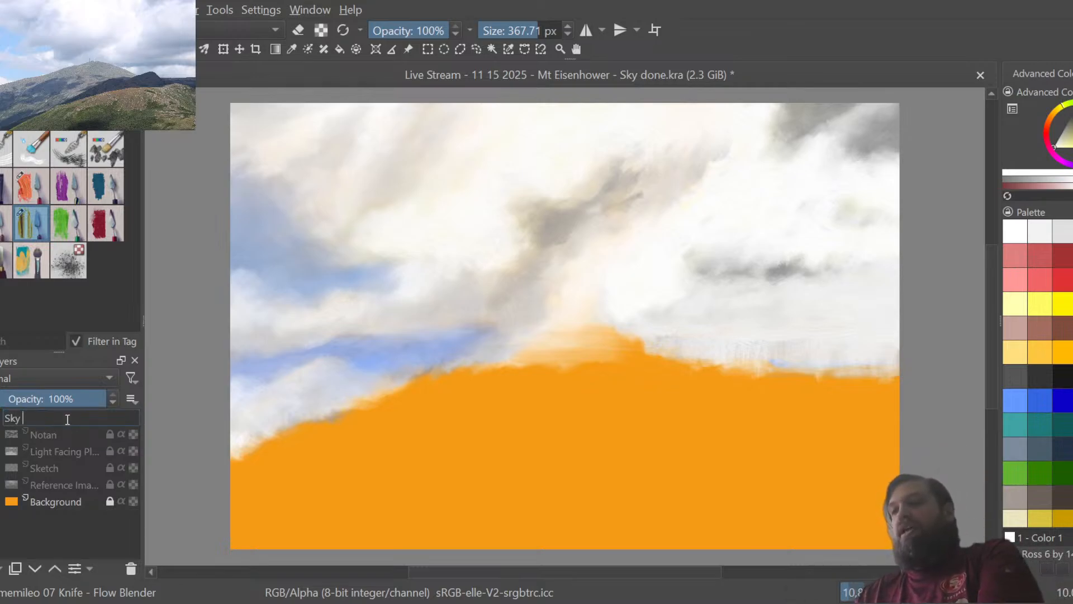
type(" and clojus")
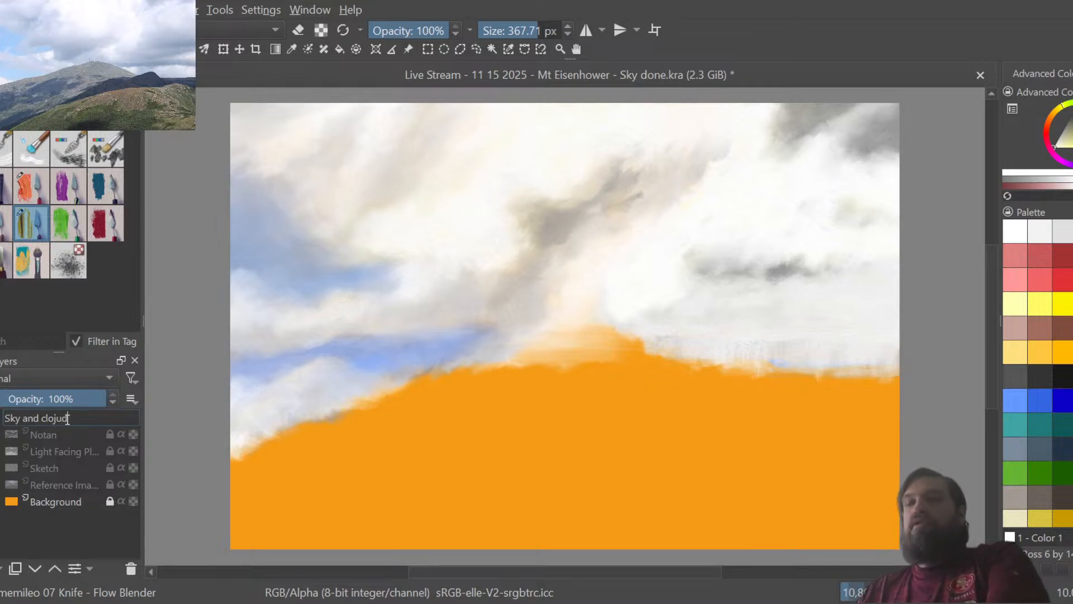
type("uds")
key("Return")
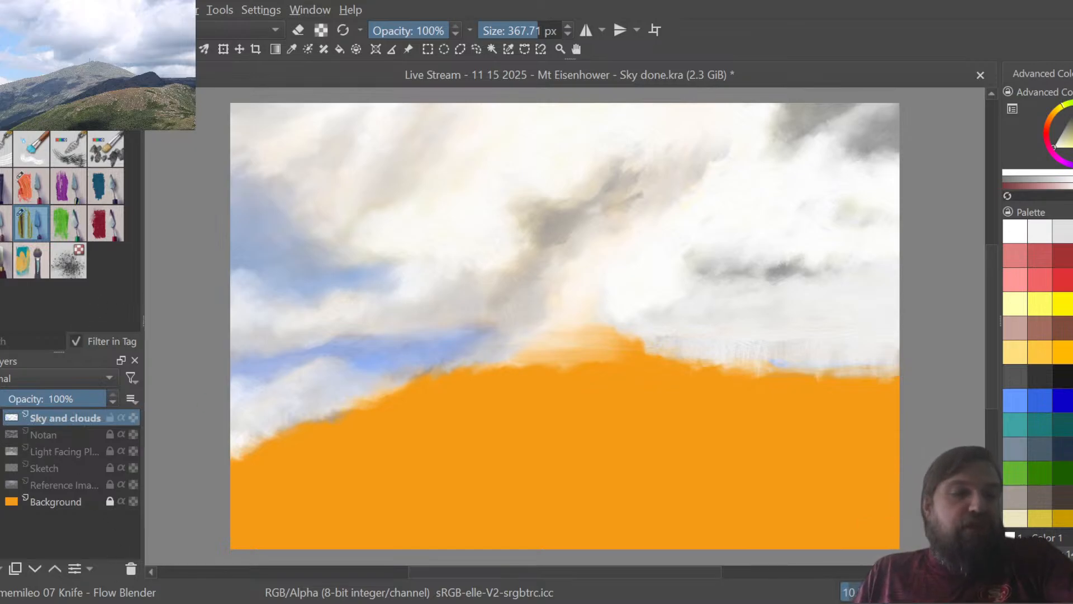
Toggle the visibility of the Notan and Light Facing layers to compare their value shapes against the finished sky, leaving both shown.
left_click(2, 434)
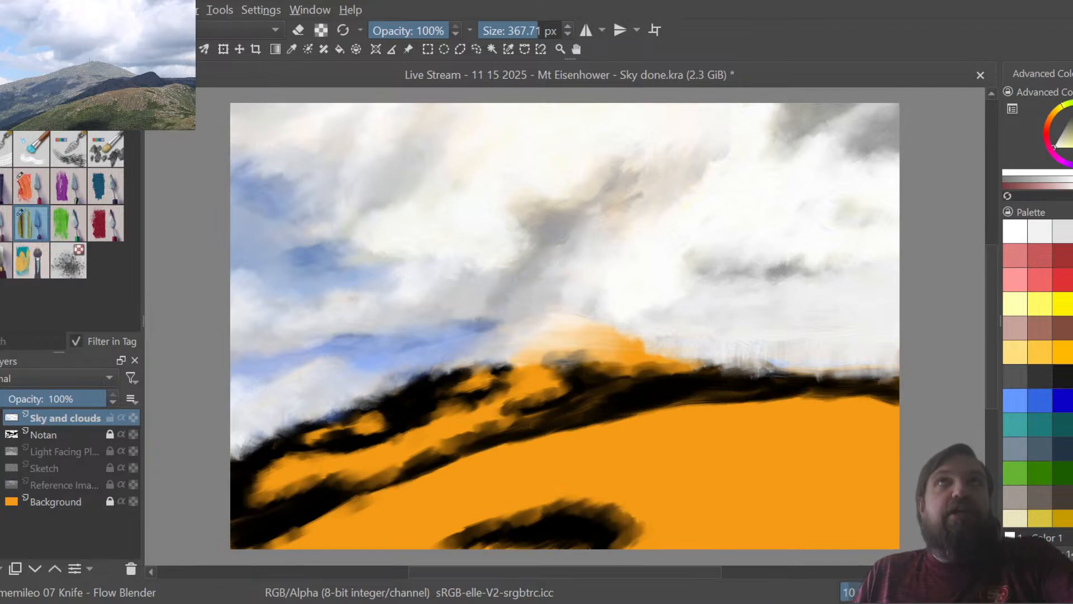
left_click(1, 434)
left_click(1, 434)
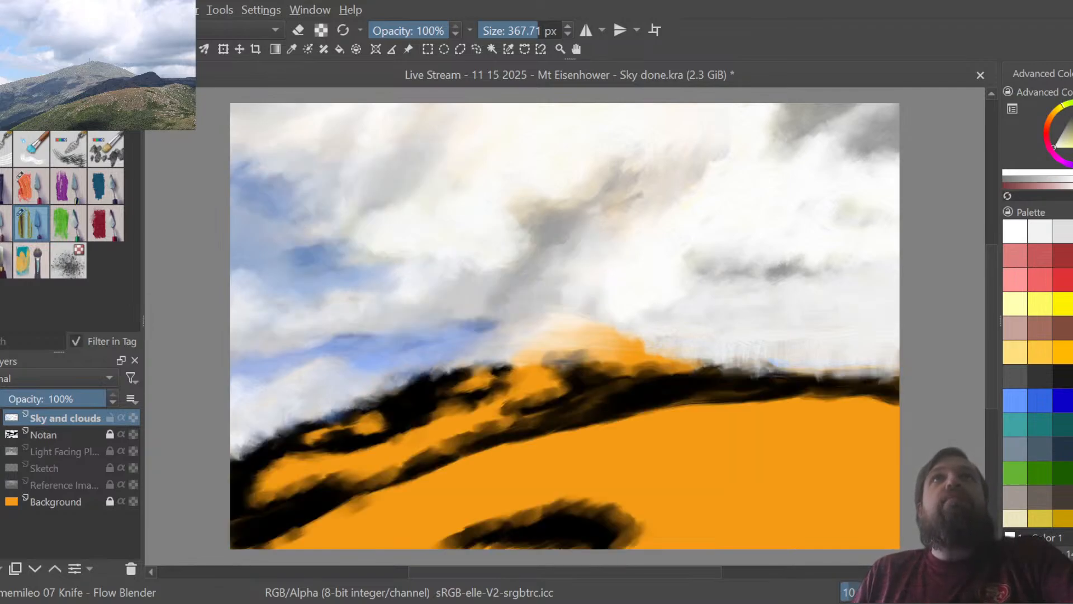
left_click(1, 434)
left_click(1, 434)
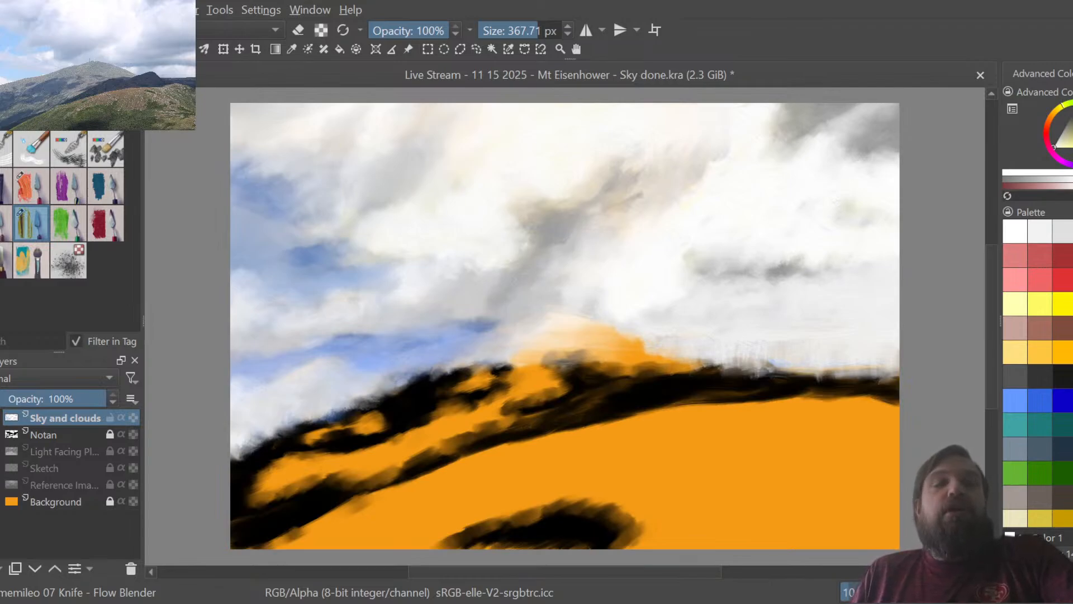
left_click(1, 451)
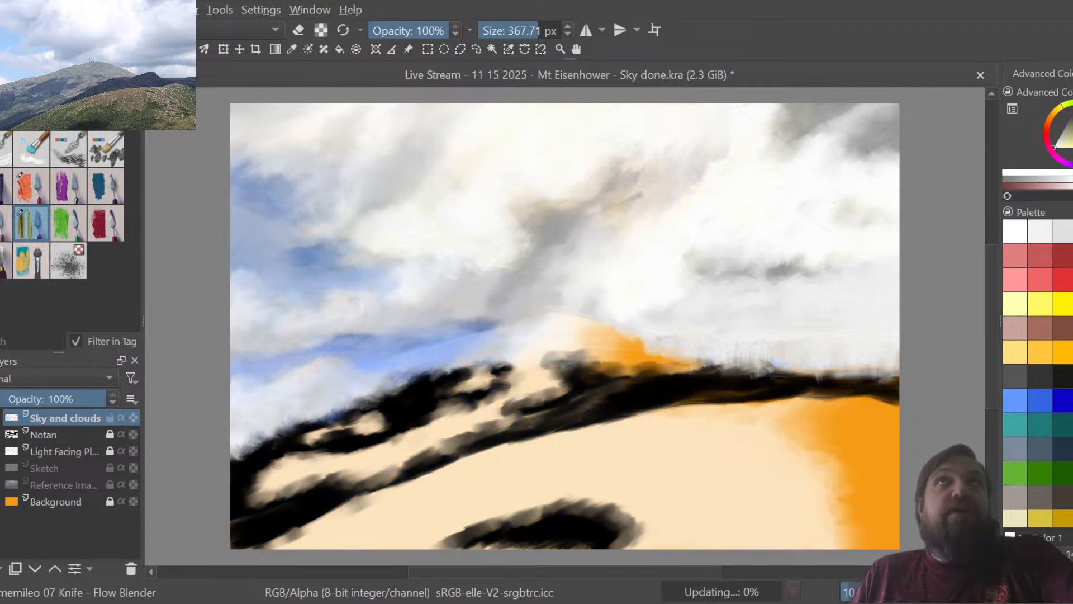
left_click(1, 451)
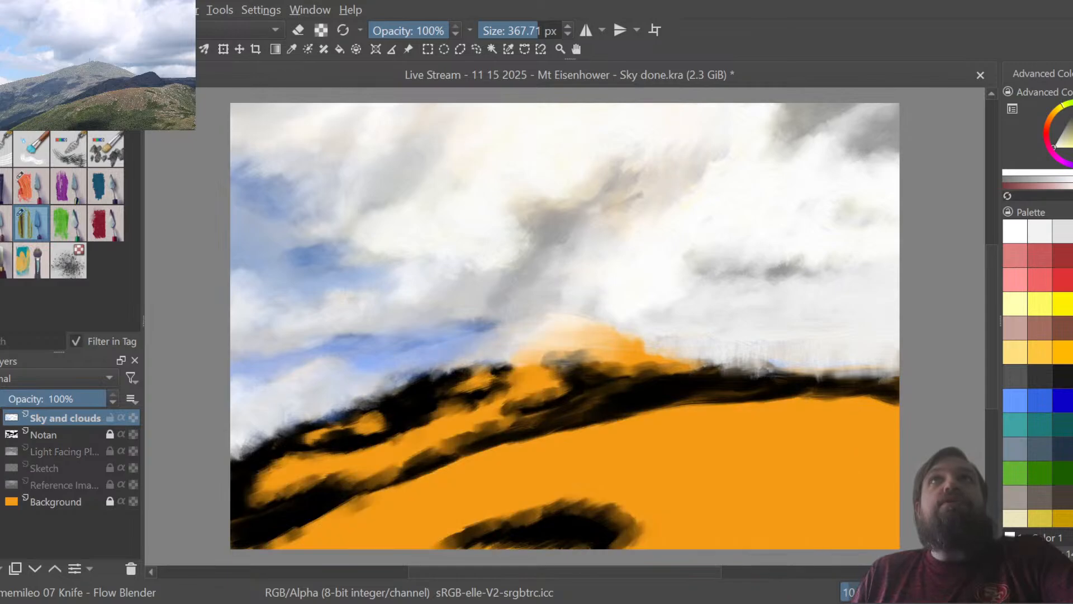
left_click(2, 451)
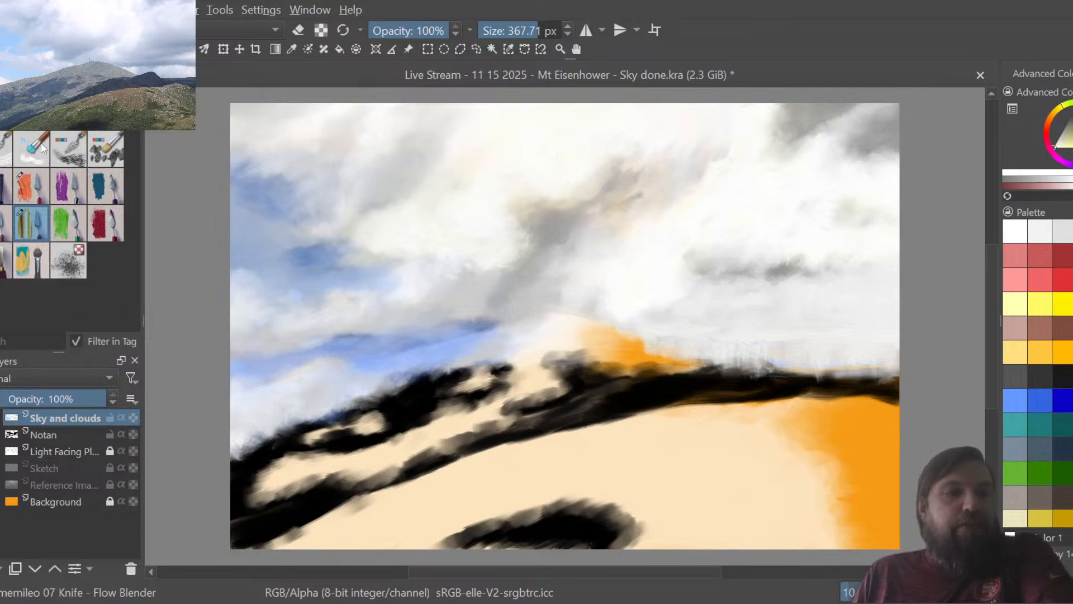
Choose the Blender Textured Soft brush at 391.17 px with the Notan layer active, and lock the Sky and clouds layer.
left_click(42, 146)
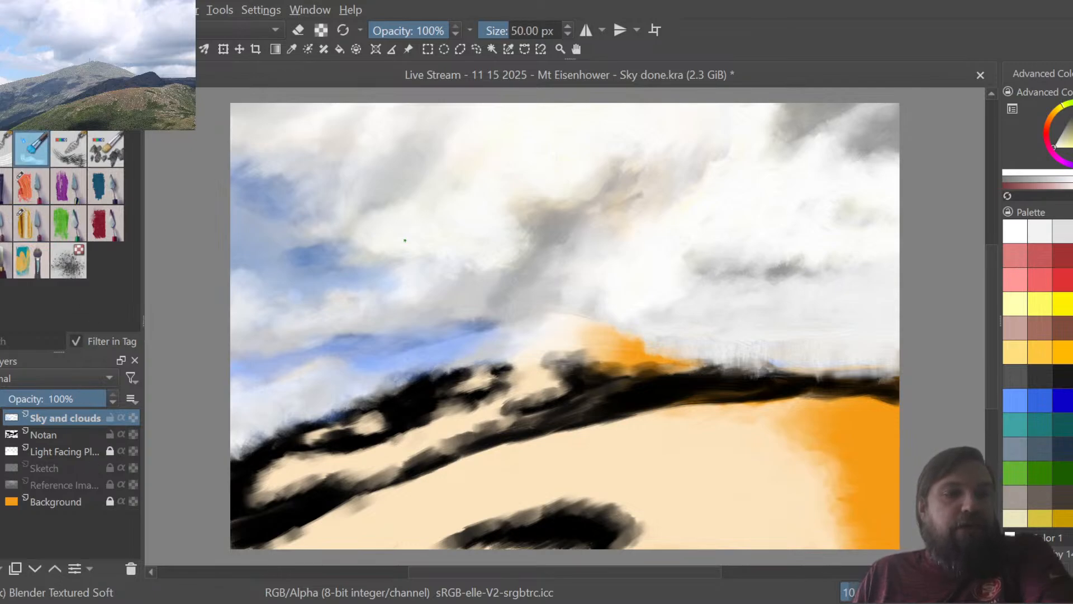
left_click(66, 432)
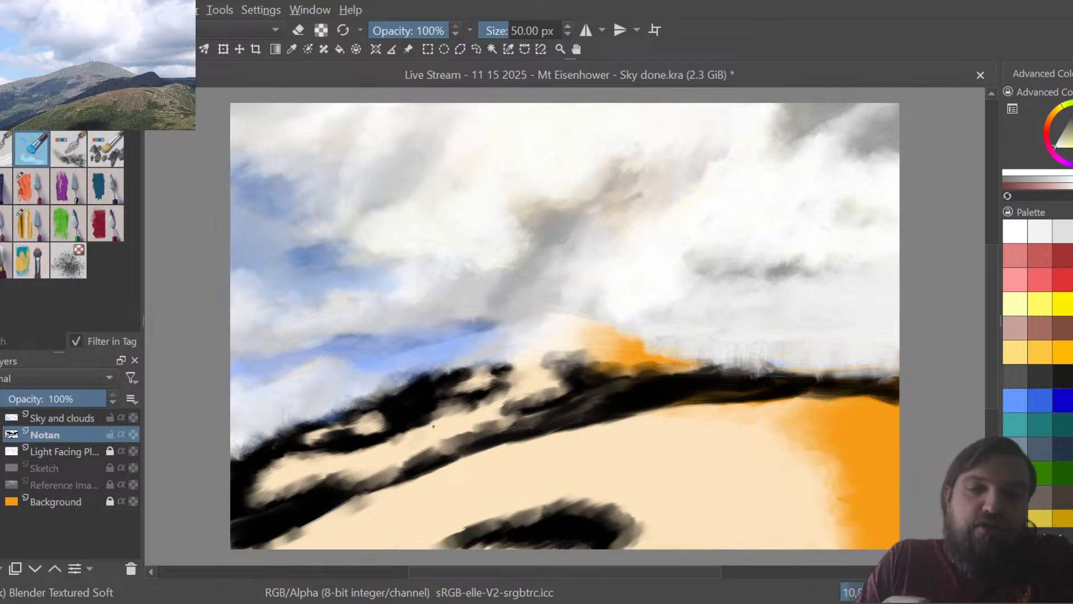
left_click_drag(491, 28, 539, 21)
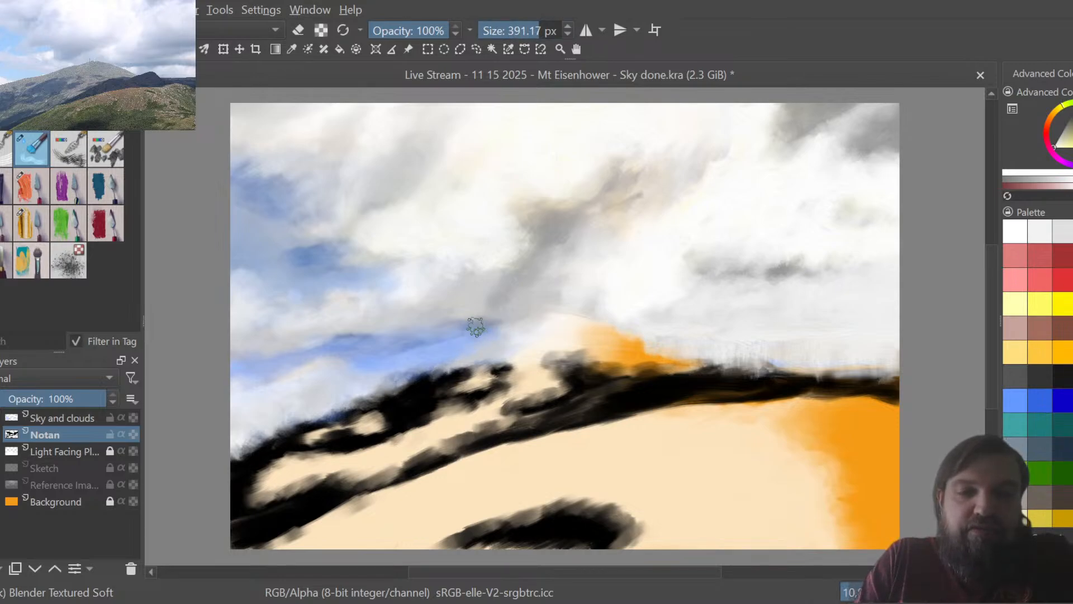
left_click(7, 420, "ctrl")
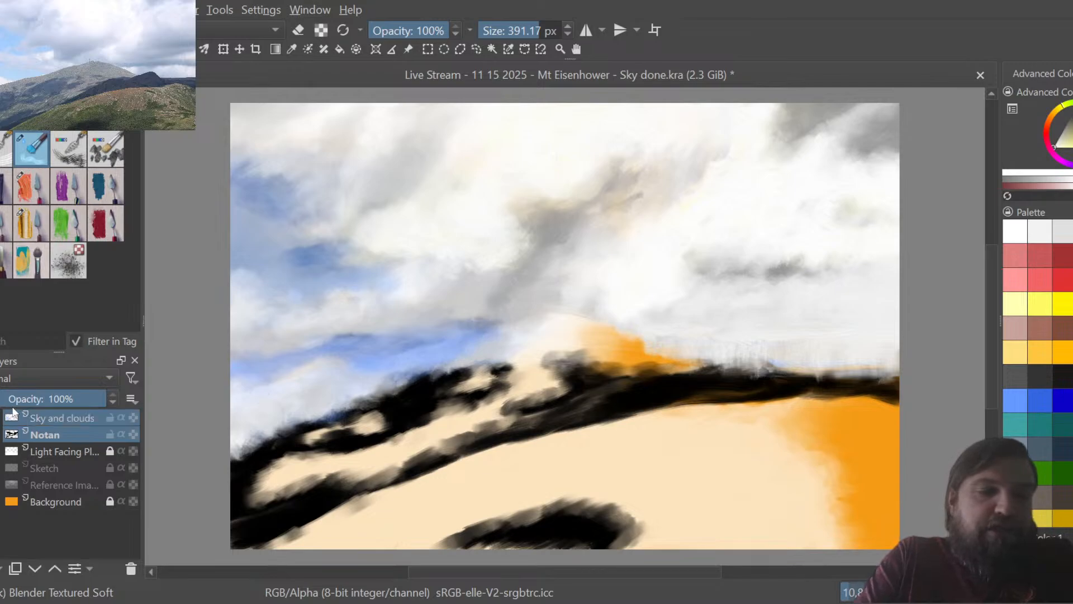
left_click(38, 420, "ctrl")
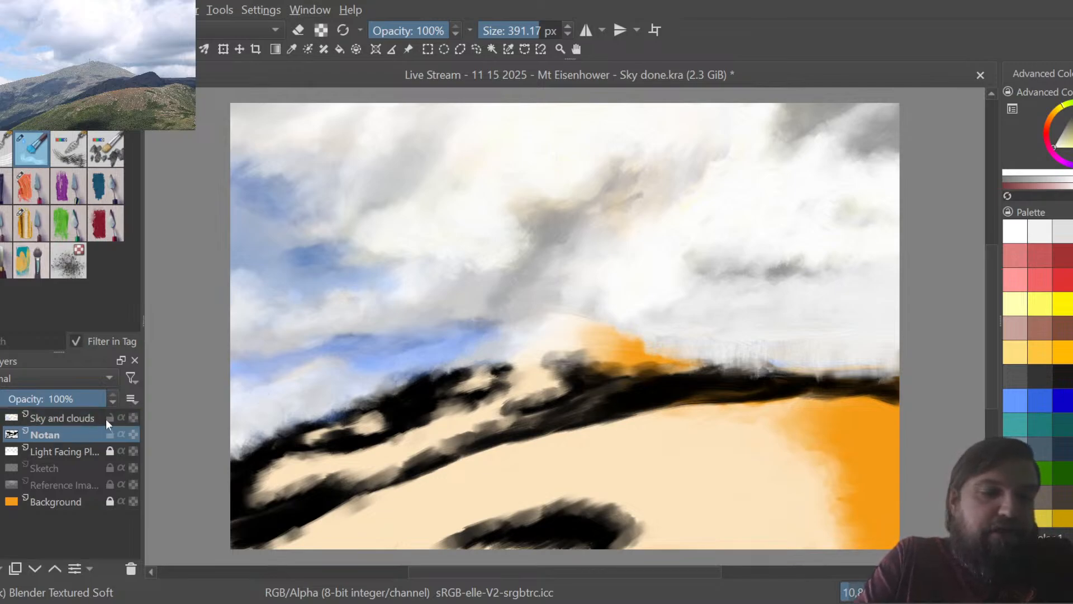
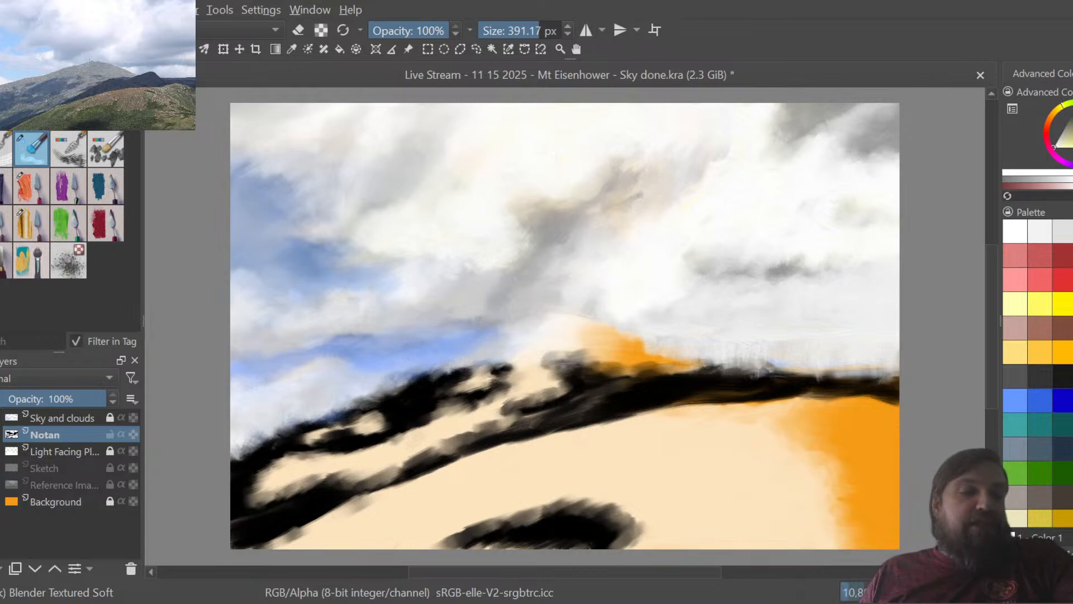
Show only the Sketch layer over the orange background and add a new paint layer directly above Notan.
left_click(0, 434)
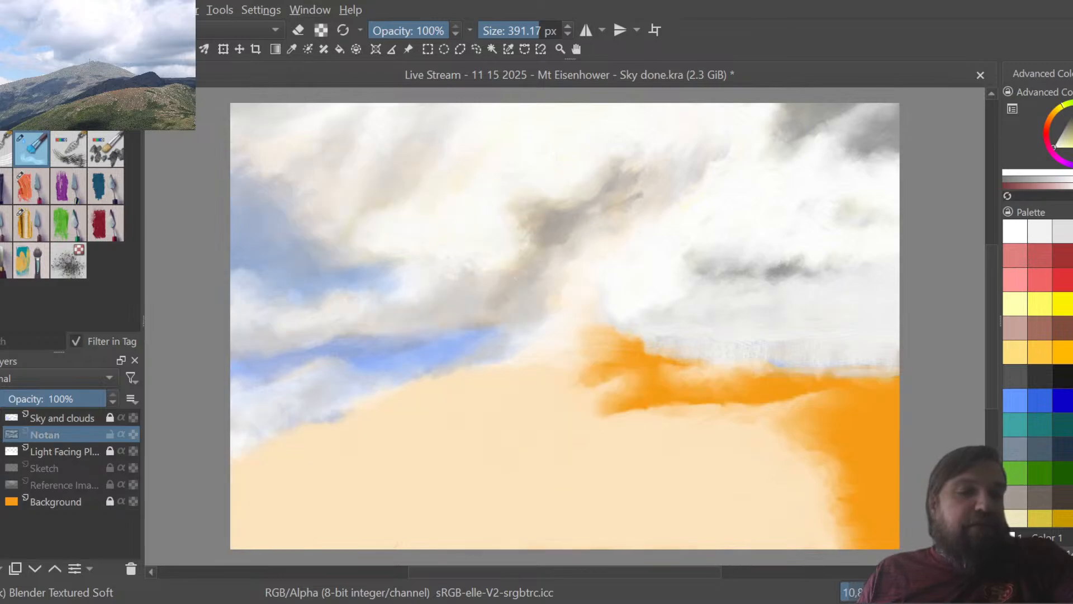
left_click(0, 451)
left_click(1, 417)
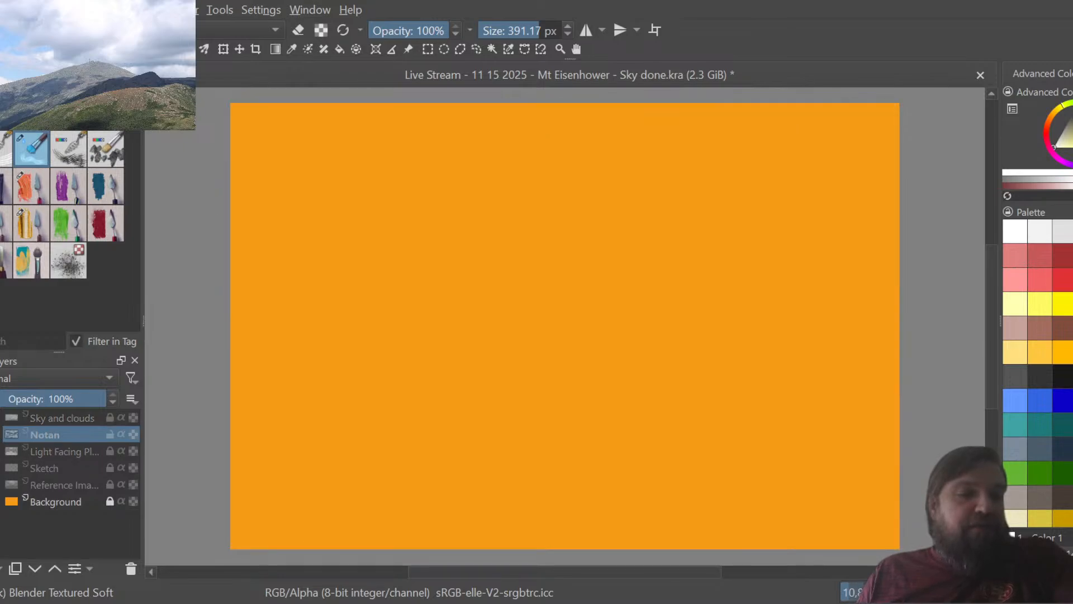
left_click(0, 467)
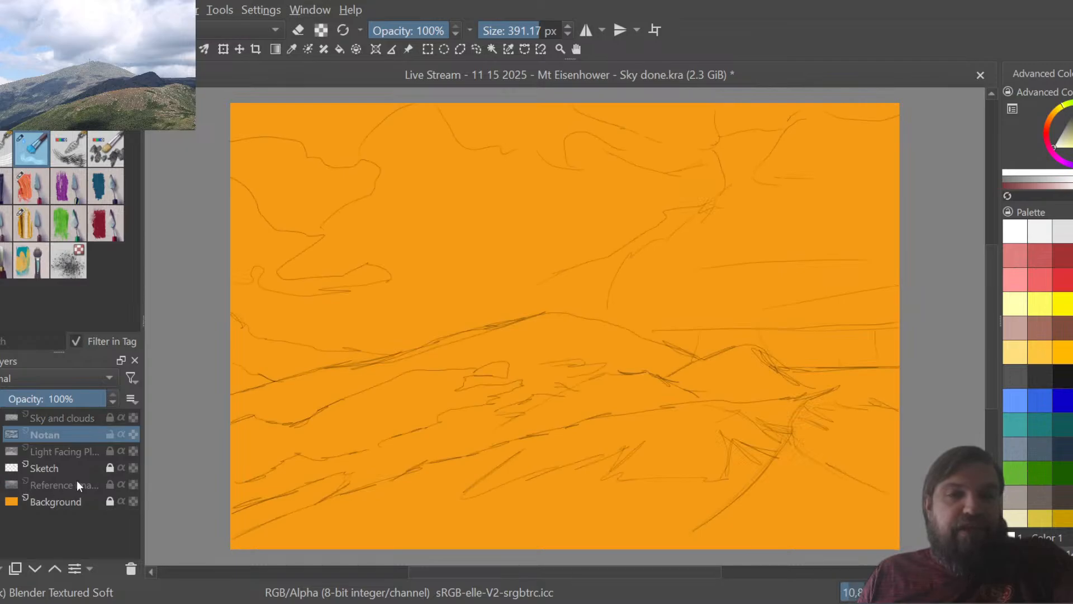
left_click(8, 570)
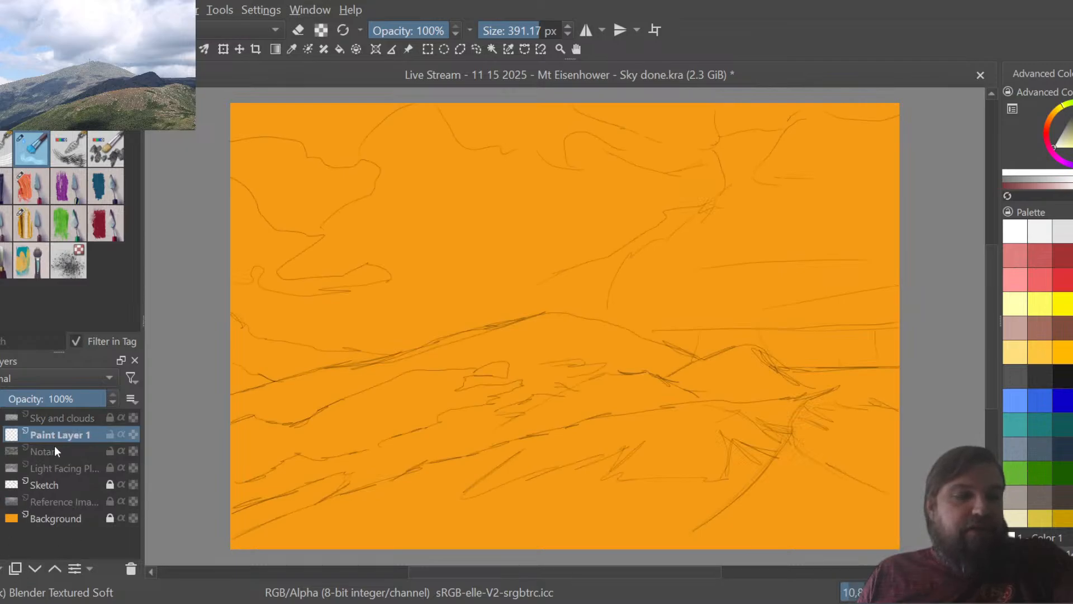
Move the new paint layer directly above the Sketch layer and rename it "Grid".
left_click_drag(54, 447, 66, 473)
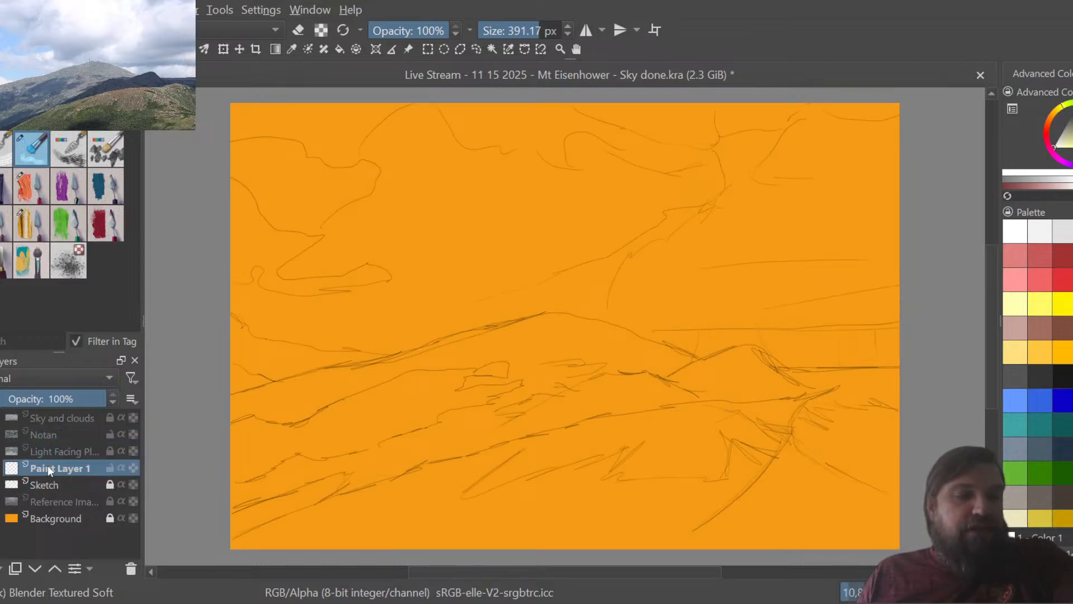
double_click(48, 466)
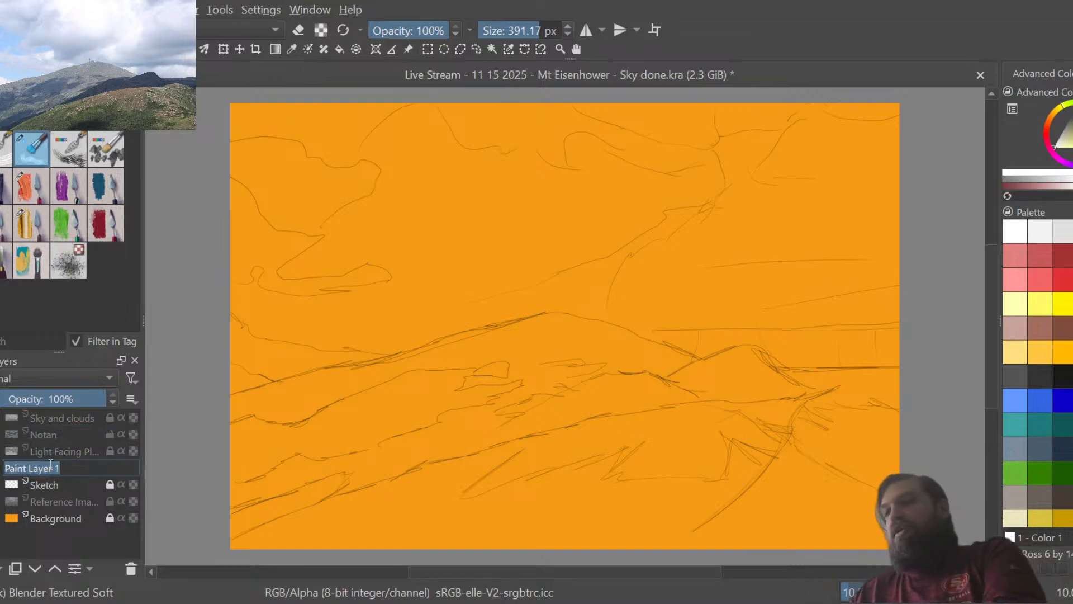
type("Grid")
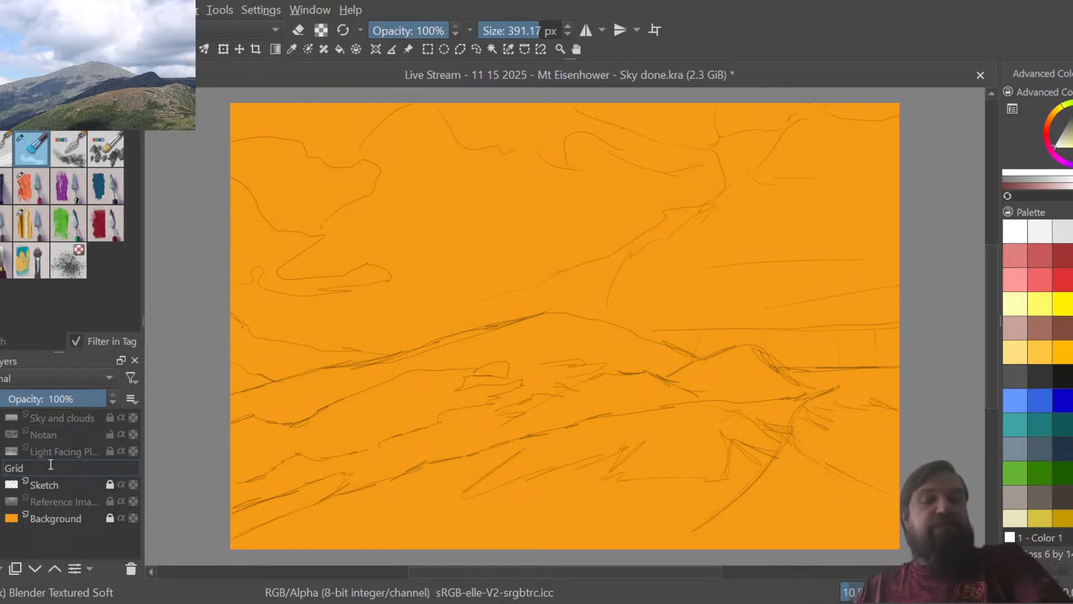
key("Return")
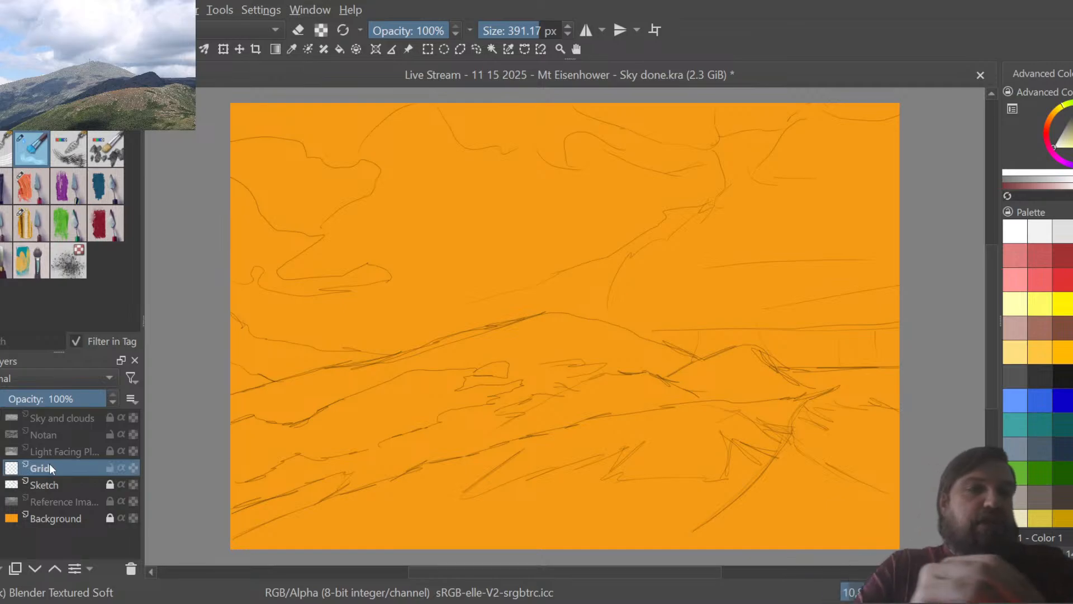
Draw black rule-of-thirds guides on the Grid layer with Pencil-4 Soft at 16 px: two vertical lines and three horizontal lines across the canvas.
key("slash")
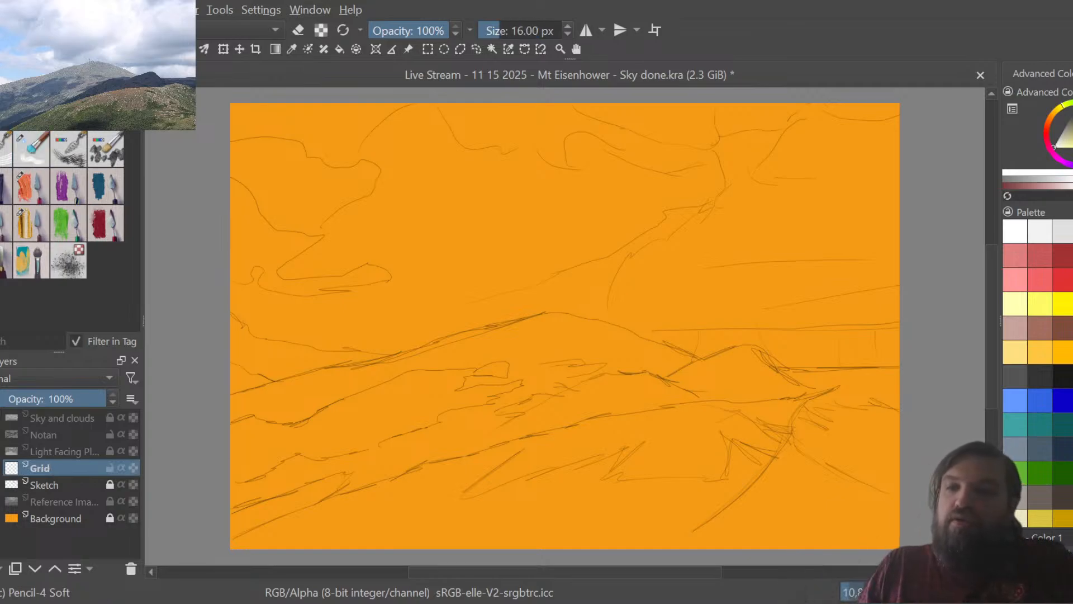
key("d")
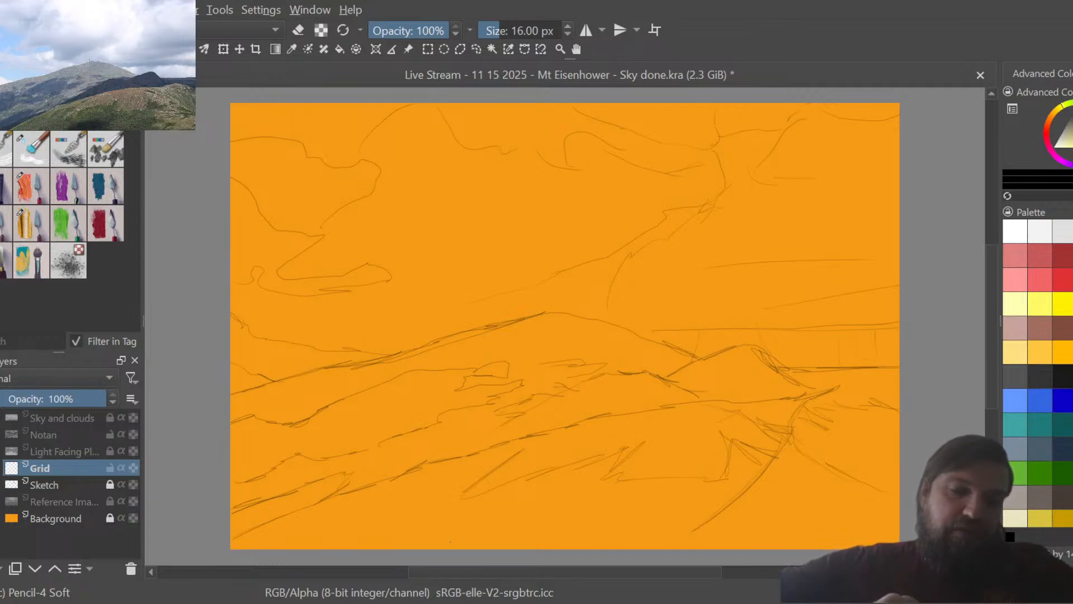
left_click_drag(453, 103, 453, 394)
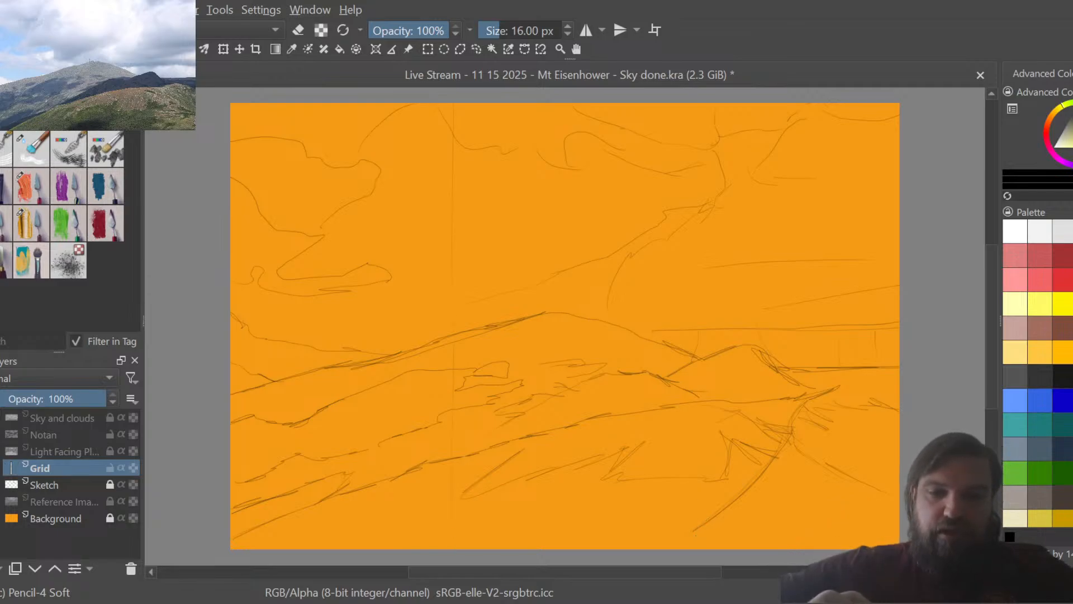
left_click_drag(670, 527, 664, 106)
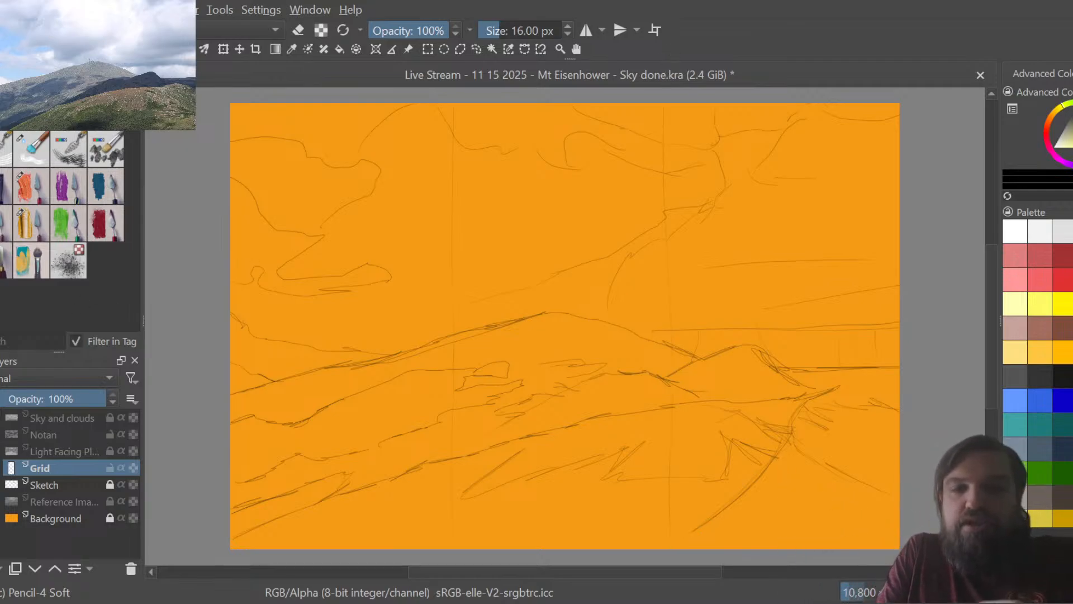
mouse_move(237, 232)
left_mouse_down()
mouse_move(416, 227)
mouse_move(894, 246)
left_mouse_up()
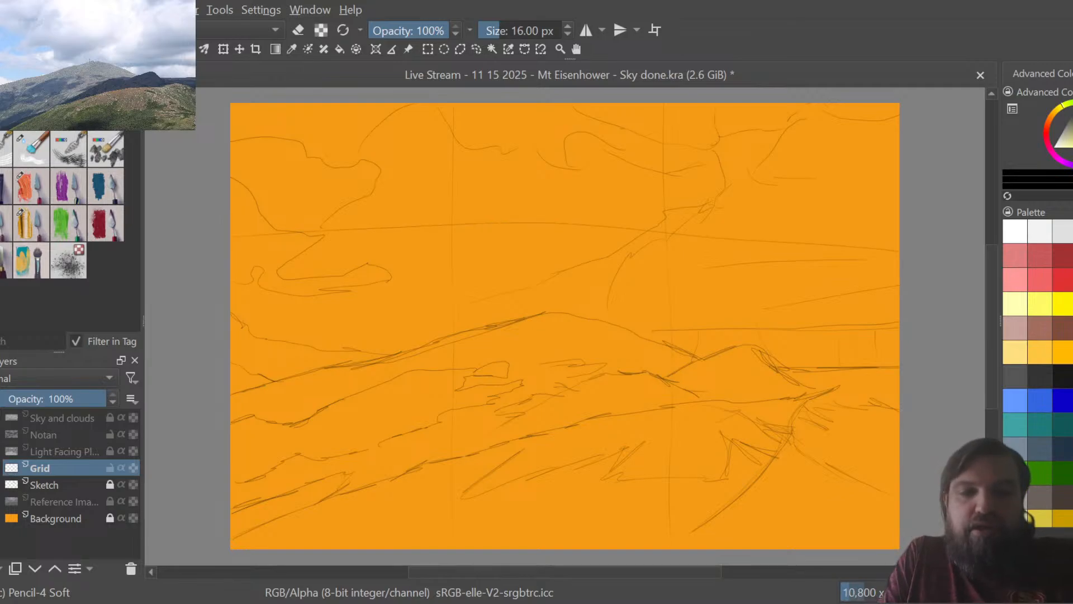
left_click_drag(308, 392, 897, 401)
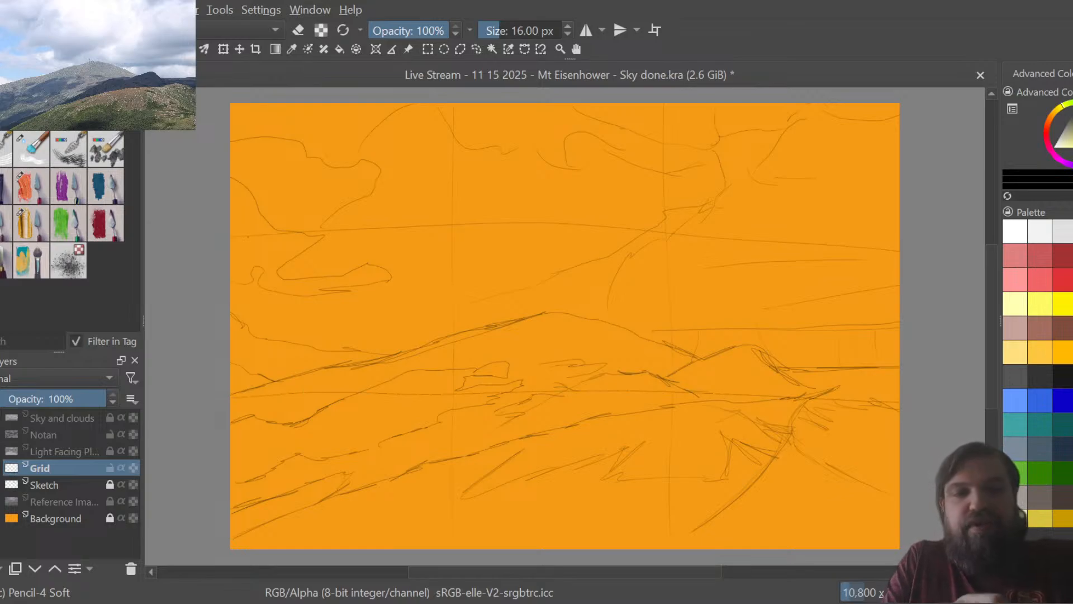
left_click_drag(234, 244, 894, 252)
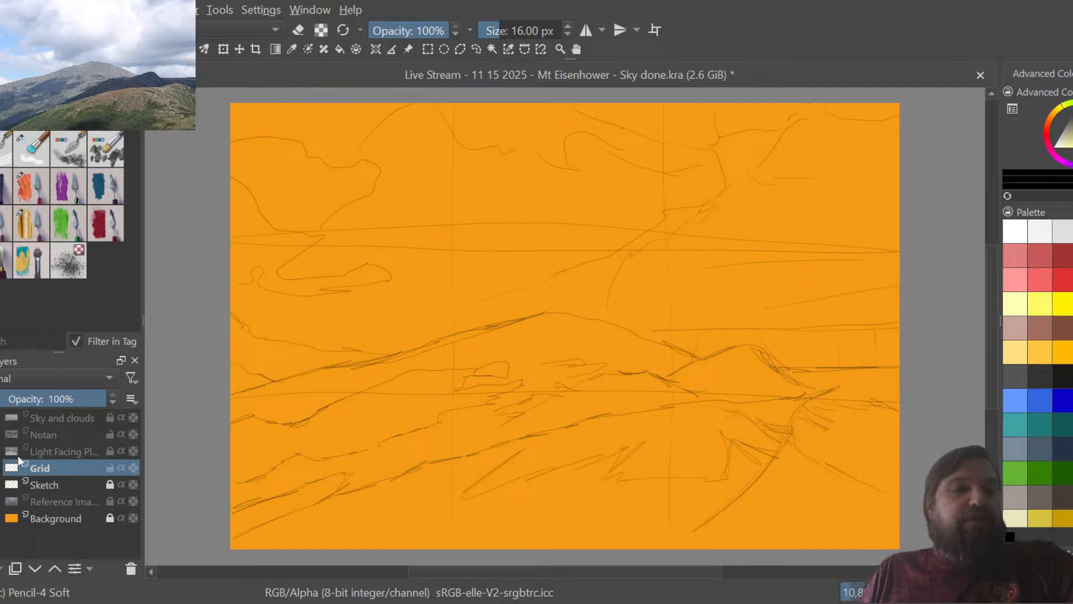
Show the Sky and clouds layer and stack Grid at the very top with Sketch directly below it, both locked.
left_click_drag(48, 473, 75, 419)
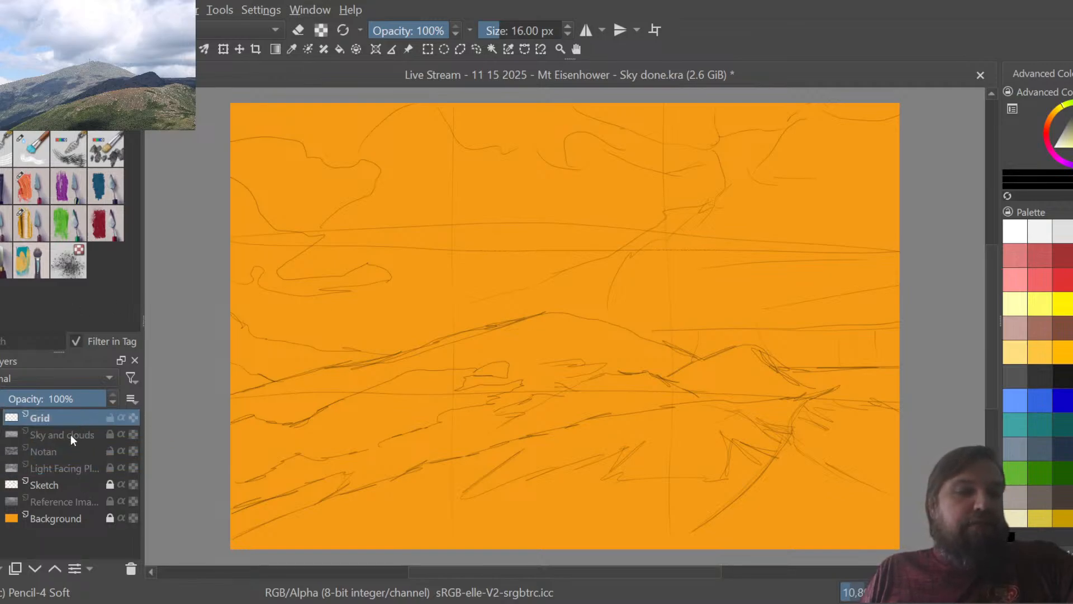
left_click(1, 435)
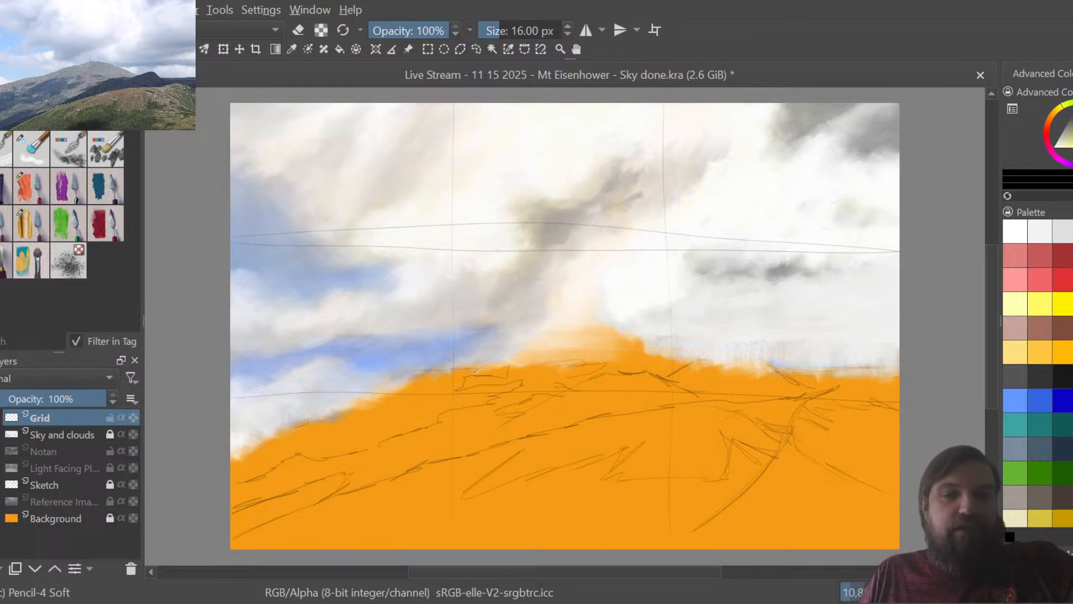
mouse_move(70, 485)
left_mouse_down()
mouse_move(44, 486)
mouse_move(64, 435)
left_mouse_up()
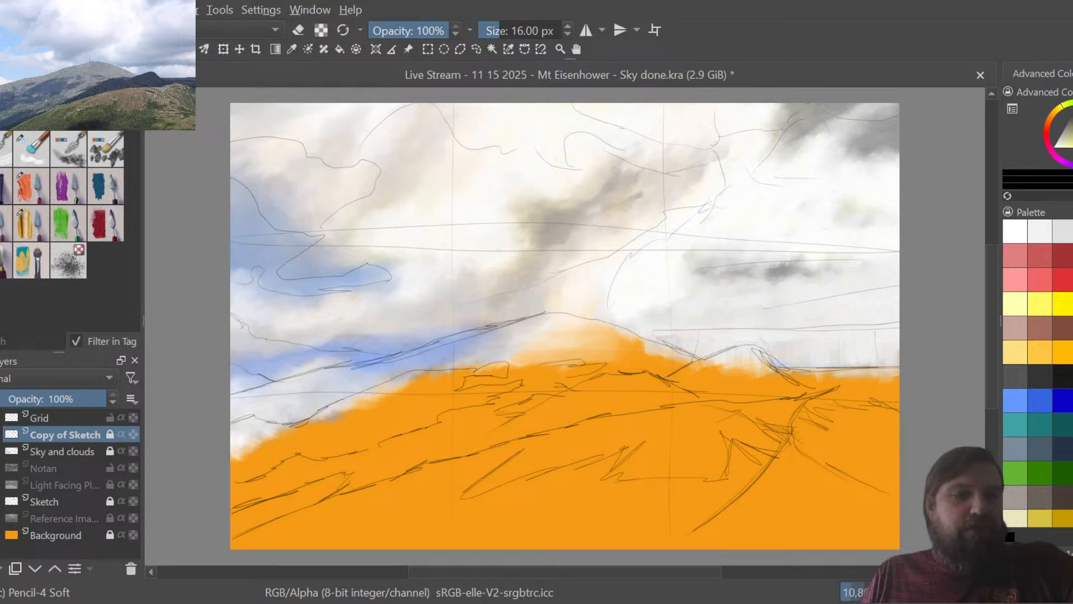
key("ctrl+z")
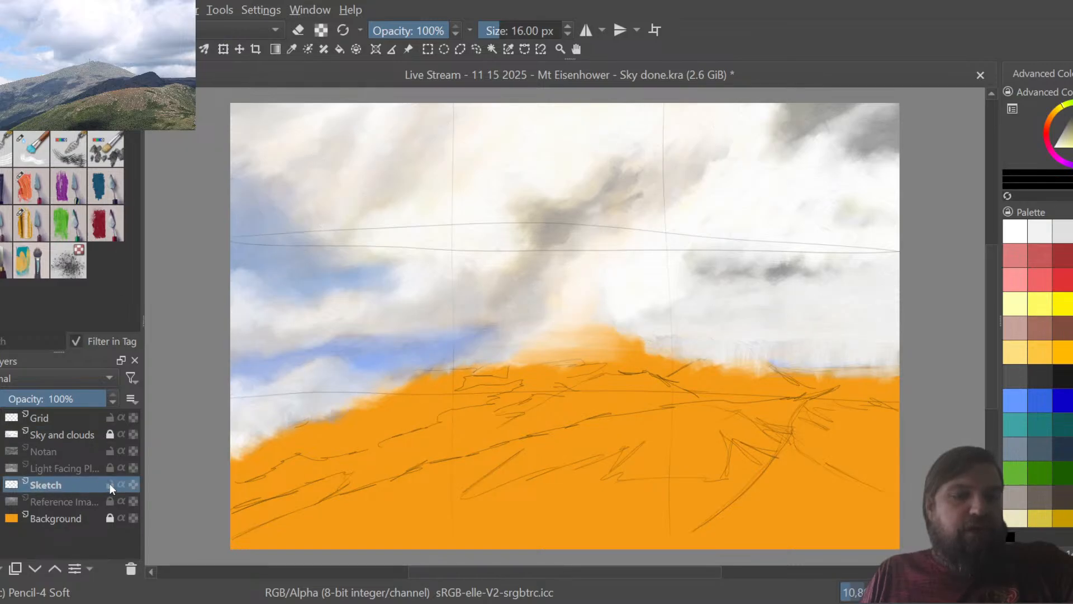
left_click_drag(52, 485, 64, 428)
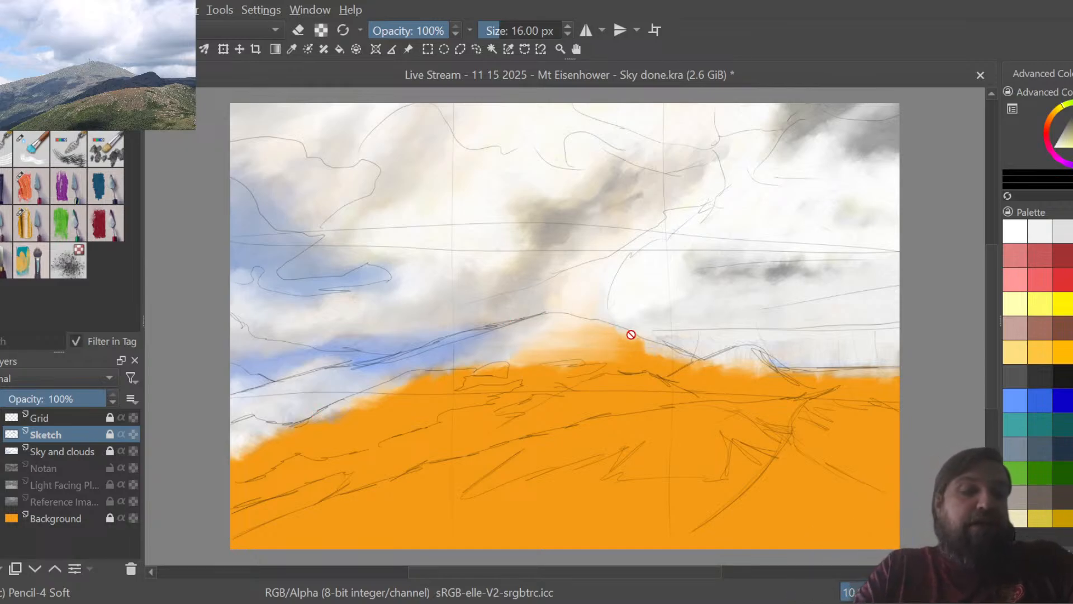
Add a new paint layer directly above Sky and clouds.
left_click(66, 451)
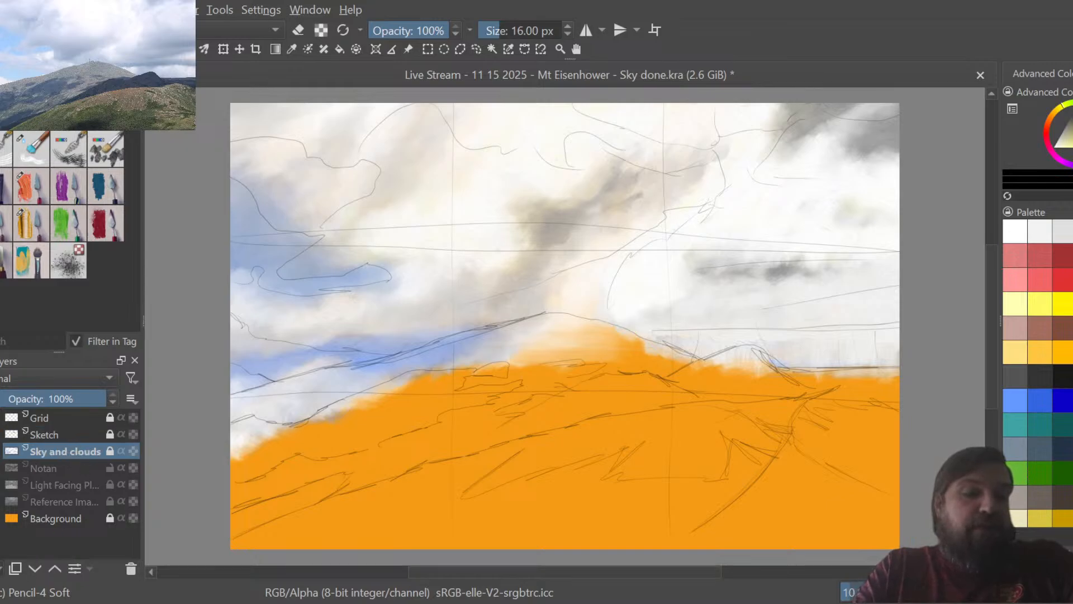
left_click(0, 569)
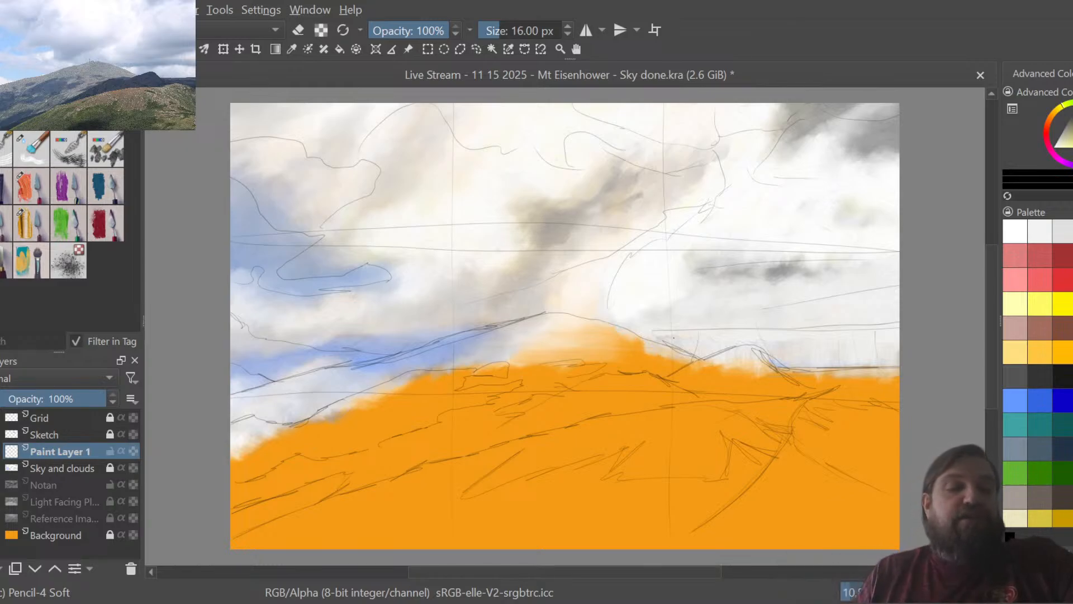
Unlock the Sketch layer, shift it left with the Transform tool so the summit sits near the left vertical guide, and relock it.
left_click(49, 432)
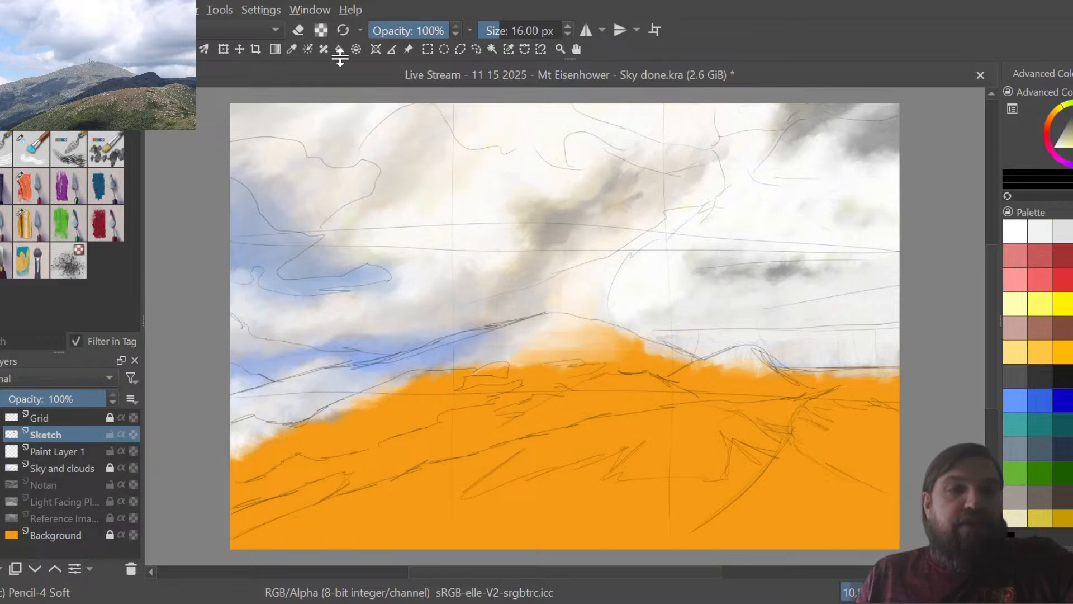
left_click(227, 50)
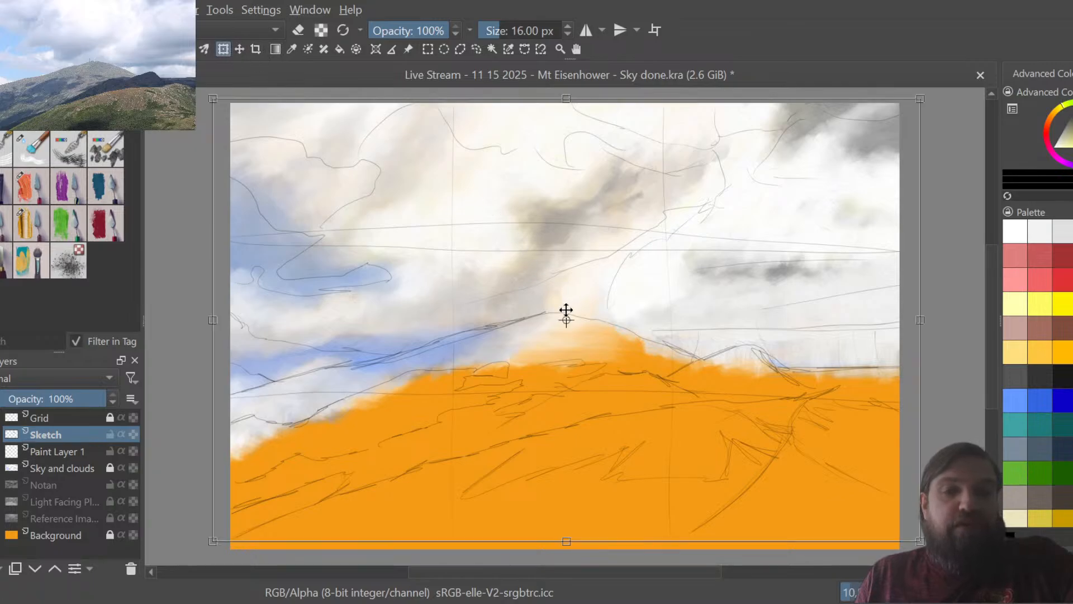
left_click_drag(566, 311, 492, 314)
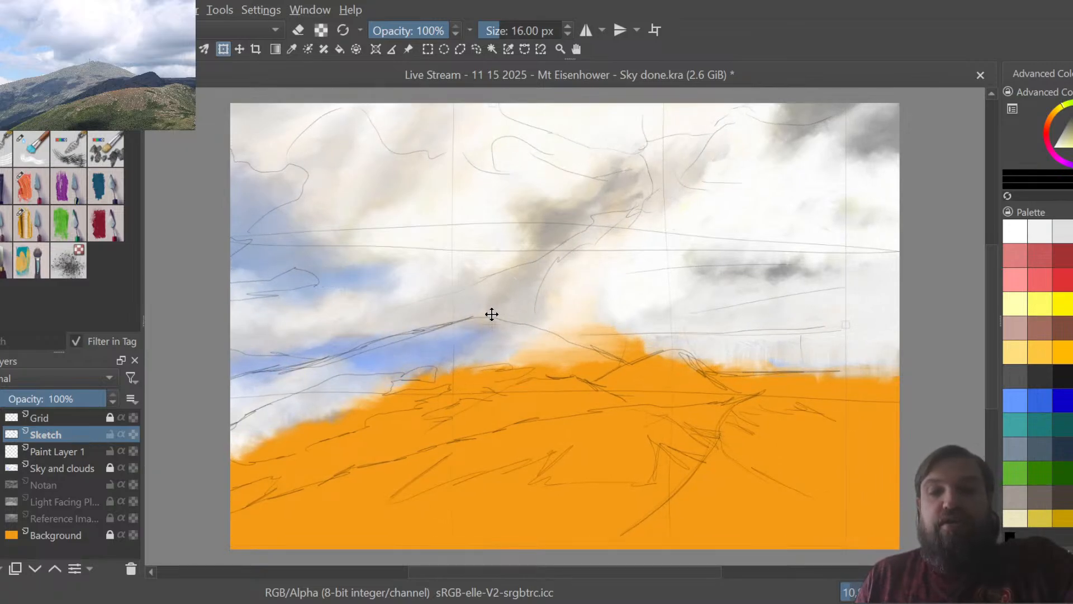
left_click_drag(492, 314, 492, 315)
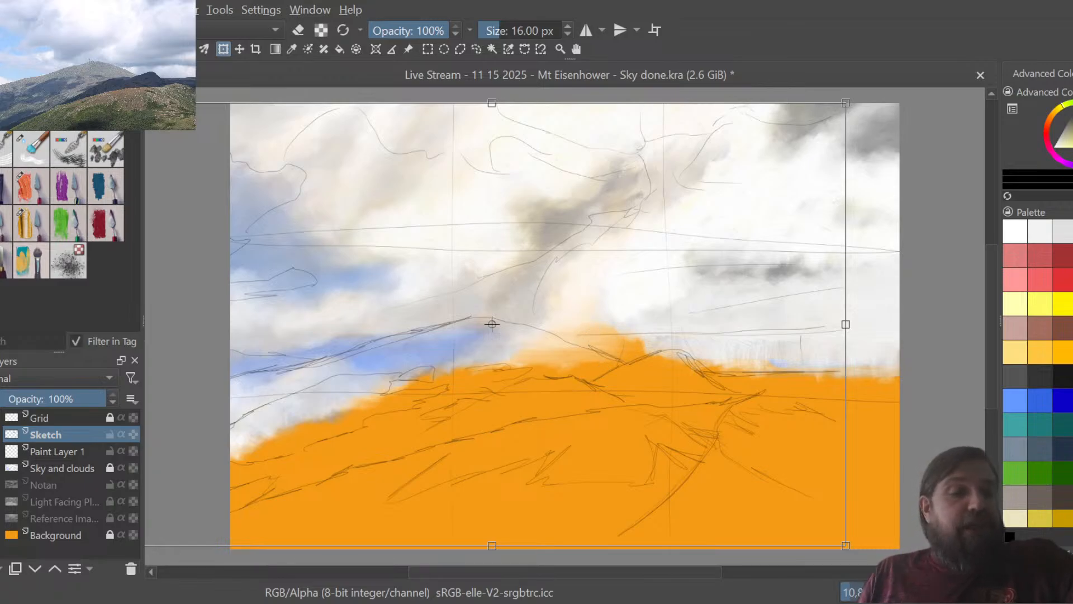
left_click(109, 434)
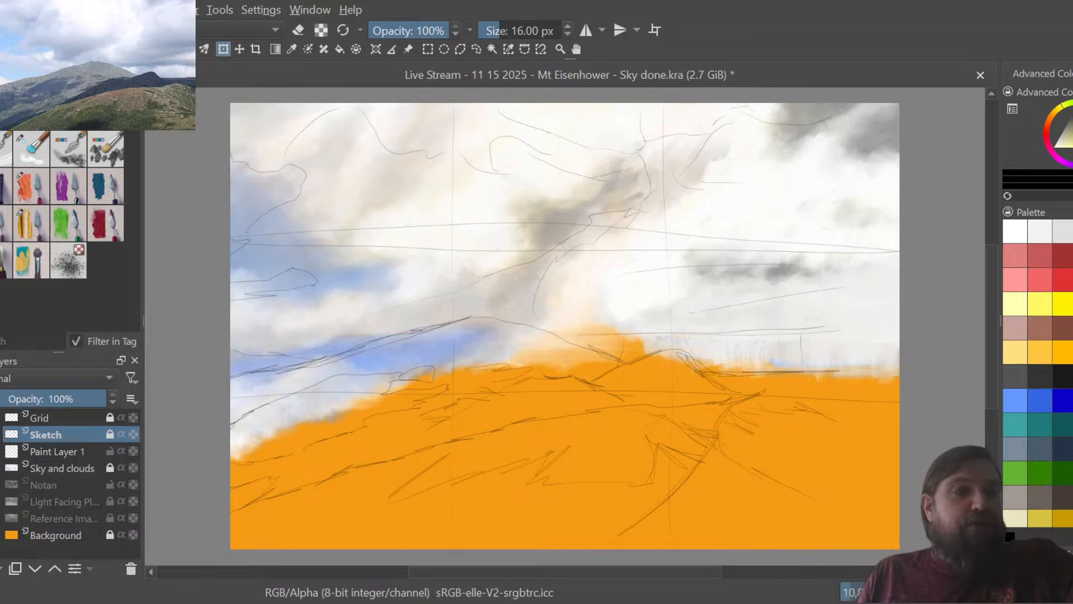
Prepare to paint on Paint Layer 1 with a warm gray palette color and the memileo 06 Knife - Flow brush at 204.92 px.
key("b")
left_click(61, 451)
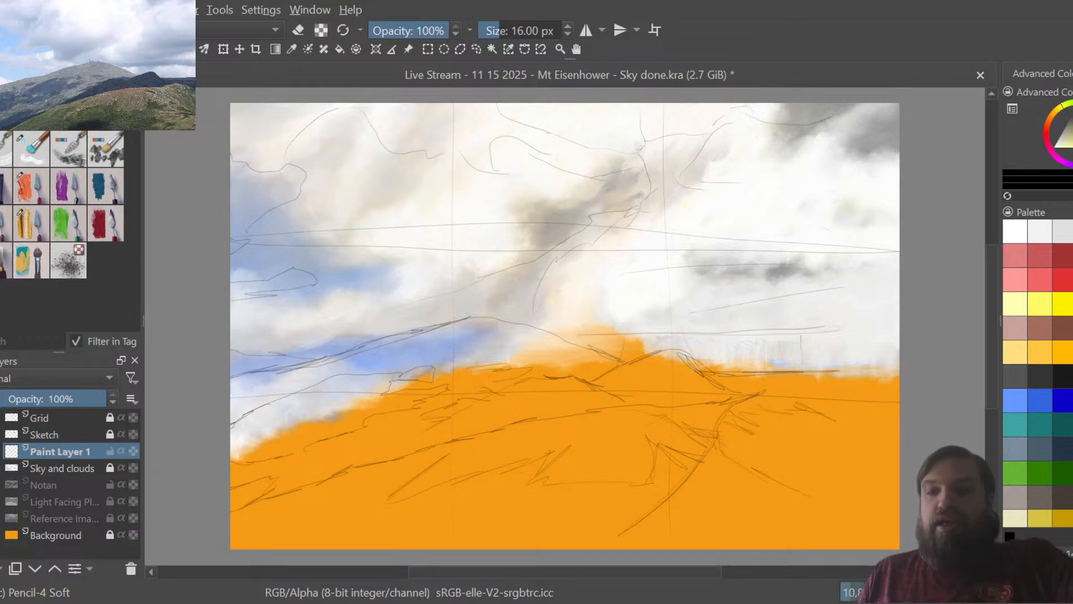
scroll(1055, 444, "down", 1)
left_click(1017, 474)
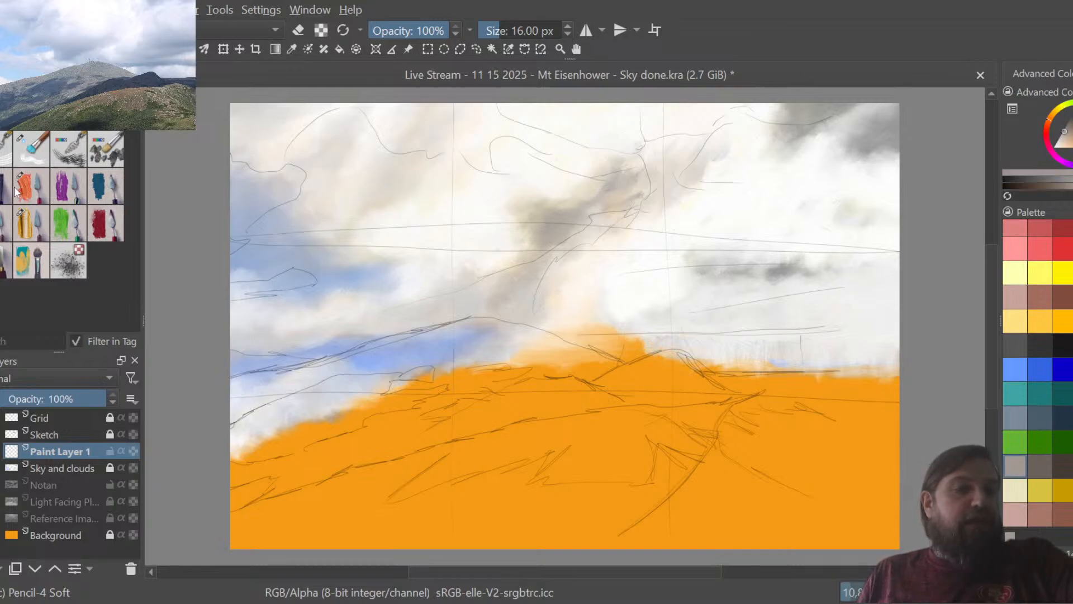
left_click(2, 222)
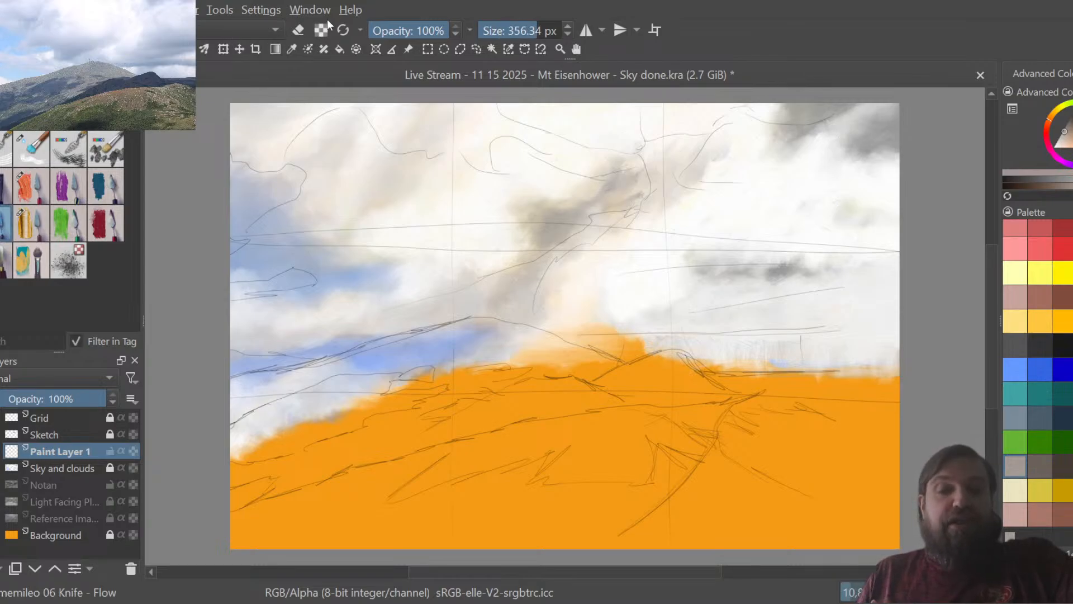
left_click(527, 31)
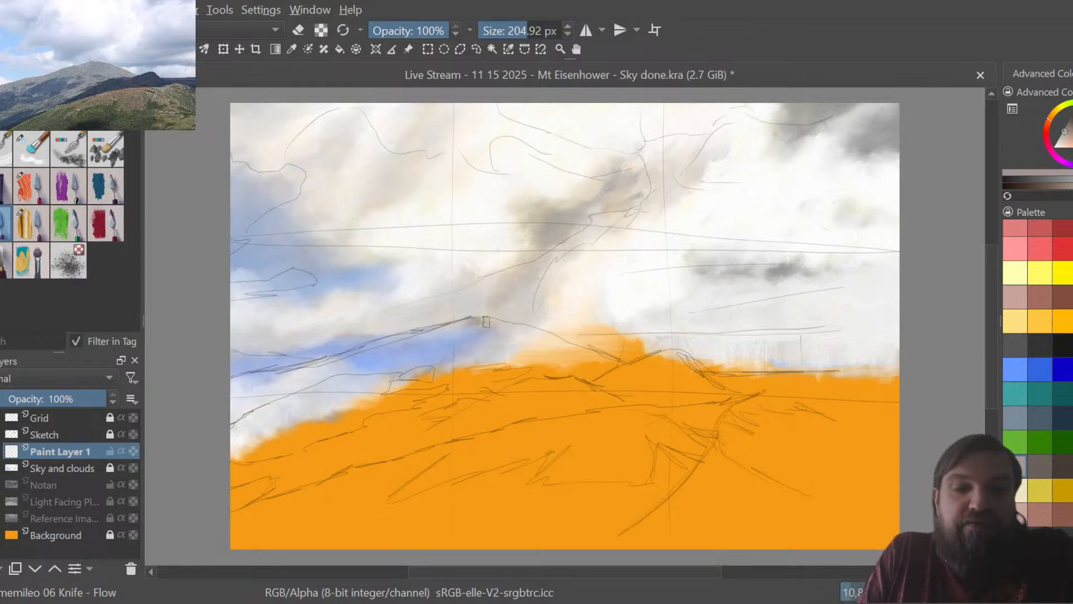
Paint the main summit's ridgeline in gray, continuing along the smaller peak and the low slopes to the canvas's right edge.
mouse_move(469, 321)
left_mouse_down()
mouse_move(446, 330)
mouse_move(524, 324)
mouse_move(557, 339)
mouse_move(482, 321)
mouse_move(338, 360)
left_mouse_up()
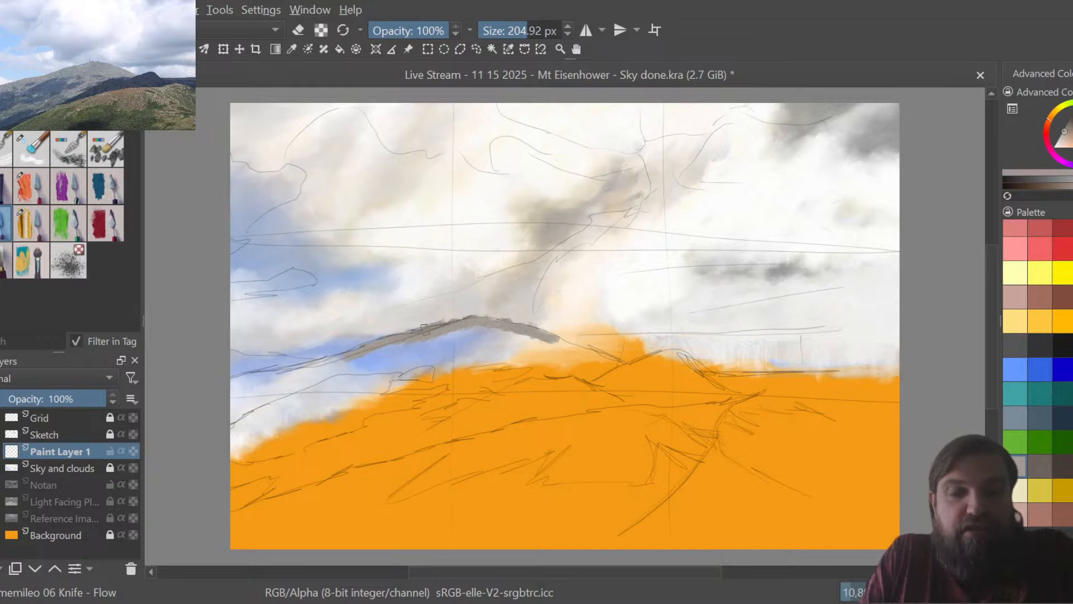
mouse_move(539, 330)
left_mouse_down()
mouse_move(638, 370)
mouse_move(650, 372)
mouse_move(623, 368)
mouse_move(688, 356)
mouse_move(717, 375)
mouse_move(690, 355)
mouse_move(746, 380)
mouse_move(736, 379)
mouse_move(795, 381)
mouse_move(736, 378)
mouse_move(897, 368)
left_mouse_up()
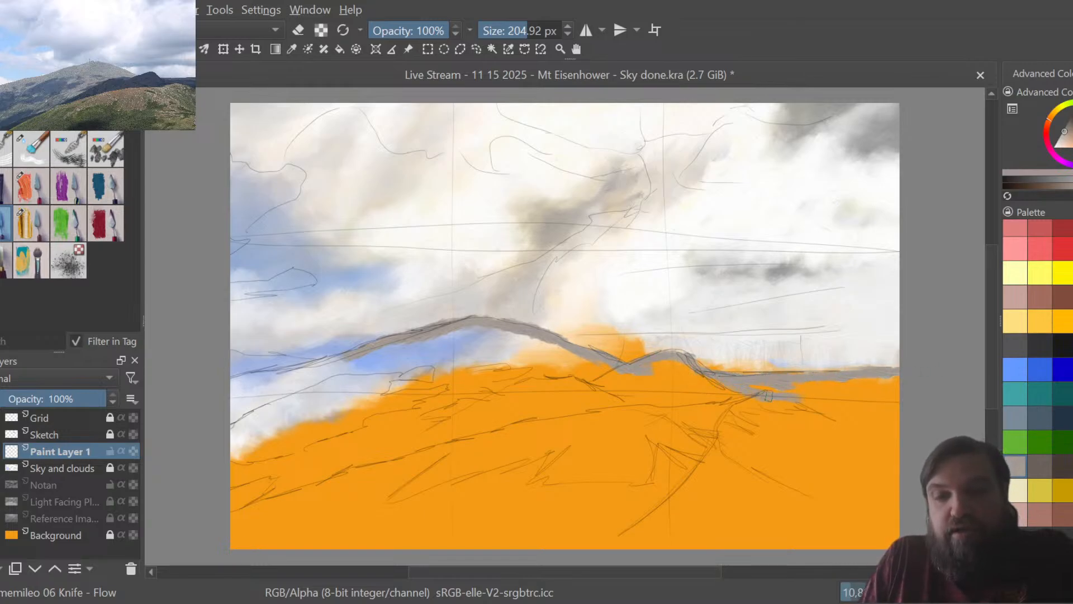
mouse_move(793, 382)
left_mouse_down()
mouse_move(895, 388)
mouse_move(887, 373)
mouse_move(943, 405)
left_mouse_up()
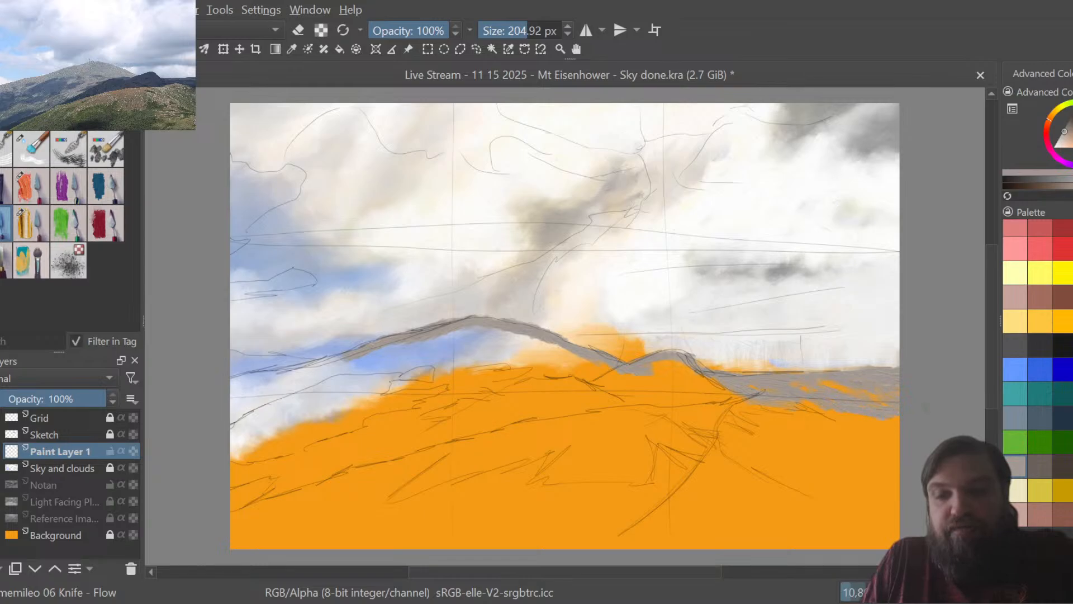
left_click_drag(822, 411, 896, 433)
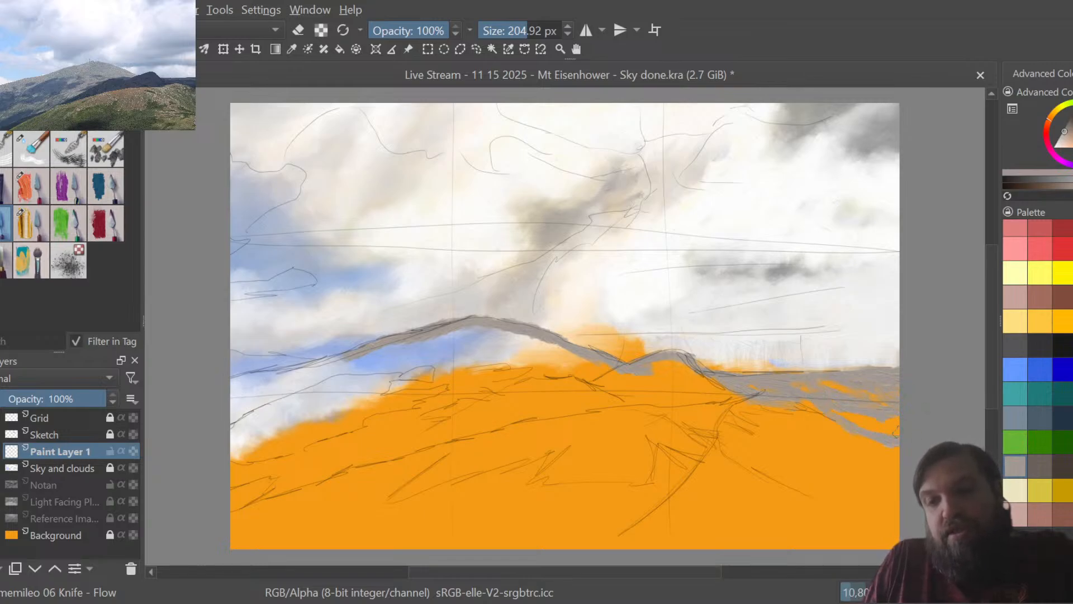
Fill the main summit's slopes in gray below the ridgeline, from the canvas's left edge across to the smaller peak.
left_click_drag(348, 362, 239, 387)
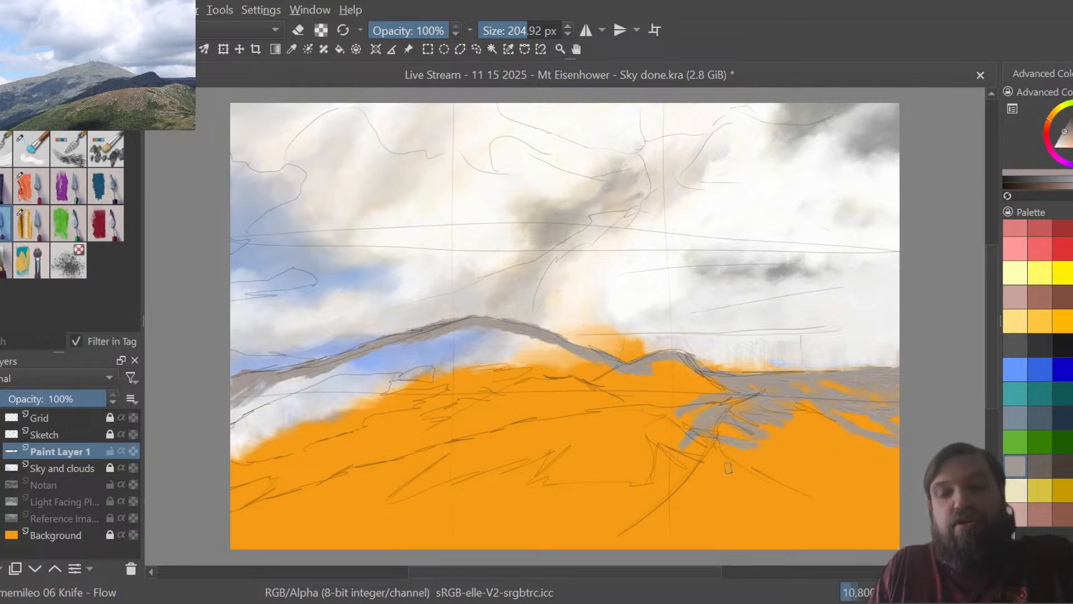
mouse_move(311, 376)
left_mouse_down()
mouse_move(295, 399)
mouse_move(302, 374)
mouse_move(231, 408)
left_mouse_up()
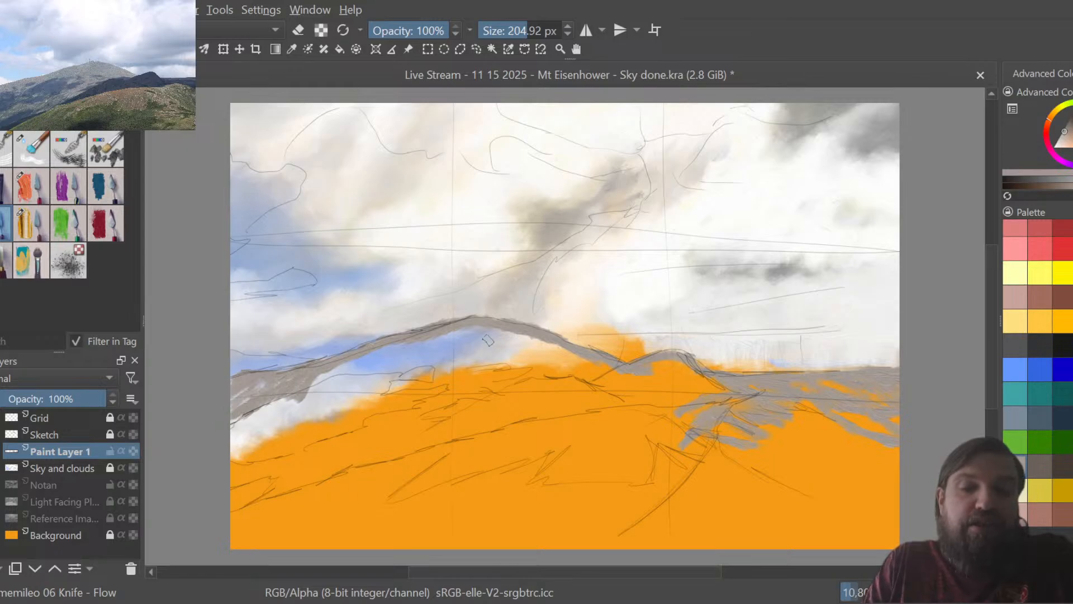
left_click_drag(477, 321, 296, 400)
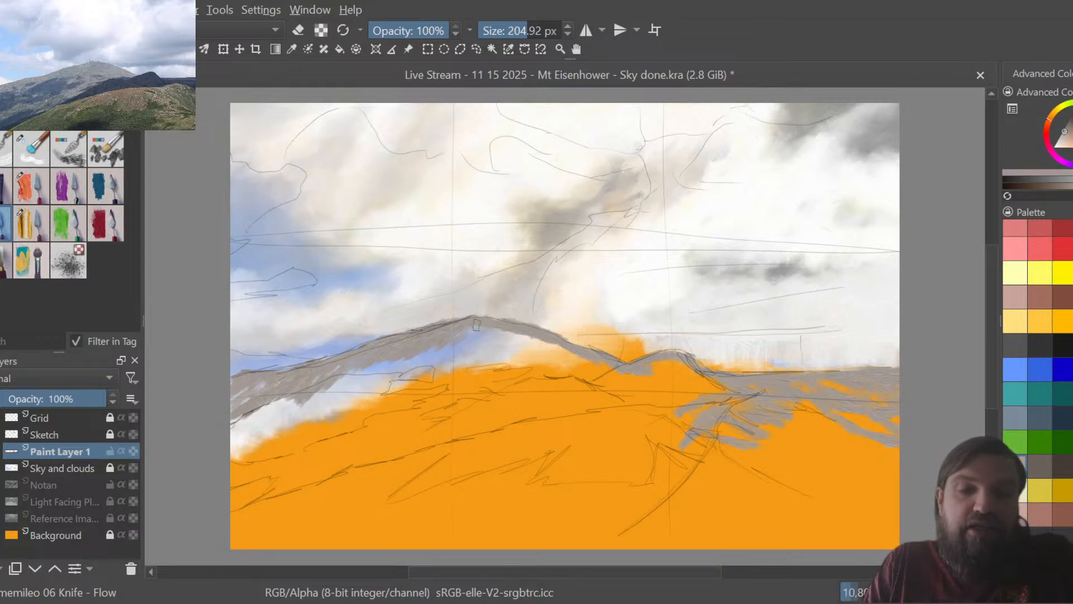
left_click_drag(479, 323, 435, 356)
mouse_move(501, 331)
left_mouse_down()
mouse_move(483, 347)
mouse_move(474, 338)
mouse_move(462, 350)
mouse_move(488, 328)
mouse_move(482, 334)
mouse_move(539, 346)
mouse_move(687, 358)
mouse_move(572, 350)
mouse_move(597, 372)
mouse_move(581, 364)
mouse_move(599, 354)
mouse_move(606, 363)
mouse_move(590, 350)
mouse_move(575, 359)
mouse_move(487, 329)
mouse_move(516, 353)
mouse_move(483, 338)
mouse_move(614, 382)
left_mouse_up()
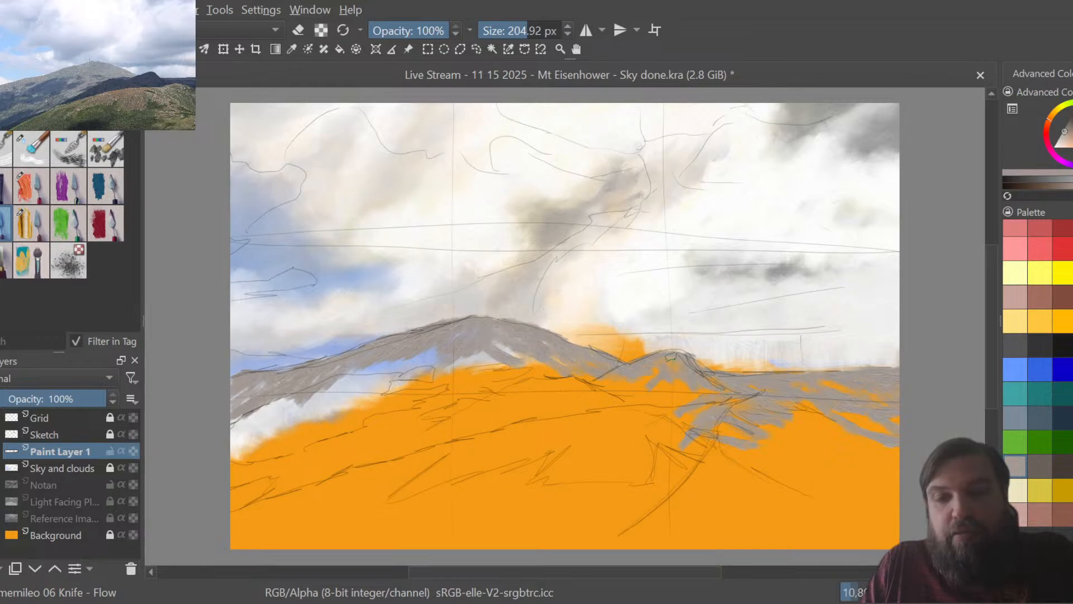
left_click_drag(656, 369, 617, 381)
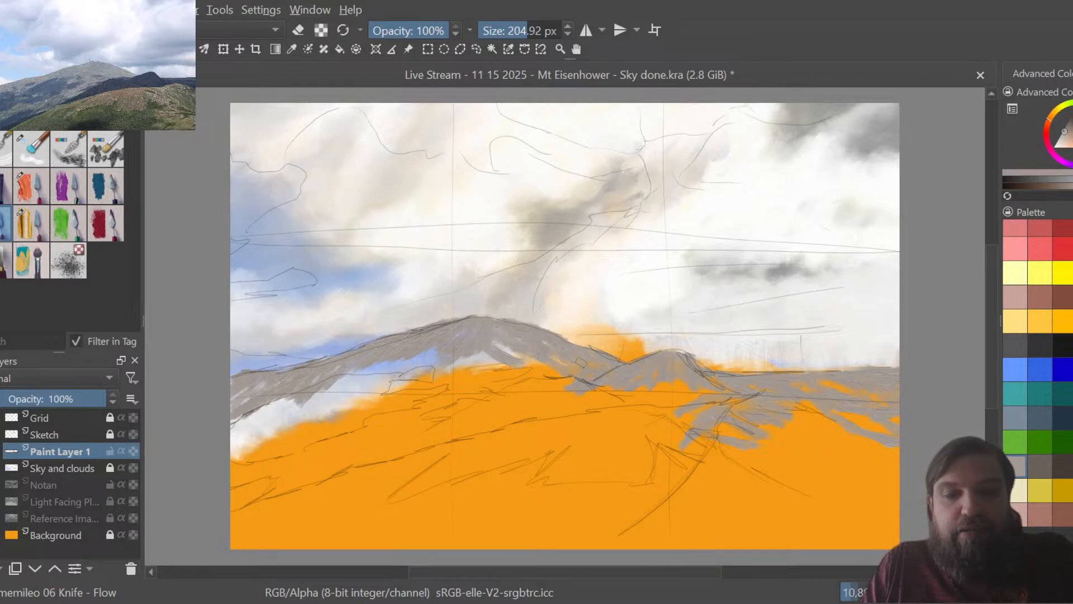
mouse_move(531, 367)
left_mouse_down()
mouse_move(496, 360)
mouse_move(523, 376)
left_mouse_up()
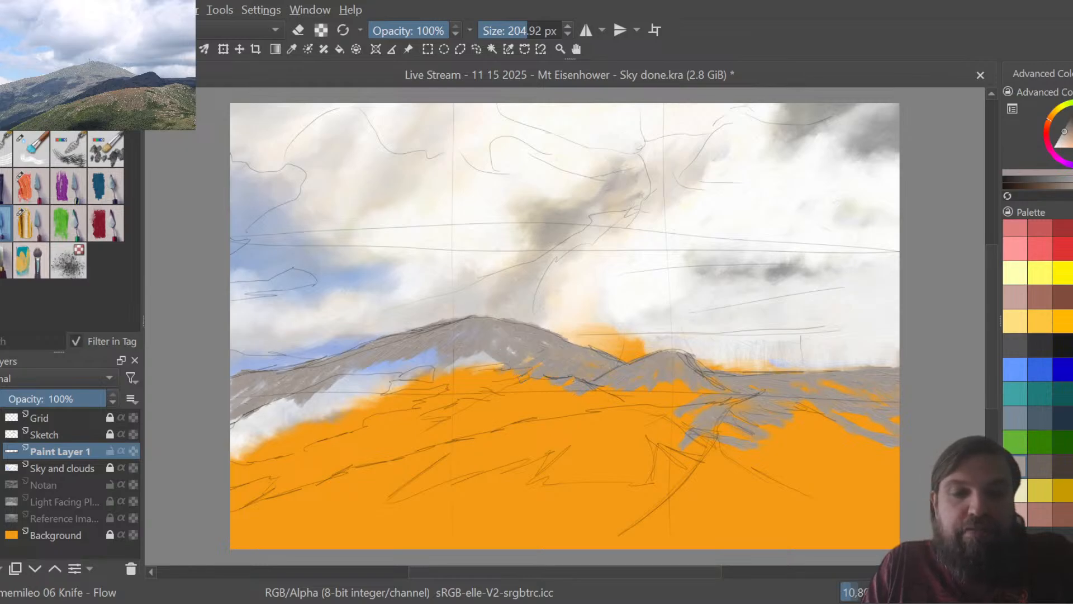
Block in the lower right foreground slopes with loose gray strokes following the sketch down to the canvas's bottom edge.
mouse_move(710, 441)
left_mouse_down()
mouse_move(699, 422)
mouse_move(665, 414)
mouse_move(682, 394)
left_mouse_up()
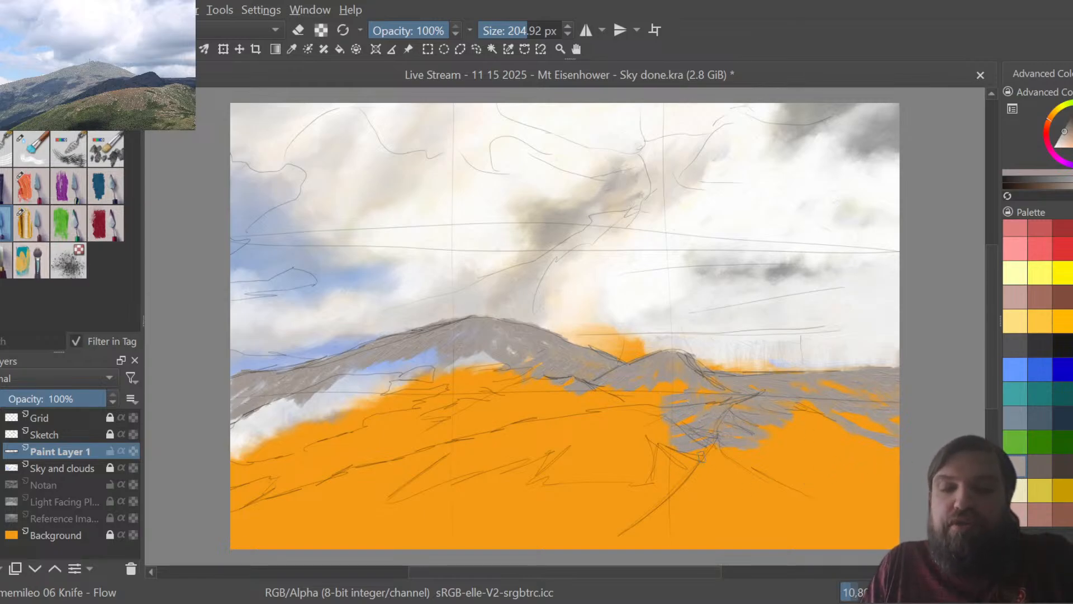
mouse_move(700, 456)
left_mouse_down()
mouse_move(733, 447)
mouse_move(710, 448)
mouse_move(745, 462)
mouse_move(674, 464)
mouse_move(703, 470)
left_mouse_up()
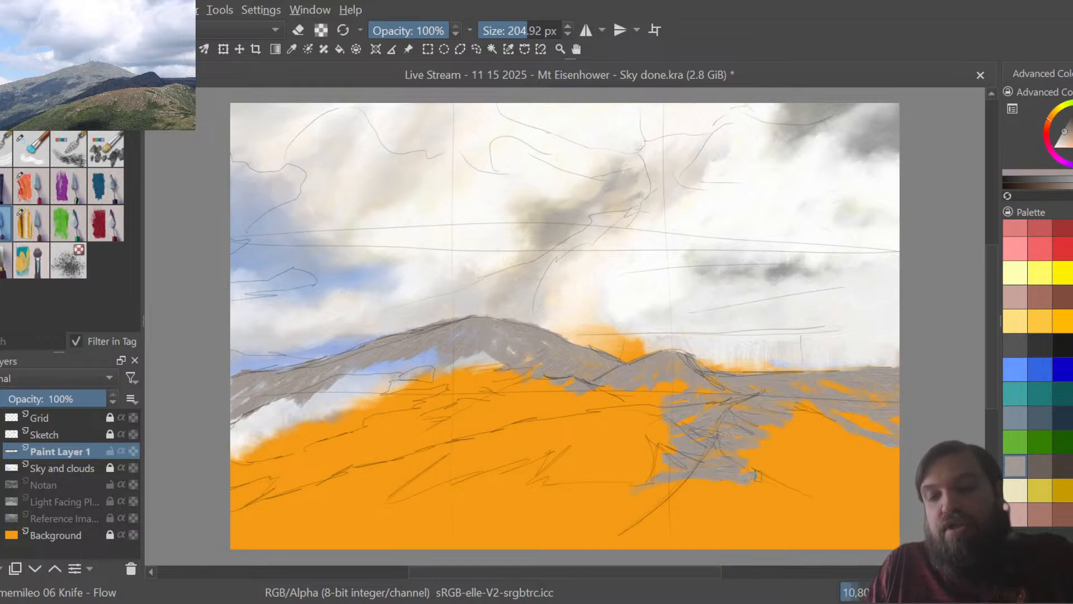
mouse_move(804, 499)
left_mouse_down()
mouse_move(825, 492)
mouse_move(736, 465)
left_mouse_up()
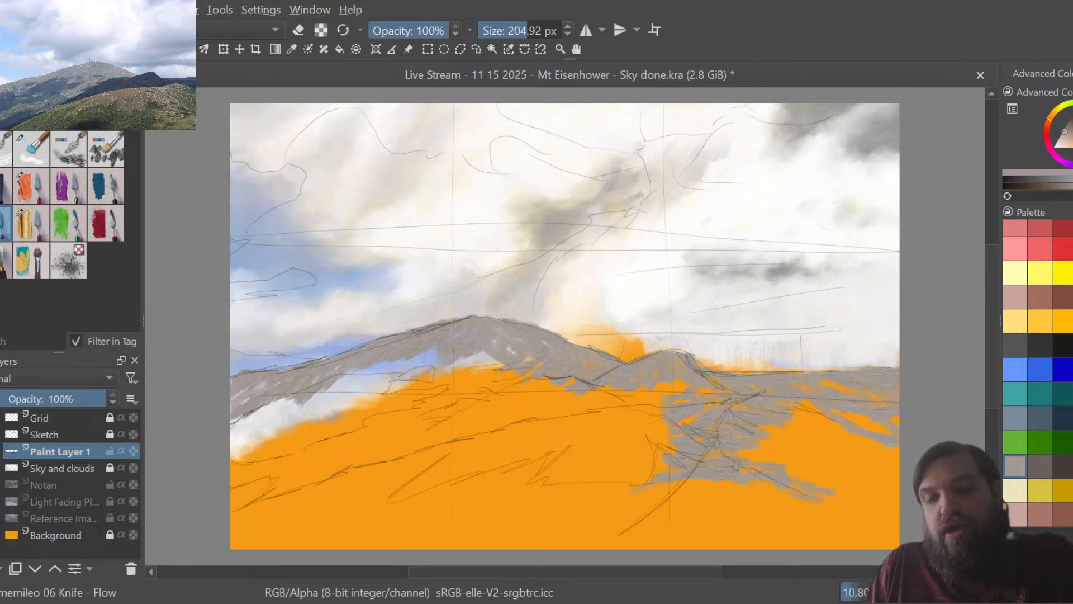
left_click_drag(708, 502, 726, 498)
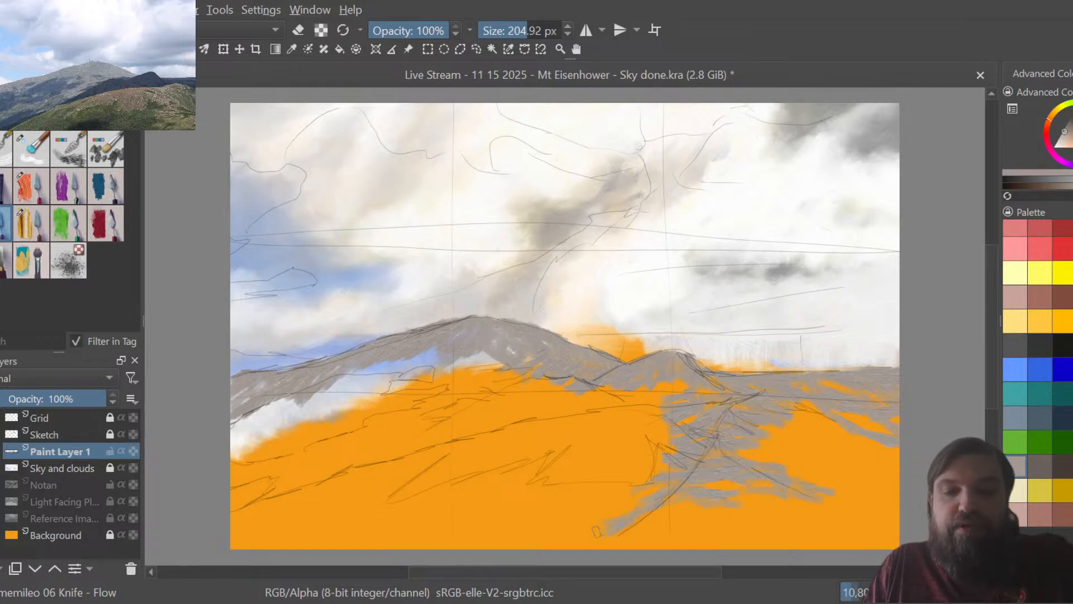
mouse_move(597, 531)
left_mouse_down()
mouse_move(626, 533)
mouse_move(639, 517)
mouse_move(678, 521)
left_mouse_up()
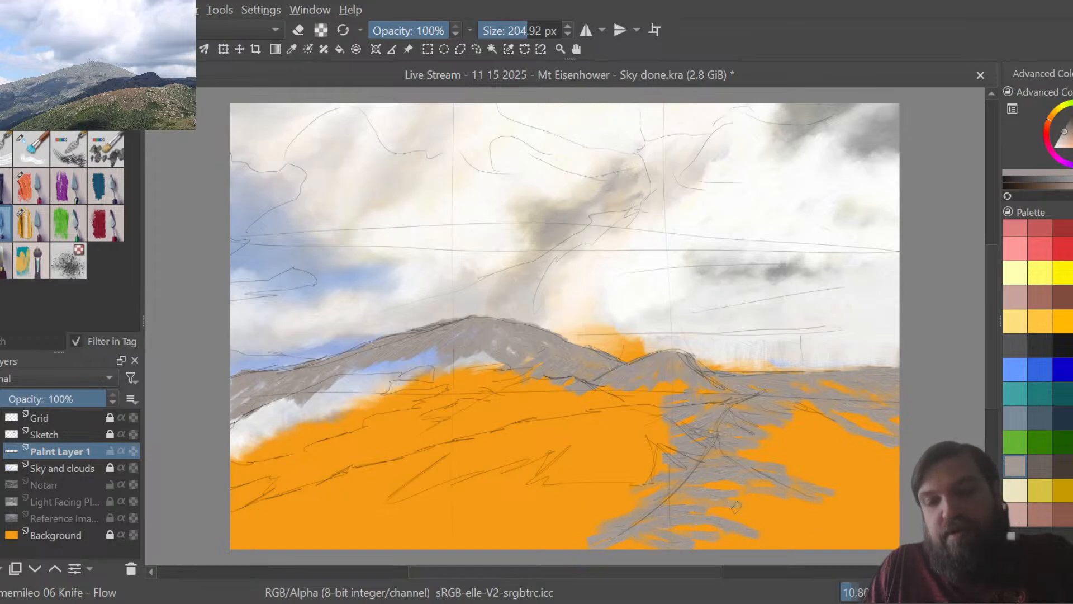
left_click_drag(736, 507, 754, 500)
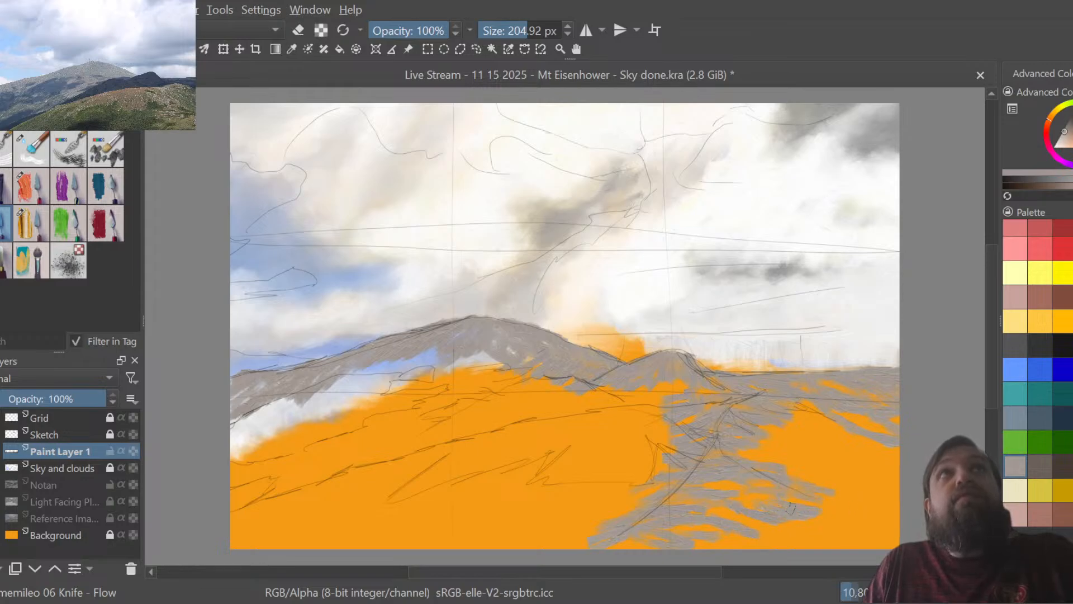
mouse_move(800, 508)
left_mouse_down()
mouse_move(852, 514)
mouse_move(874, 529)
left_mouse_up()
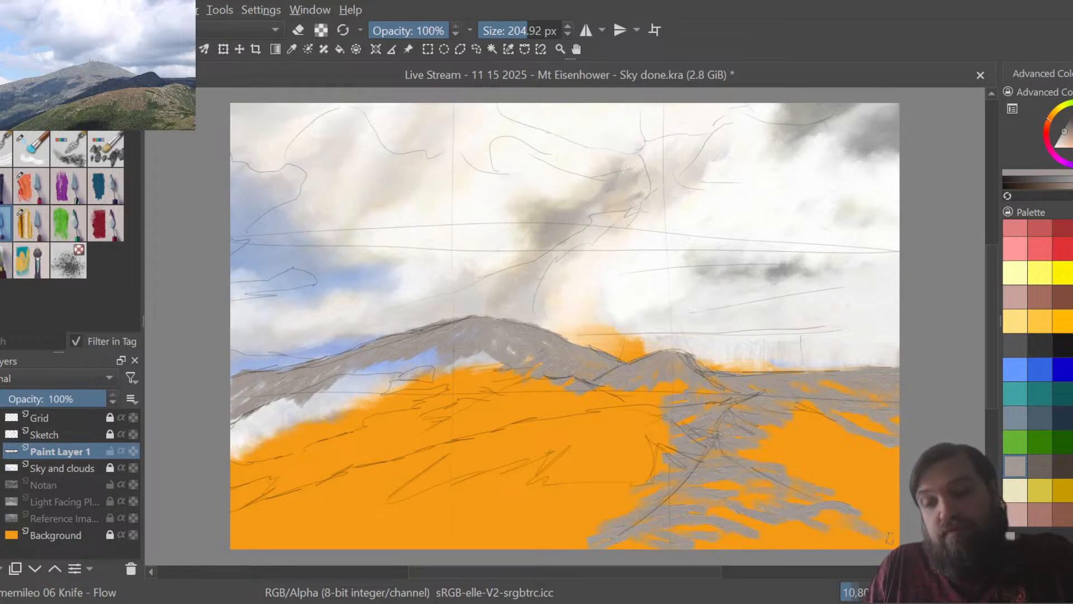
left_click_drag(737, 451, 786, 475)
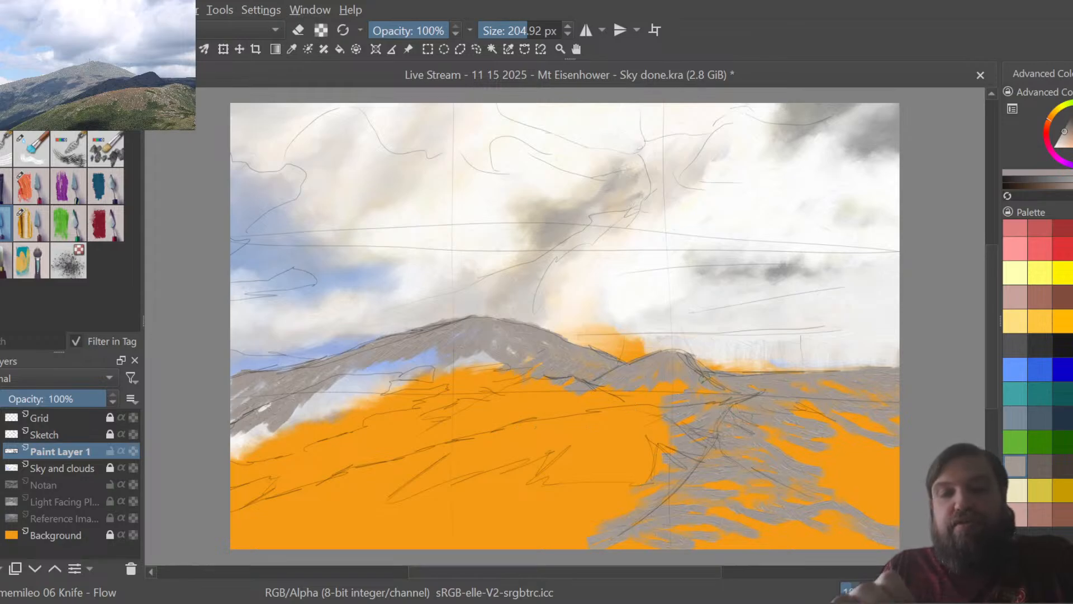
Blend the gray on the left slope and main summit with the memileo 07 Knife - Flow Blender brush at 229.16 px.
left_click(47, 217)
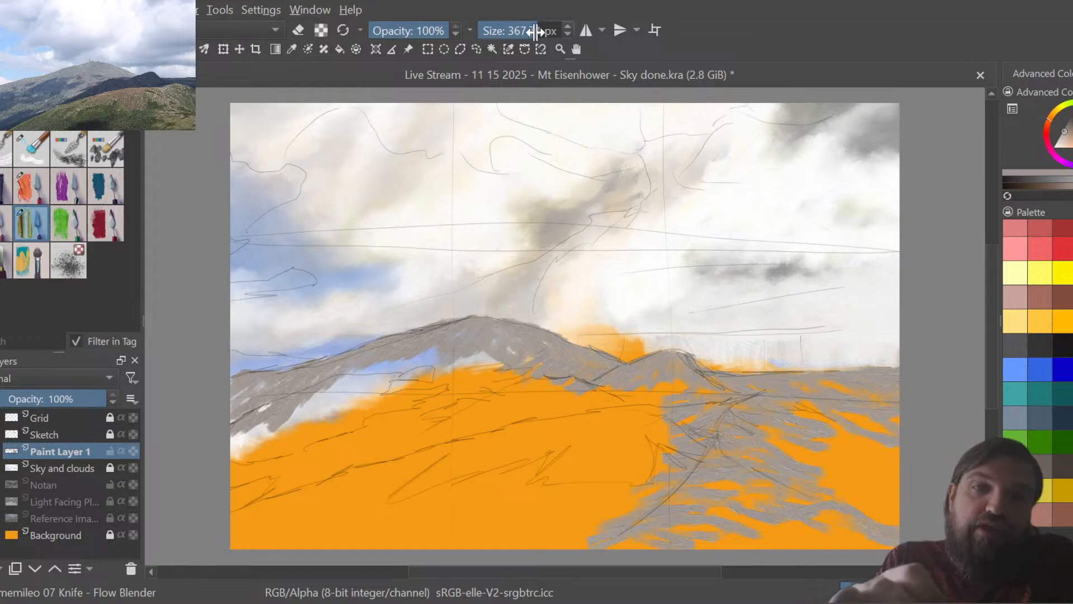
left_click_drag(536, 31, 529, 31)
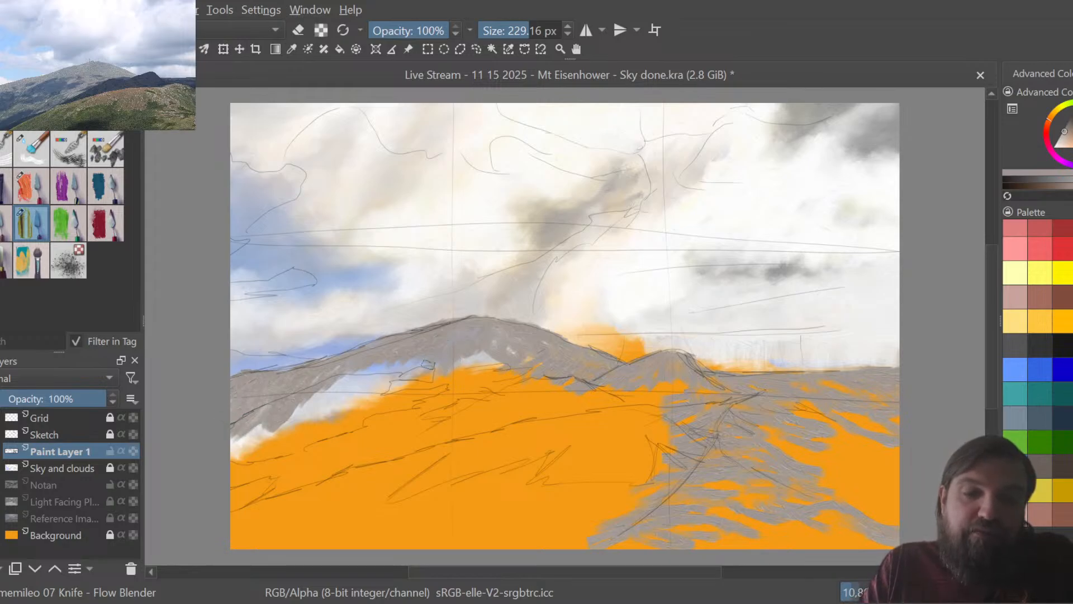
mouse_move(388, 369)
left_mouse_down()
mouse_move(331, 367)
mouse_move(355, 359)
mouse_move(336, 383)
mouse_move(231, 445)
left_mouse_up()
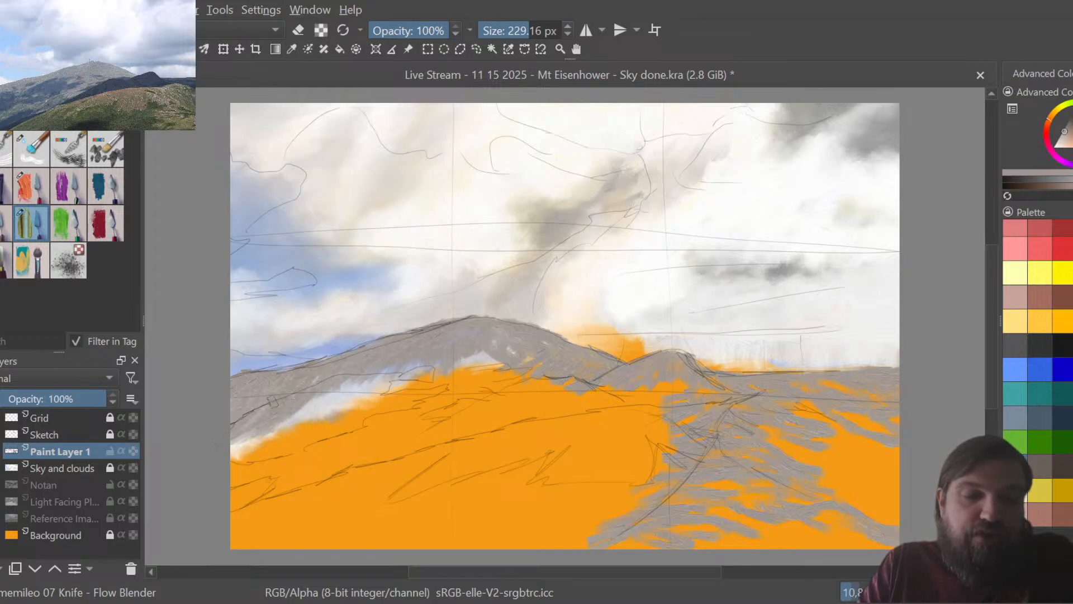
mouse_move(483, 345)
left_mouse_down()
mouse_move(471, 367)
mouse_move(329, 394)
left_mouse_up()
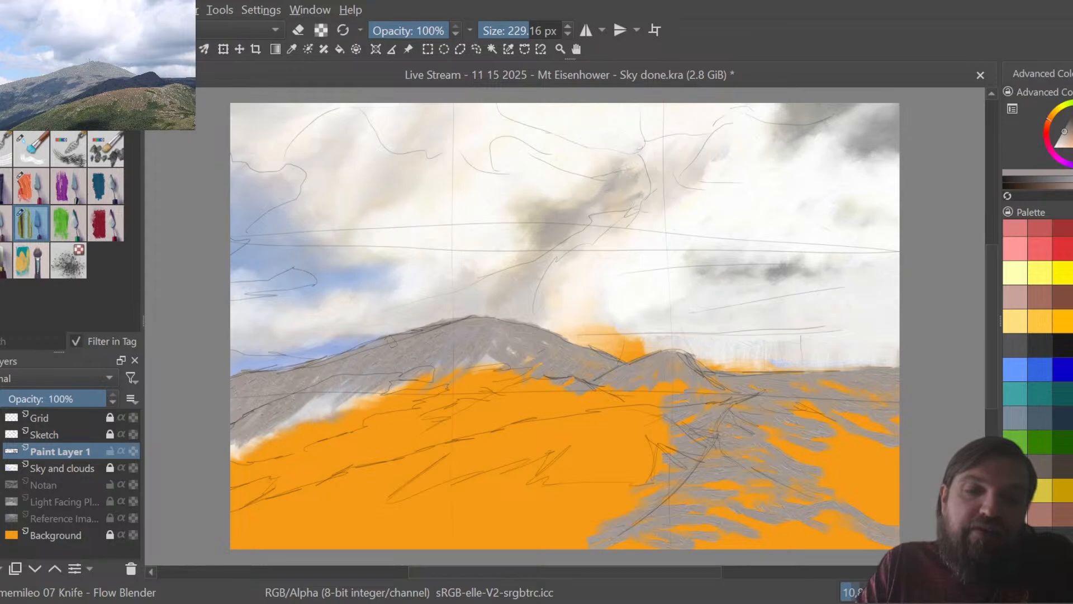
mouse_move(498, 330)
left_mouse_down()
mouse_move(490, 366)
mouse_move(464, 350)
mouse_move(426, 367)
left_mouse_up()
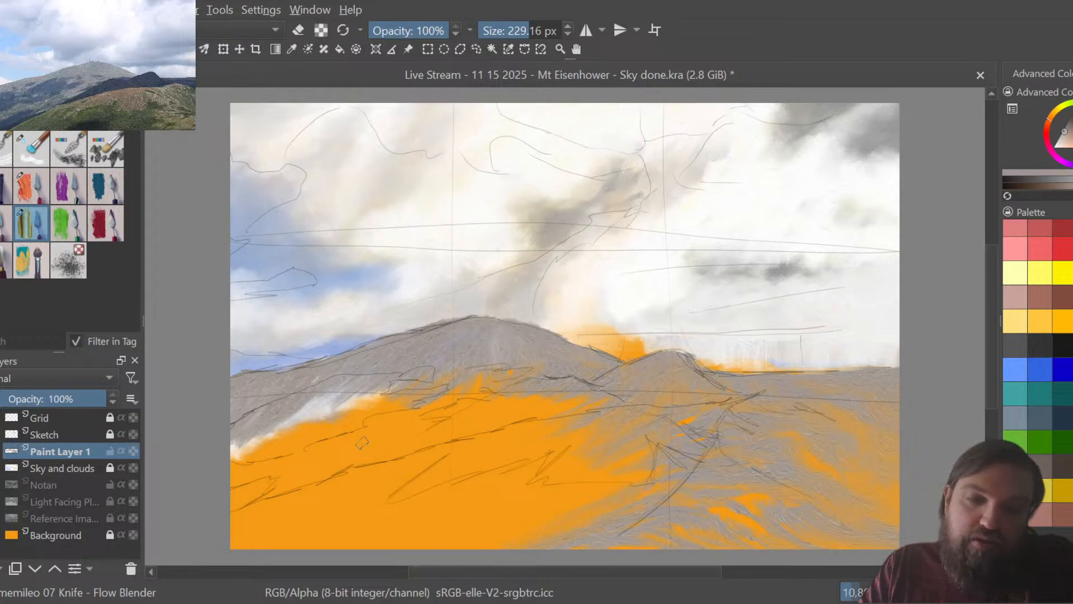
Blend the gray down the lower left slope, over the white cloud gap and into the orange ground.
mouse_move(262, 431)
left_mouse_down()
mouse_move(243, 456)
mouse_move(319, 394)
mouse_move(272, 438)
left_mouse_up()
left_click_drag(344, 384, 302, 420)
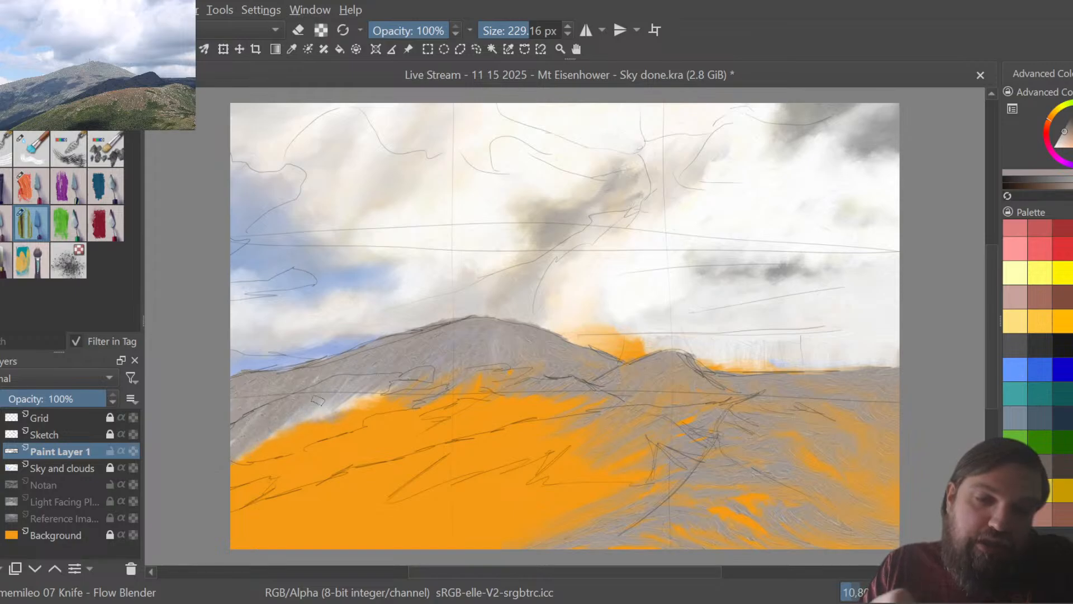
left_click_drag(386, 380, 362, 421)
left_click_drag(420, 388, 402, 411)
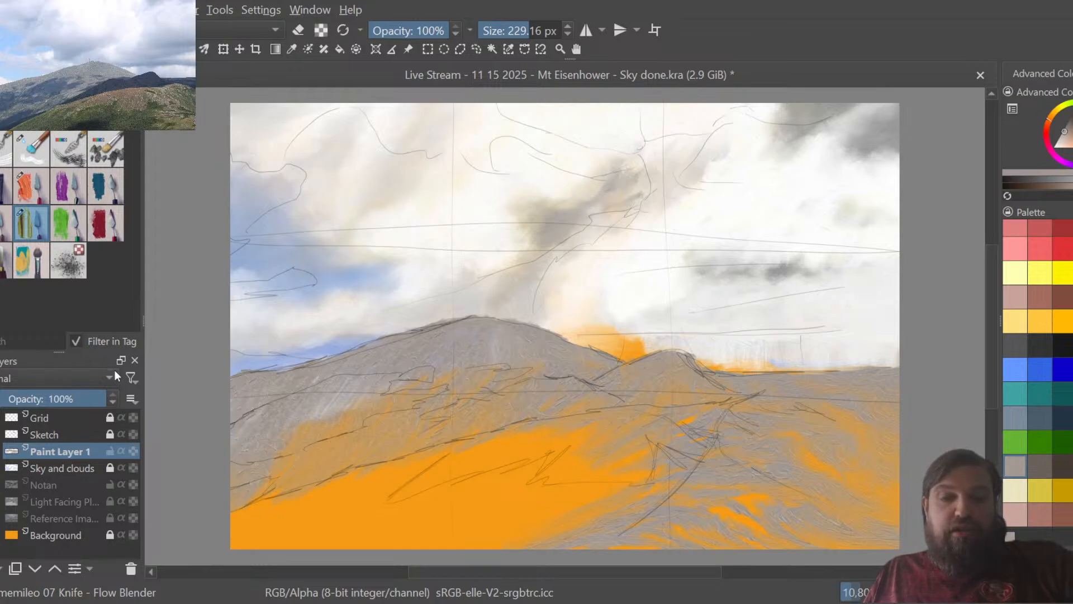
Rename the mountain's paint layer as Mountain Base and add a new paint layer above it.
double_click(58, 451)
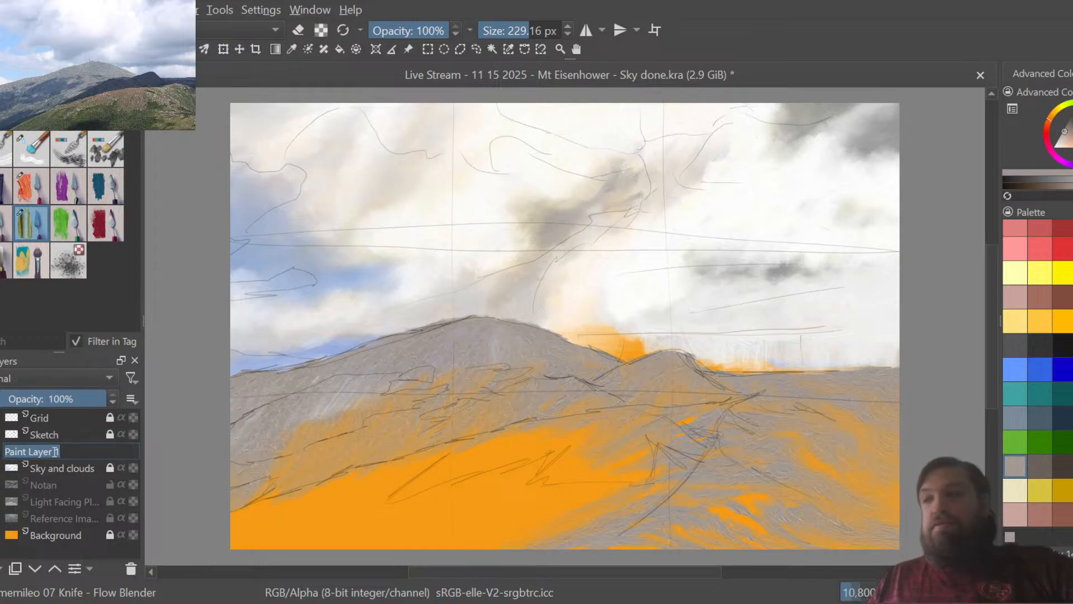
type("Mountain Base")
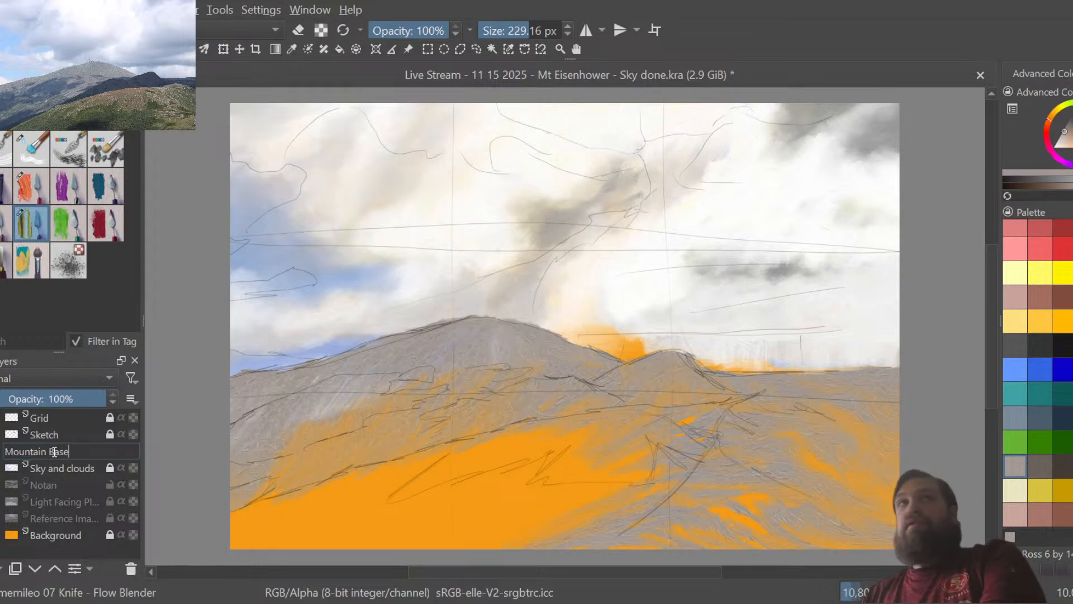
key("Return")
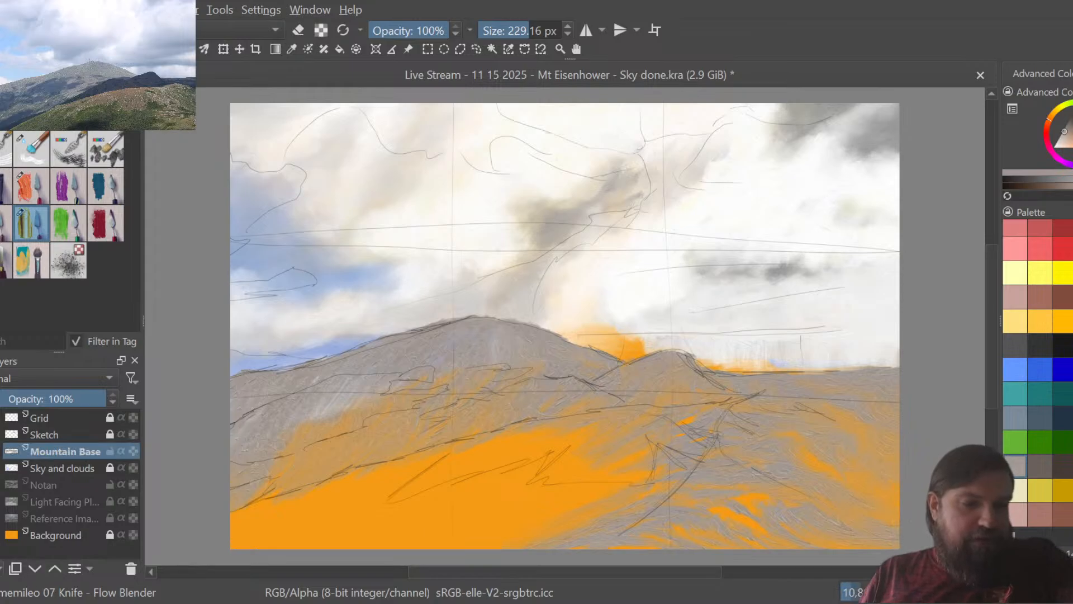
key("Insert")
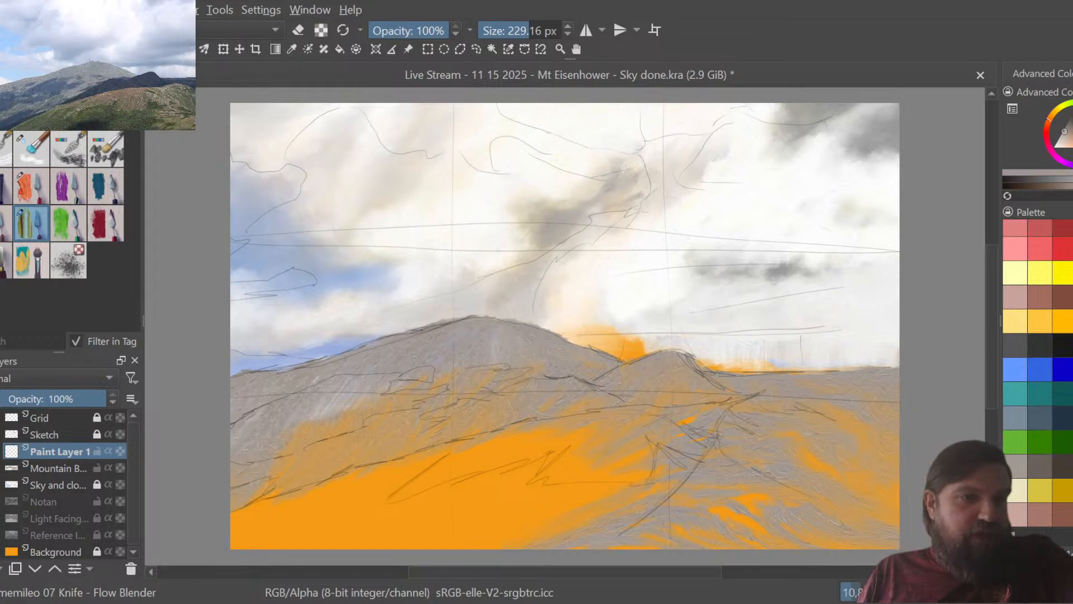
Paint small summit towers in slate blue-gray with the memileo 10 Knife - Dabs brush at 43.16 px, redoing the right tower shorter.
left_click(5, 261)
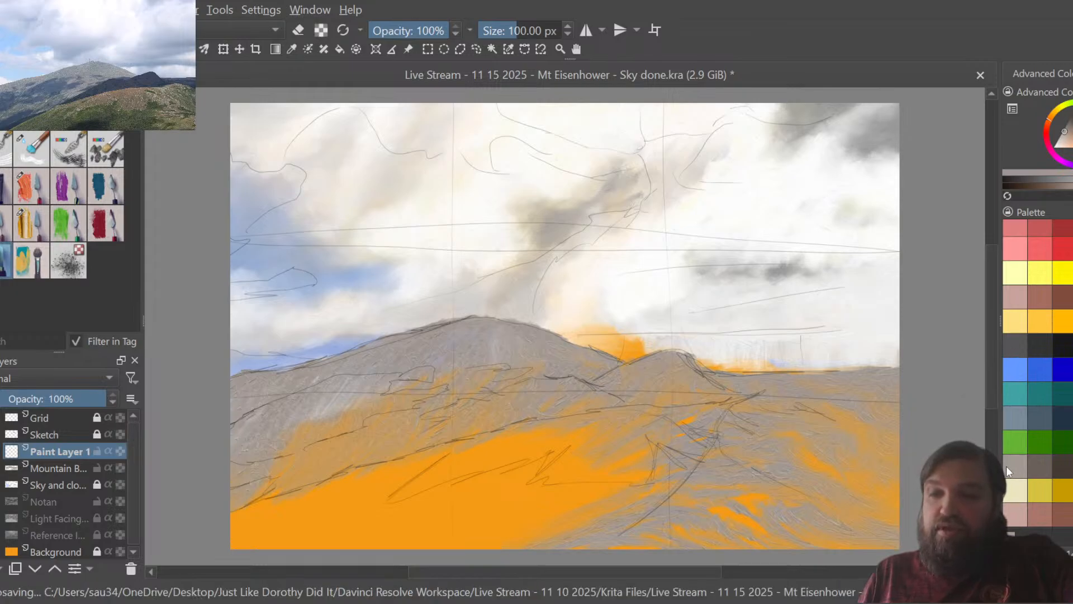
left_click(1015, 415)
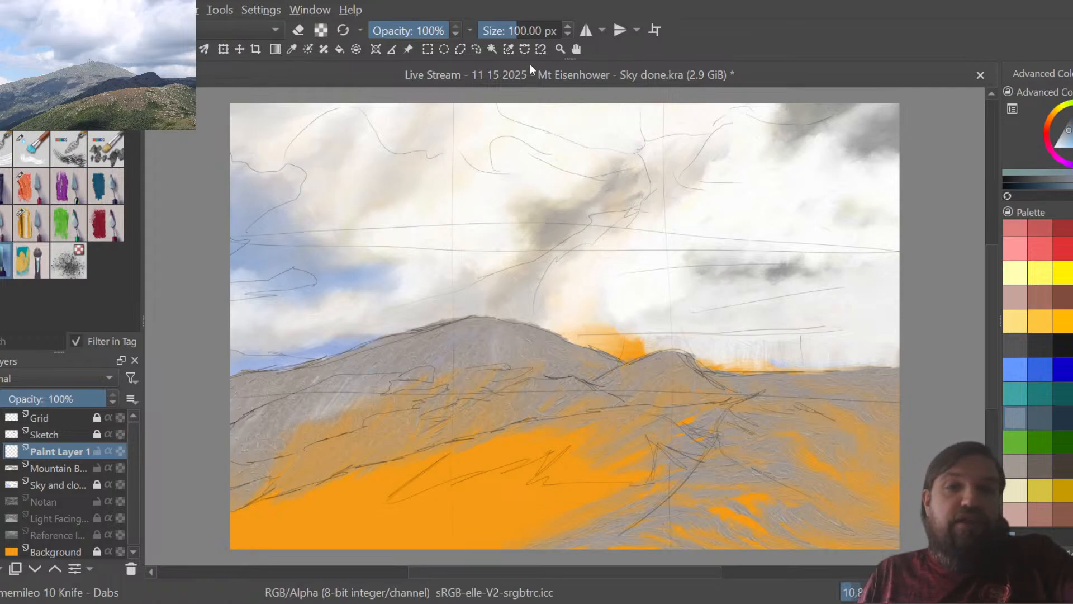
left_click_drag(510, 30, 507, 32)
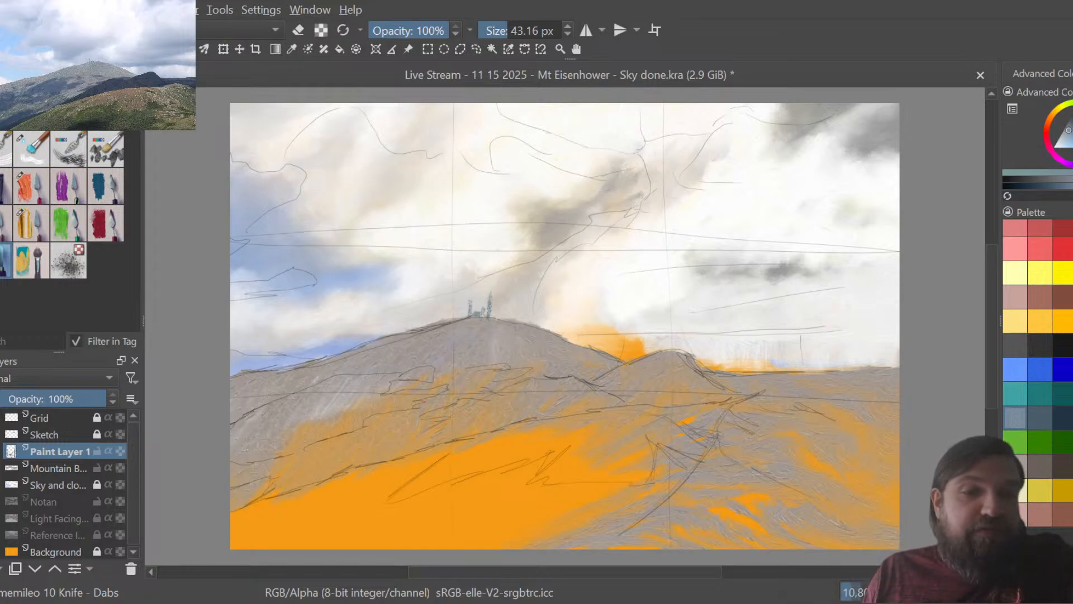
key("ctrl+z")
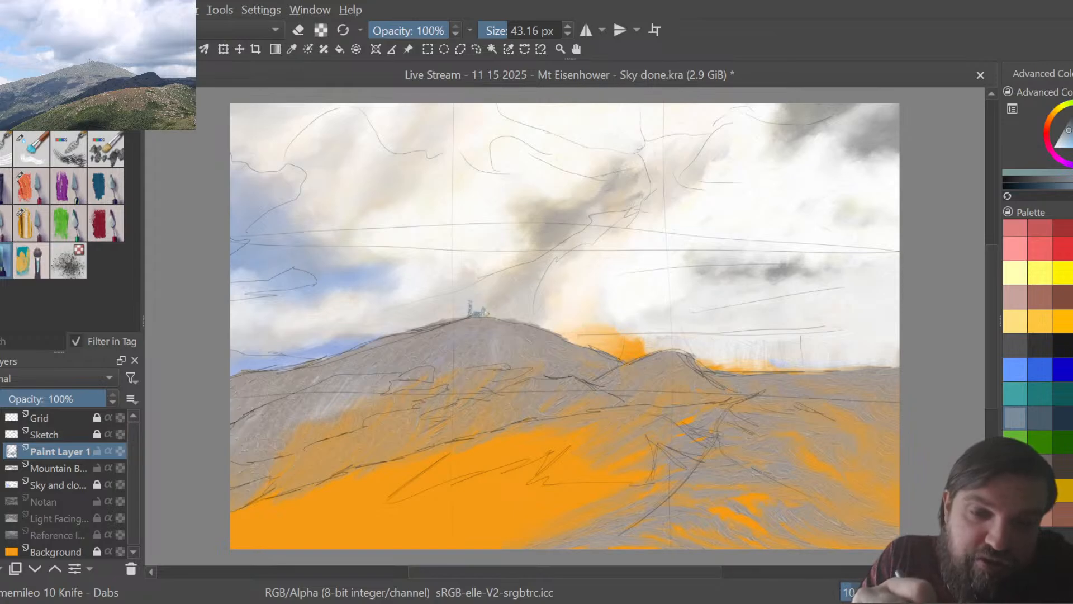
left_click_drag(488, 315, 489, 303)
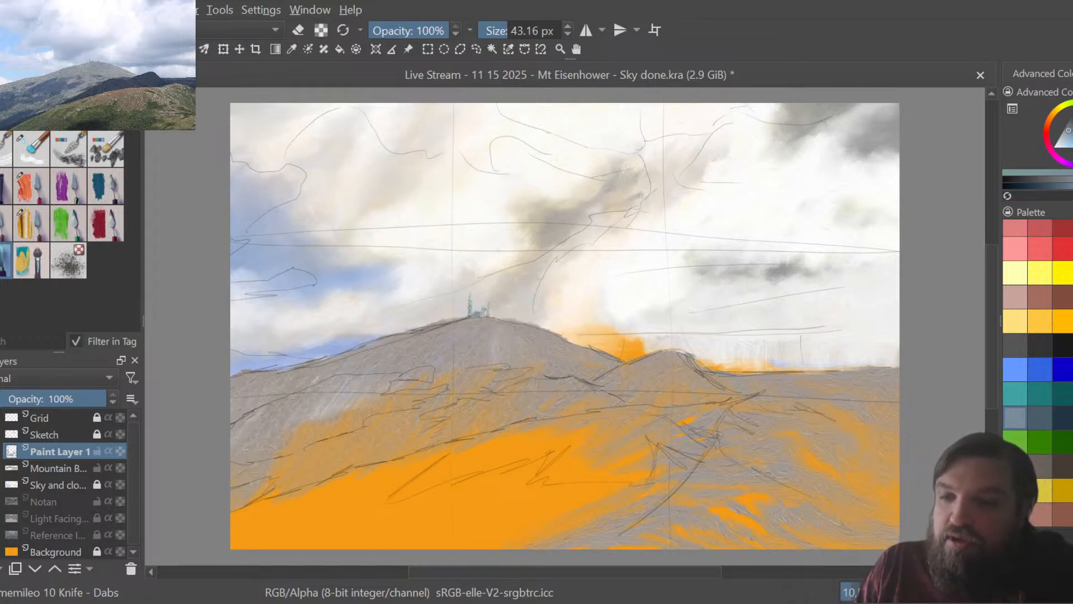
Add black shadow accents to the summit towers, plus light accents in a color sampled from the sky beside them.
left_click(469, 301, "ctrl")
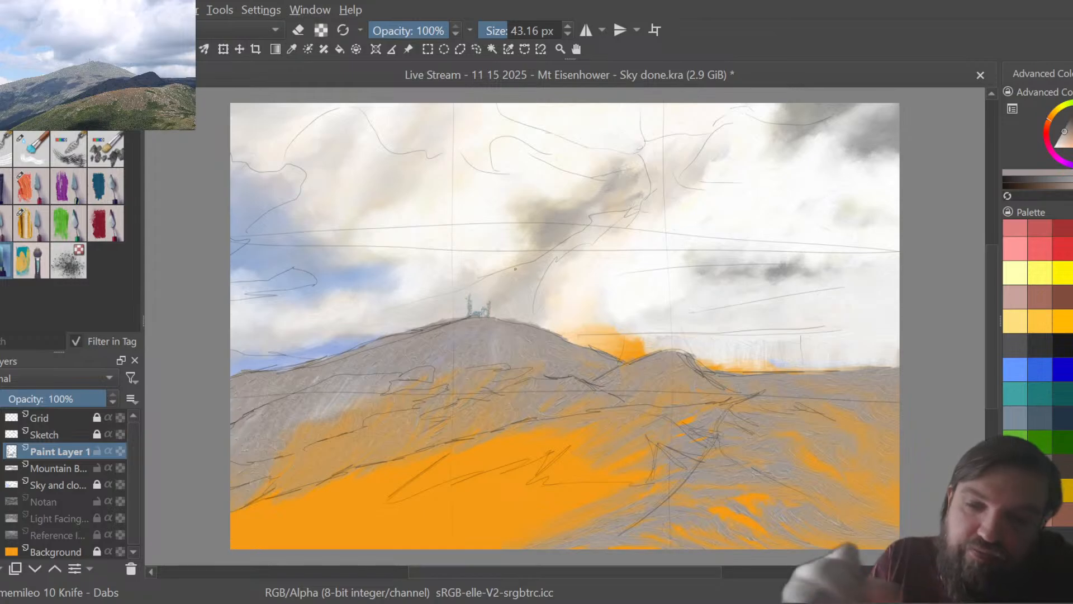
key("d")
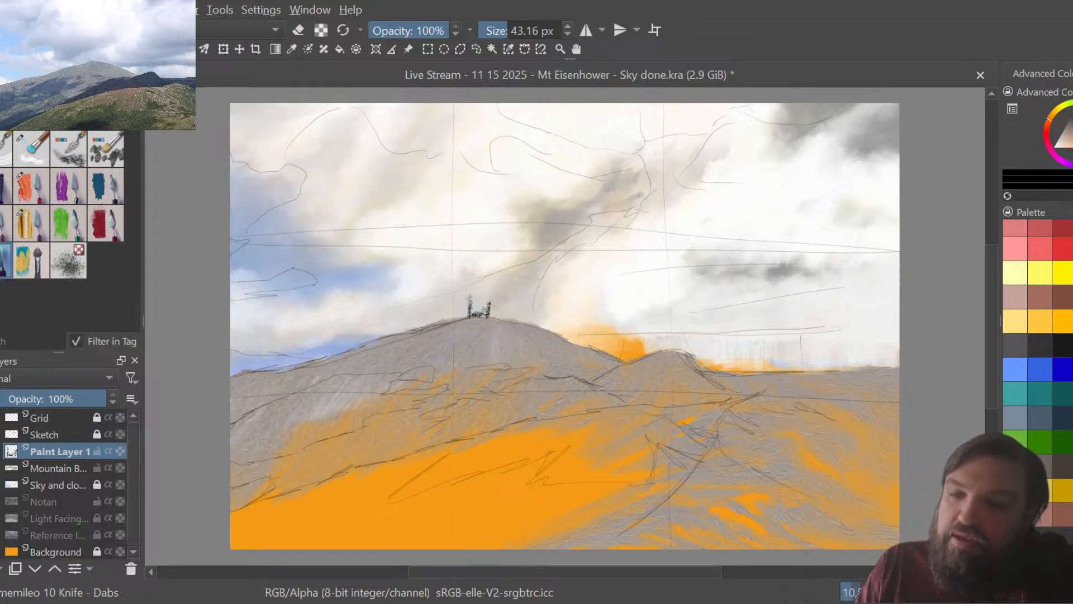
left_click(461, 306, "ctrl")
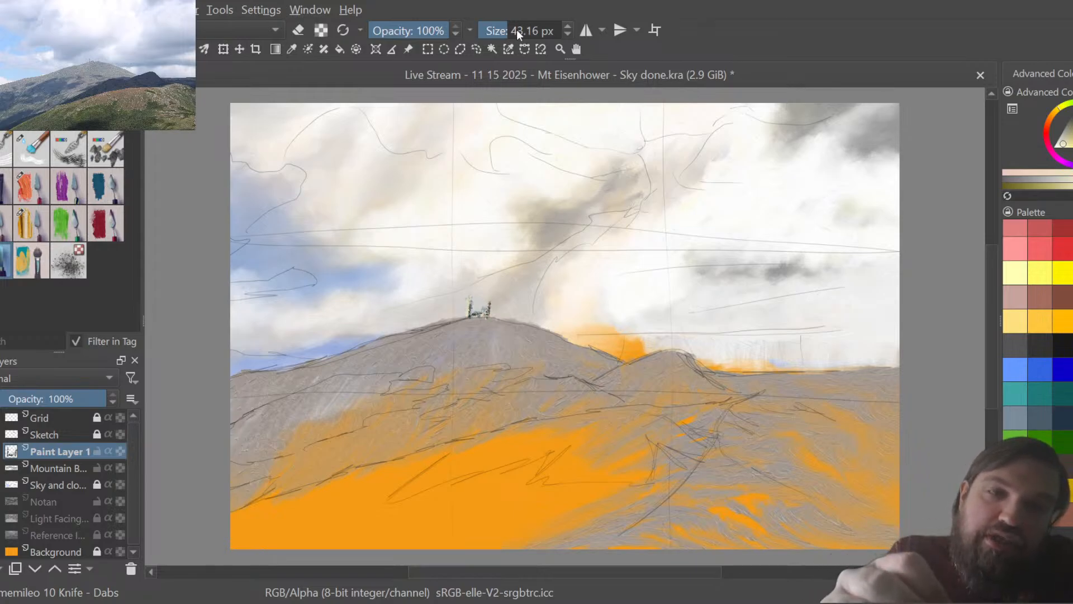
Soften the summit towers with the memileo 07 Knife - Flow Blender brush at 76.98 px.
left_click(34, 226)
left_click_drag(519, 30, 499, 31)
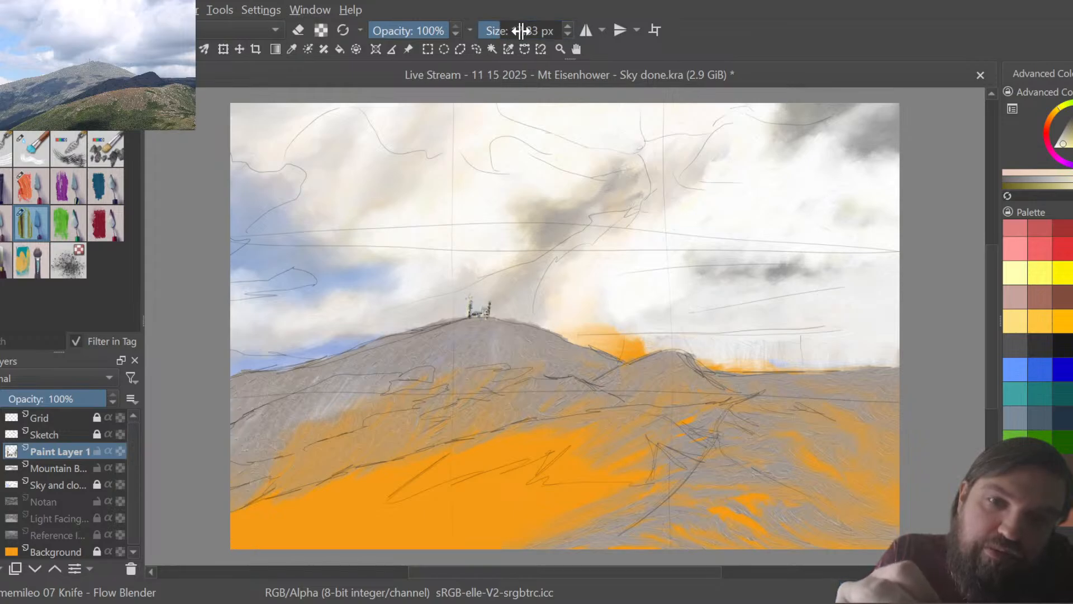
left_click_drag(491, 29, 515, 22)
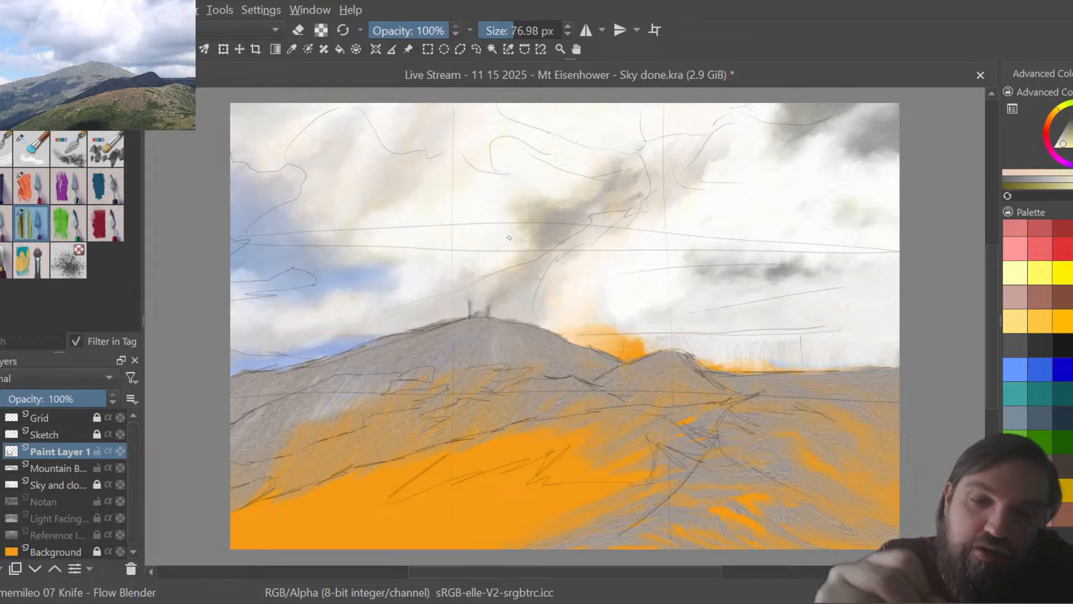
Add dark gray accents to the summit towers with the memileo 10 Knife - Dabs brush and soften them with 07 Knife - Flow Blender.
left_click(4, 260)
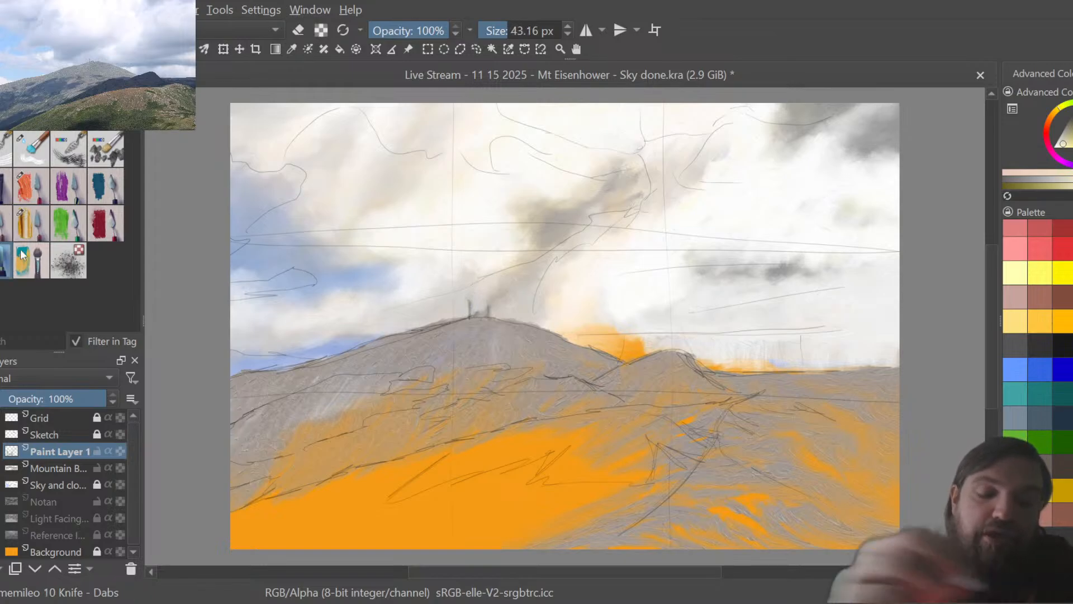
left_click(1010, 348)
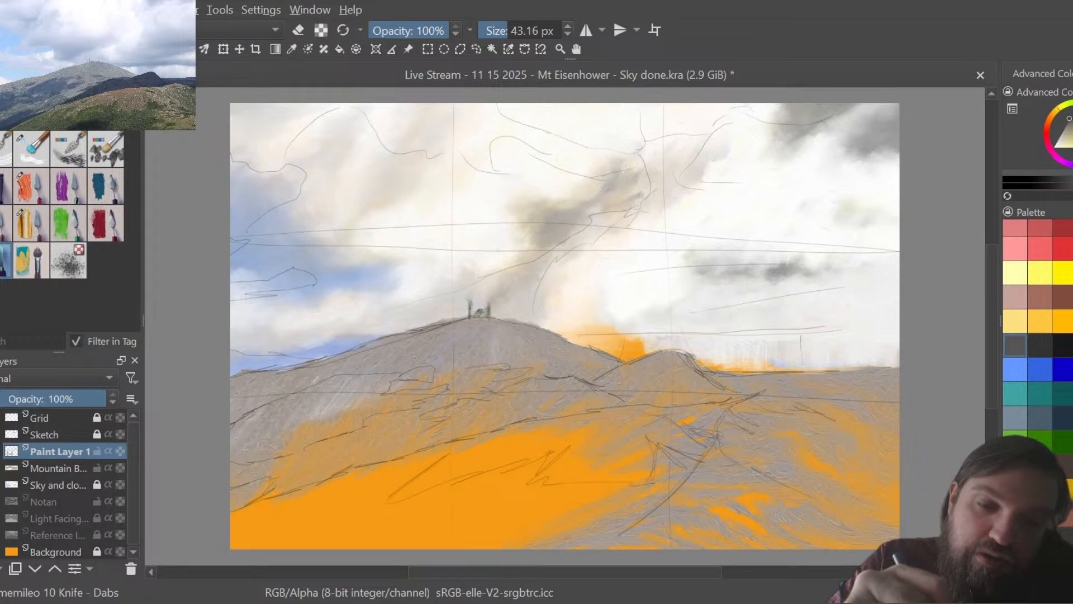
left_click(43, 219)
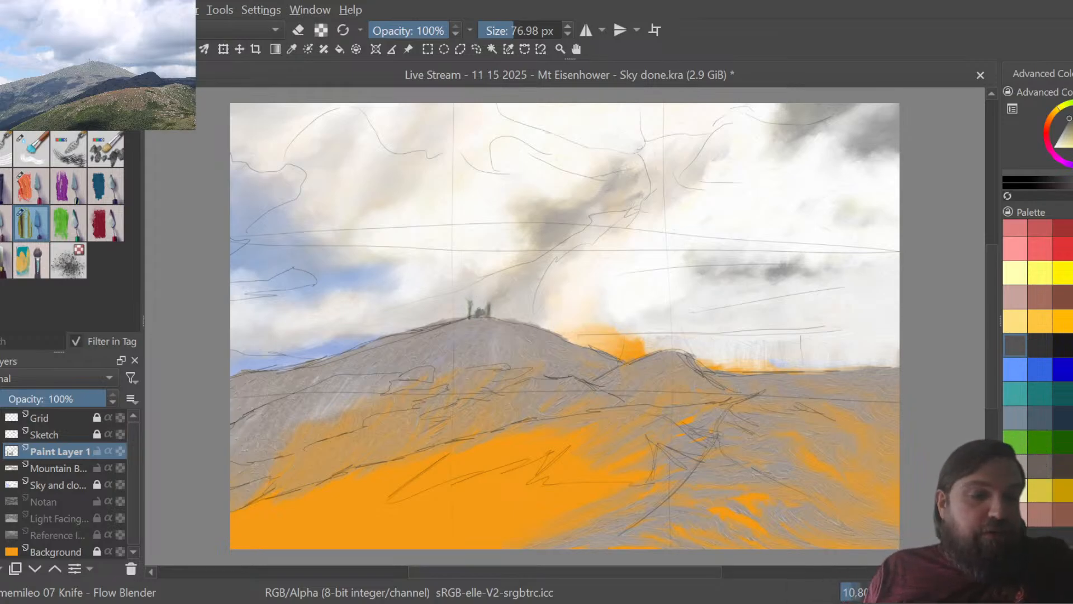
Rename the summit towers' paint layer as Weather Station and add a new paint layer above it.
double_click(64, 450)
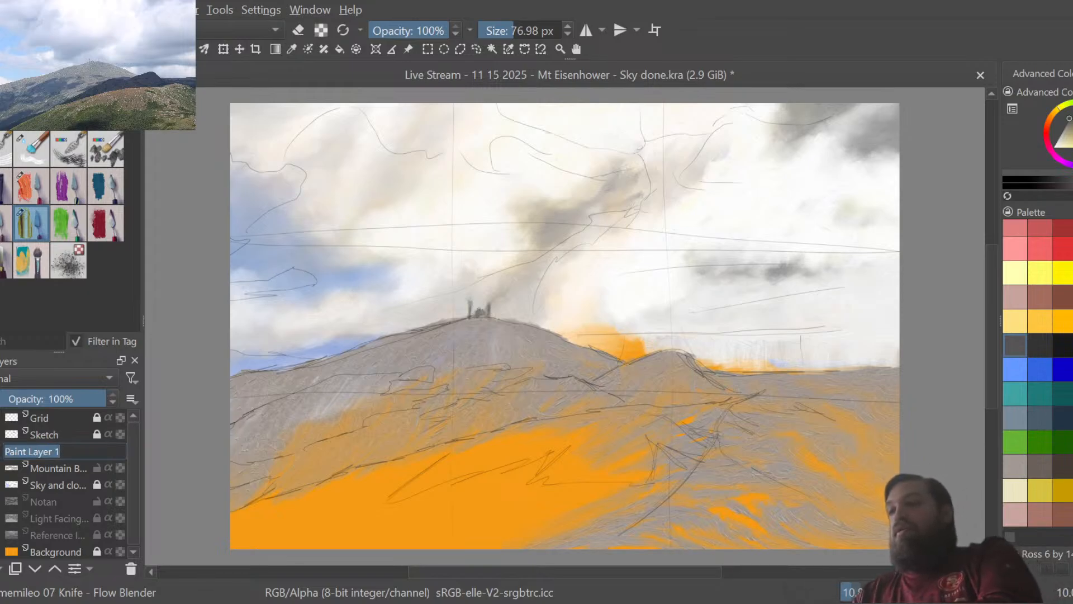
type("Weather Stat")
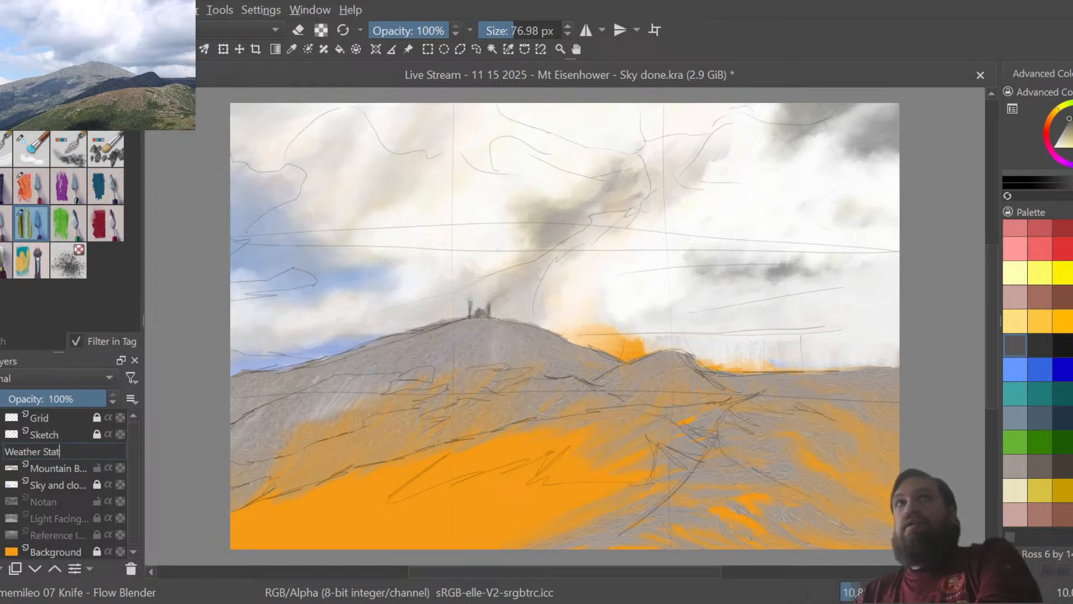
type("ion")
key("Return")
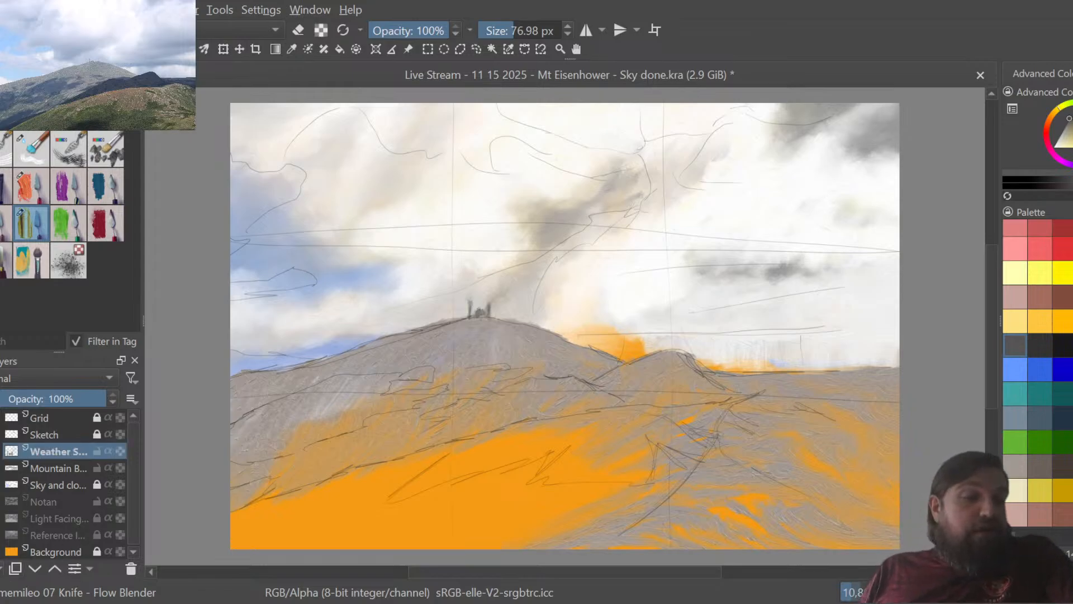
key("Insert")
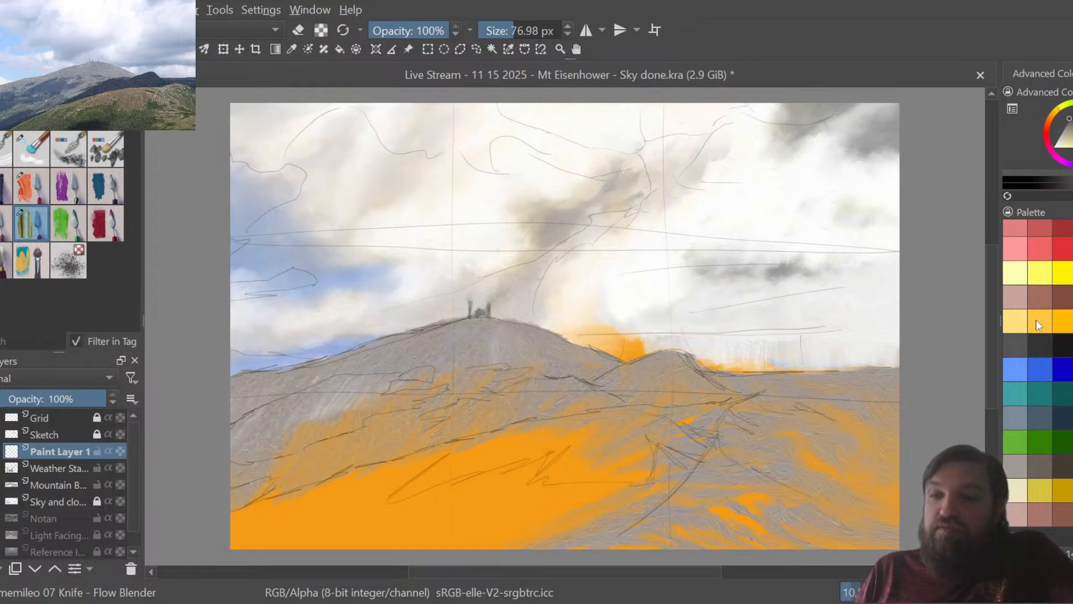
Texture the mountain's summit and left slope in slate blue-gray with the memileo 02 Knife - Wavy Ridges brush at 119.49 px.
scroll(1037, 322, "up", 1)
left_click(1014, 254)
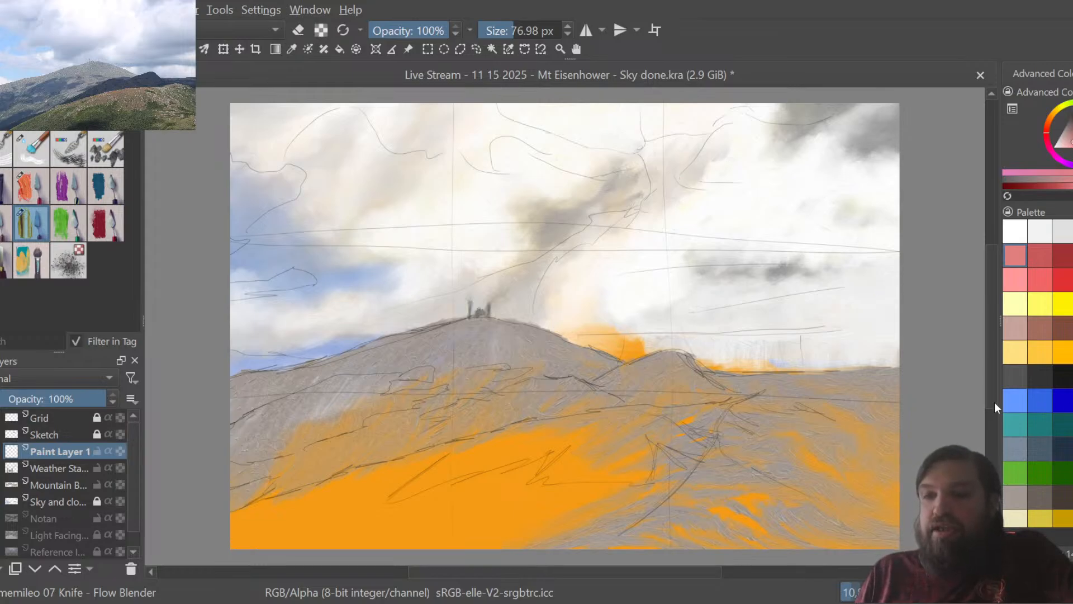
scroll(1031, 412, "down", 1)
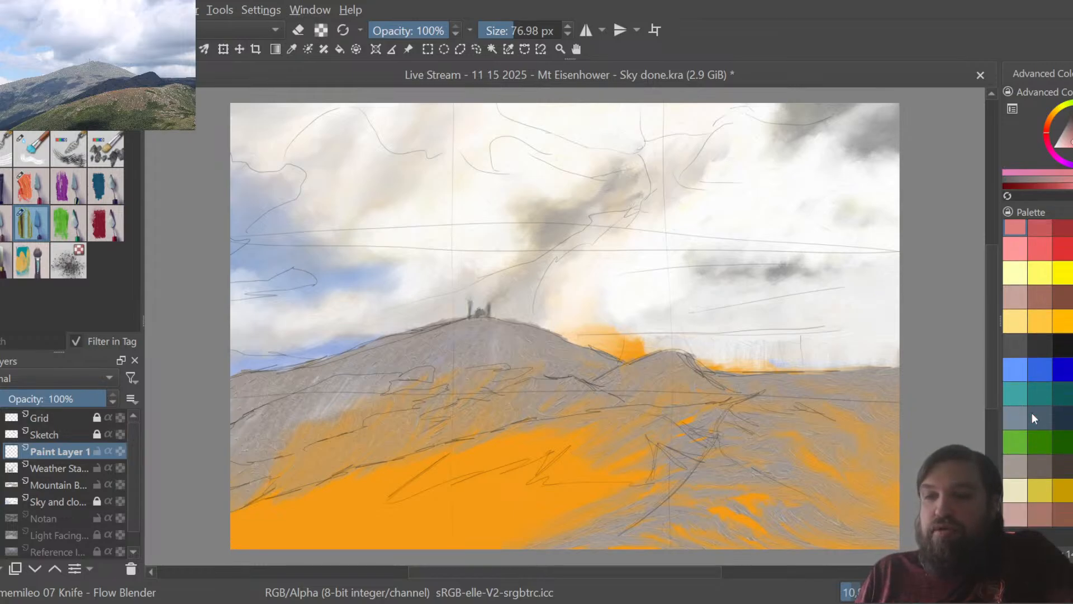
scroll(1032, 412, "up", 1)
scroll(1031, 412, "down", 1)
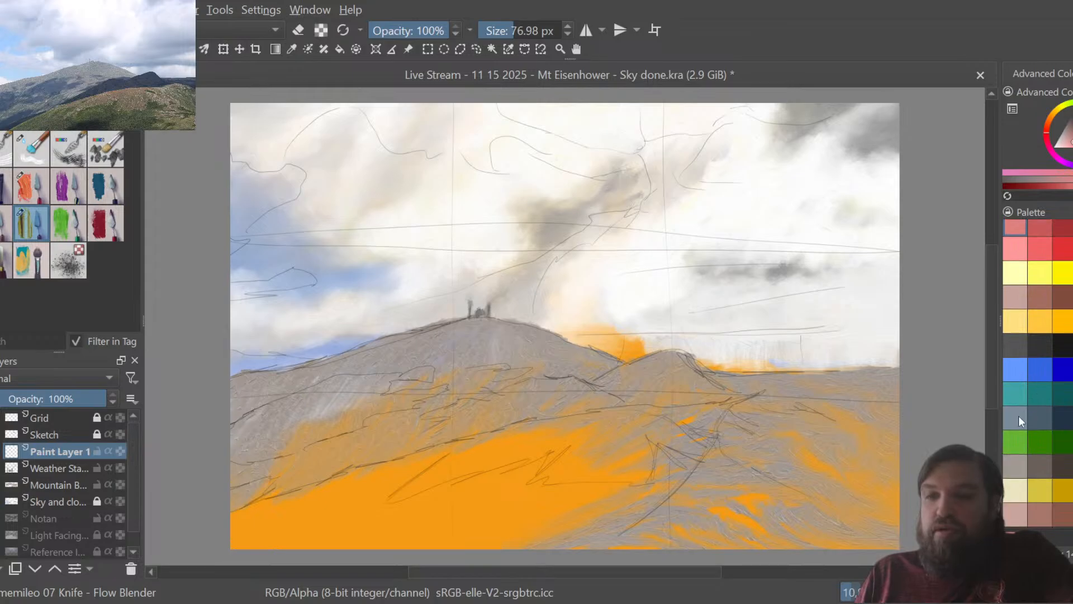
left_click(1013, 417)
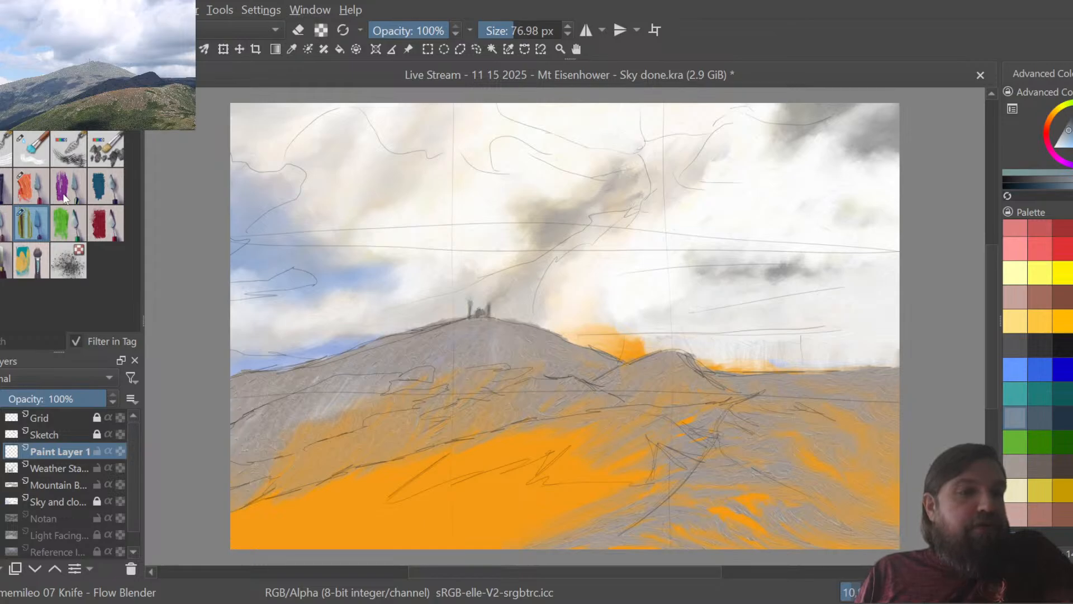
left_click(34, 193)
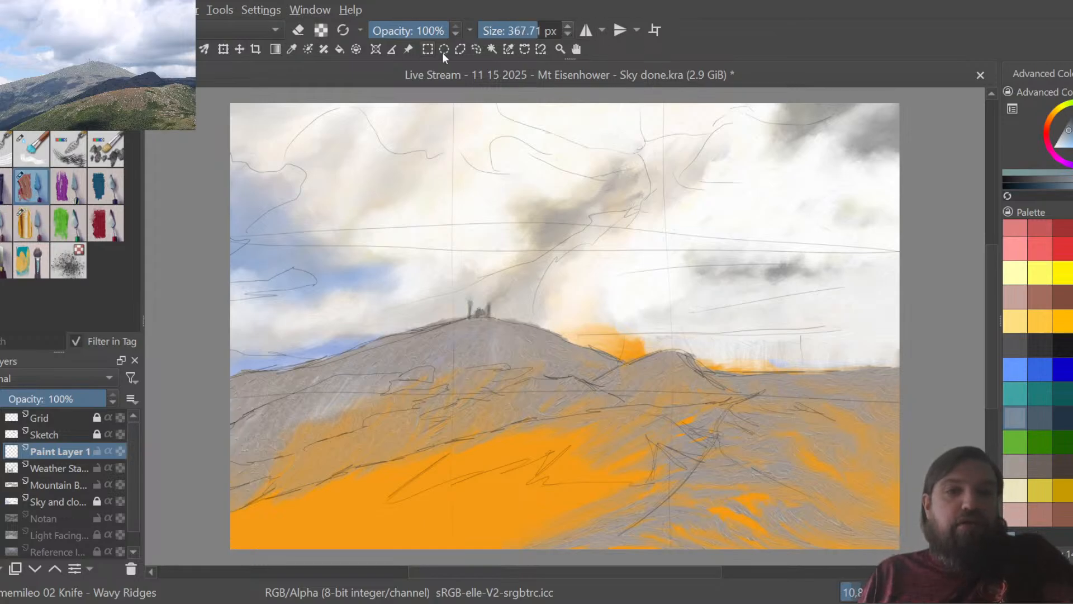
left_click_drag(524, 31, 521, 31)
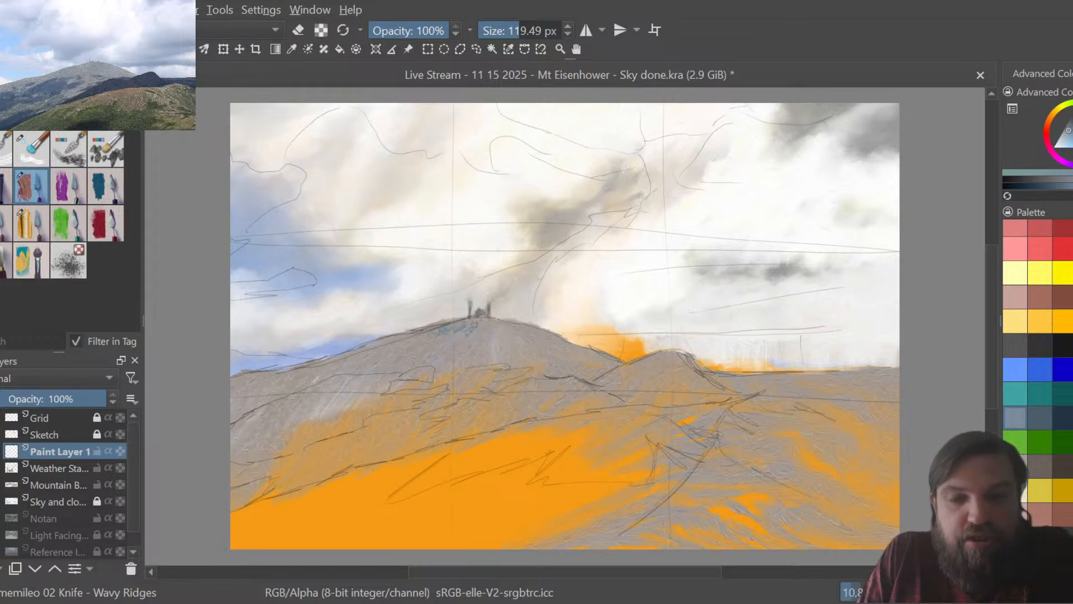
mouse_move(473, 325)
left_mouse_down()
mouse_move(536, 335)
mouse_move(480, 327)
mouse_move(413, 341)
mouse_move(424, 350)
mouse_move(413, 341)
mouse_move(356, 384)
left_mouse_up()
mouse_move(343, 373)
left_mouse_down()
mouse_move(314, 396)
mouse_move(325, 372)
mouse_move(258, 413)
mouse_move(257, 398)
mouse_move(235, 399)
left_mouse_up()
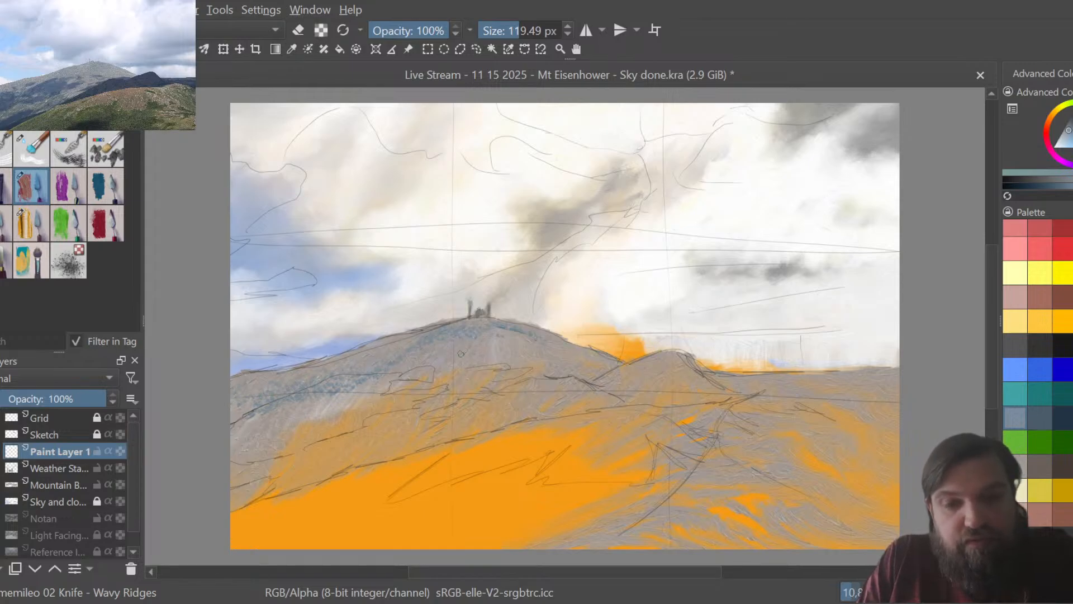
mouse_move(372, 381)
left_mouse_down()
mouse_move(282, 436)
mouse_move(264, 442)
mouse_move(240, 428)
left_mouse_up()
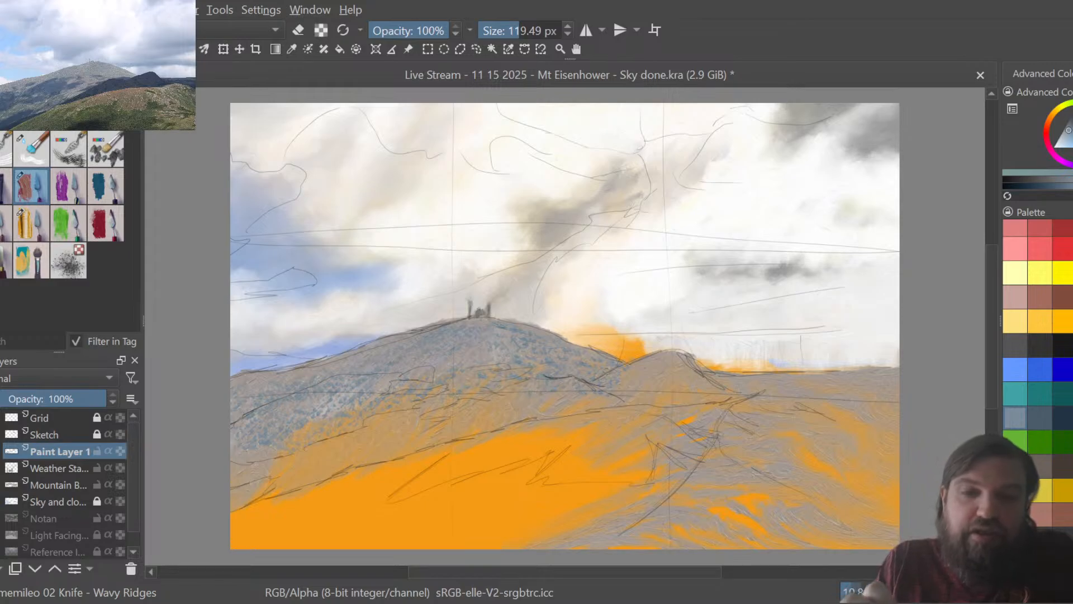
Blend the blue-gray slope texture with the memileo 07 Knife - Flow Blender brush at 76.98 px, and hide the Sketch and Grid layers.
left_click(29, 224)
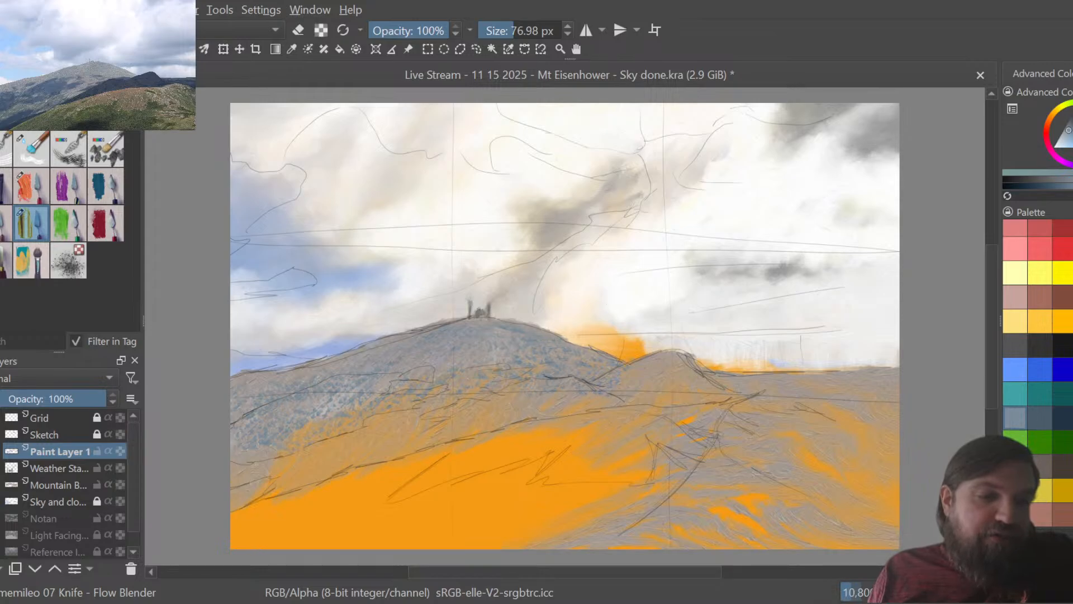
left_click(1, 434)
left_click(1, 418)
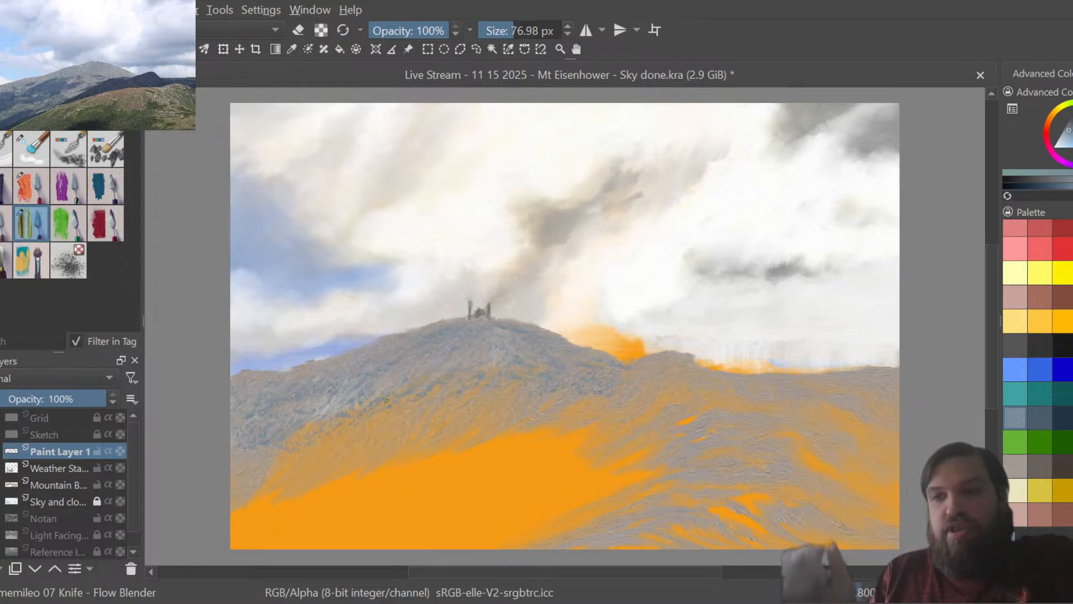
Dab dark gray along the mountain's ridgeline with memileo 10 Knife - Dabs at 61.88 px and soften it with Flow Blender at 76.98 px.
left_click(1015, 346)
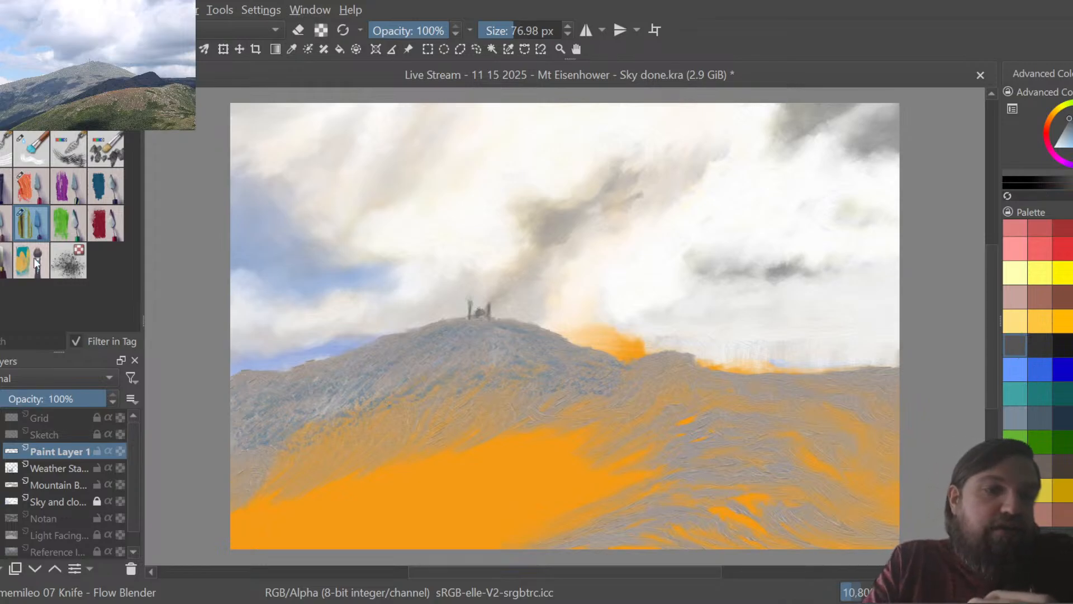
left_click(9, 260)
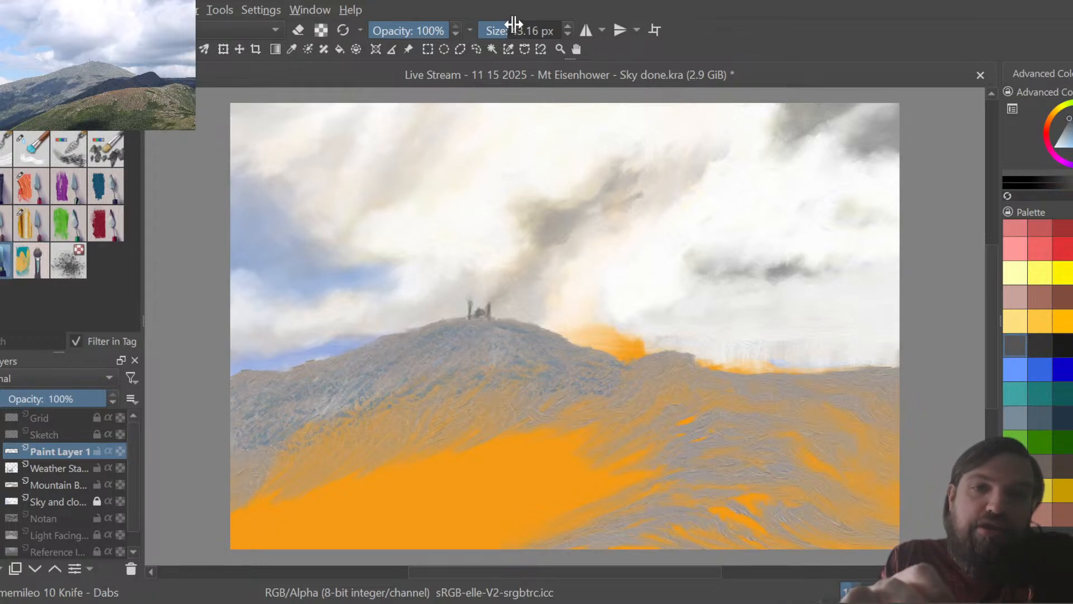
left_click_drag(509, 27, 510, 28)
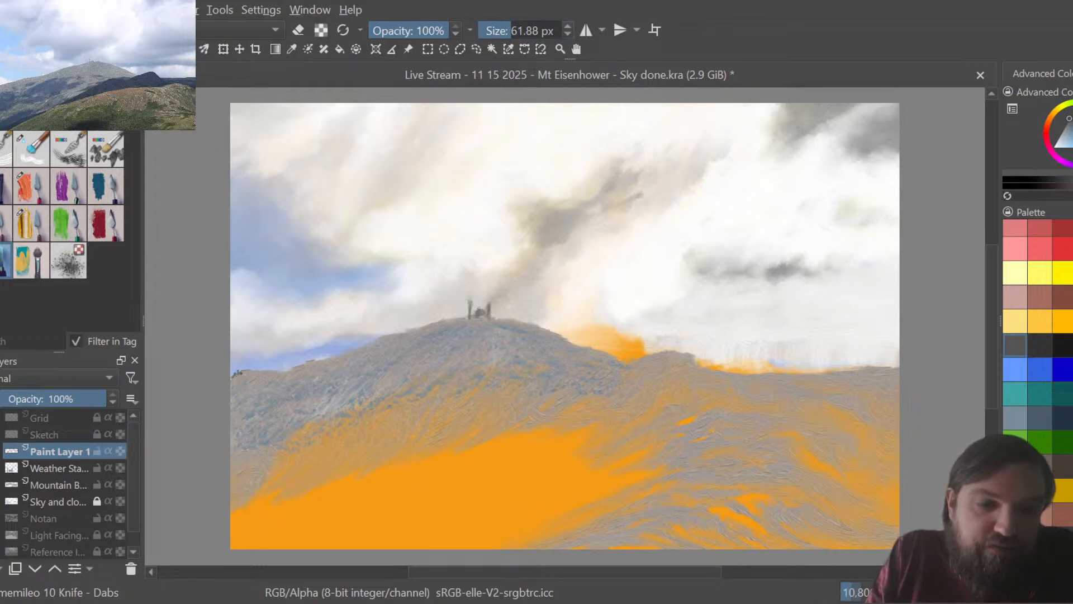
mouse_move(251, 371)
left_mouse_down()
mouse_move(303, 368)
mouse_move(447, 320)
left_mouse_up()
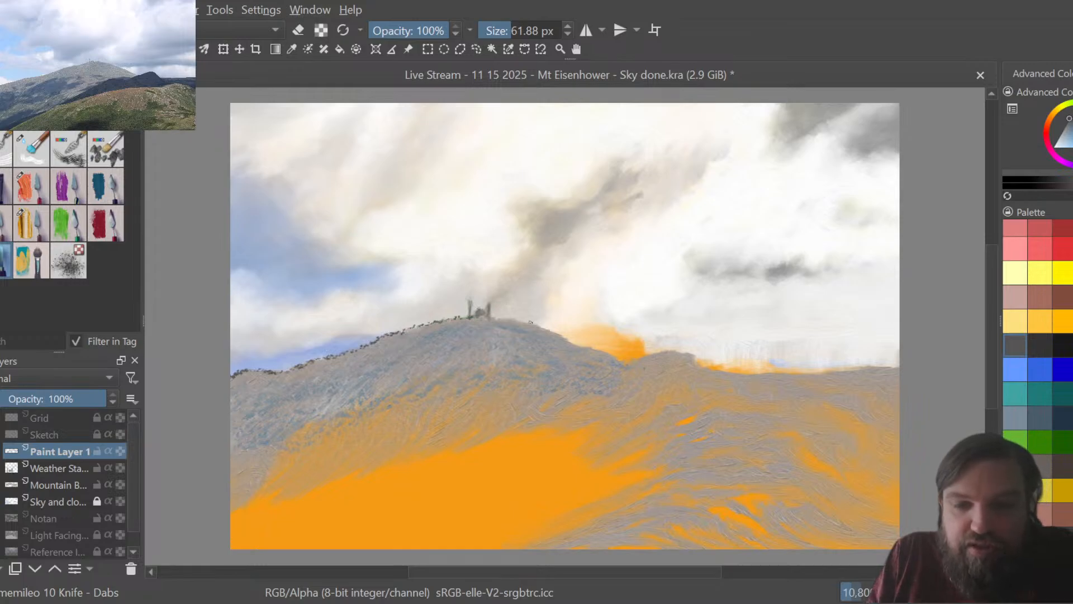
left_click_drag(499, 319, 637, 363)
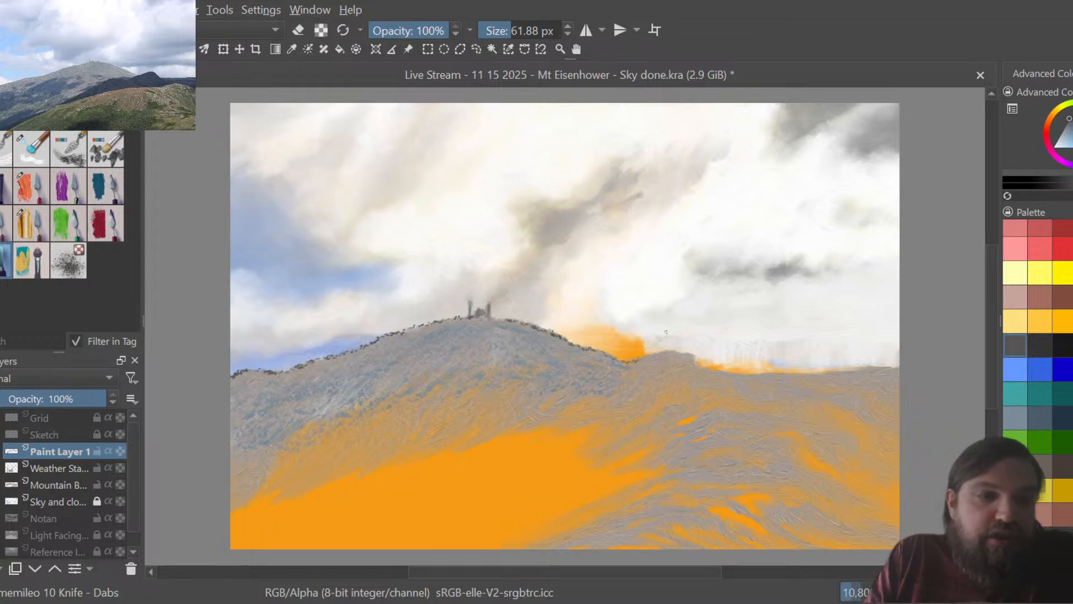
left_click(26, 222)
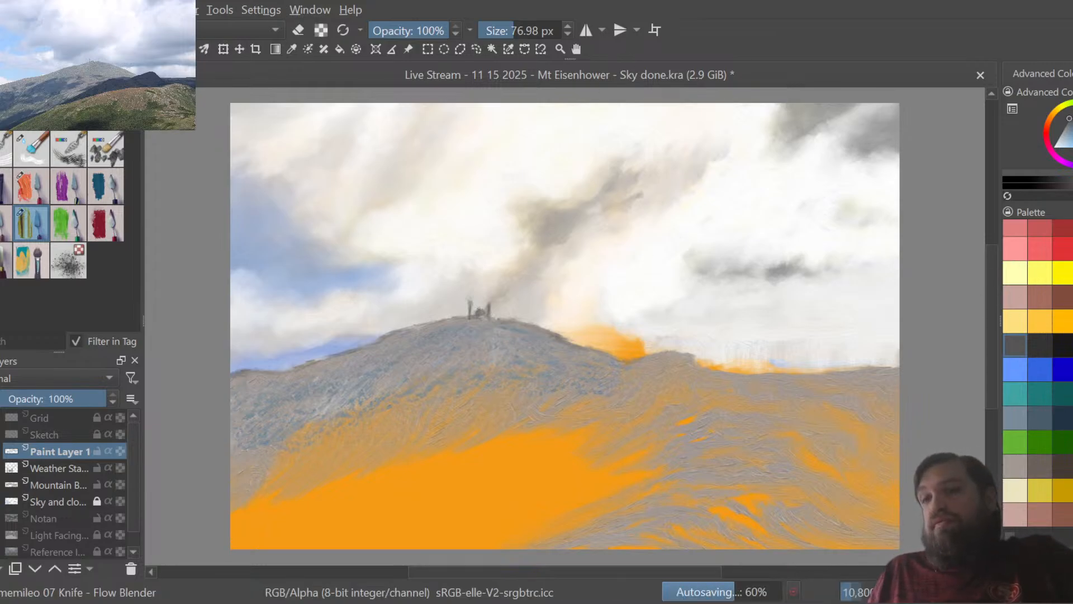
Paint light gray streaks down the mountain's slope with the memileo 03 Knife - Grainy Grooves brush at 114 px.
scroll(1059, 358, "up", 1)
left_click(1071, 231)
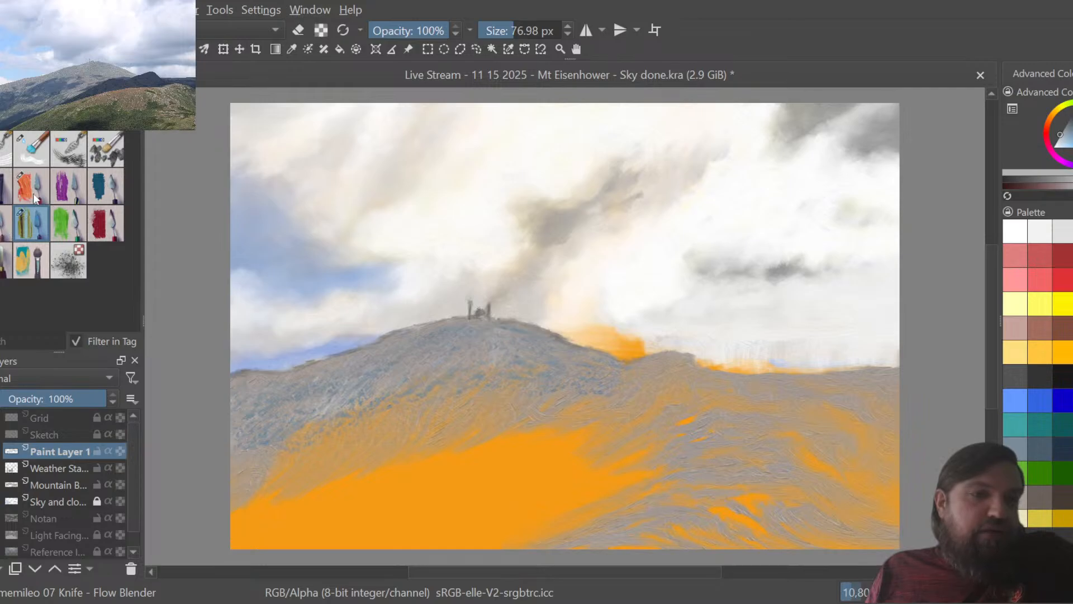
left_click(65, 196)
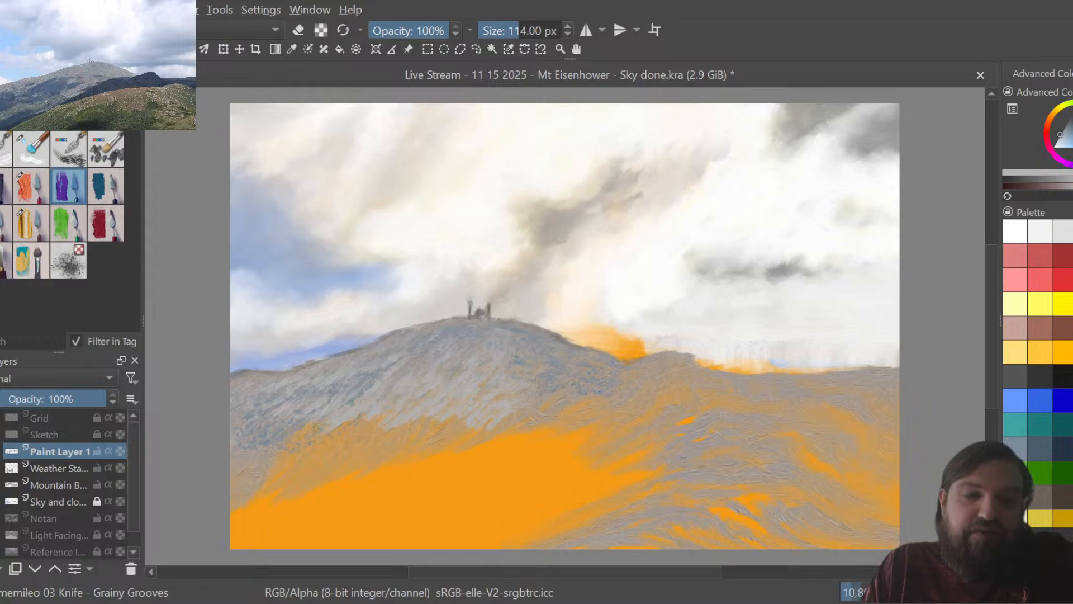
Blend the light gray slope streaks with the memileo 07 Knife - Flow Blender brush at 130.69 px and at 99.06 px.
left_click(33, 223)
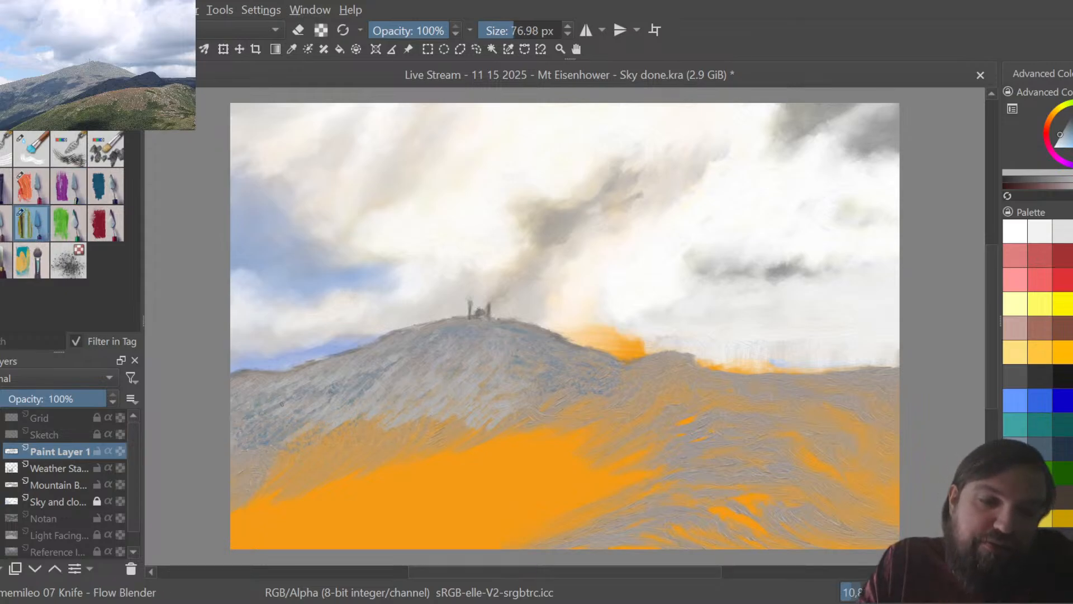
left_click(518, 31)
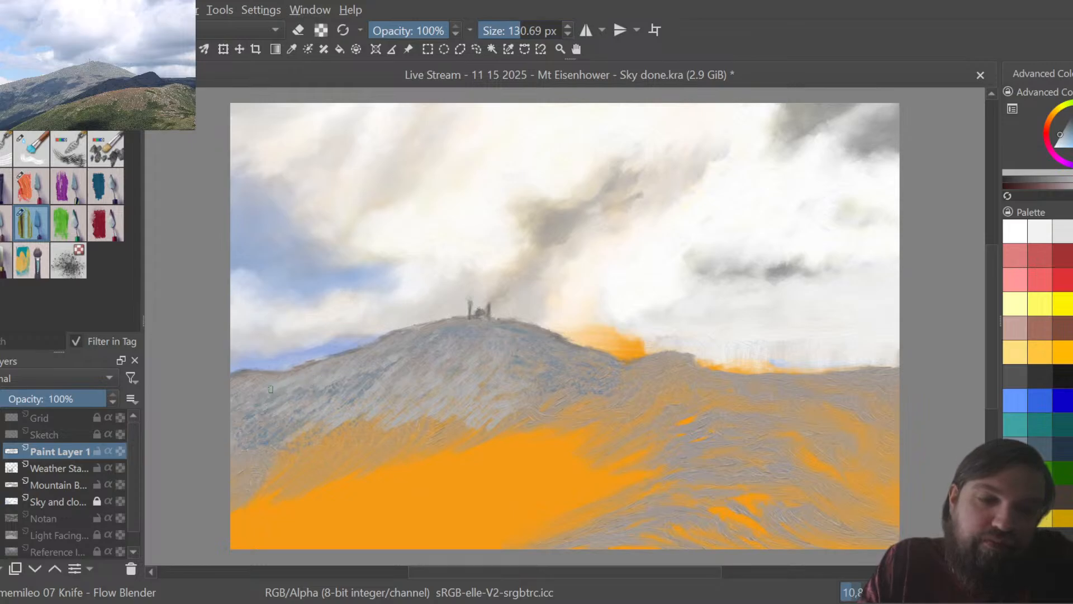
mouse_move(522, 31)
left_mouse_down()
mouse_move(509, 32)
mouse_move(529, 22)
mouse_move(518, 28)
left_mouse_up()
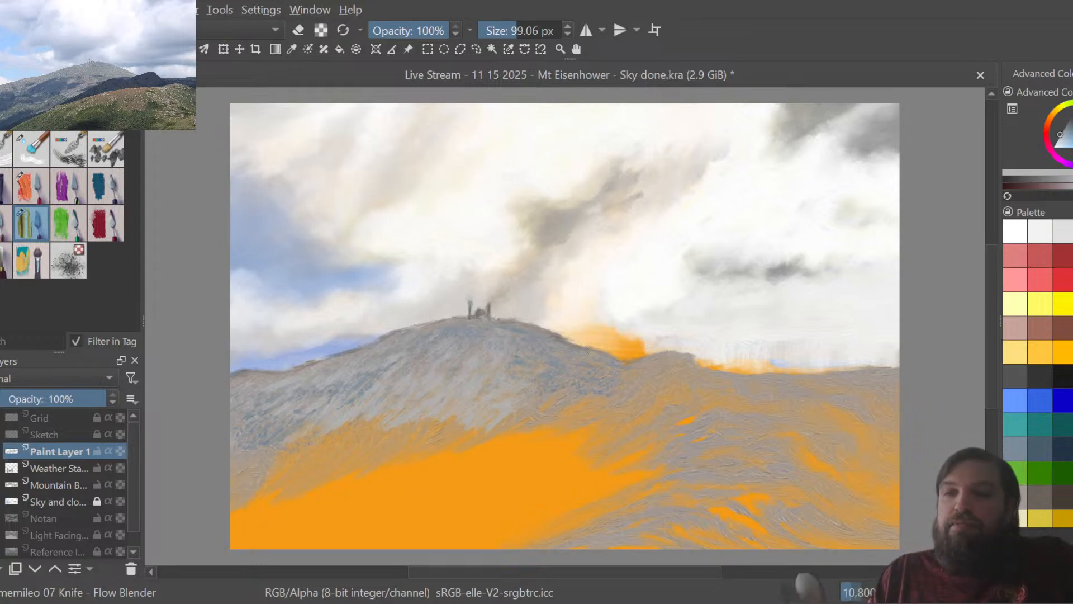
Add a new paint layer and scatter salmon-pink patches below the summit with the memileo 03 Knife - Grainy Grooves brush at 114 px.
left_click(1012, 255)
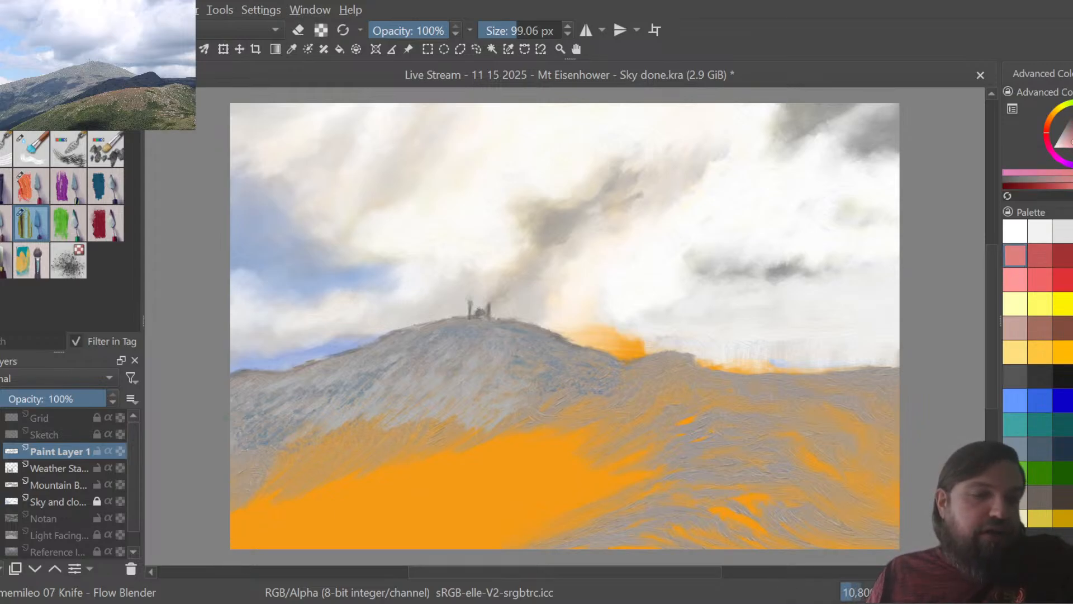
key("Insert")
left_click(68, 185)
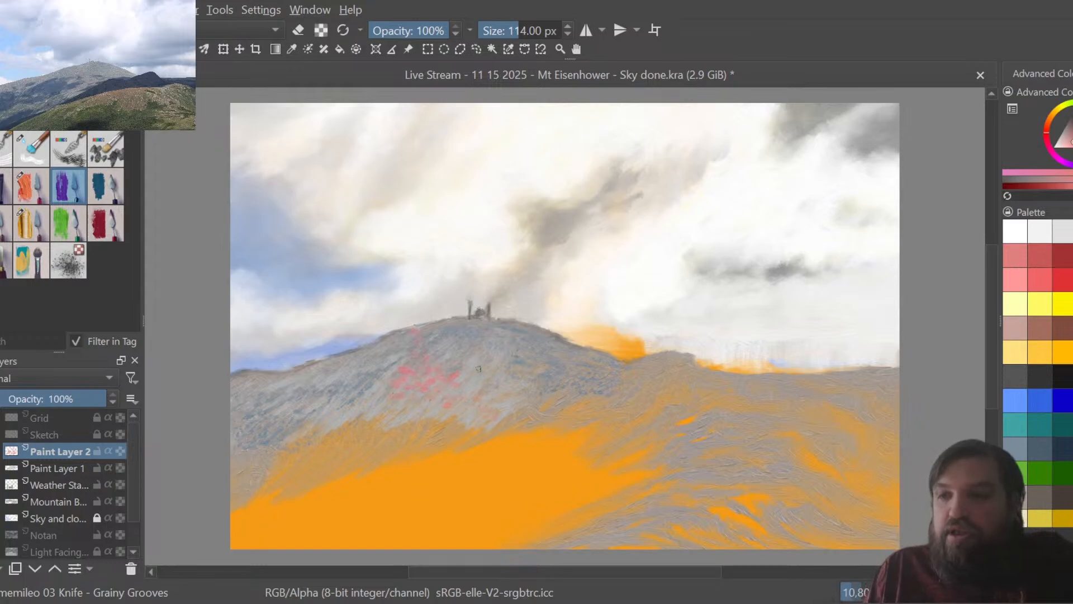
Paint reddish-brown patches over the pink area below the summit, on the lower slope, and along the mountain's far left edge.
left_click(1039, 322)
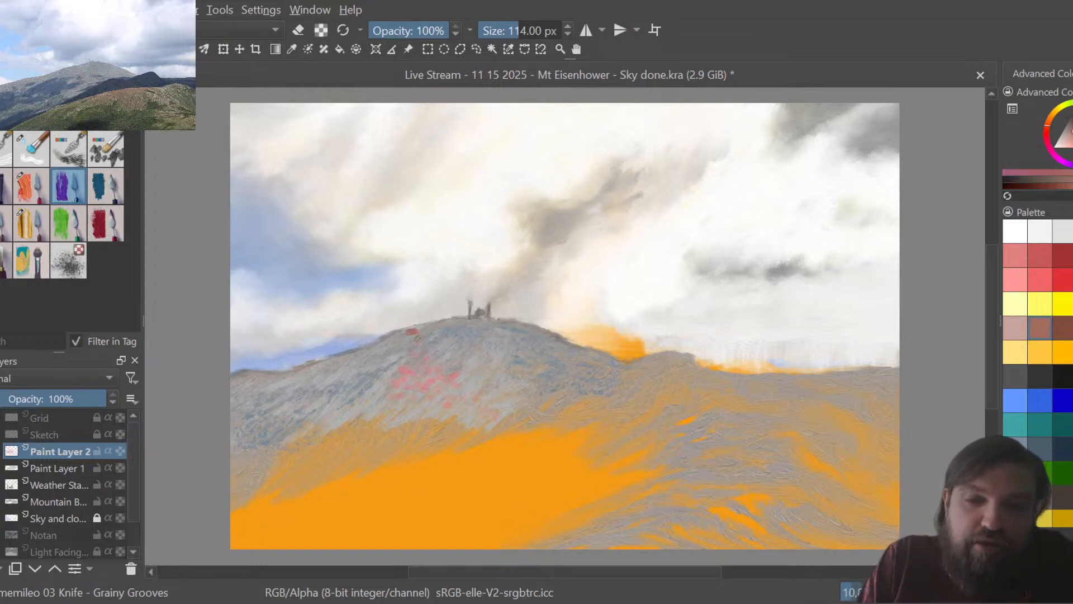
mouse_move(415, 334)
left_mouse_down()
mouse_move(408, 358)
mouse_move(441, 355)
mouse_move(395, 367)
mouse_move(448, 364)
mouse_move(442, 380)
mouse_move(458, 381)
mouse_move(393, 385)
mouse_move(402, 401)
mouse_move(434, 382)
left_mouse_up()
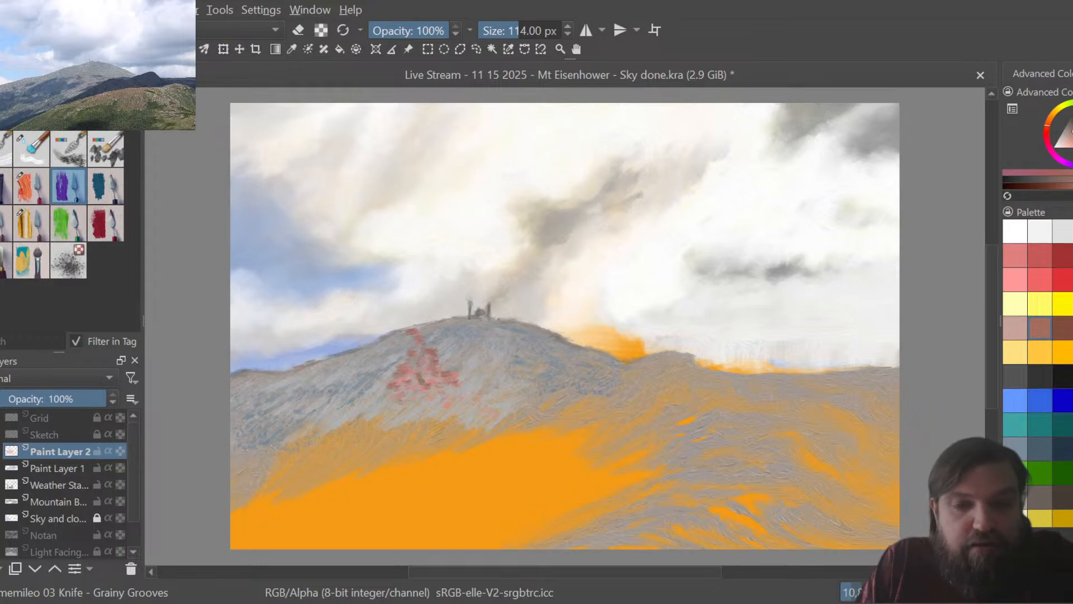
mouse_move(484, 384)
left_mouse_down()
mouse_move(463, 400)
mouse_move(486, 398)
mouse_move(480, 384)
mouse_move(492, 377)
mouse_move(534, 370)
mouse_move(499, 418)
left_mouse_up()
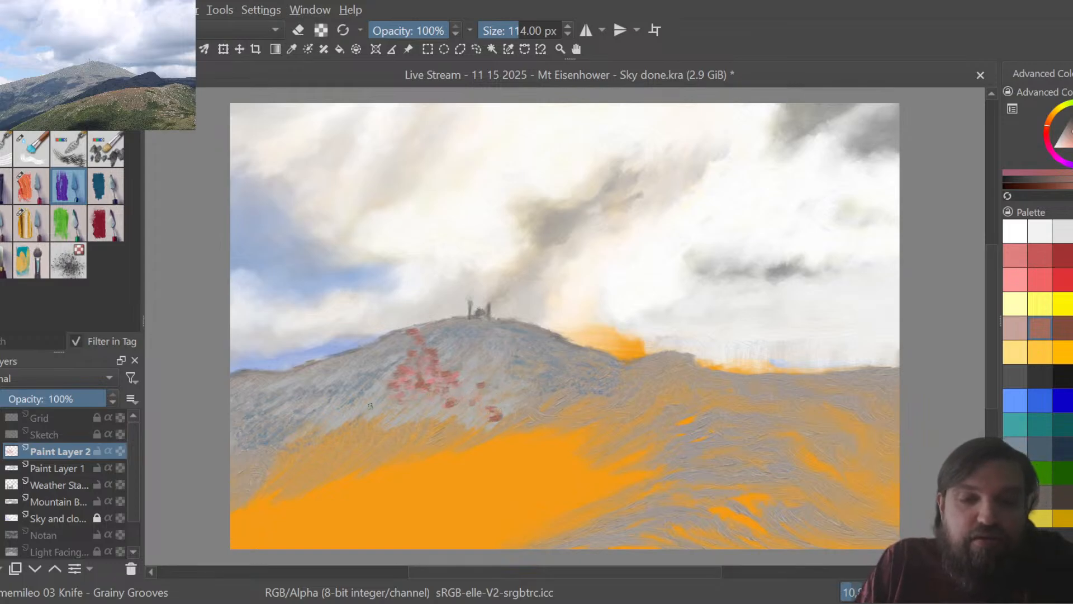
left_click_drag(243, 418, 234, 404)
left_click_drag(246, 401, 259, 386)
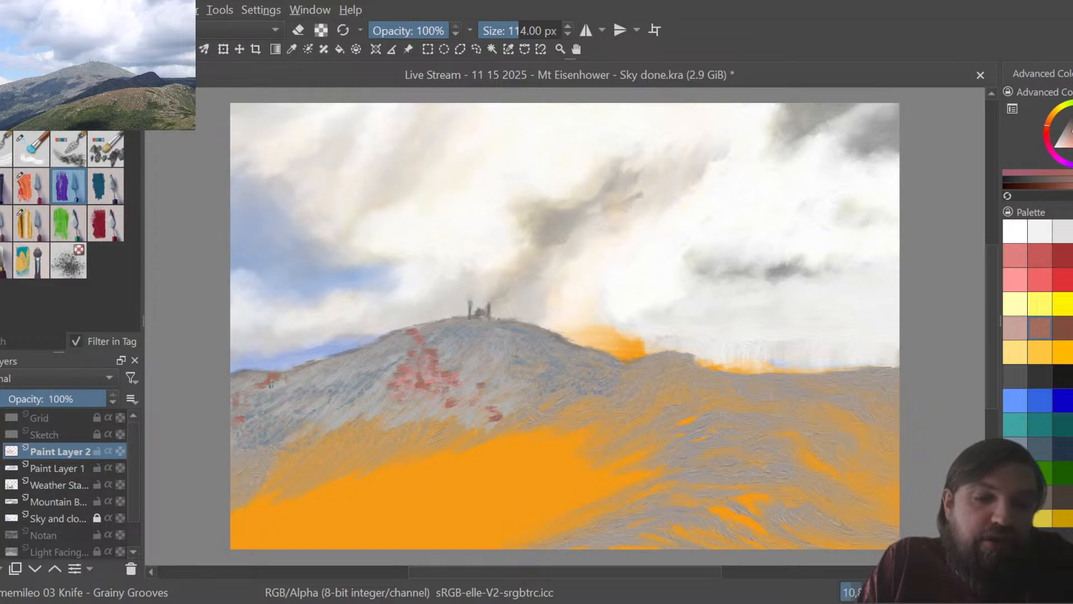
left_click_drag(254, 384, 244, 380)
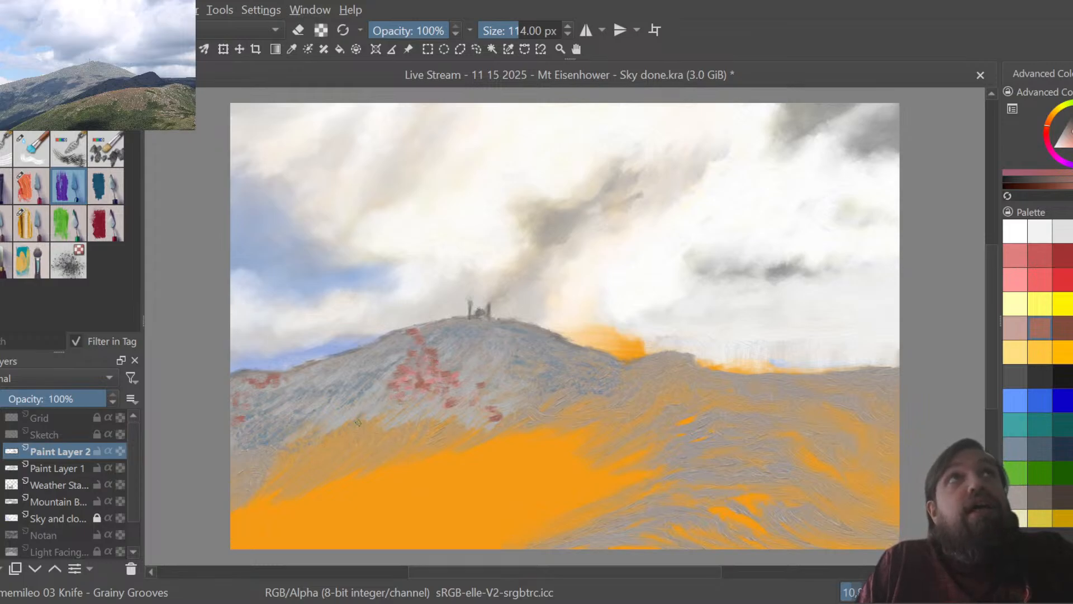
Paint reddish-brown patches along the mountain's lower left edge and across the slope right of the summit.
mouse_move(293, 437)
left_mouse_down()
mouse_move(342, 434)
mouse_move(402, 423)
left_mouse_up()
left_click_drag(257, 449, 316, 442)
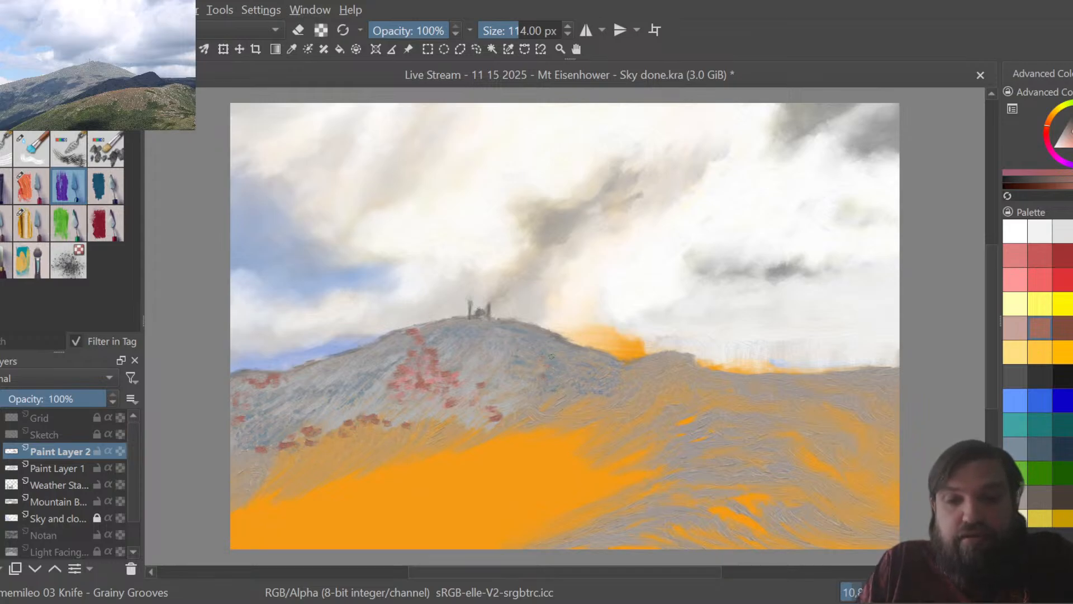
mouse_move(563, 346)
left_mouse_down()
mouse_move(606, 362)
mouse_move(602, 376)
mouse_move(625, 381)
left_mouse_up()
mouse_move(548, 383)
left_mouse_down()
mouse_move(563, 398)
mouse_move(572, 389)
left_mouse_up()
left_click_drag(546, 367, 525, 374)
left_click_drag(523, 353, 525, 358)
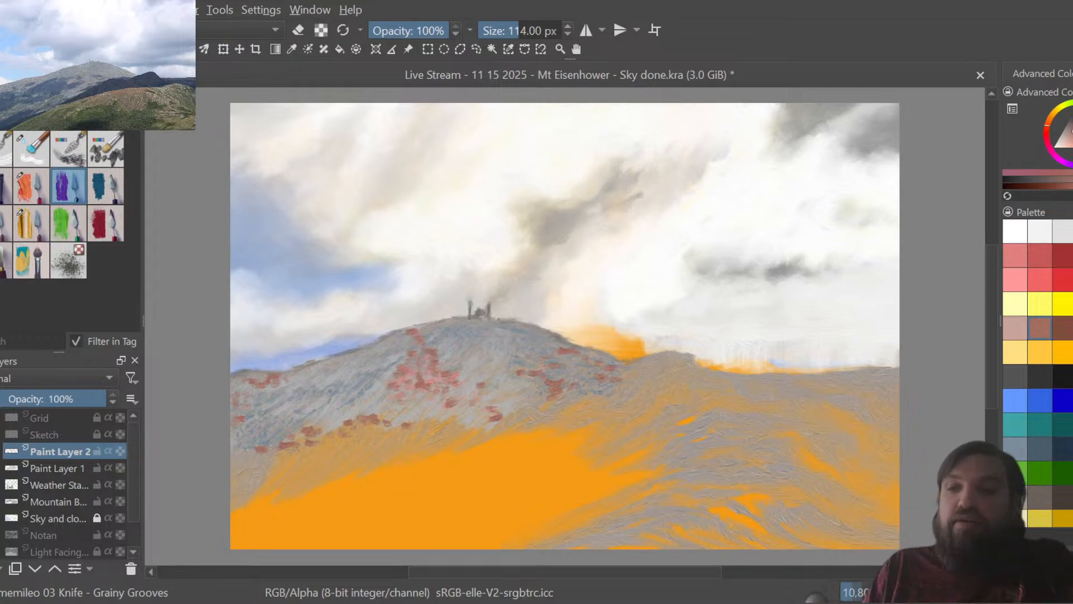
Scatter golden-yellow patches in a slightly lightened shade over the reddish-brown areas below the summit, on the right slope and along the left and lower edges.
left_click(1071, 352)
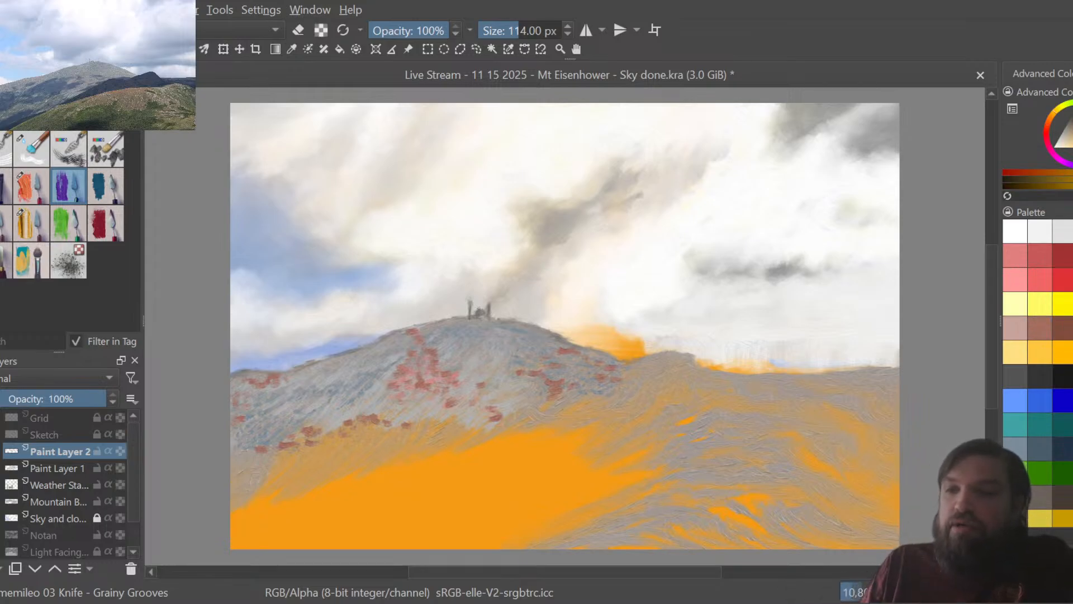
key("l")
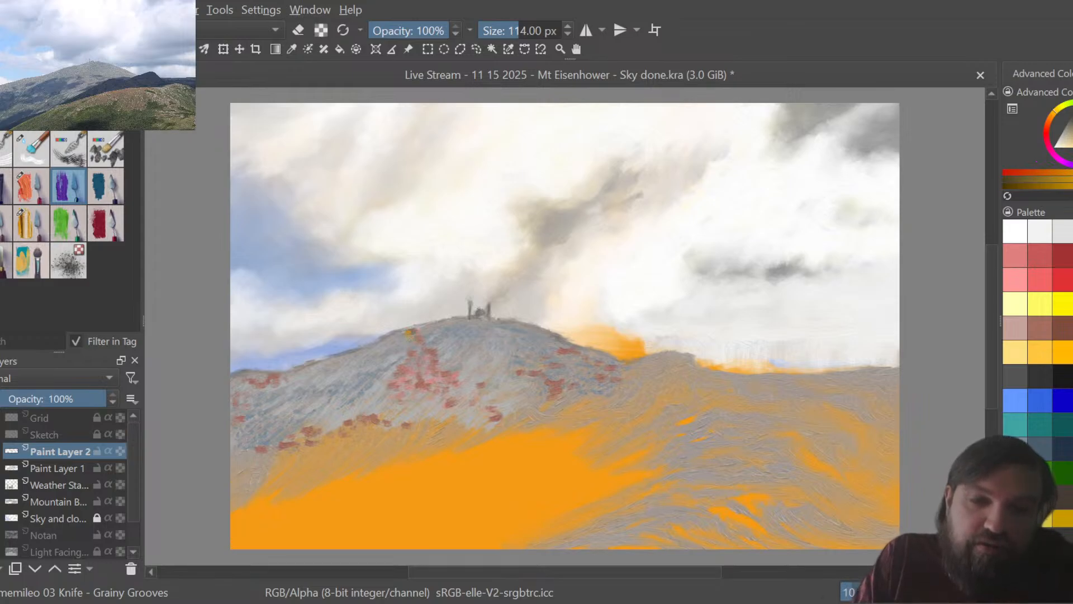
left_click_drag(414, 338, 440, 352)
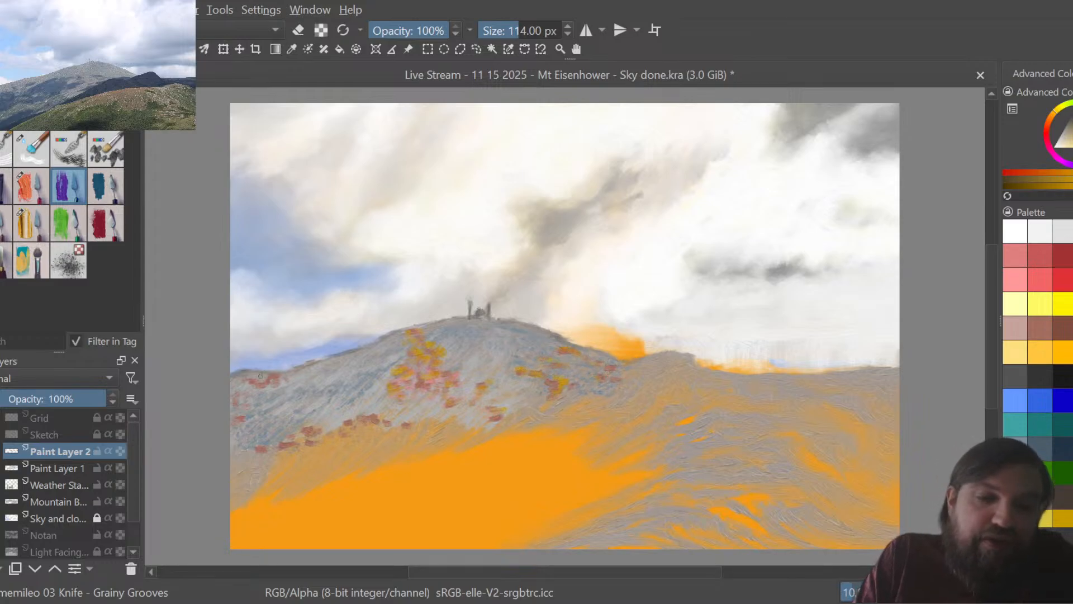
left_click_drag(244, 386, 288, 379)
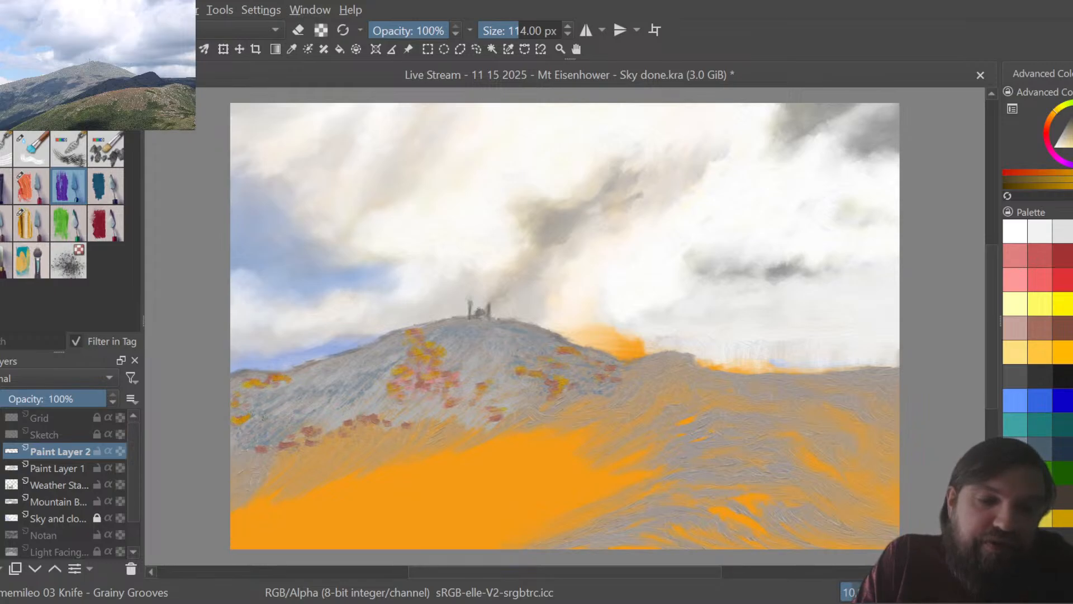
left_click_drag(257, 447, 295, 443)
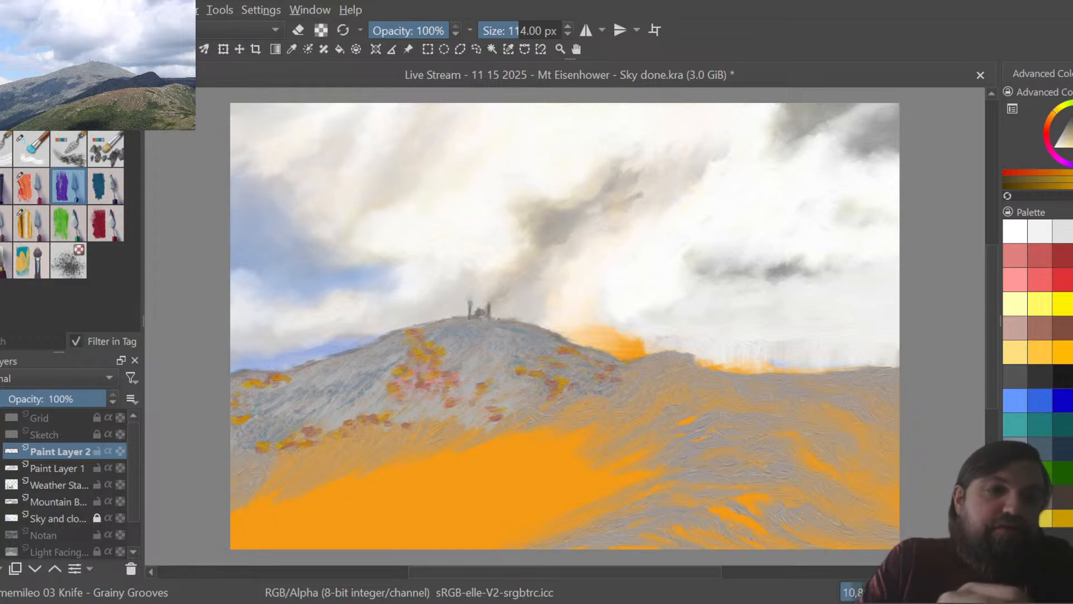
Blend the yellow and reddish-brown patches into the gray mountain with the memileo 07 Knife - Flow Blender brush at 99.06 px.
left_click(31, 224)
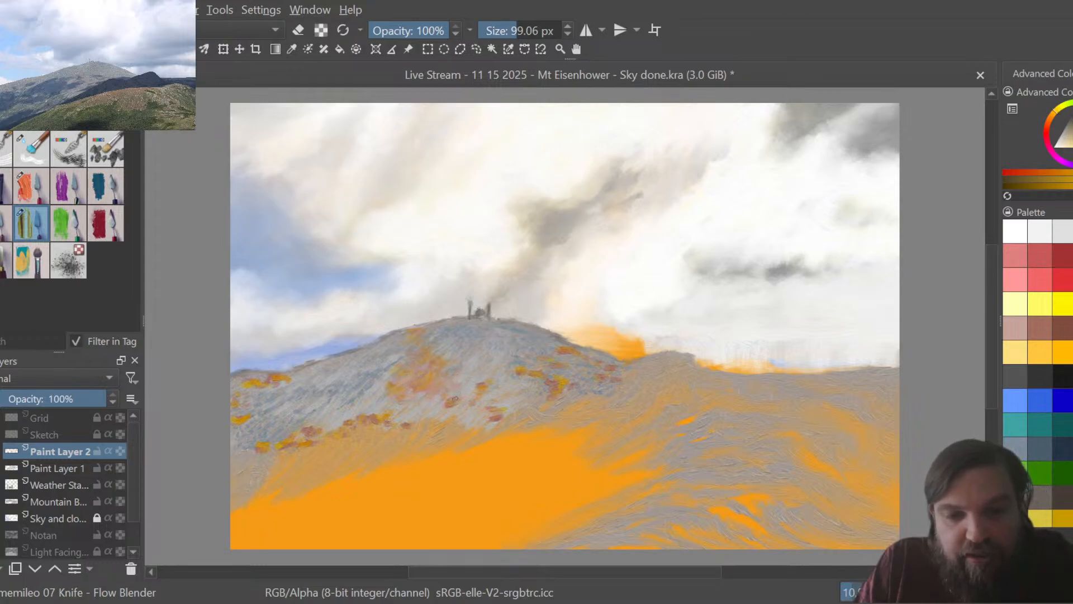
left_click_drag(454, 399, 439, 408)
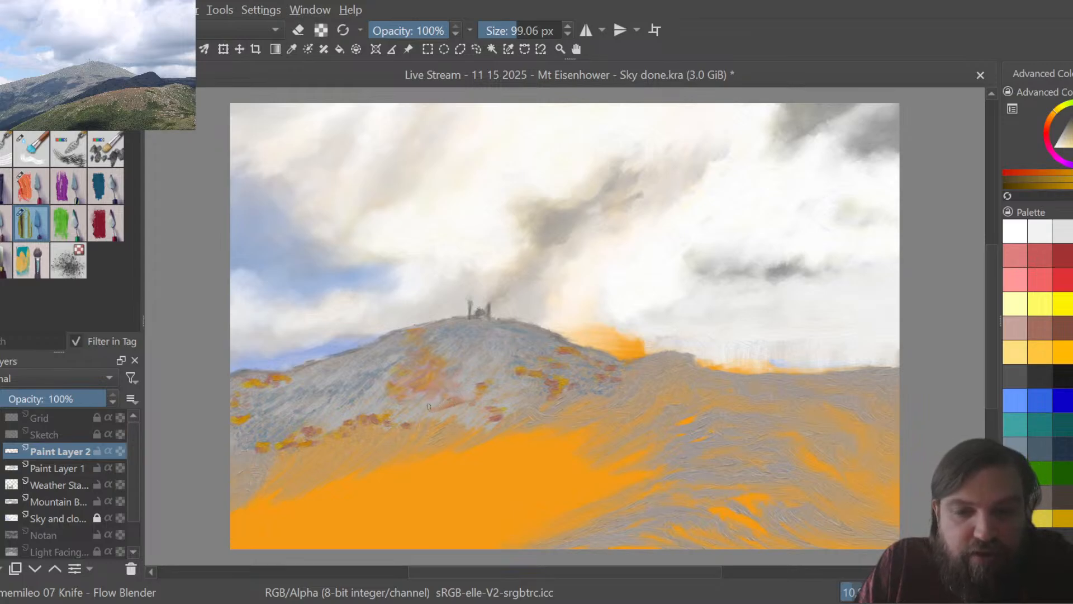
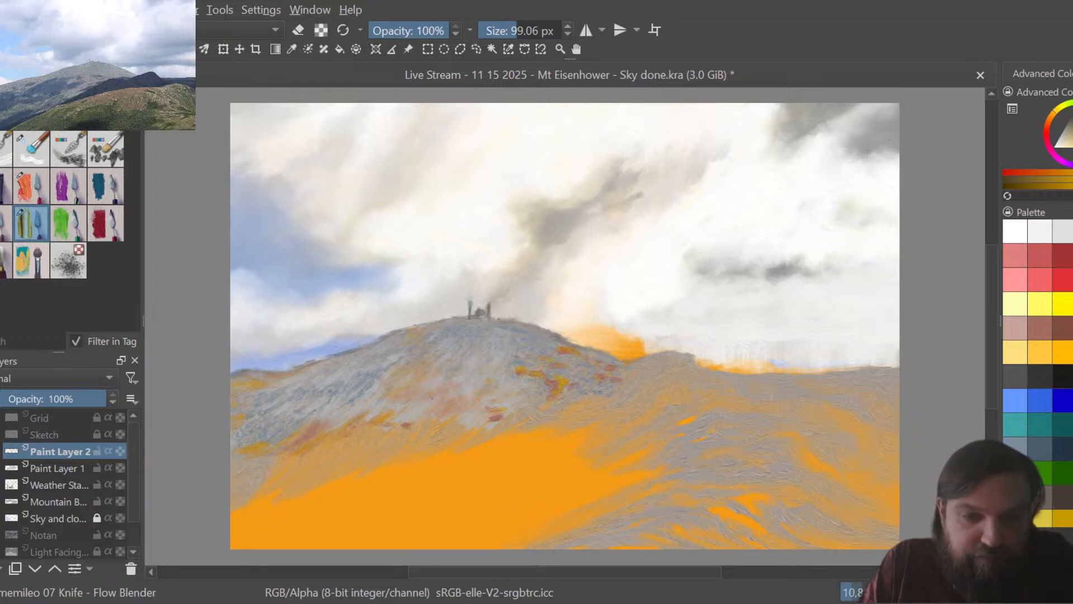
left_click_drag(483, 427, 488, 411)
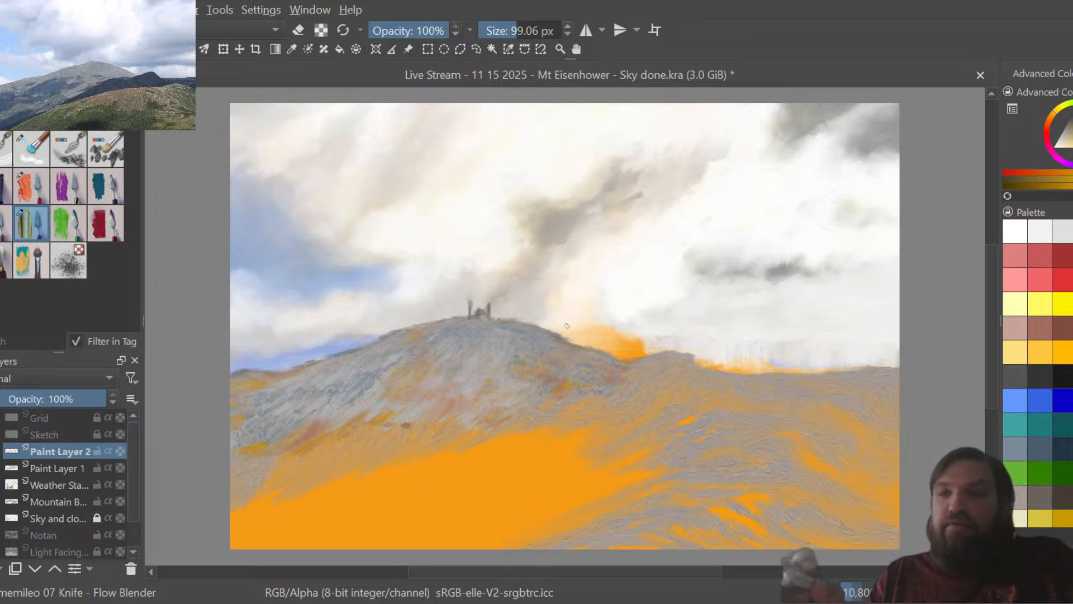
Paint gray strokes over the blended color patches with the memileo 03 Knife - Grainy Grooves brush at 114 px and soften them with the Flow Blender.
left_click(1071, 231)
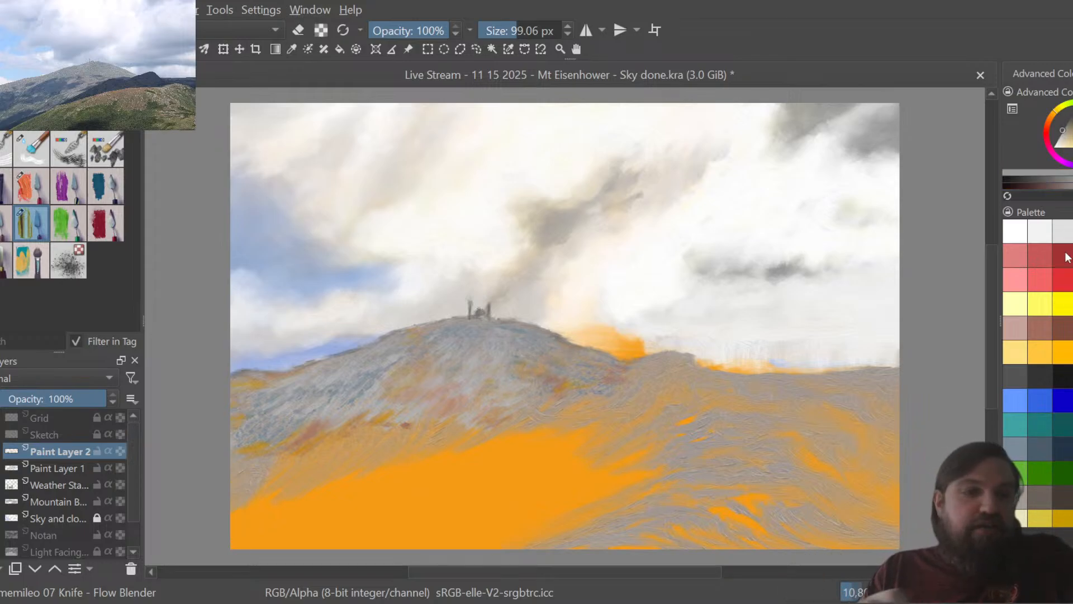
left_click(68, 186)
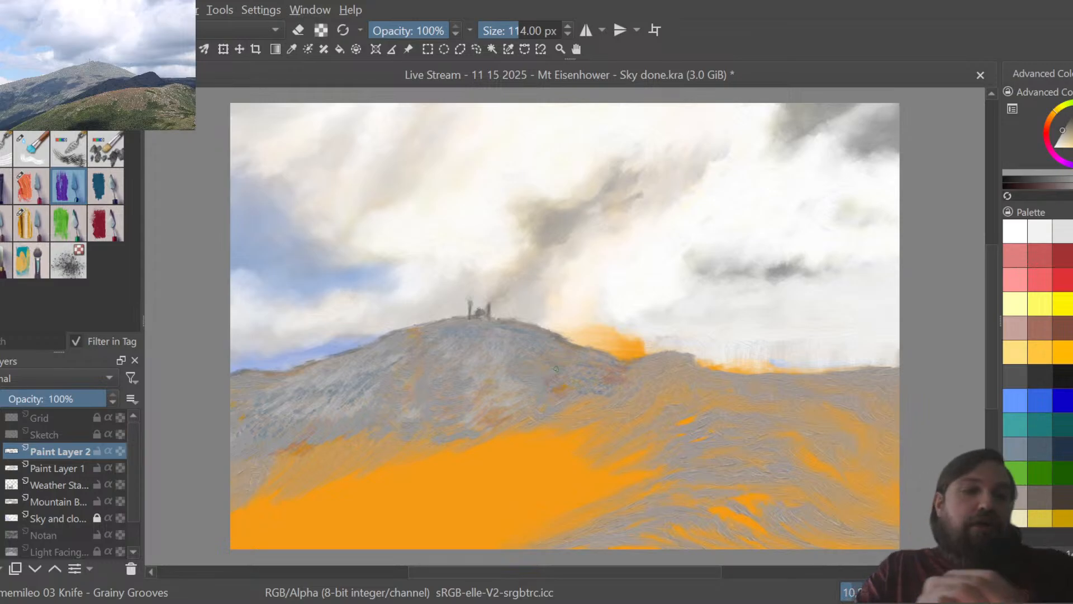
left_click(31, 224)
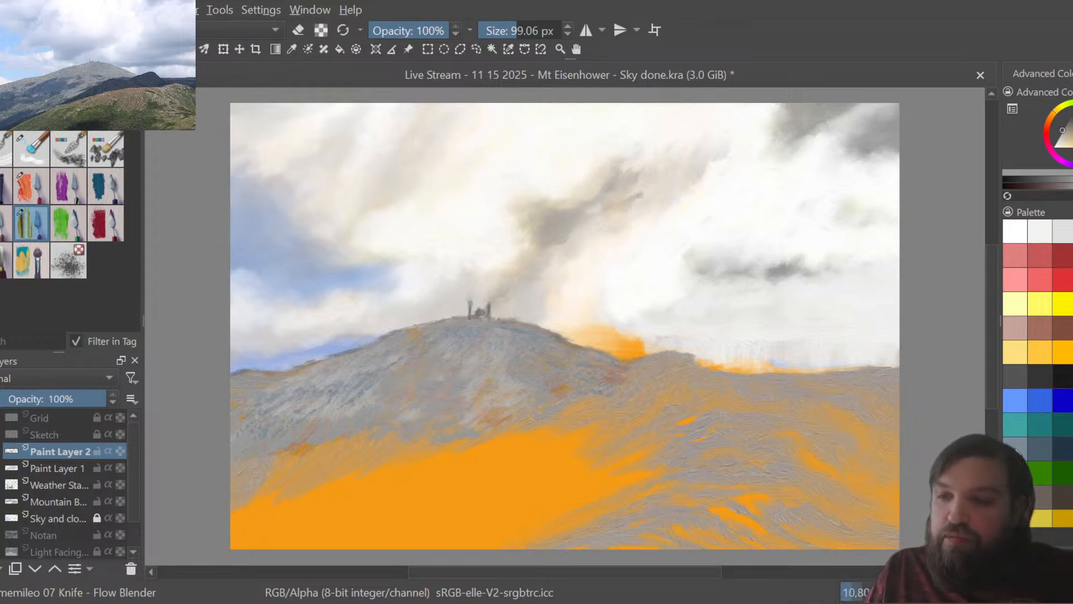
Paint dark blue-gray strokes along the mountain's lower edge with the memileo 03 Knife - Grainy Grooves brush at 114 px, adding lighter blue-gray strokes among them.
left_click(1043, 445)
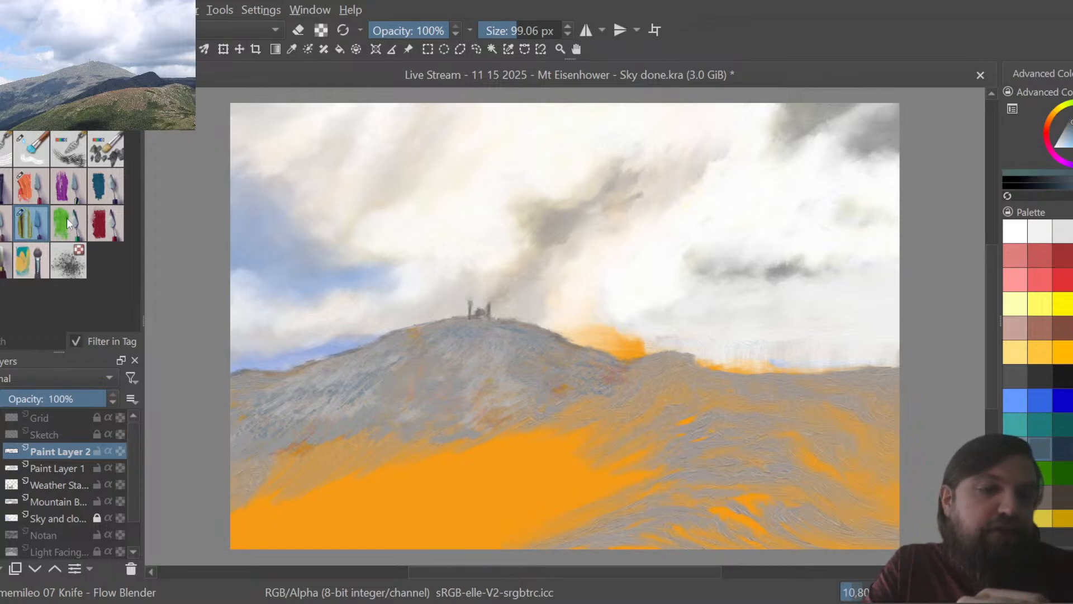
left_click(60, 191)
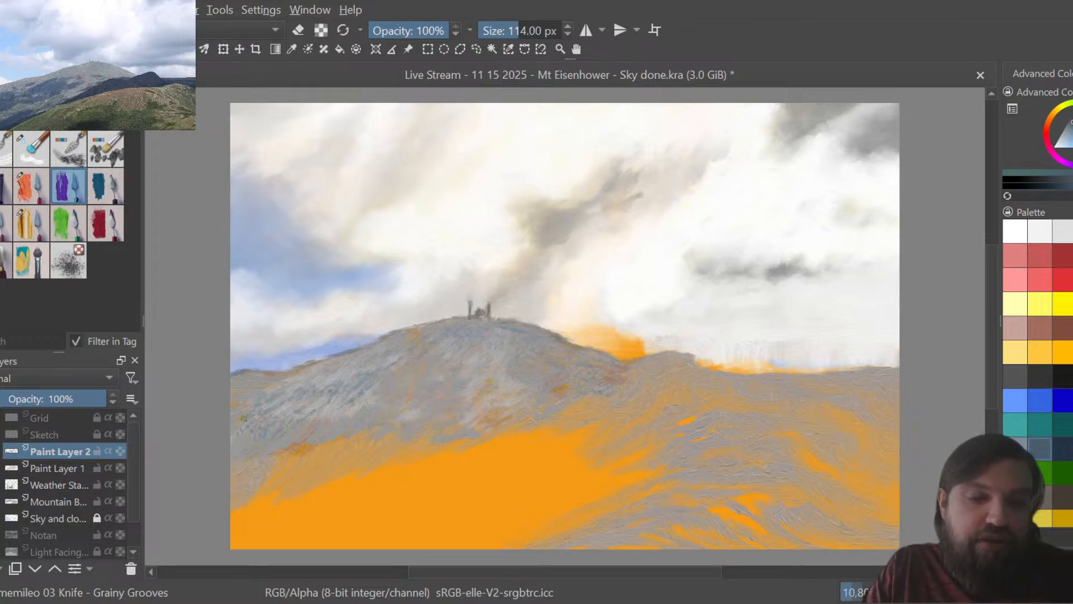
mouse_move(244, 418)
left_mouse_down()
mouse_move(240, 452)
mouse_move(264, 462)
mouse_move(238, 463)
mouse_move(285, 462)
mouse_move(363, 434)
mouse_move(359, 447)
mouse_move(387, 434)
mouse_move(383, 448)
mouse_move(439, 423)
mouse_move(551, 443)
mouse_move(417, 418)
mouse_move(445, 439)
mouse_move(449, 429)
mouse_move(535, 420)
left_mouse_up()
mouse_move(425, 456)
left_mouse_down()
mouse_move(438, 445)
mouse_move(428, 442)
left_mouse_up()
mouse_move(397, 454)
left_mouse_down()
mouse_move(413, 439)
mouse_move(400, 437)
left_mouse_up()
left_click_drag(358, 458, 381, 445)
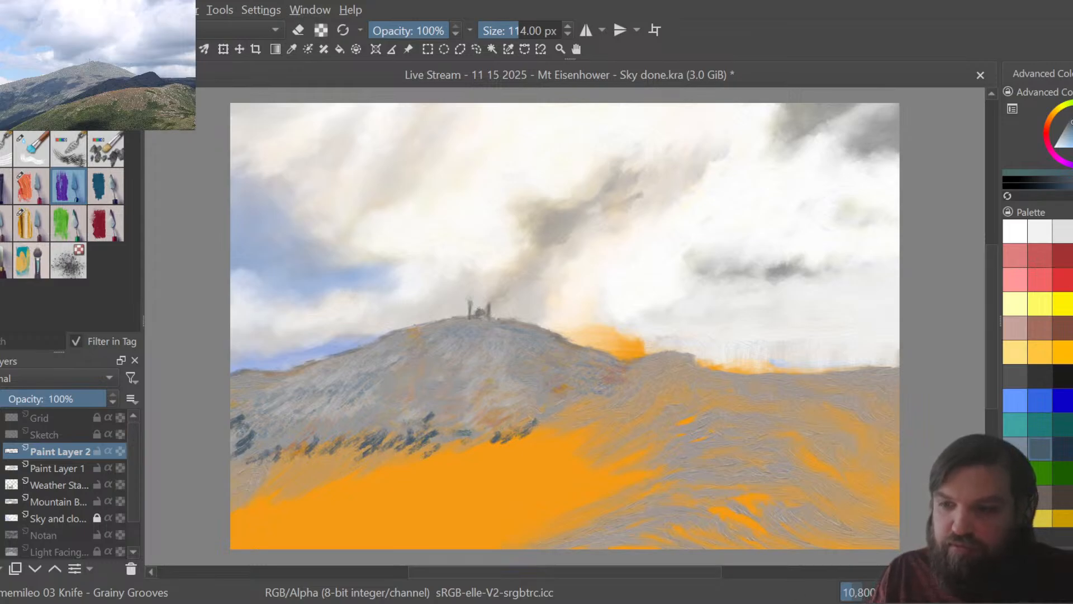
left_click(1014, 448)
mouse_move(305, 453)
left_mouse_down()
mouse_move(317, 442)
mouse_move(249, 443)
left_mouse_up()
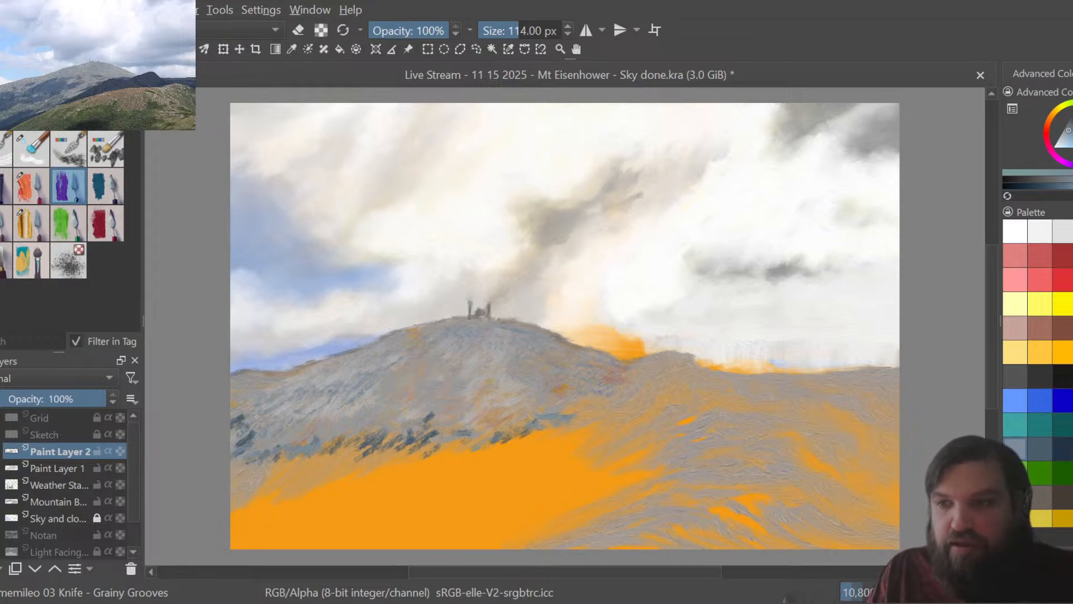
Blend the dark strokes along the mountain's base with the Flow Blender knife, and work blue-grey Grainy Grooves texture into the slope.
left_click(490, 398, "ctrl")
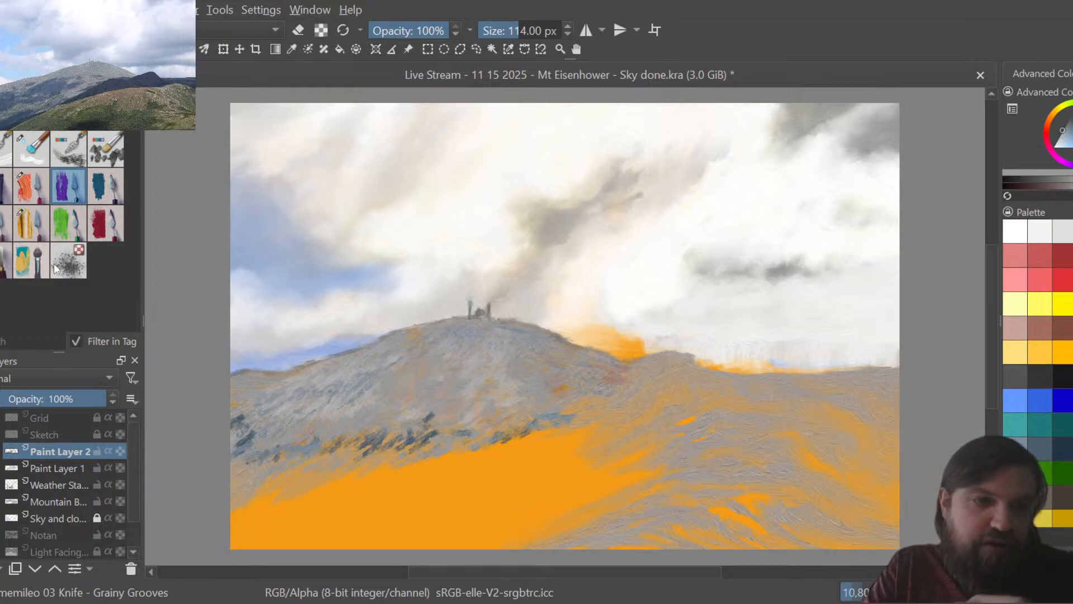
left_click(29, 217)
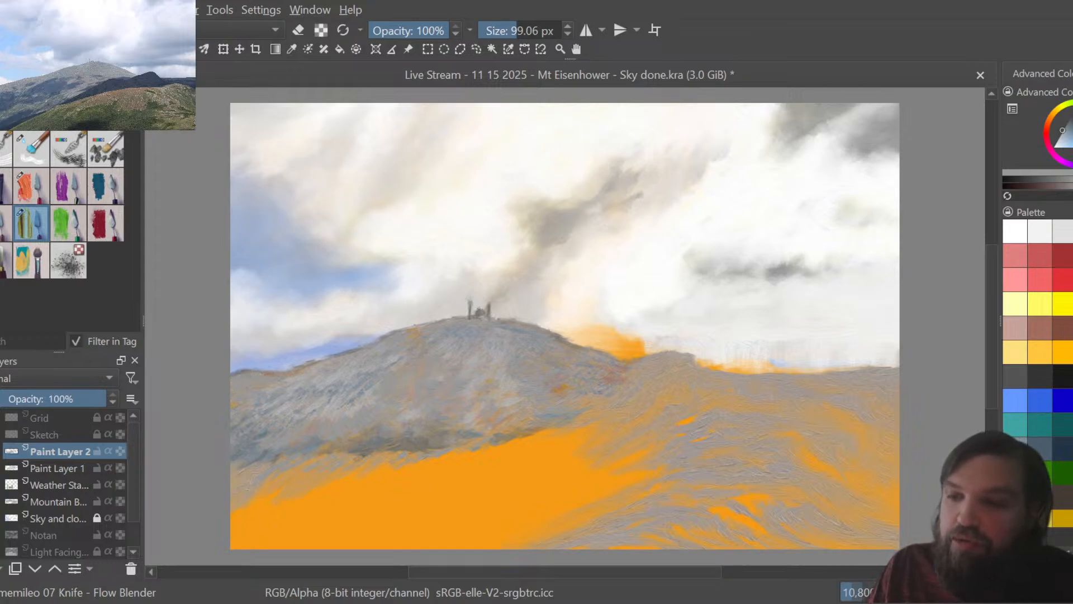
left_click(1069, 130)
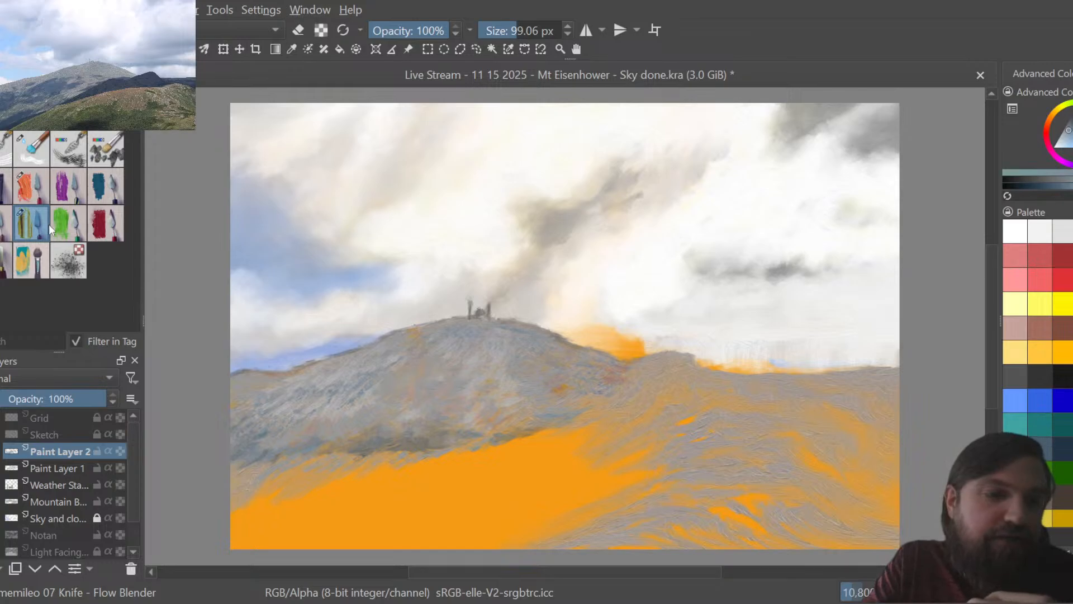
left_click(67, 186)
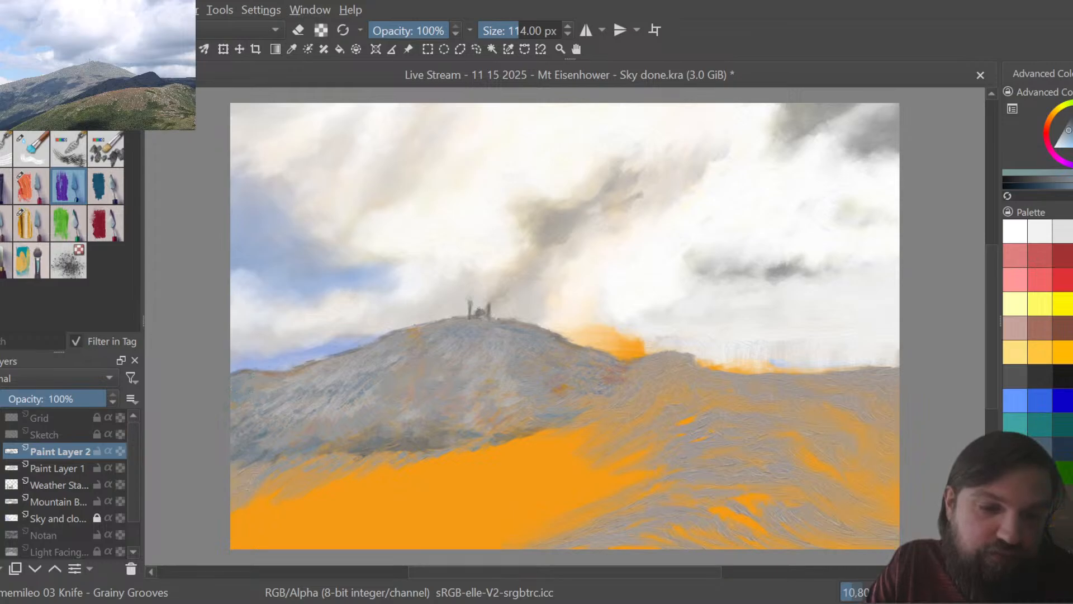
left_click(40, 225)
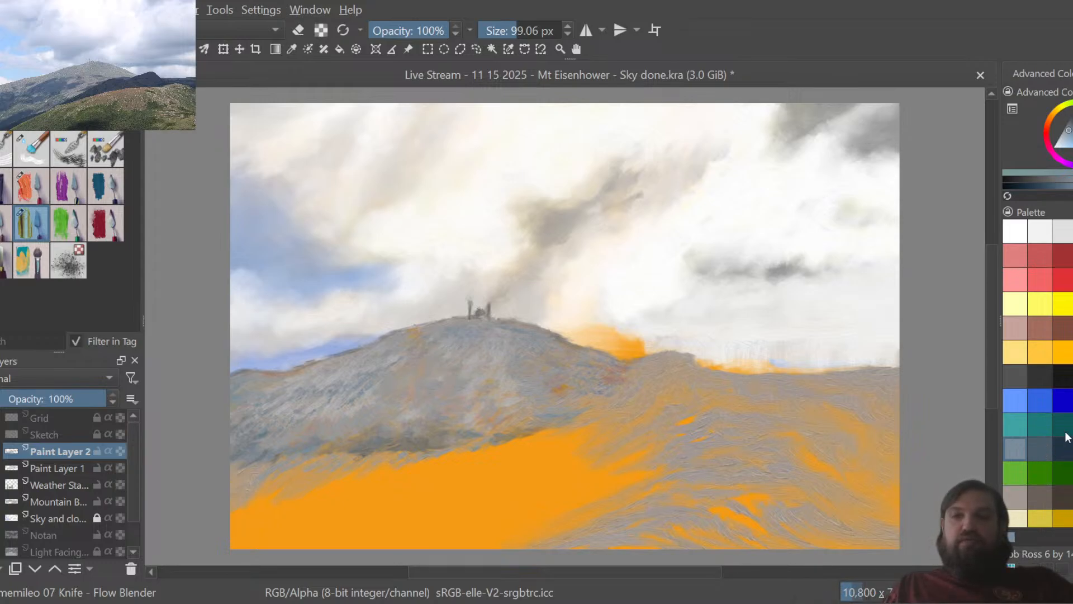
Paint a dark grey-brown crevice down the middle of the mountain with the Grainy Grooves knife and soften it with Flow Blender.
left_click(1038, 498)
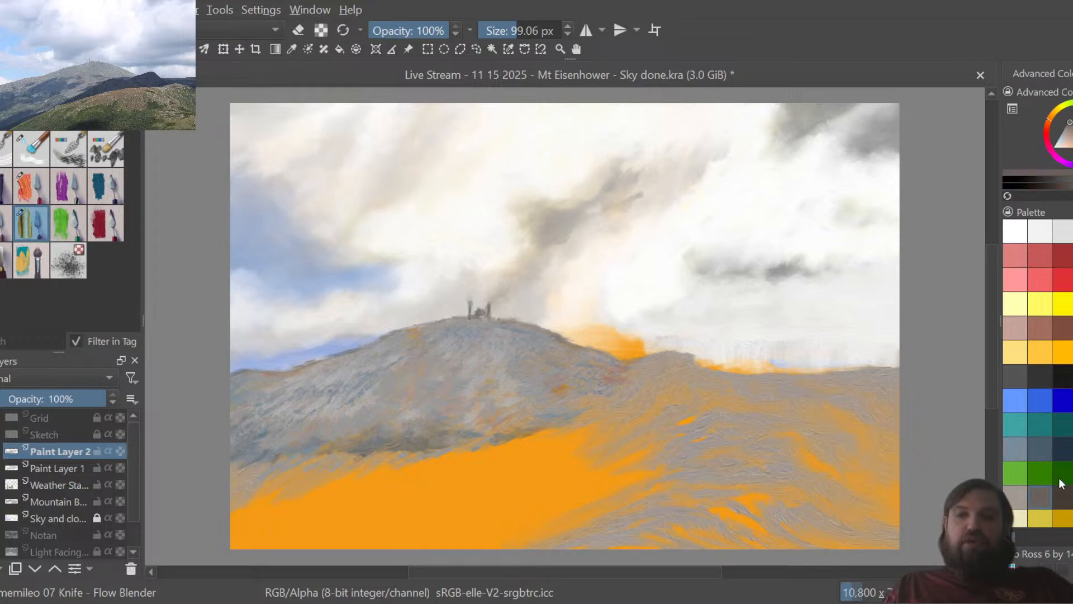
left_click(67, 185)
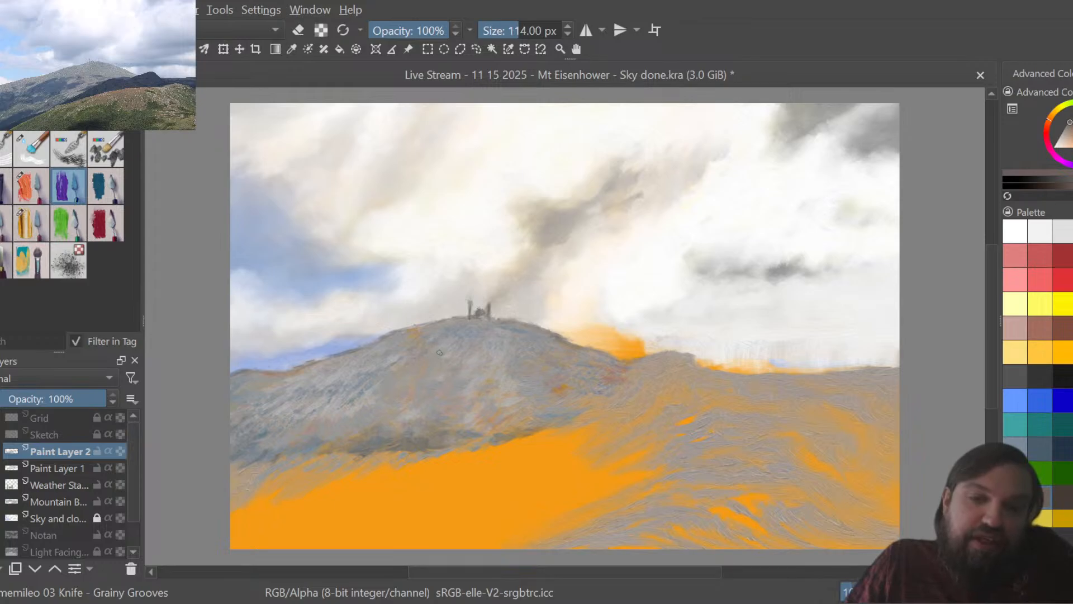
left_click_drag(423, 363, 422, 391)
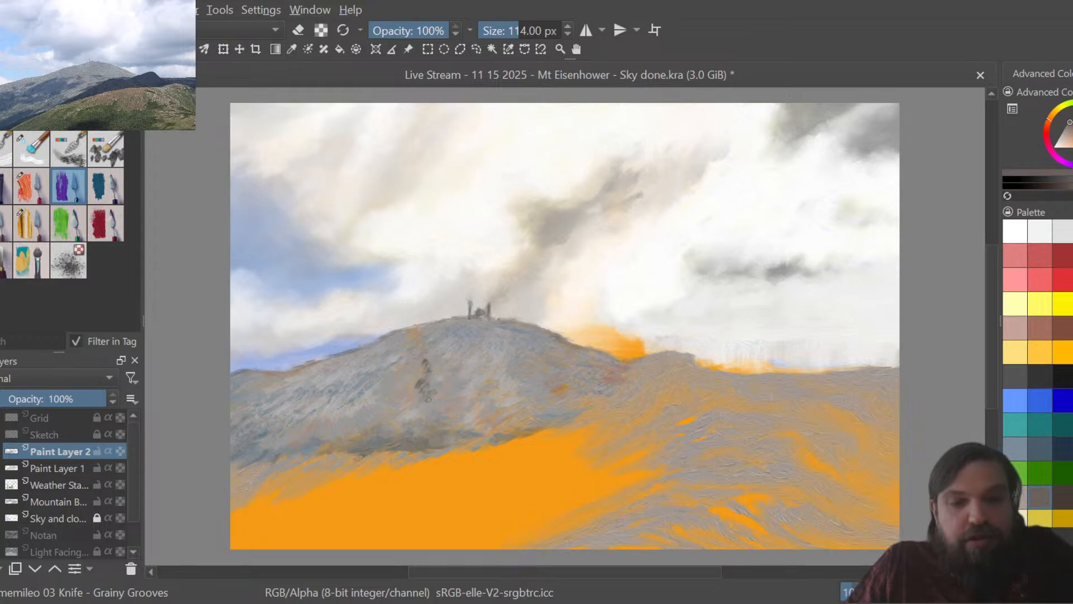
left_click_drag(426, 405, 431, 414)
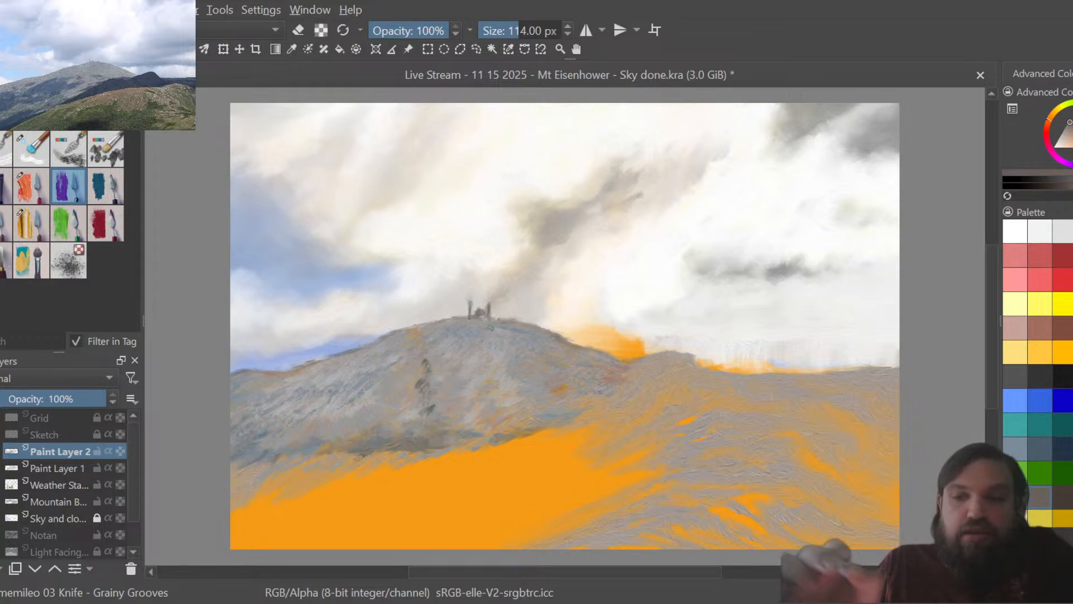
left_click(459, 367, "ctrl")
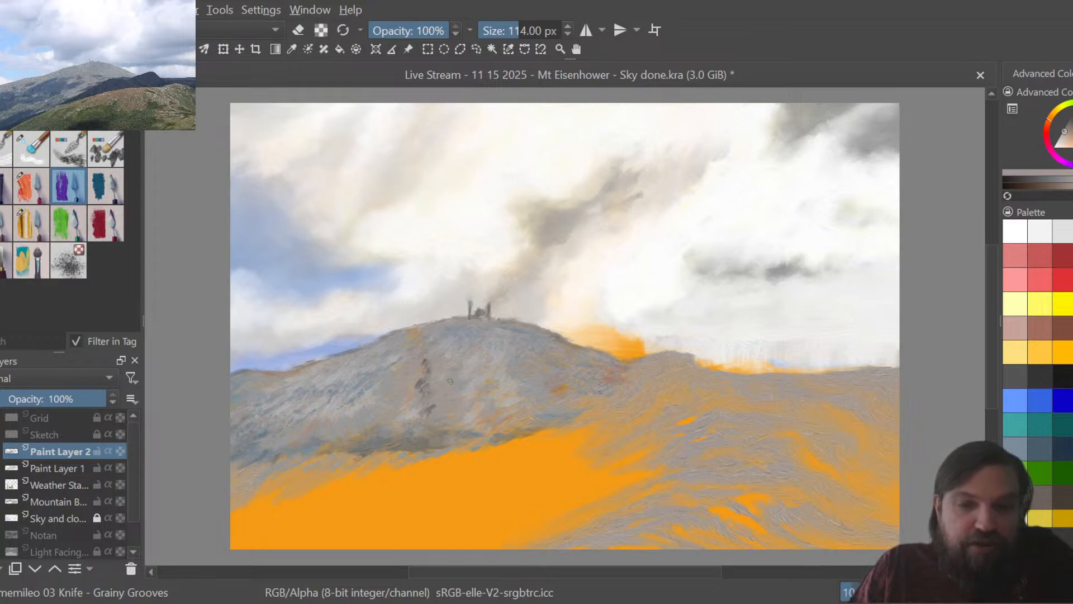
left_click(32, 224)
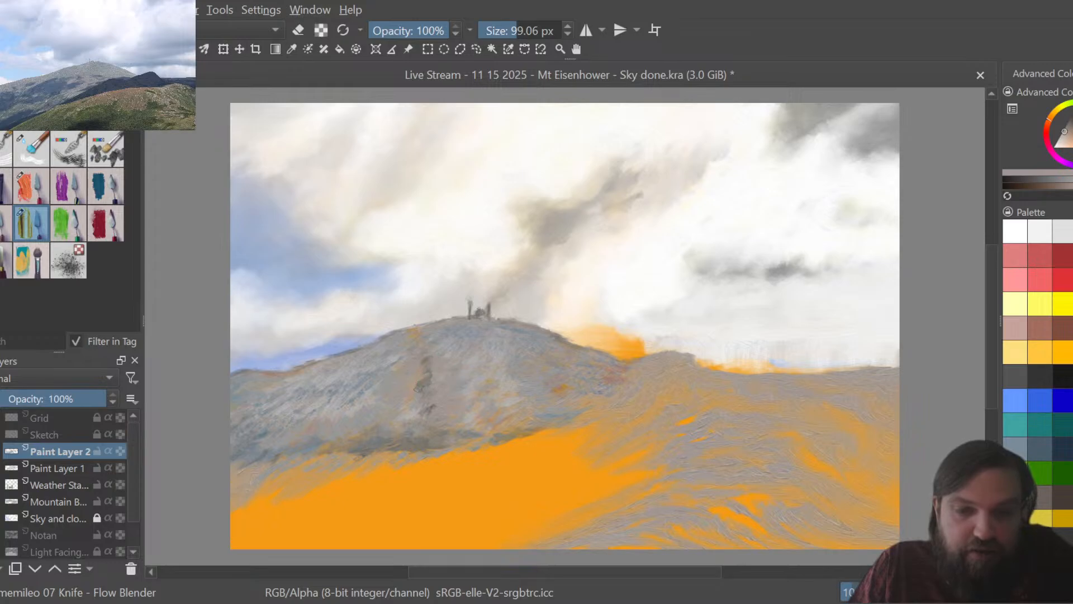
key("ctrl+s")
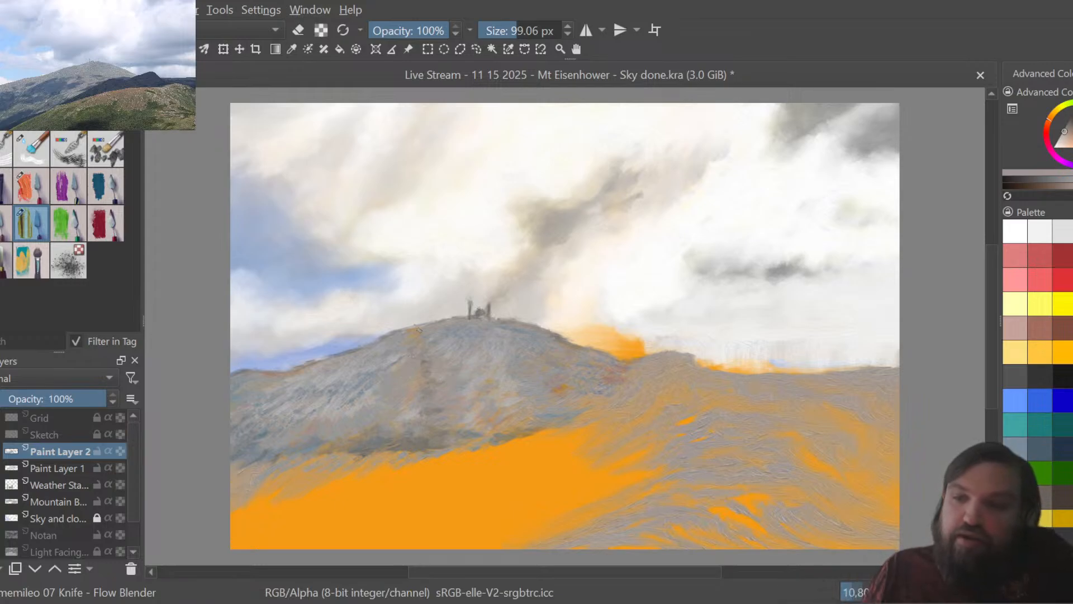
Add slate blue-grey Grainy Grooves strokes beside the mountain's central crevice and blend them with the Flow Blender knife.
left_click(1012, 438)
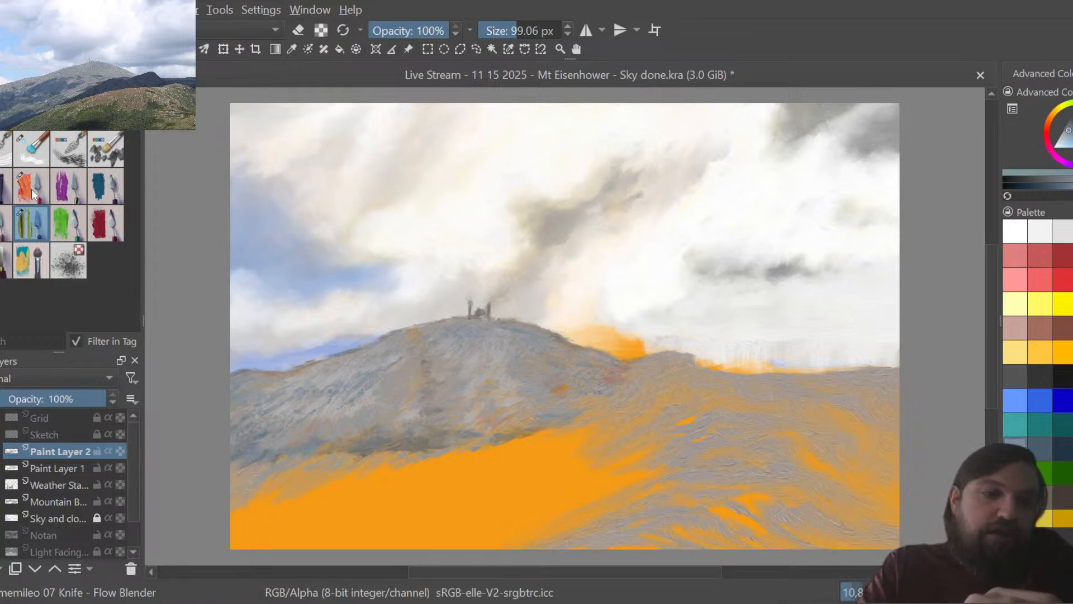
left_click(68, 186)
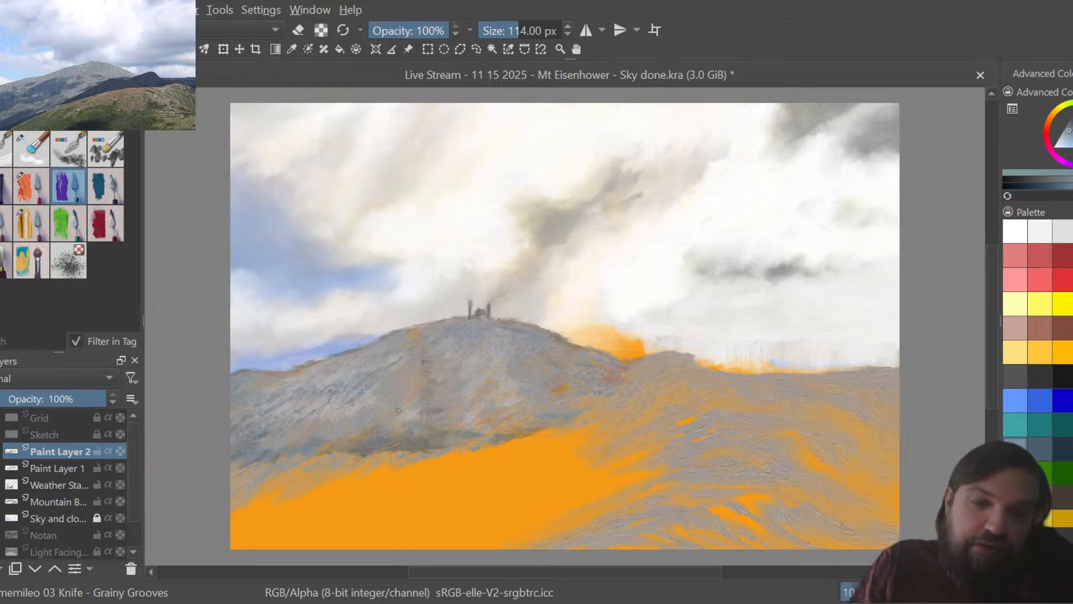
left_click_drag(392, 410, 415, 363)
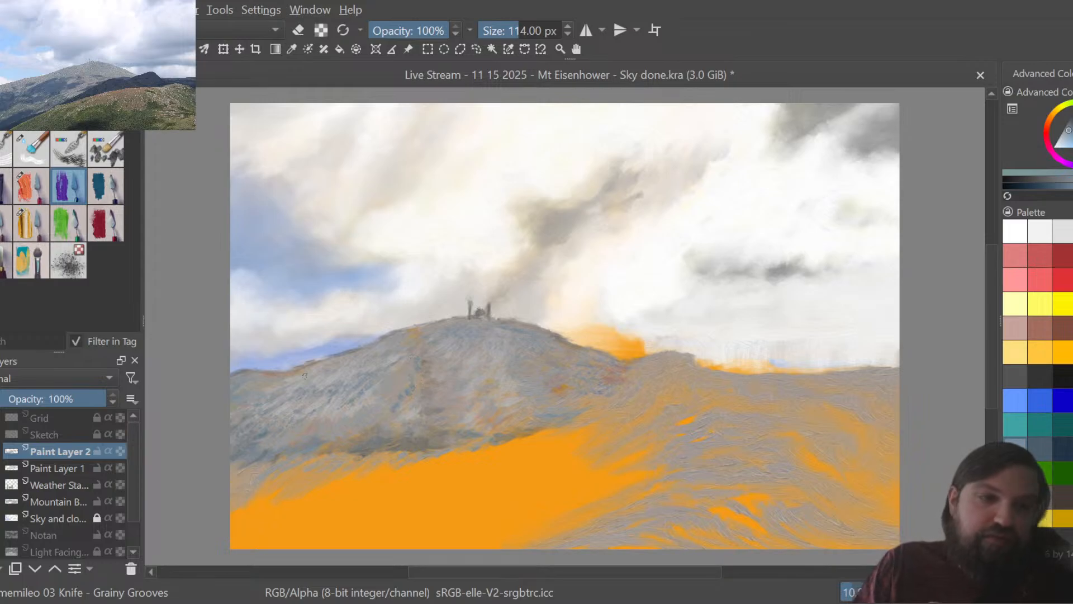
left_click(48, 221)
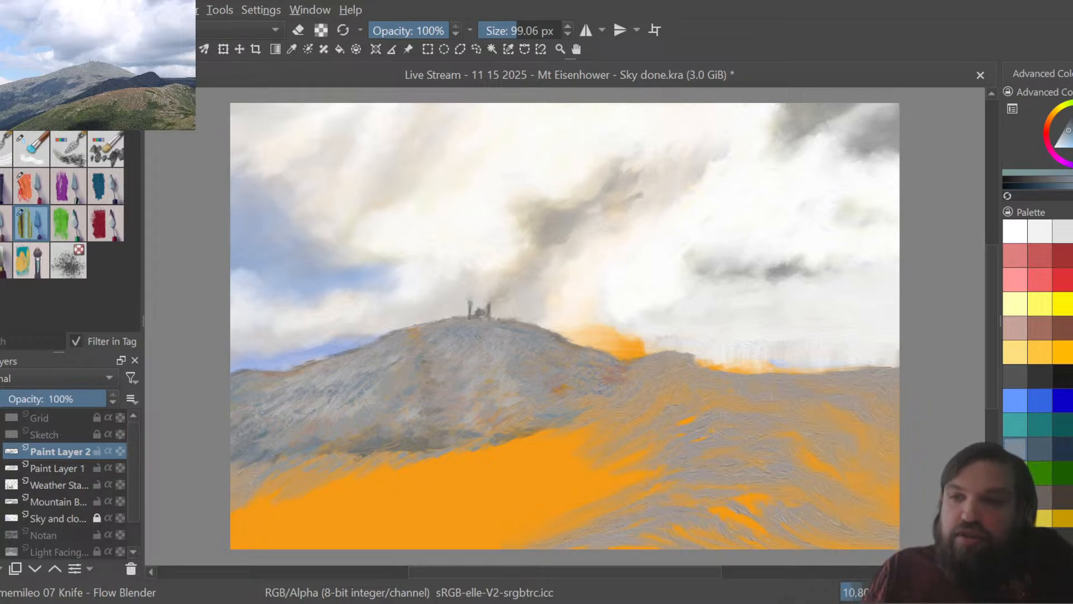
Paint light grey highlights on the mountain's central slope with the Grainy Grooves knife and smooth them with Flow Blender.
left_click(1065, 230)
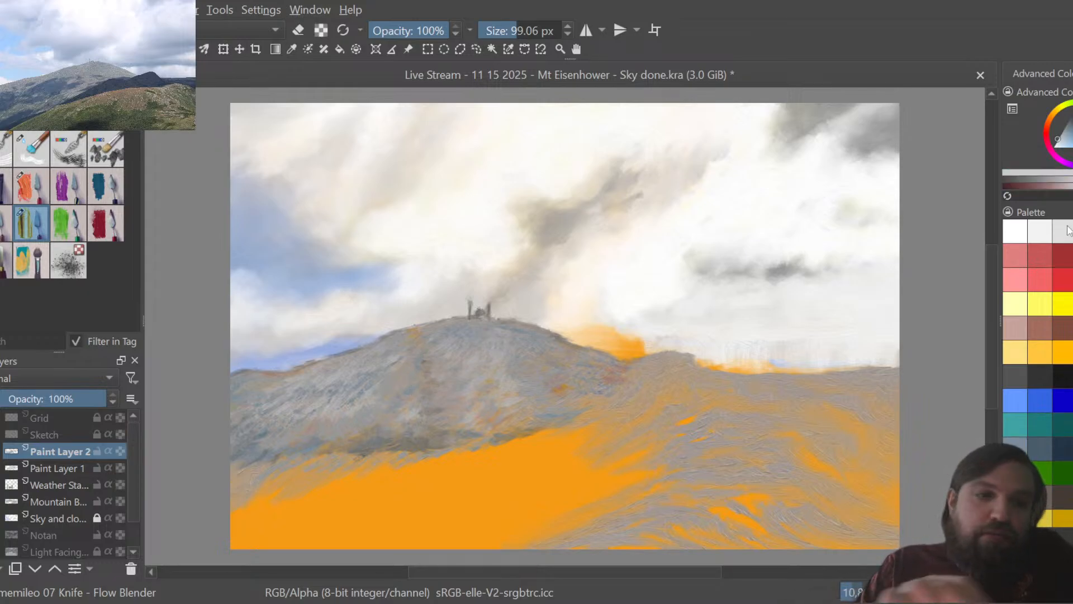
left_click(71, 185)
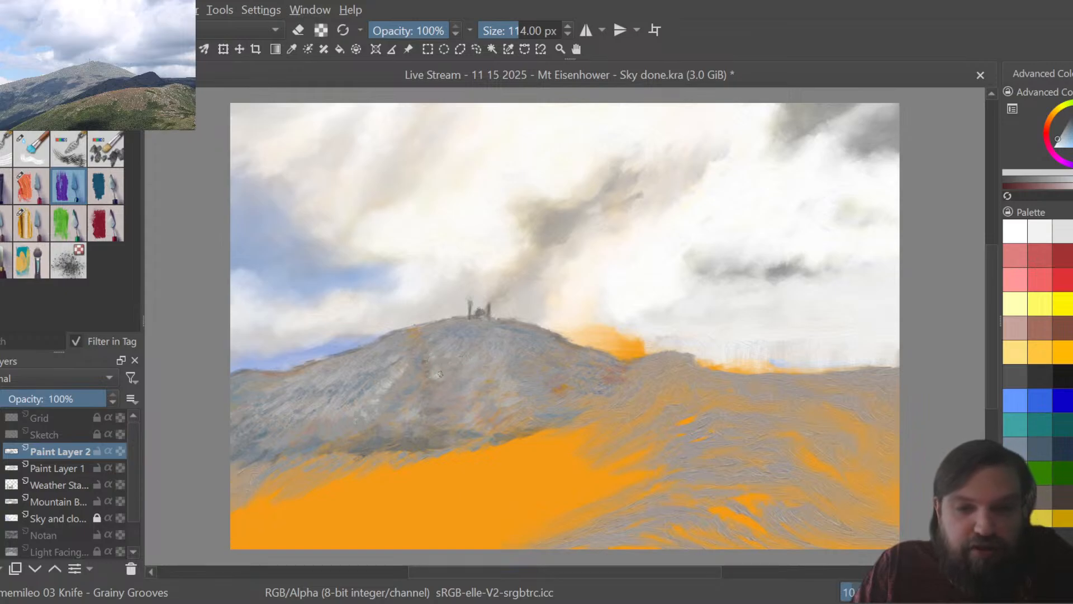
left_click_drag(430, 387, 419, 419)
key("slash")
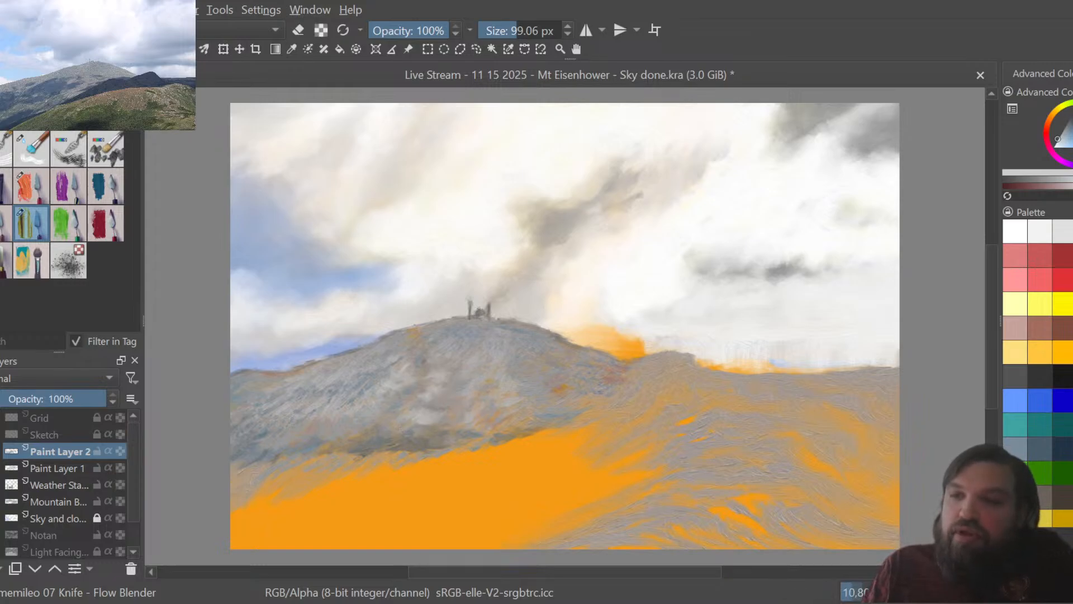
Darken the paint colour by two shades, add Grainy Grooves shading to the mountain slope, and blend it with Flow Blender.
key("k")
key("k")
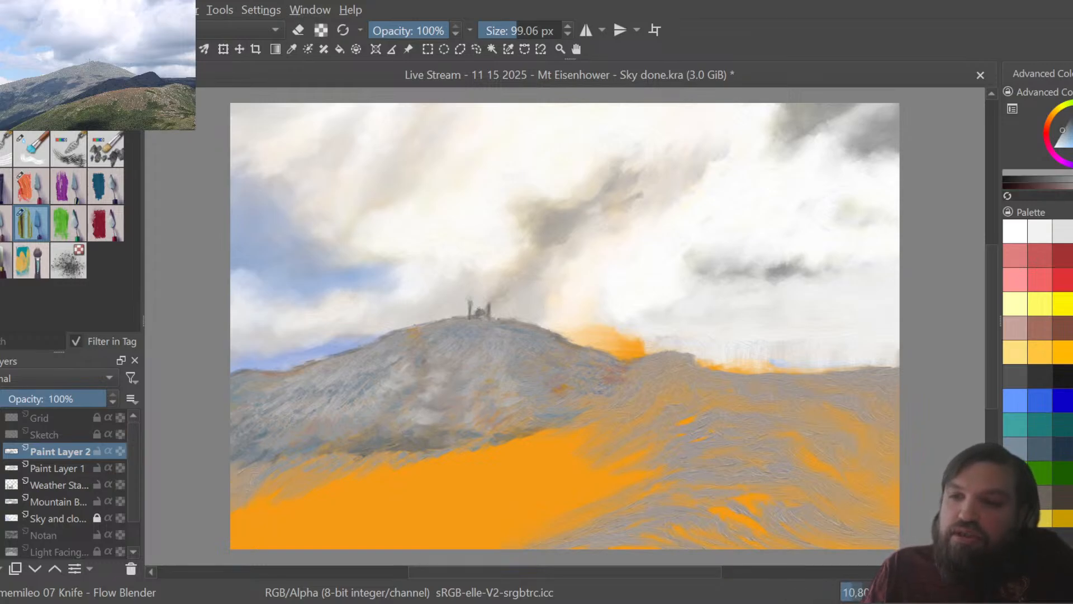
left_click(69, 188)
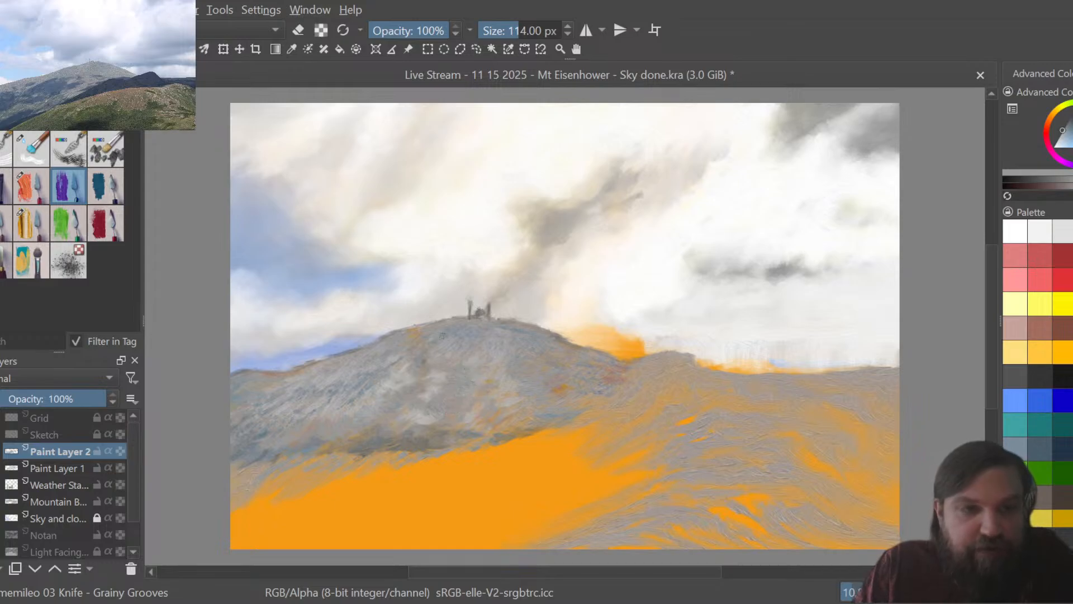
left_click(31, 224)
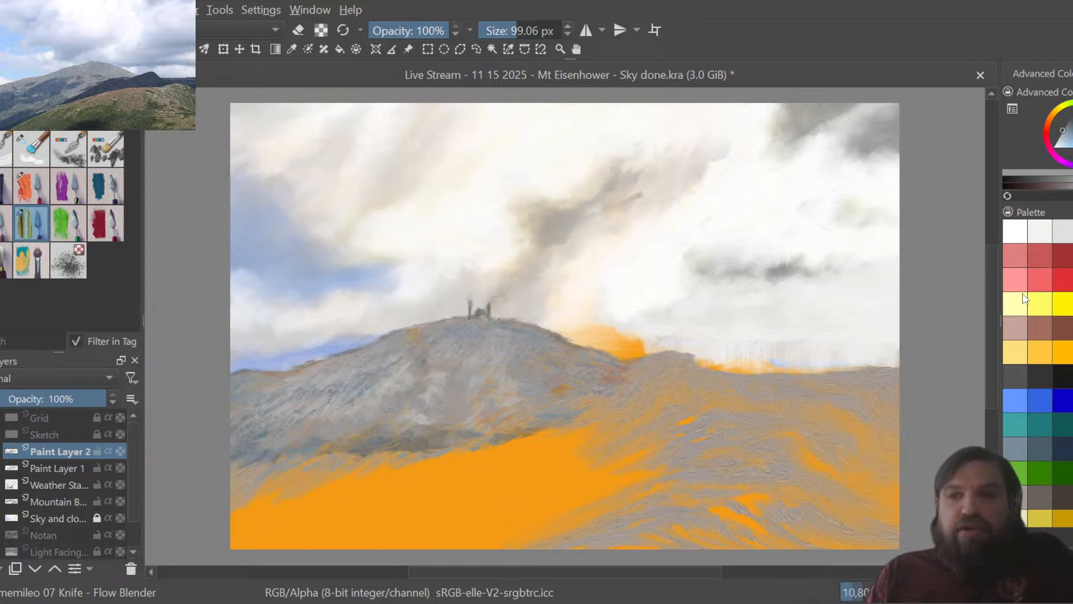
Place a small light-red accent on the mountain slope with the Dabs knife and blend it in with Flow Blender.
left_click(1024, 272)
left_click(9, 251)
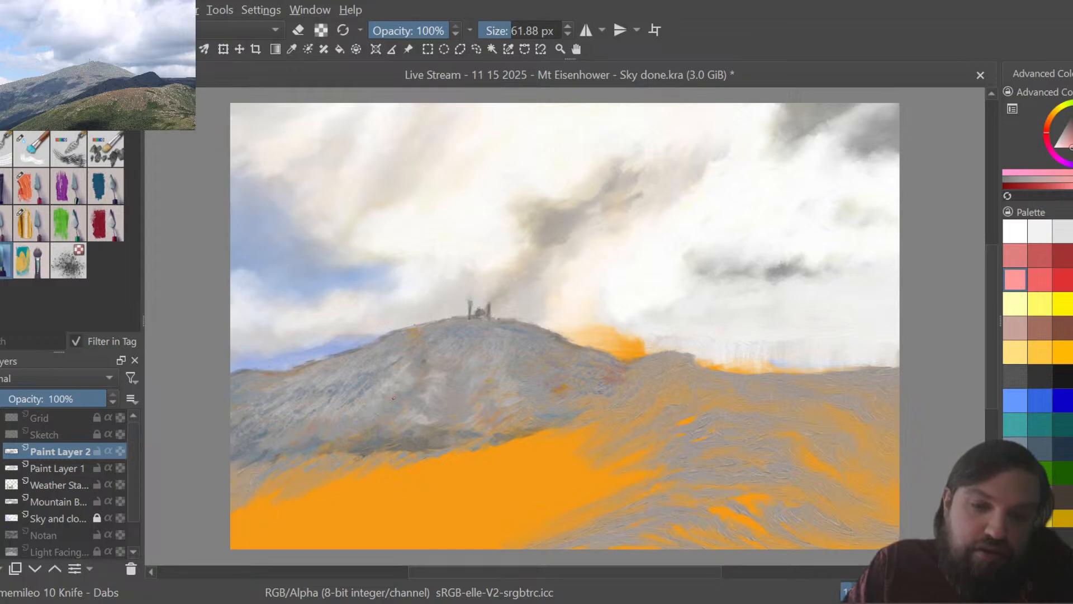
left_click(398, 396)
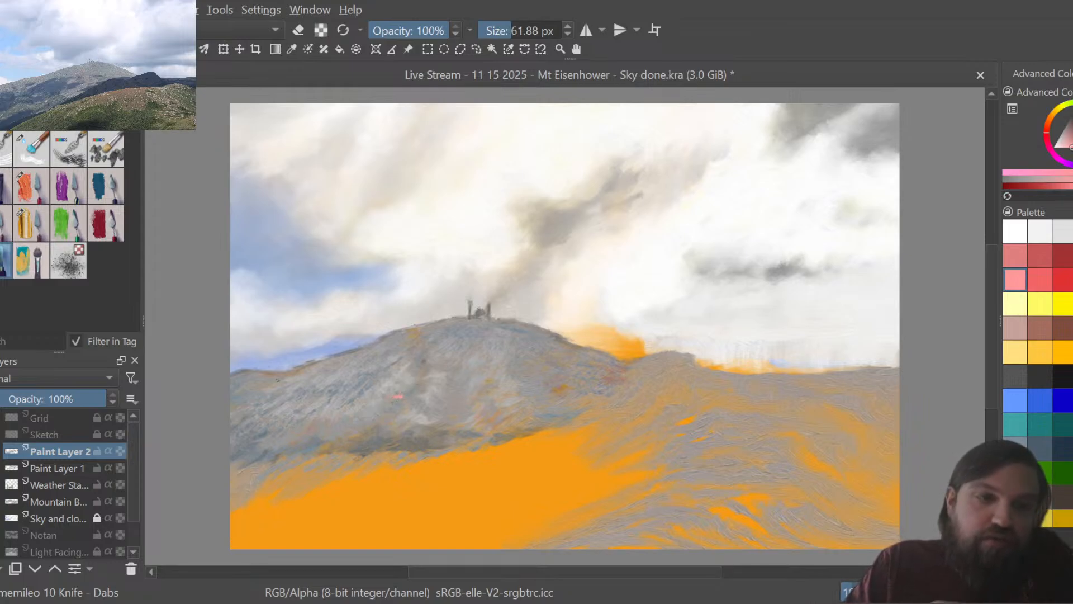
left_click(29, 224)
left_click_drag(402, 394, 399, 399)
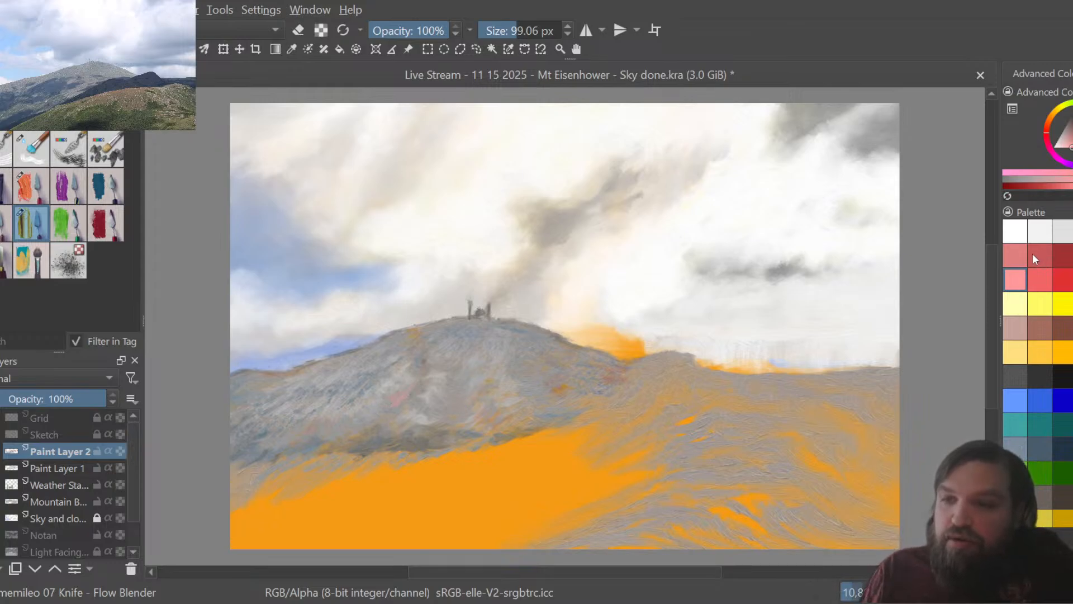
Paint a reddish-brown streak up the mountain's central crevice with the Dabs knife and soften it with Flow Blender.
left_click(1040, 327)
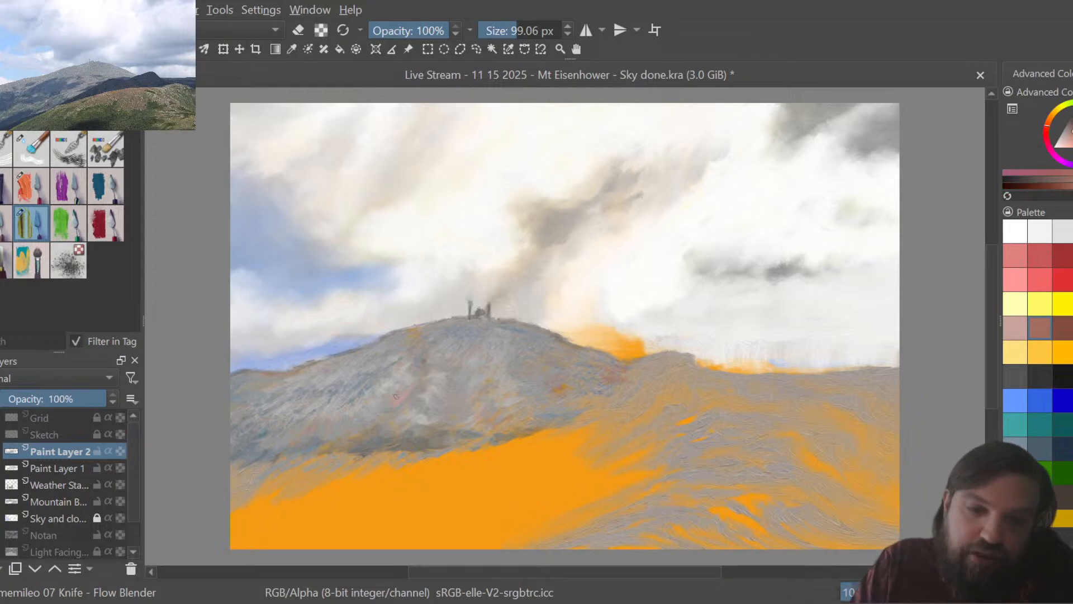
left_click(4, 261)
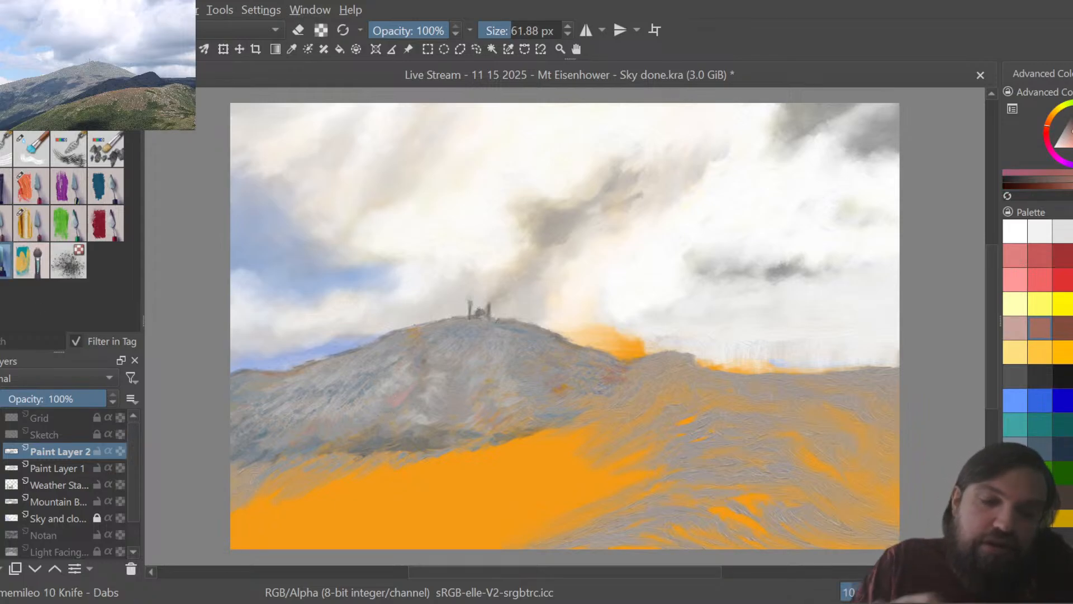
mouse_move(398, 395)
left_mouse_down()
mouse_move(423, 362)
mouse_move(390, 404)
mouse_move(371, 407)
mouse_move(400, 402)
mouse_move(423, 356)
left_mouse_up()
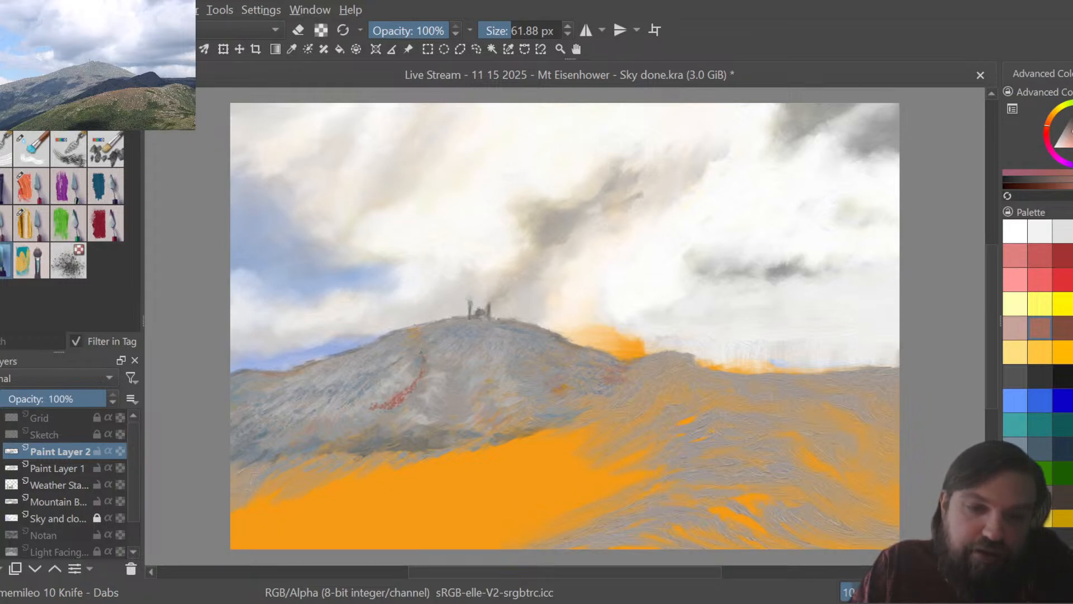
key("slash")
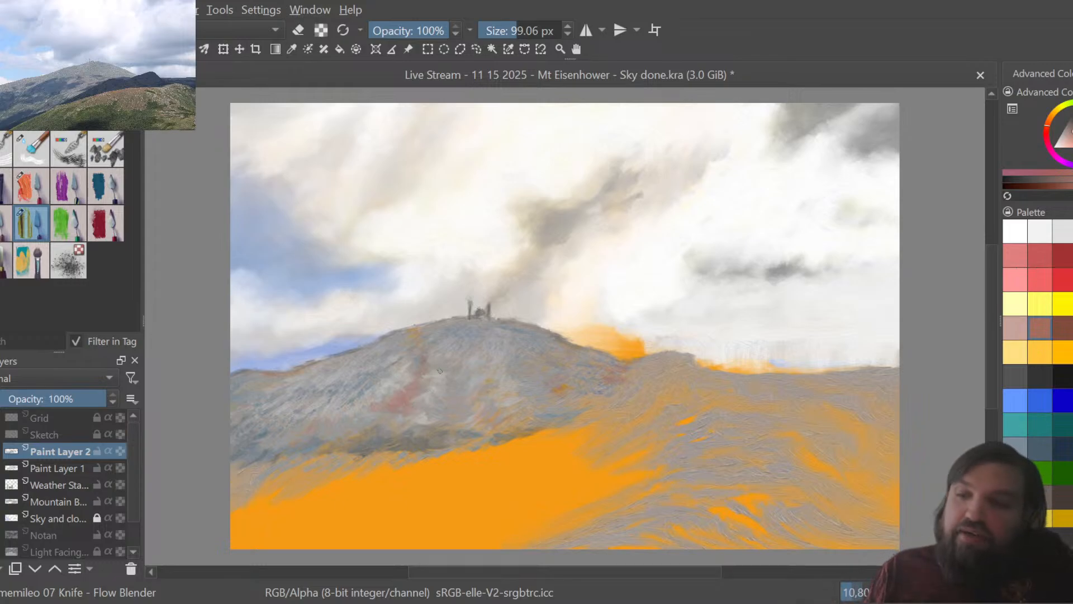
Add orange and black accents along the reddish streak with the Dabs knife, blending each colour in with Flow Blender.
left_click(1070, 352)
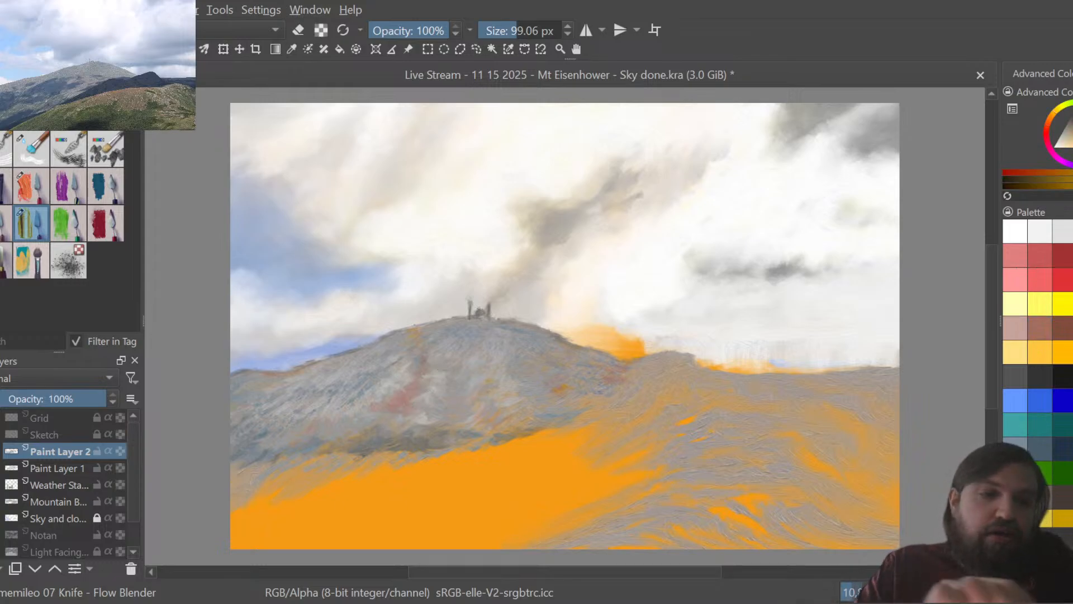
left_click(1070, 352)
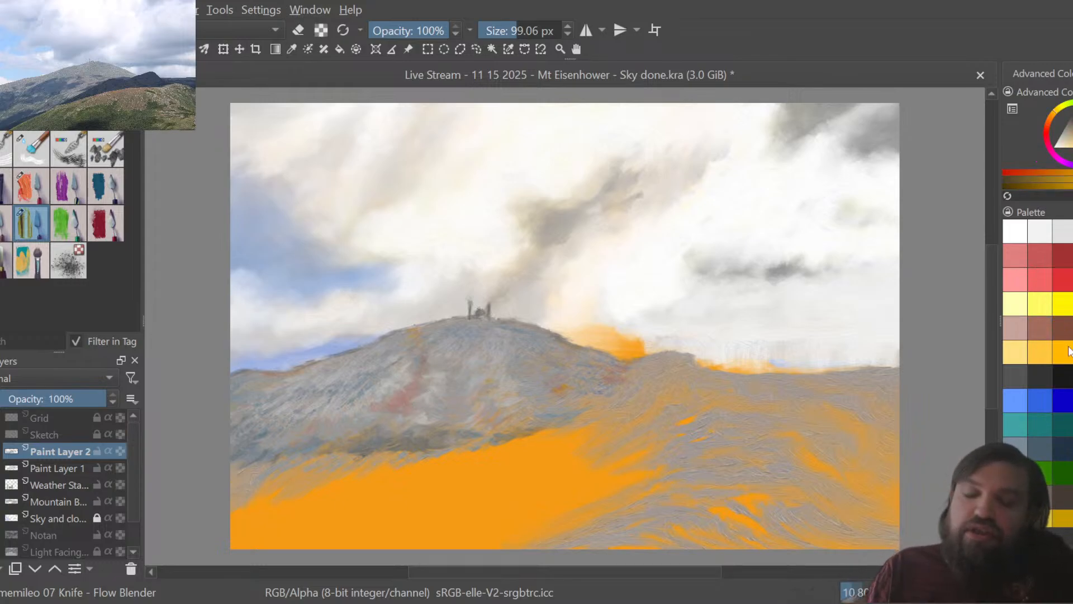
left_click(5, 260)
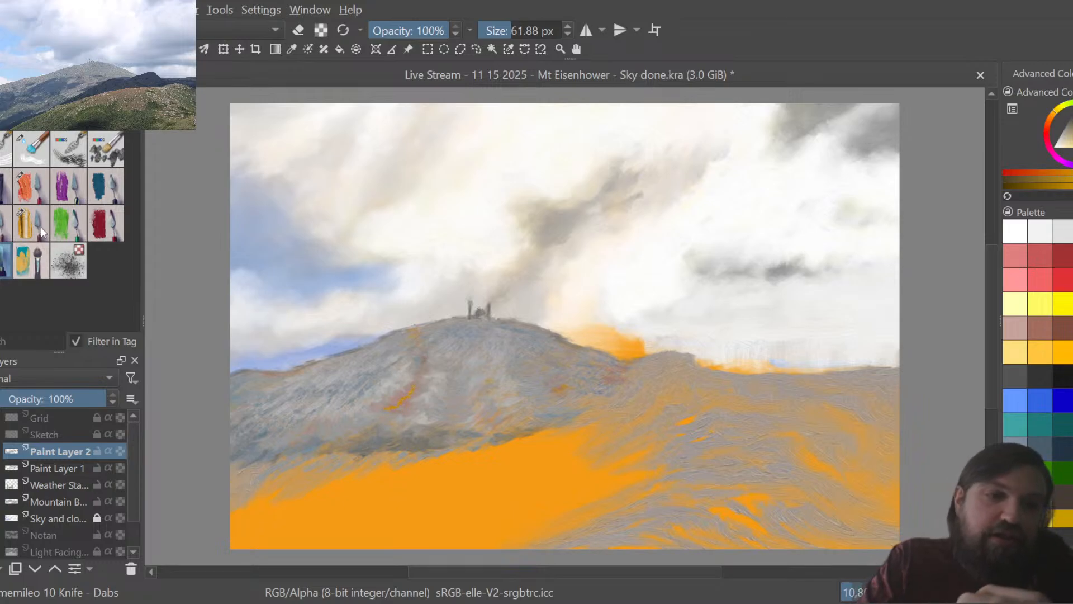
key("slash")
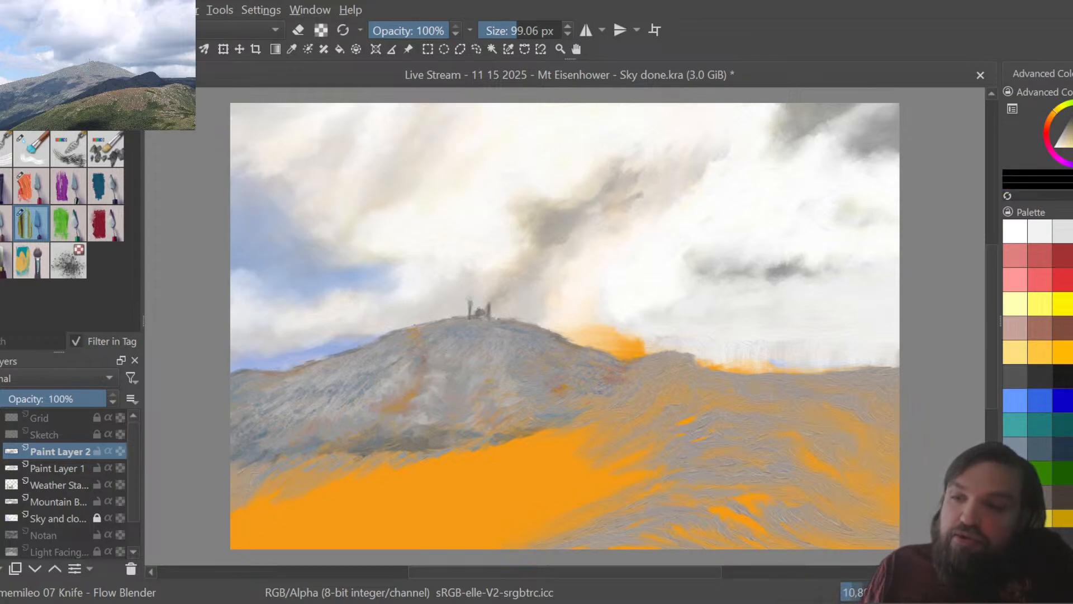
left_click(7, 259)
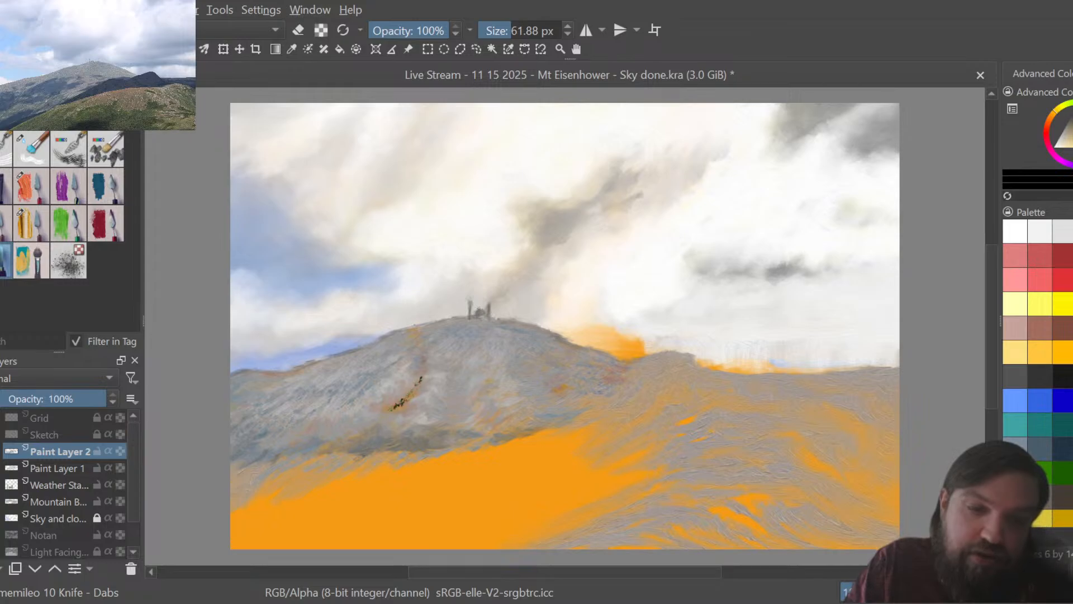
key("slash")
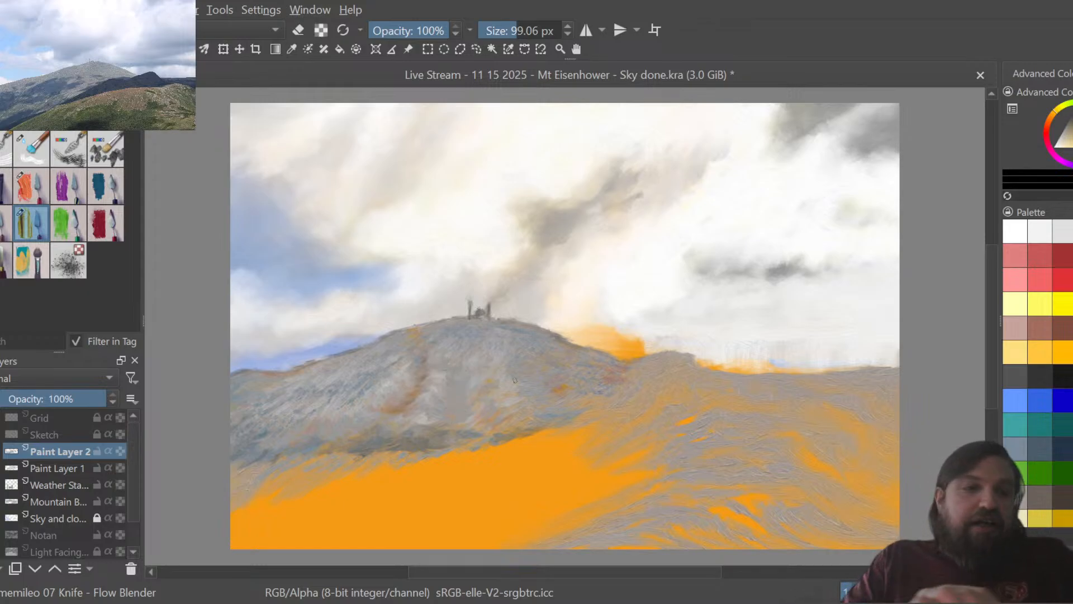
Paint a yellow-brown streak on the central slope beside the reddish crevice with the Dabs knife and blend it with Flow Blender.
left_click(6, 257)
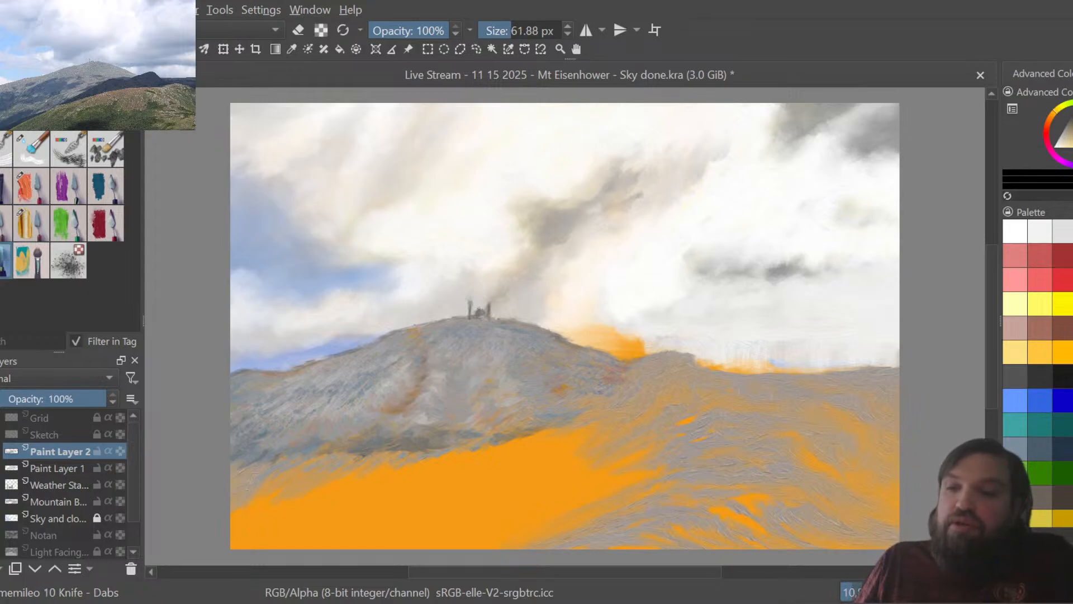
left_click(1071, 134)
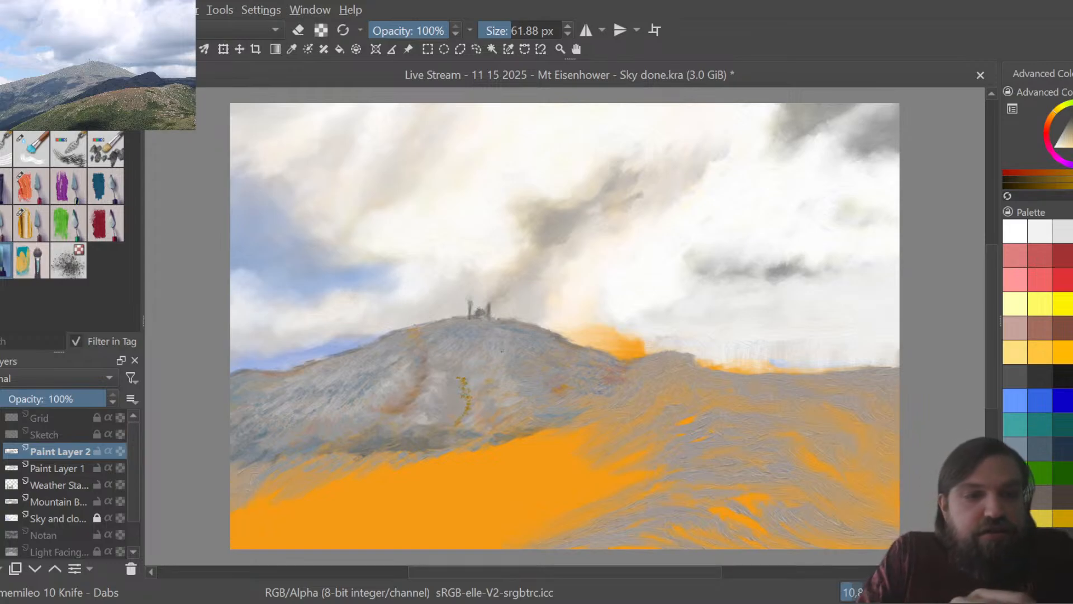
left_click(42, 218)
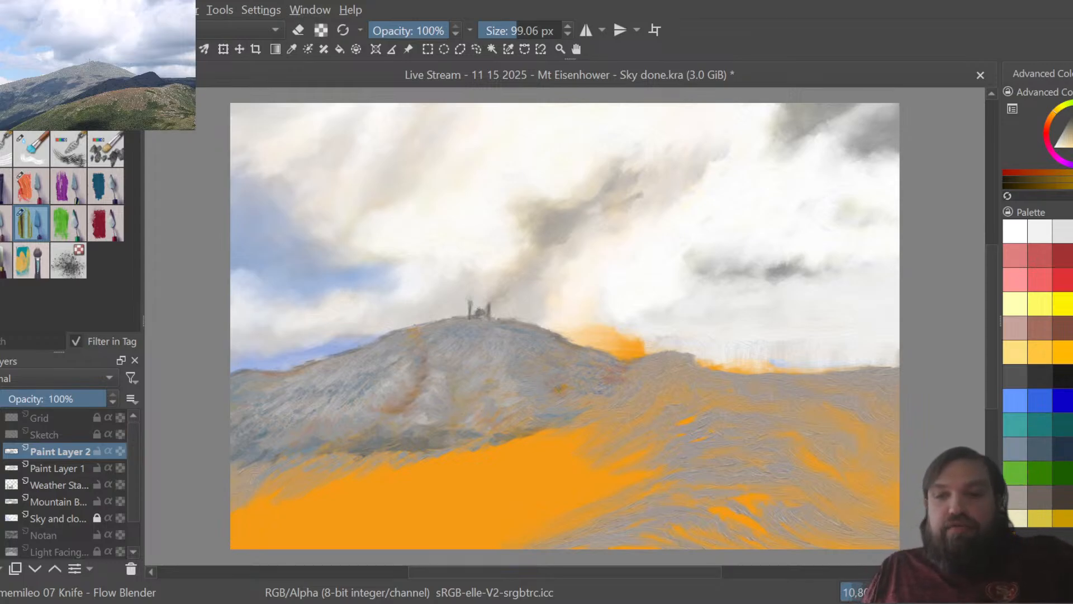
Add dark slate-blue shading across the mountain's right shoulder with the Dabs knife and blend it with Flow Blender.
left_click(1061, 447)
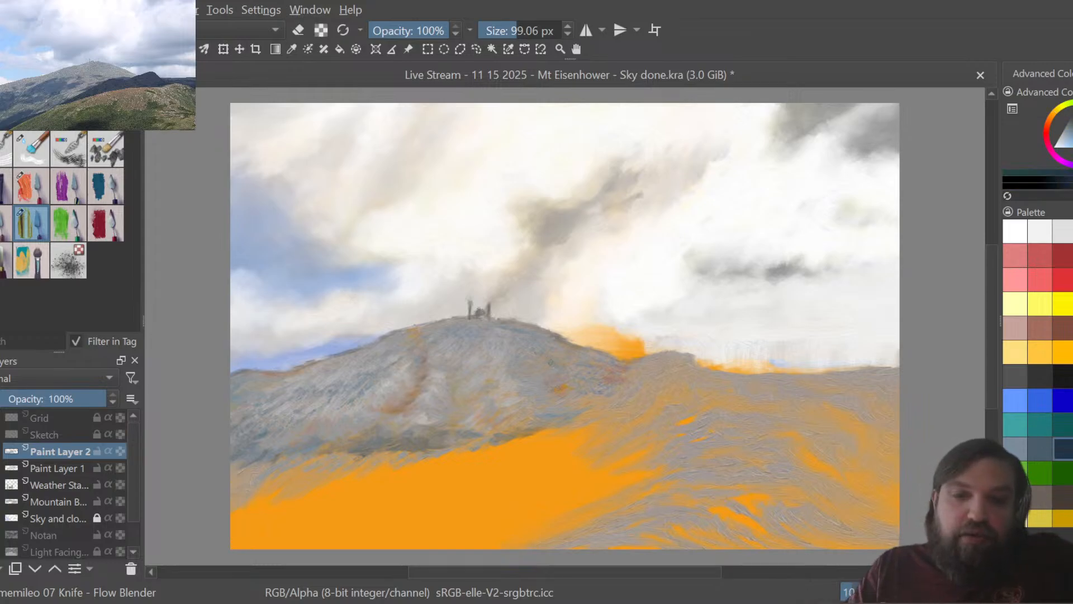
key("slash")
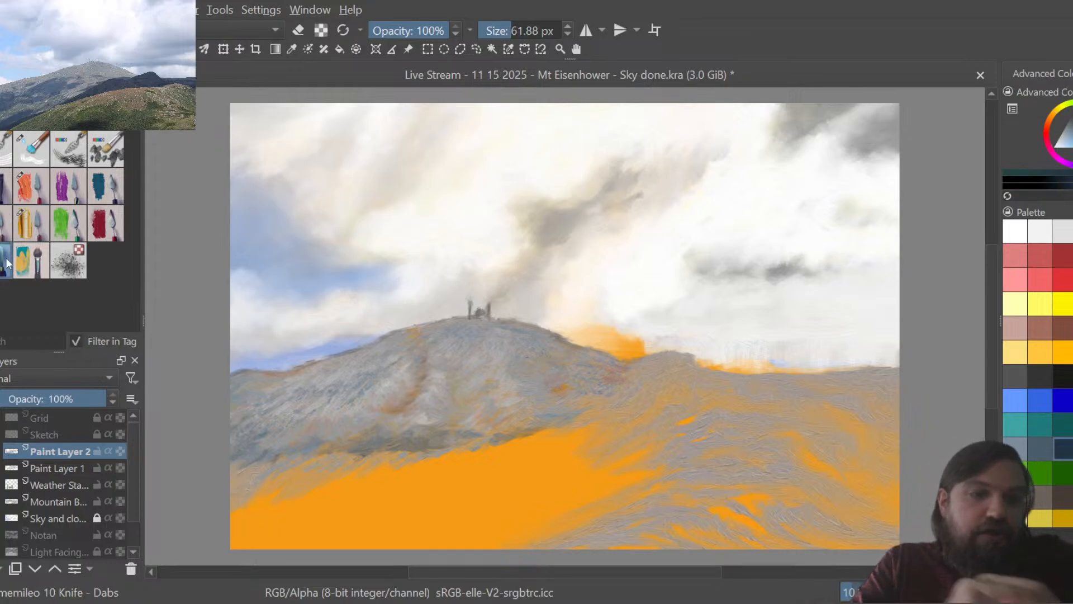
mouse_move(533, 362)
left_mouse_down()
mouse_move(568, 342)
mouse_move(530, 348)
mouse_move(525, 333)
mouse_move(595, 355)
mouse_move(541, 360)
mouse_move(551, 373)
mouse_move(528, 372)
mouse_move(527, 362)
mouse_move(564, 392)
left_mouse_up()
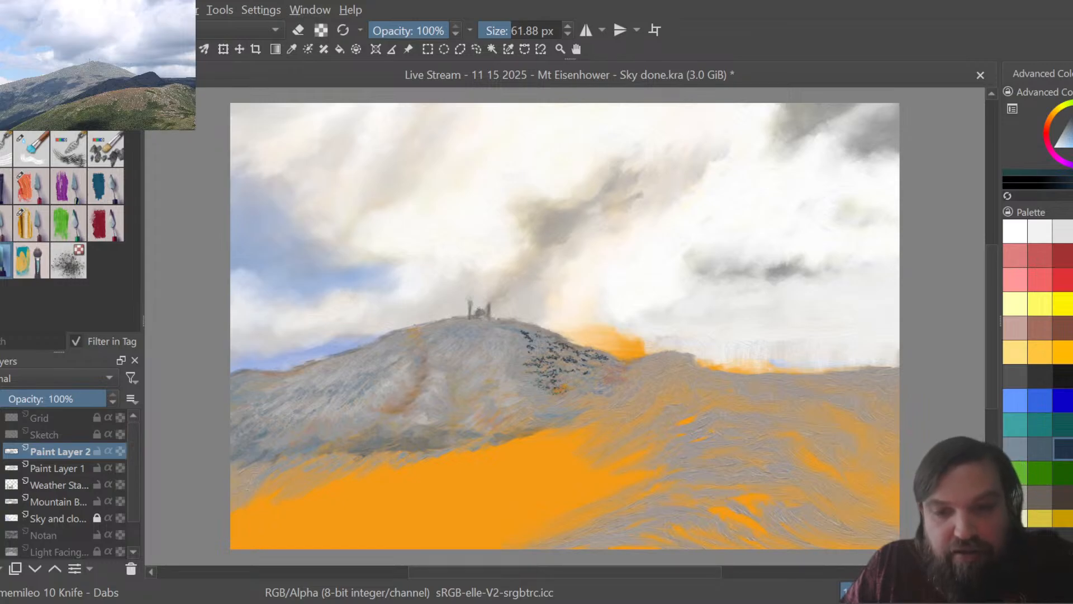
left_click_drag(535, 389, 566, 397)
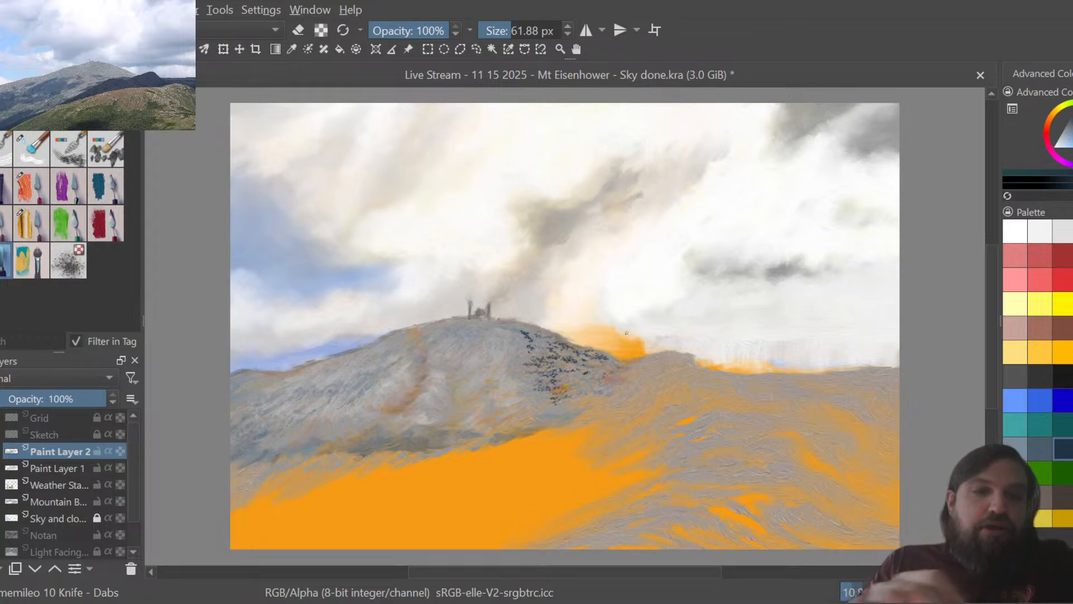
left_click(28, 229)
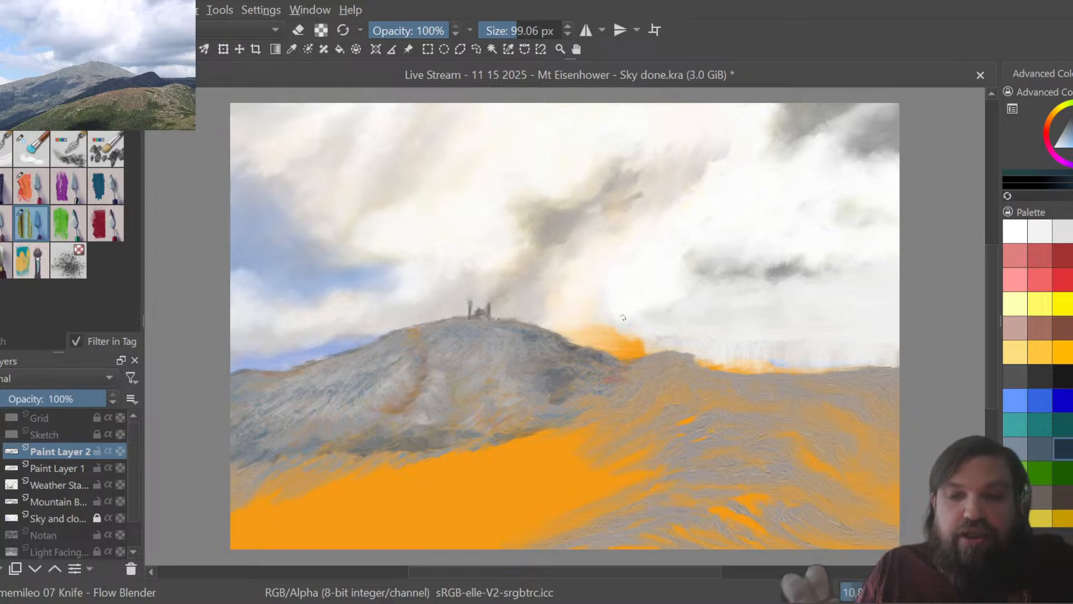
Add light-grey dabs over the right shoulder's shading and blend them with Flow Blender, reducing its size to 51.96 px.
left_click(1067, 235)
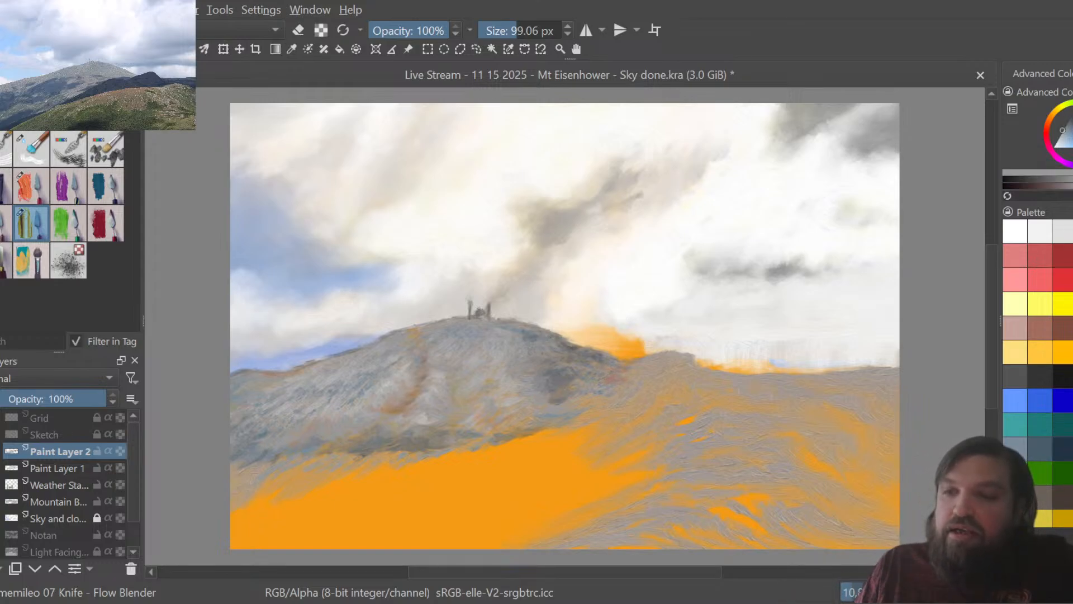
left_click(11, 246)
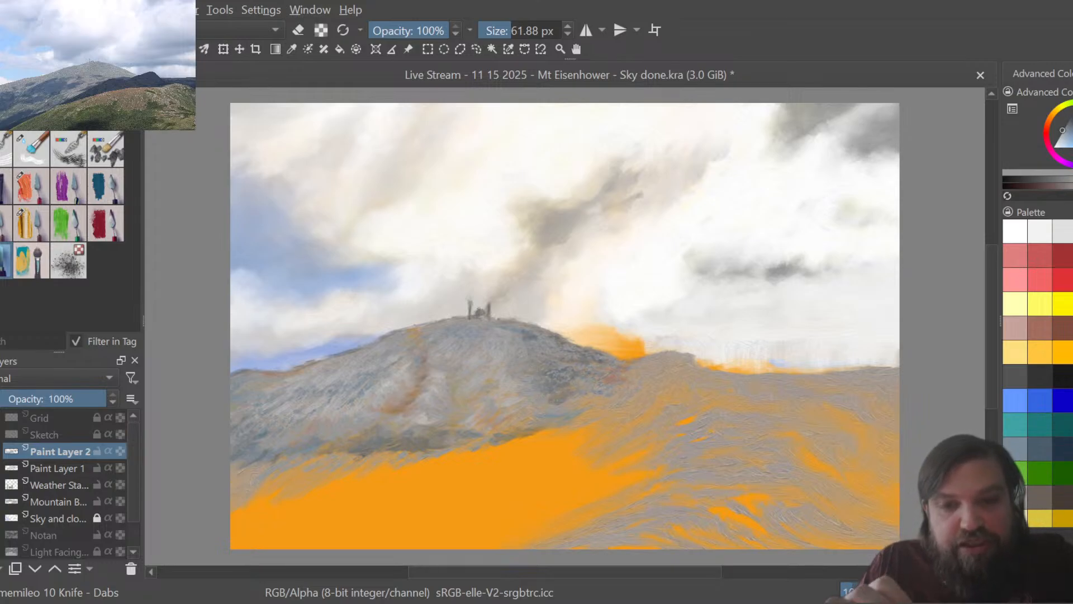
left_click(48, 221)
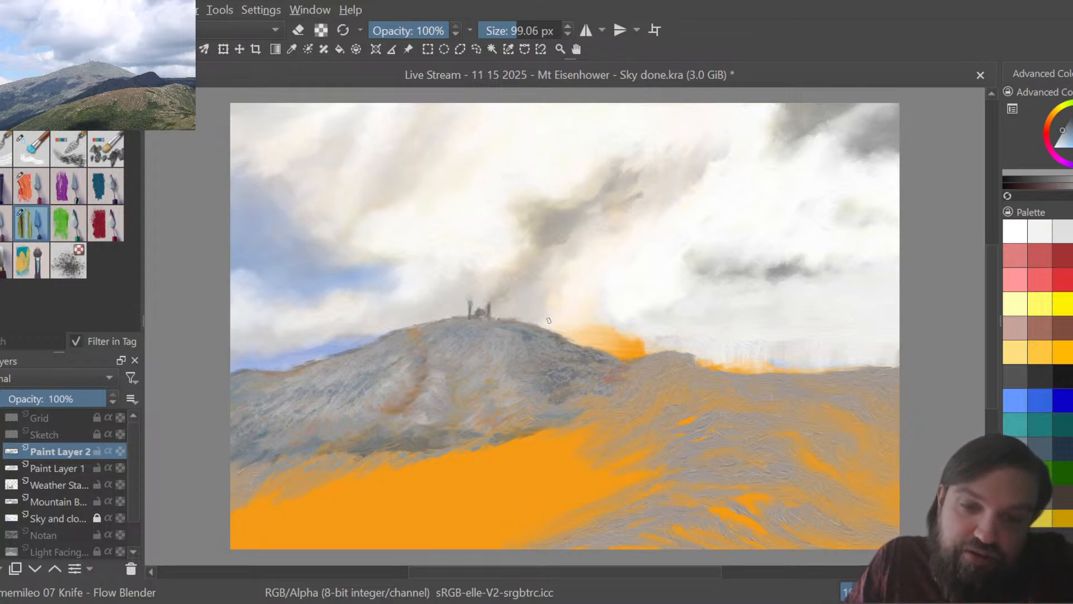
left_click_drag(511, 28, 503, 28)
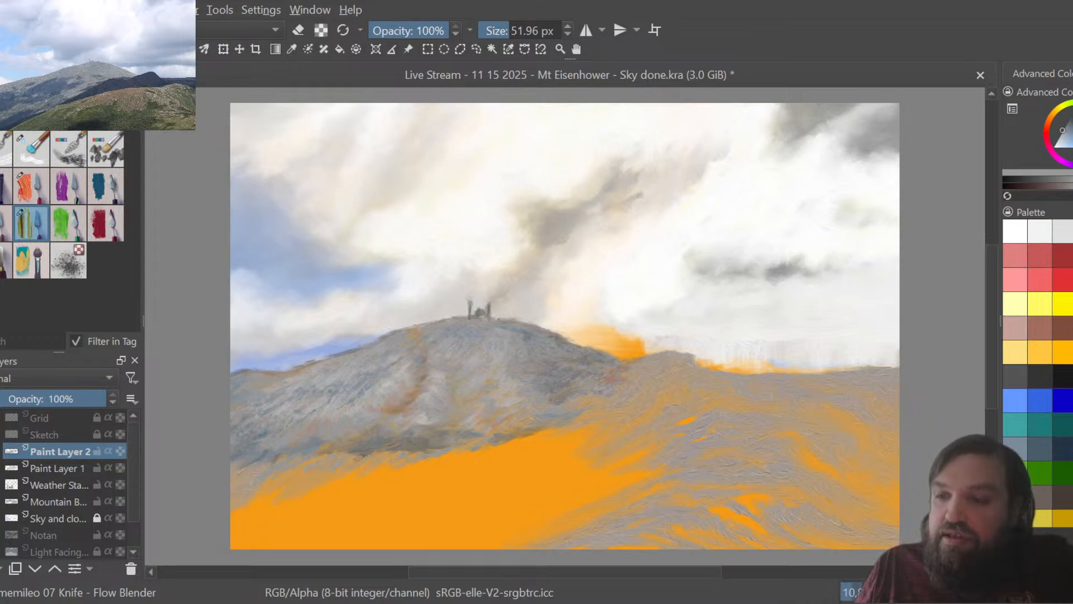
Add dark-grey accents to the right shoulder with the Dabs knife and soften them with Flow Blender.
left_click(1020, 376)
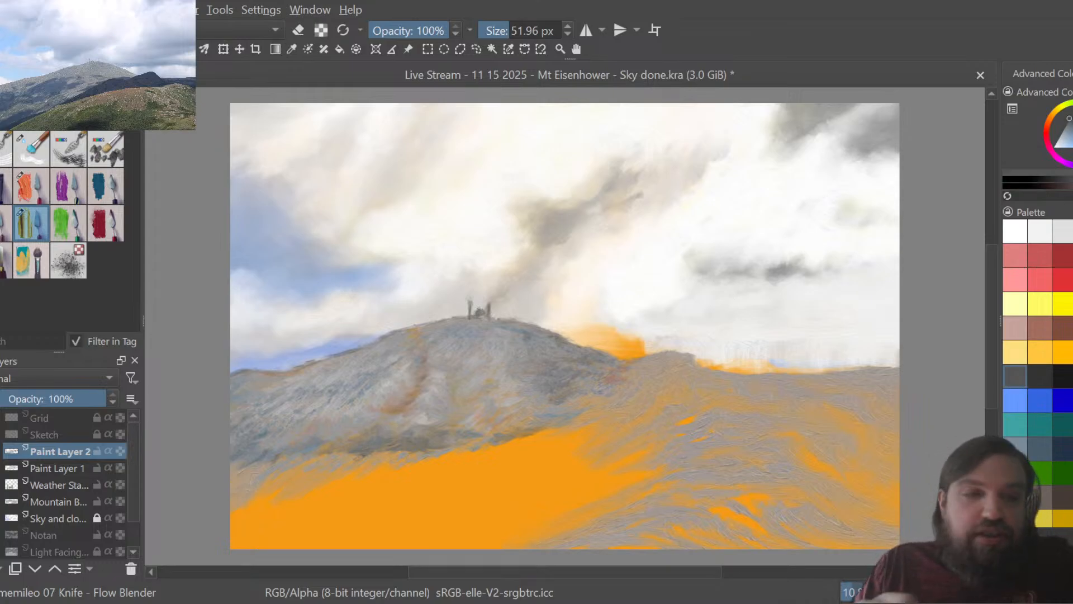
left_click(3, 260)
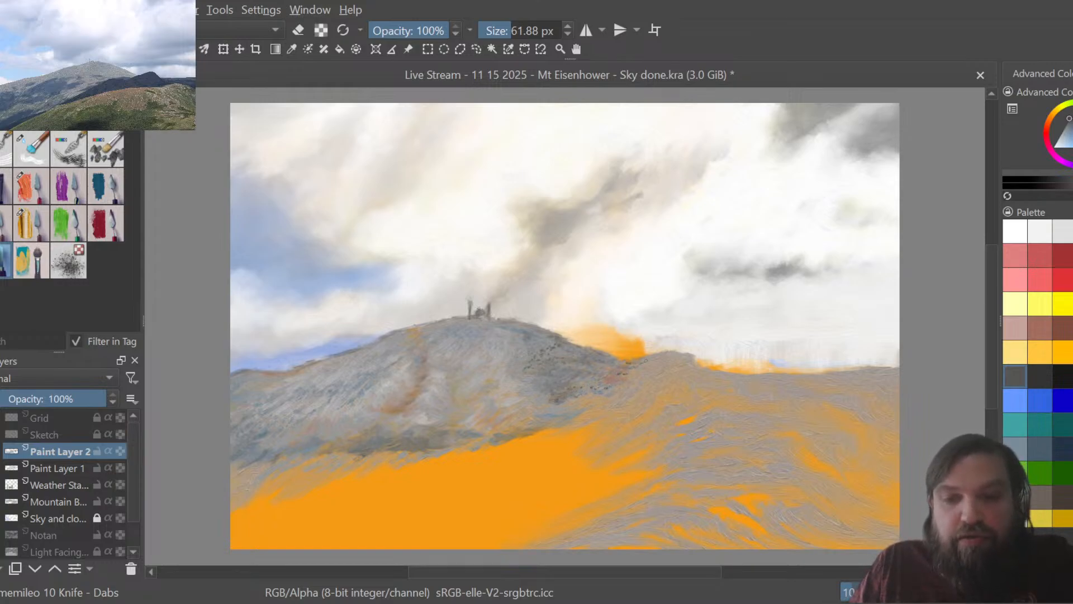
left_click(31, 223)
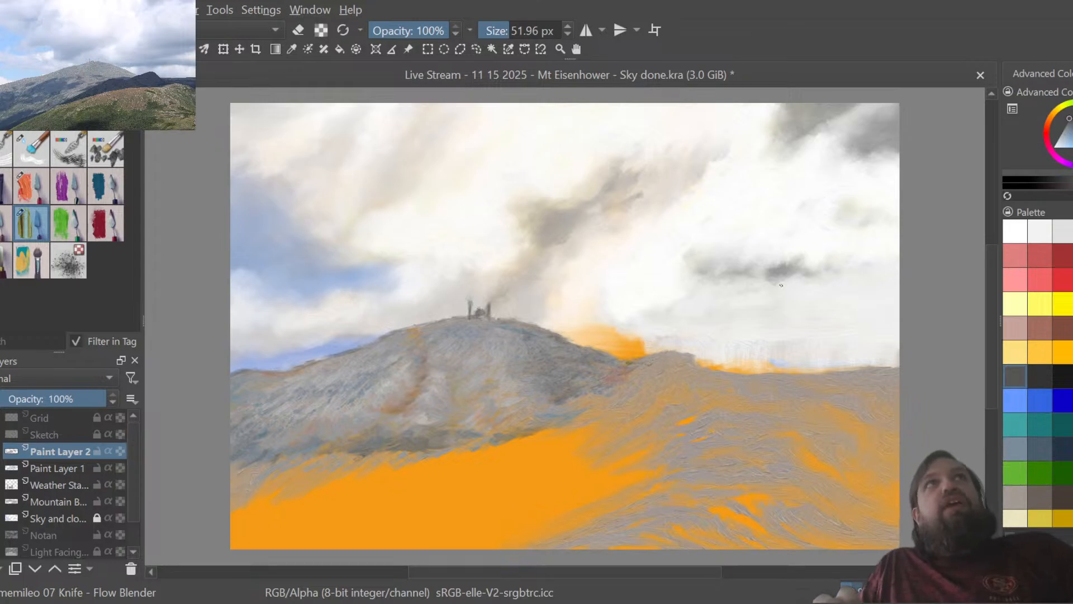
Paint reddish-brown strokes across the shaded right shoulder with the Grainy Grooves knife at 55.14 px.
left_click(1039, 252)
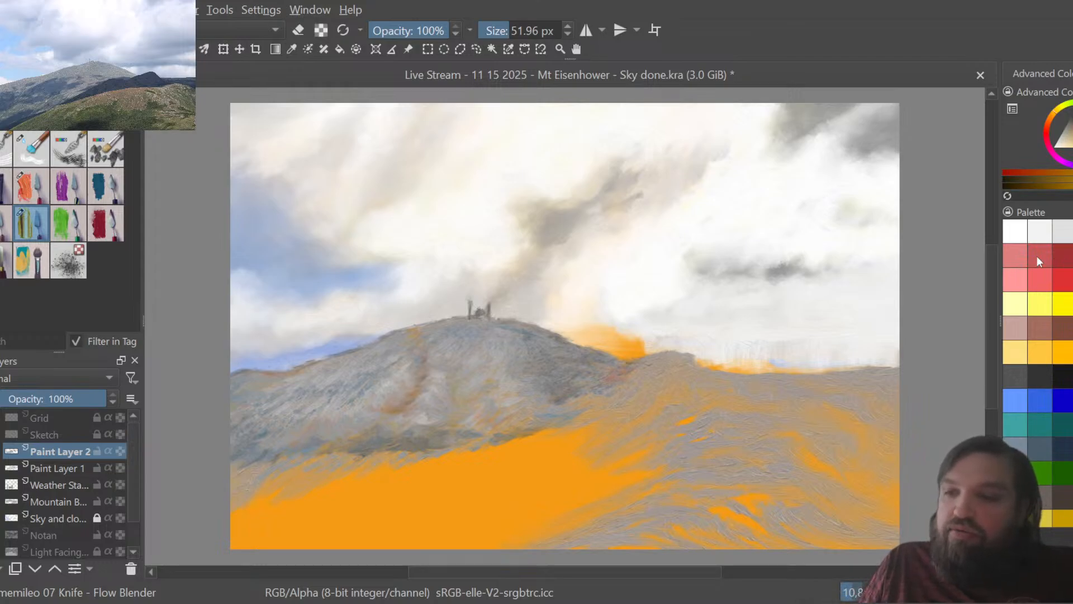
left_click(1043, 318)
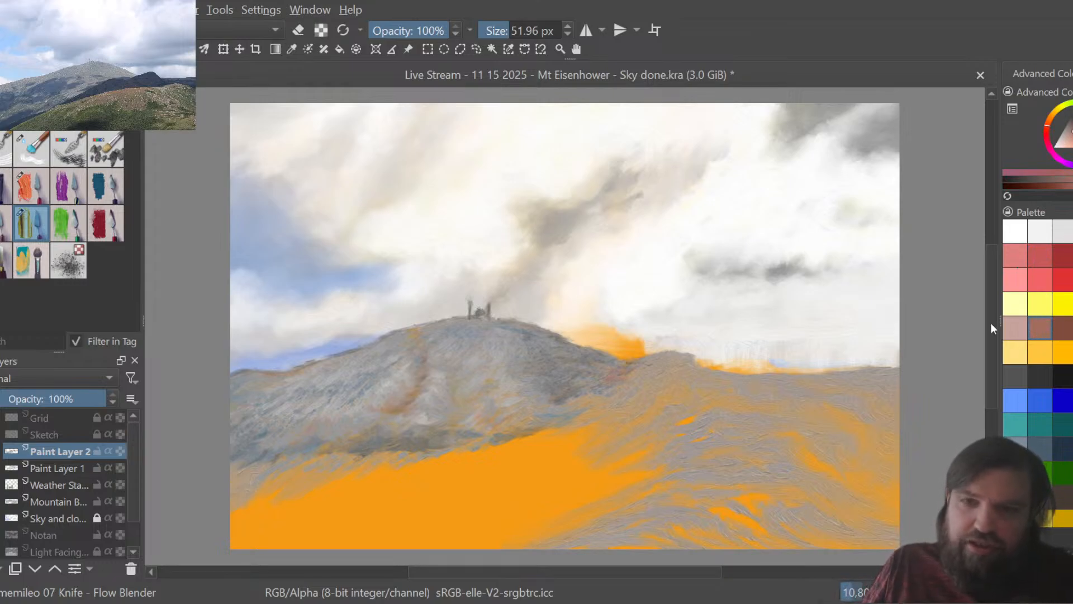
left_click(71, 188)
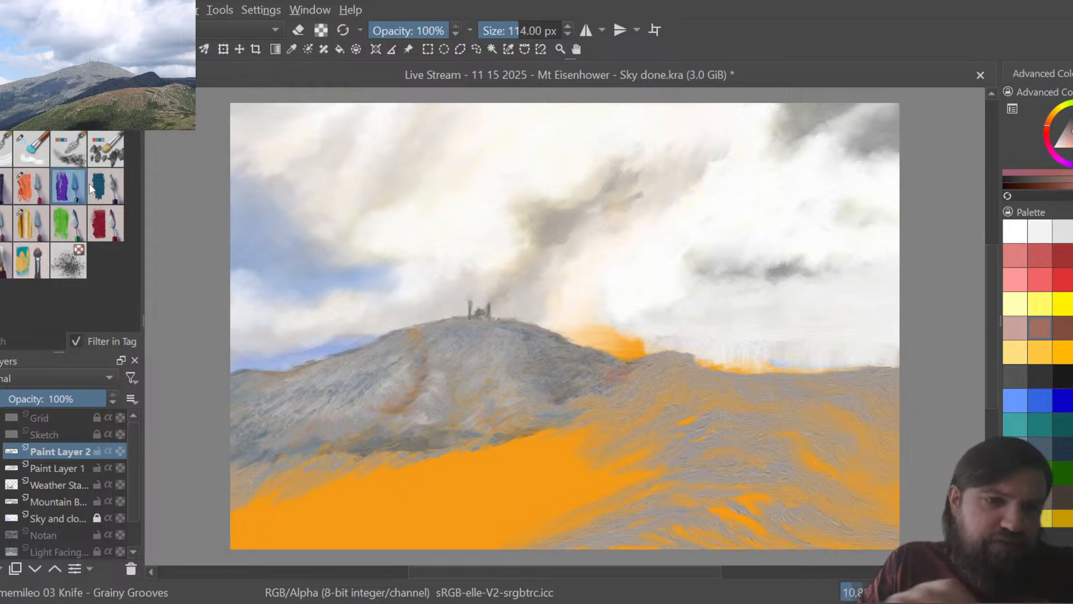
left_click_drag(514, 26, 509, 25)
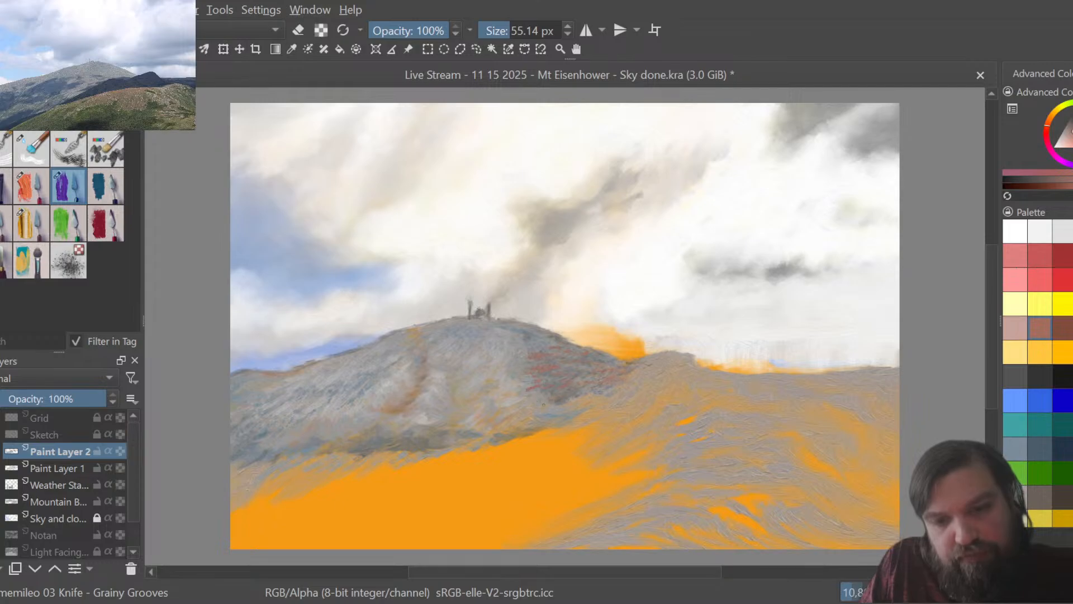
left_click_drag(543, 405, 560, 400)
Add golden-orange Grainy Grooves strokes along the upper right shoulder and blend the warm accents with Flow Blender.
left_click(1071, 352)
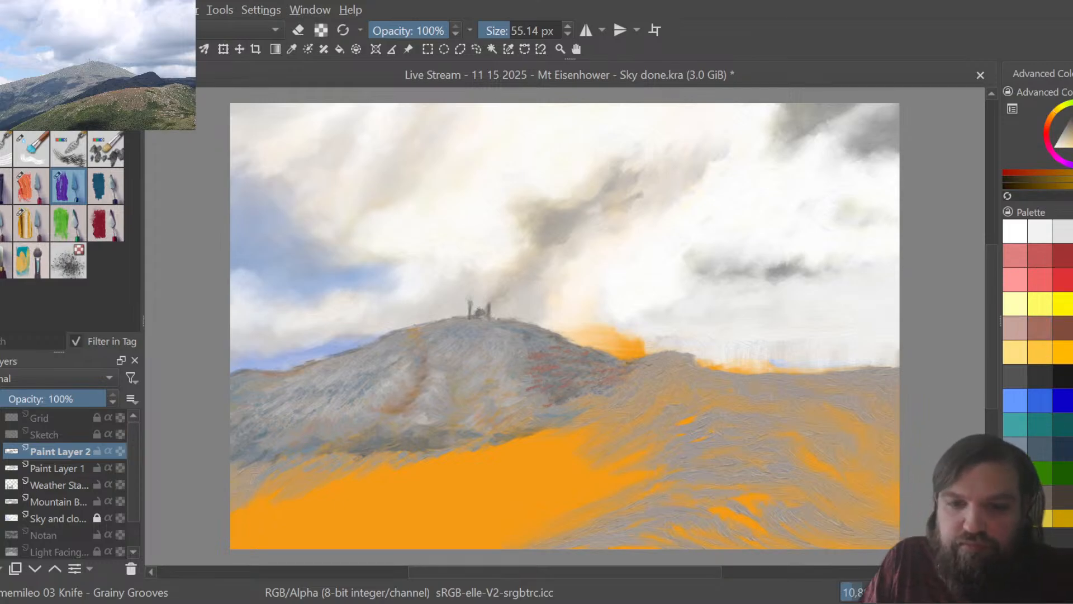
left_click_drag(538, 347, 557, 347)
mouse_move(547, 353)
left_mouse_down()
mouse_move(558, 353)
mouse_move(559, 396)
mouse_move(606, 371)
left_mouse_up()
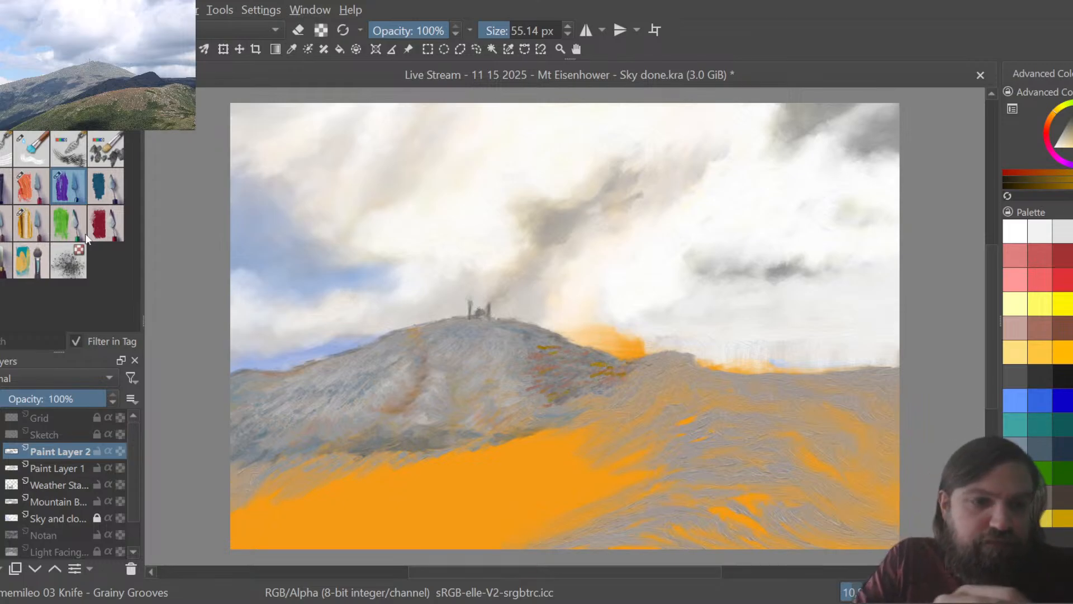
left_click(43, 219)
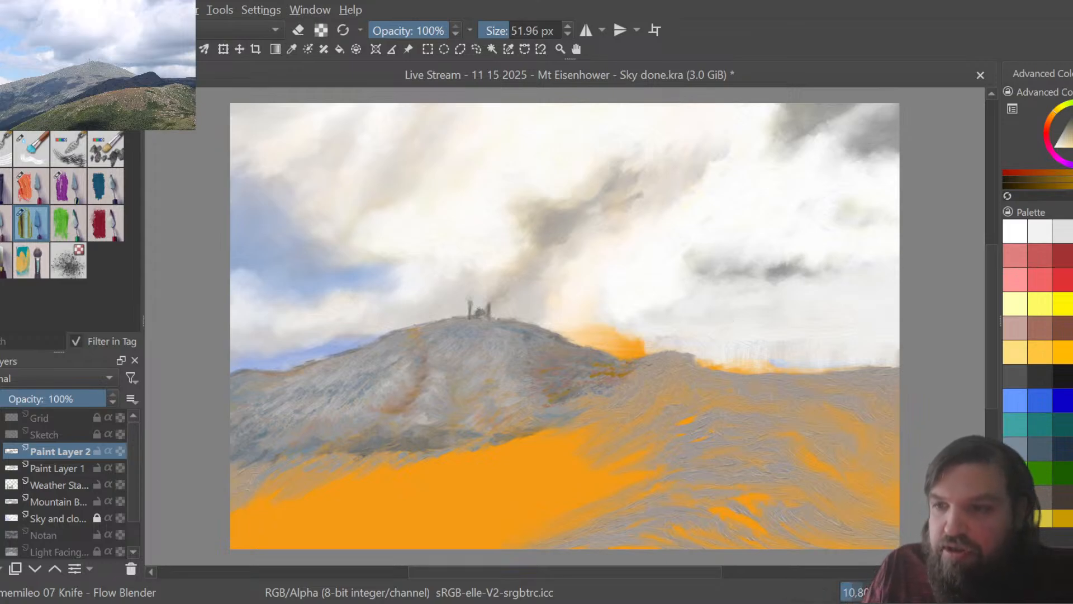
Layer light-grey and dark-grey strokes on the right shoulder with Grainy Grooves at 65.45 px, blending them with Flow Blender.
left_click(1062, 130)
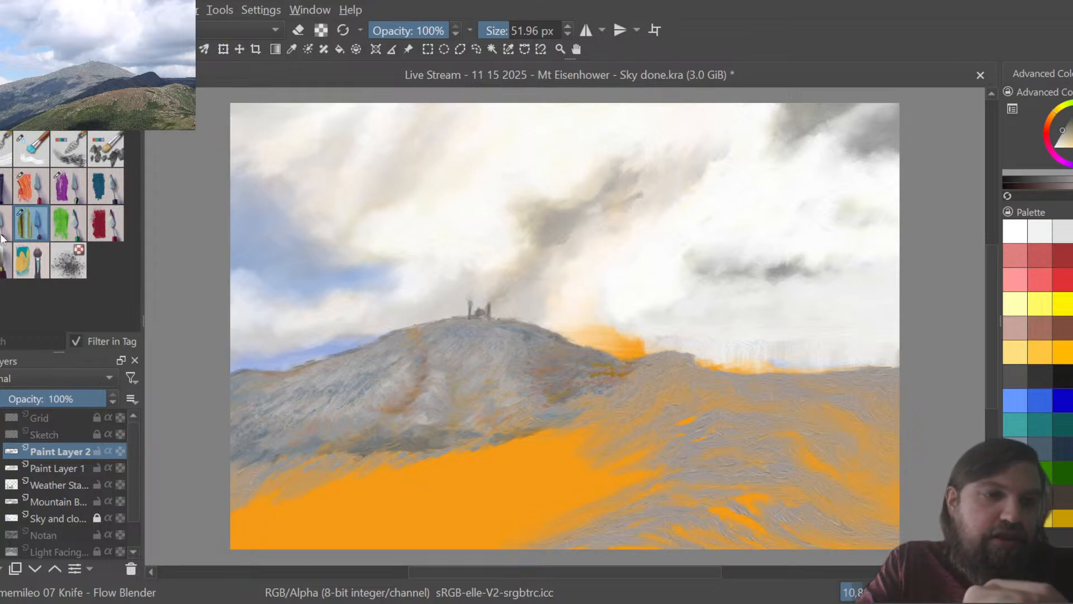
left_click(65, 190)
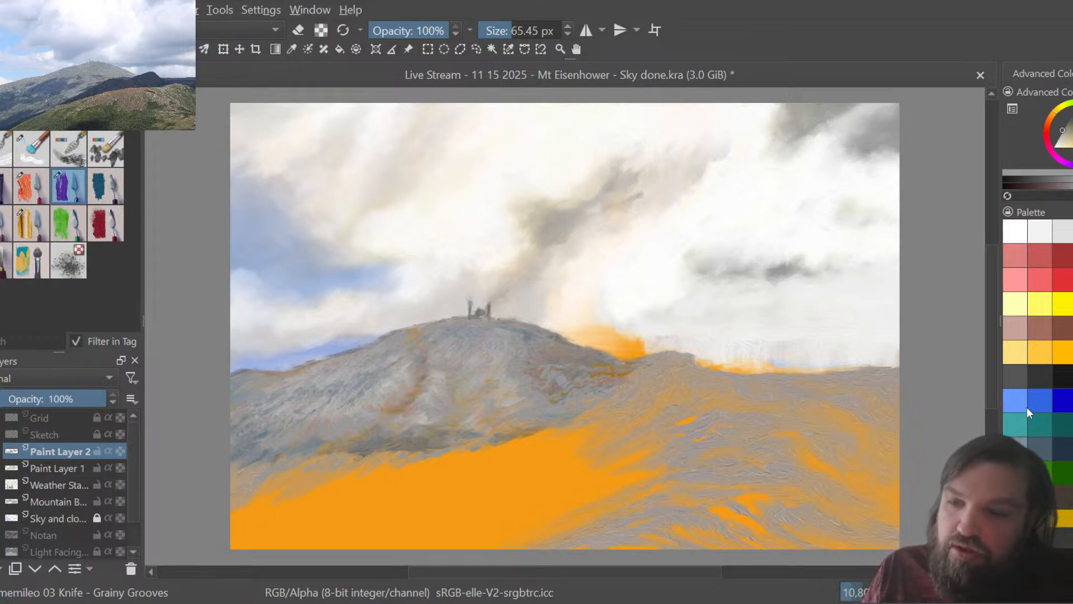
left_click(1015, 374)
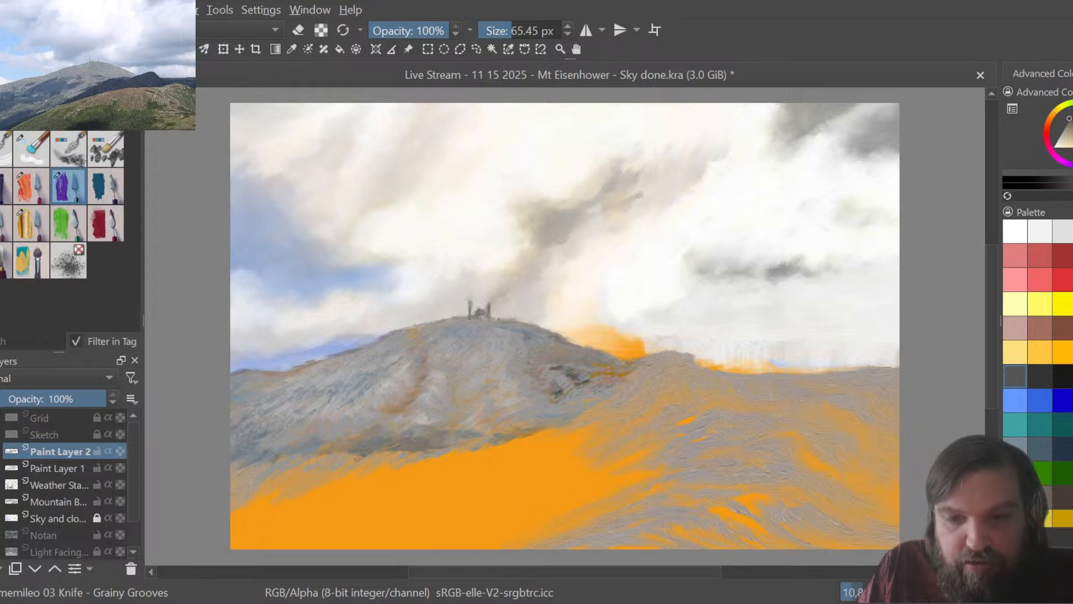
left_click_drag(539, 355, 576, 351)
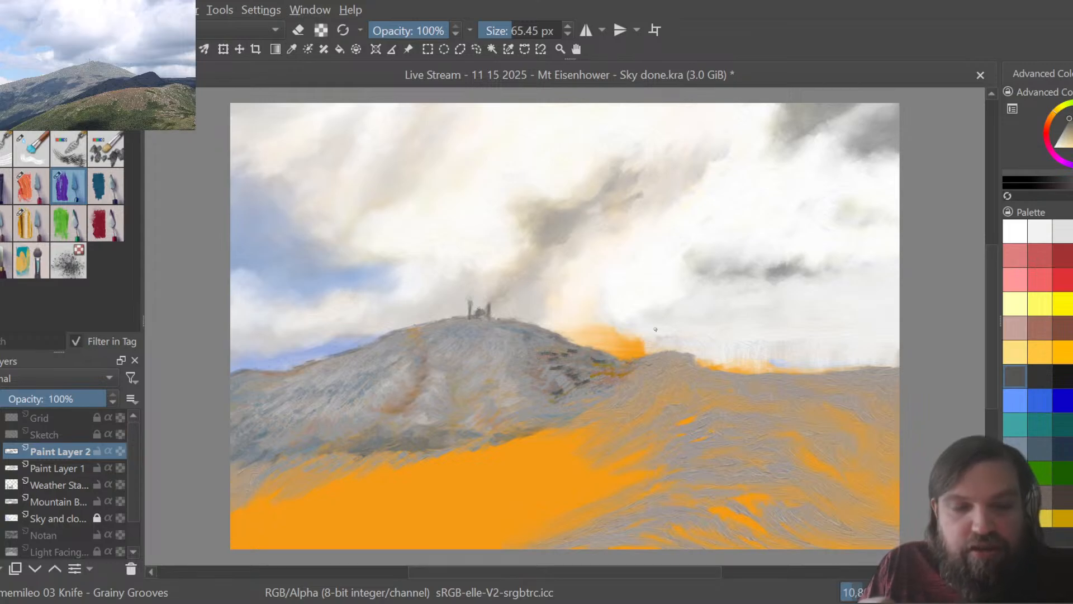
left_click(30, 223)
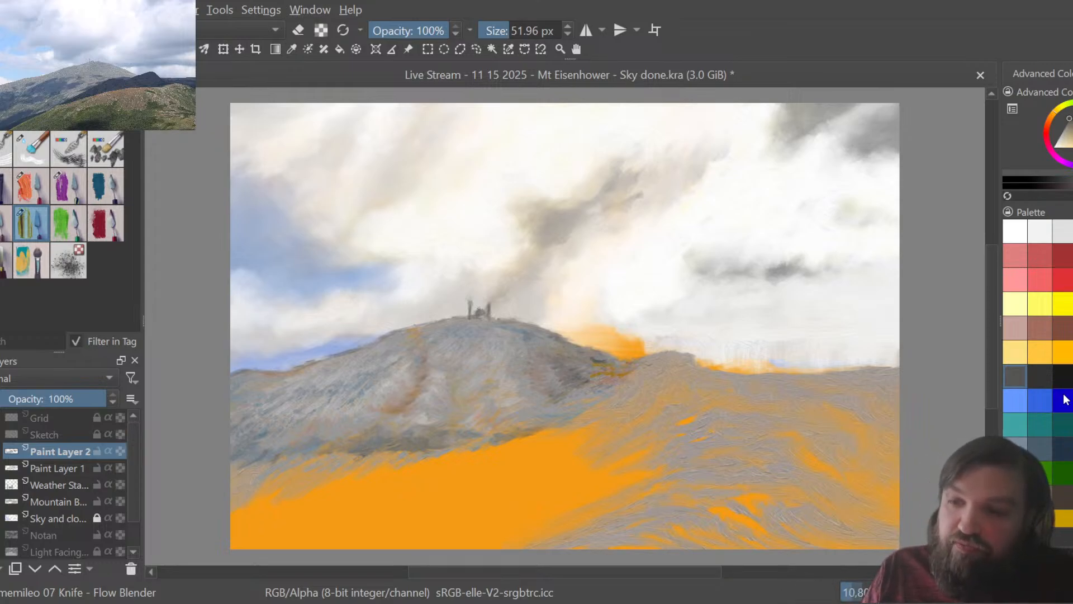
Paint a dark reddish-brown vertical accent on the right side of the slope with Grainy Grooves and blend it with Flow Blender.
left_click(1061, 349)
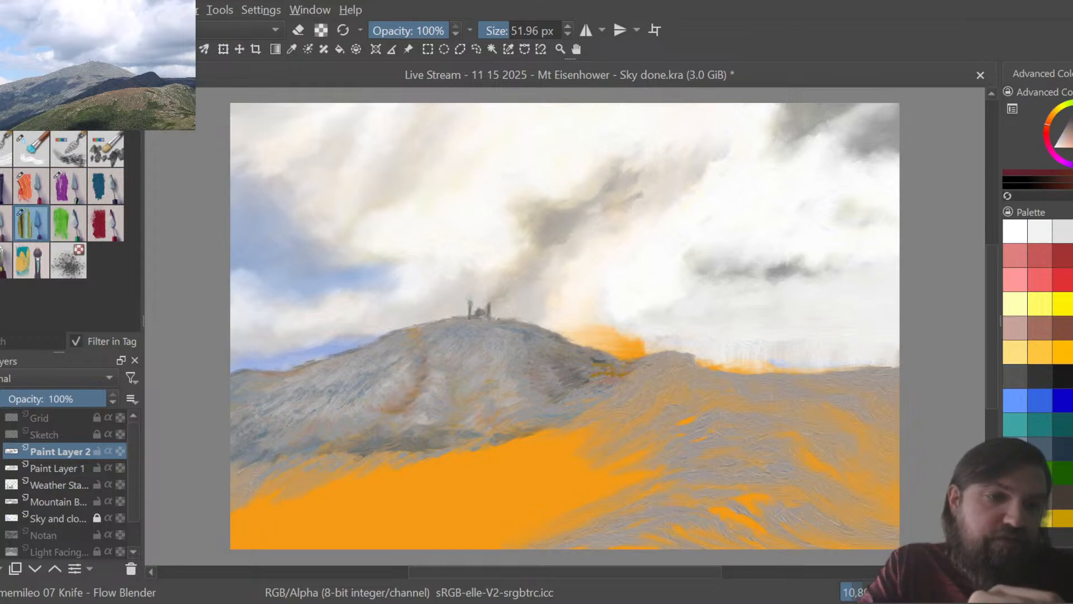
left_click(79, 185)
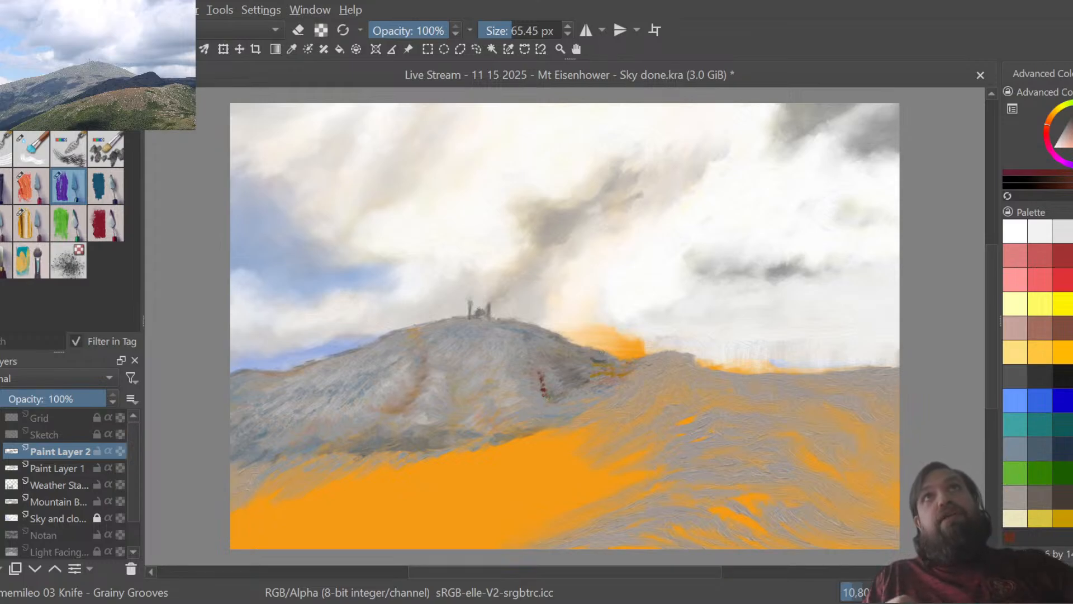
left_click(30, 230)
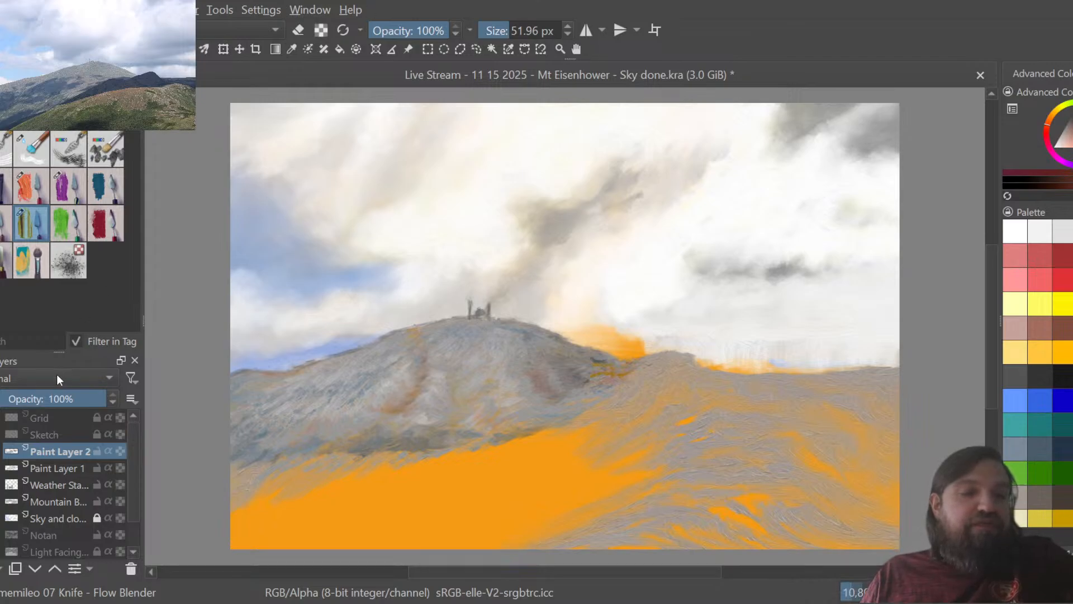
Hide the weather station layer and paint an off-white band along the summit on a new layer with the 100 px Flat Tip brush.
left_click(1, 485)
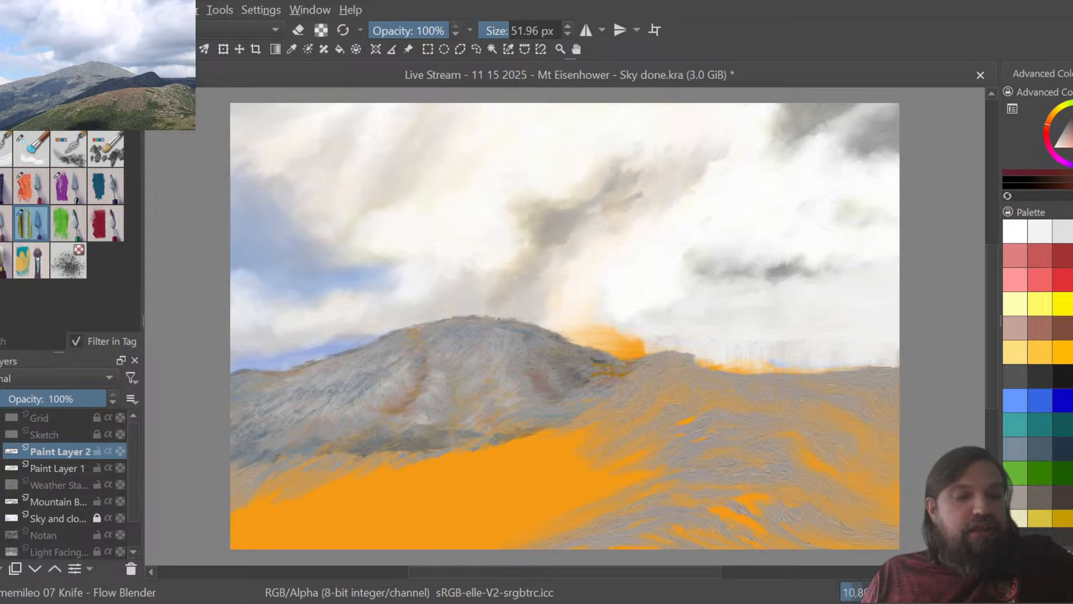
key("Insert")
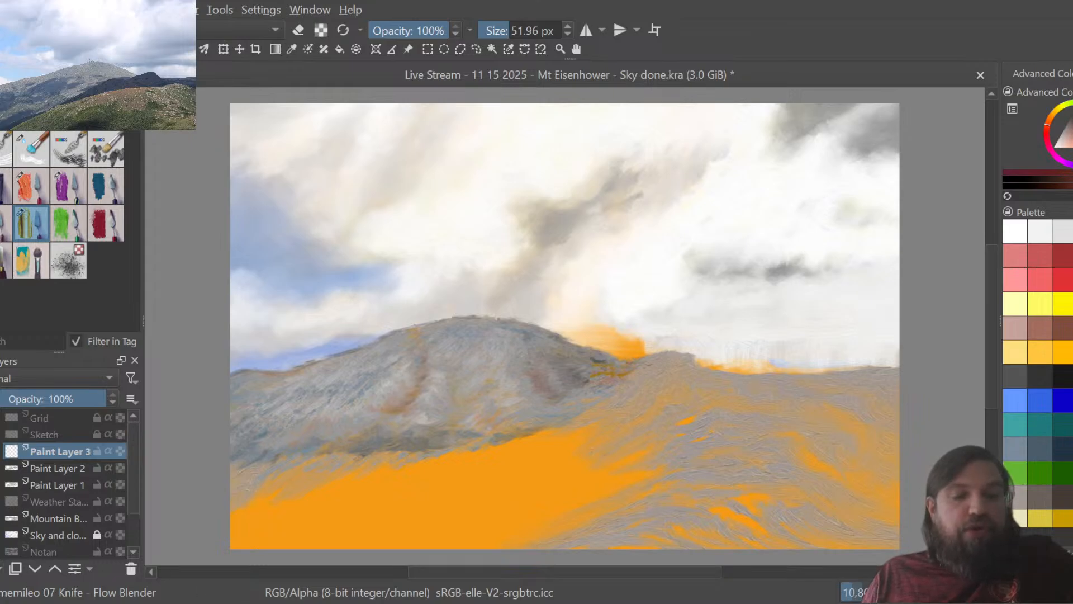
left_click(1034, 236)
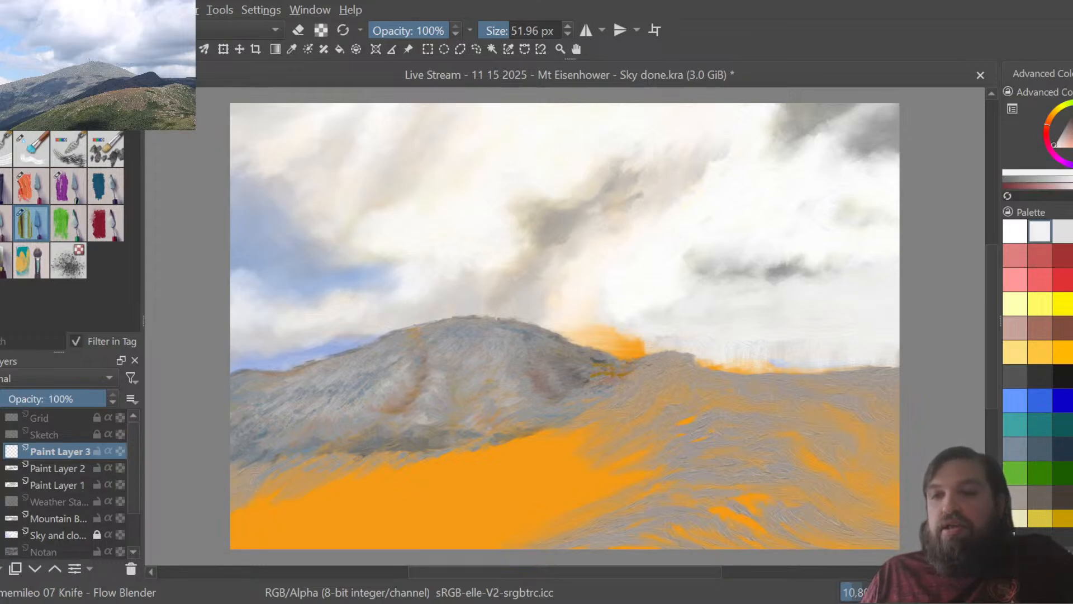
left_click(6, 188)
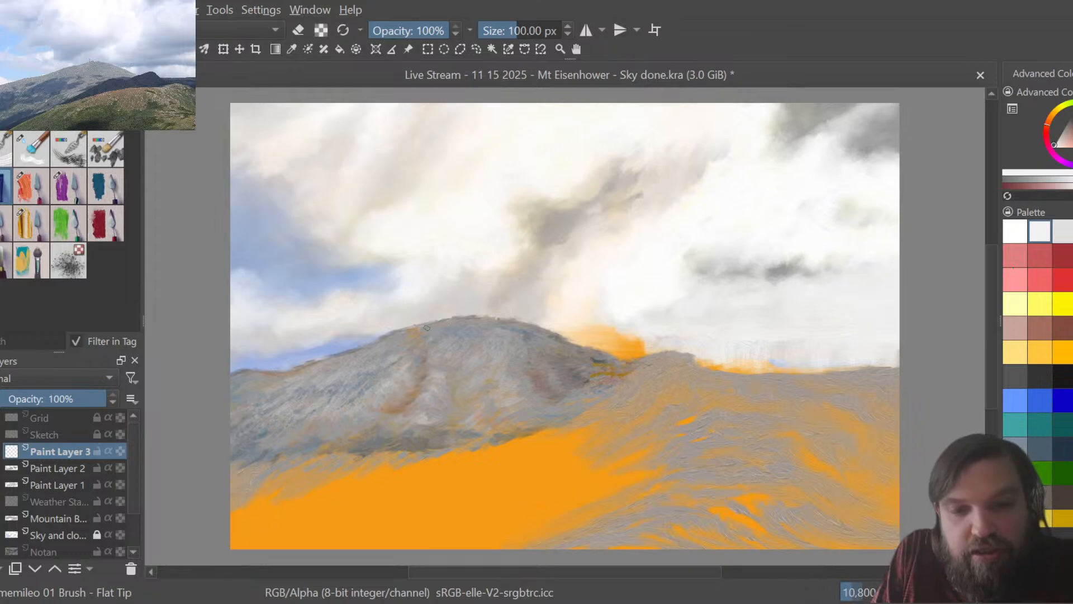
mouse_move(428, 325)
left_mouse_down()
mouse_move(522, 325)
mouse_move(419, 330)
mouse_move(551, 333)
mouse_move(505, 324)
mouse_move(551, 336)
mouse_move(471, 328)
left_mouse_up()
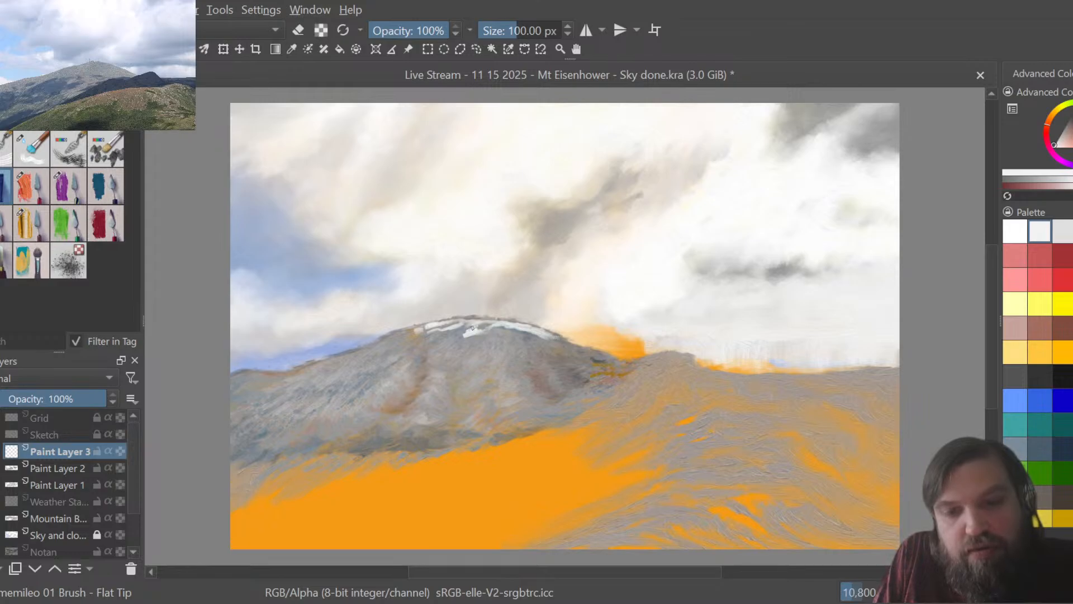
Blend the off-white summit band with Flow Blender, then add light-grey Flat Tip strokes on the upper left shoulder and blend them in.
left_click(31, 222)
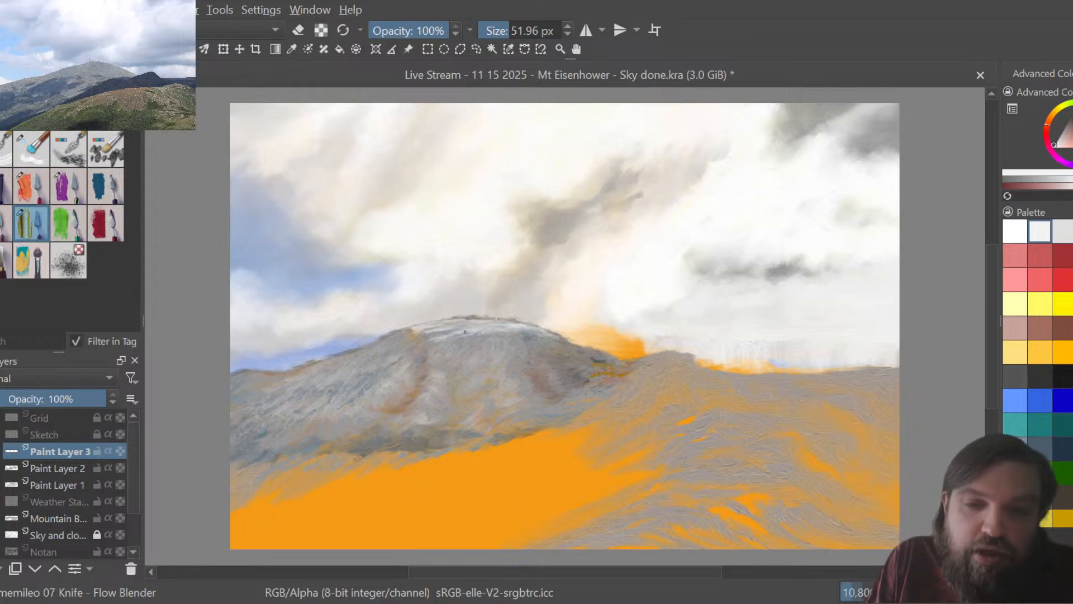
left_click(1060, 234)
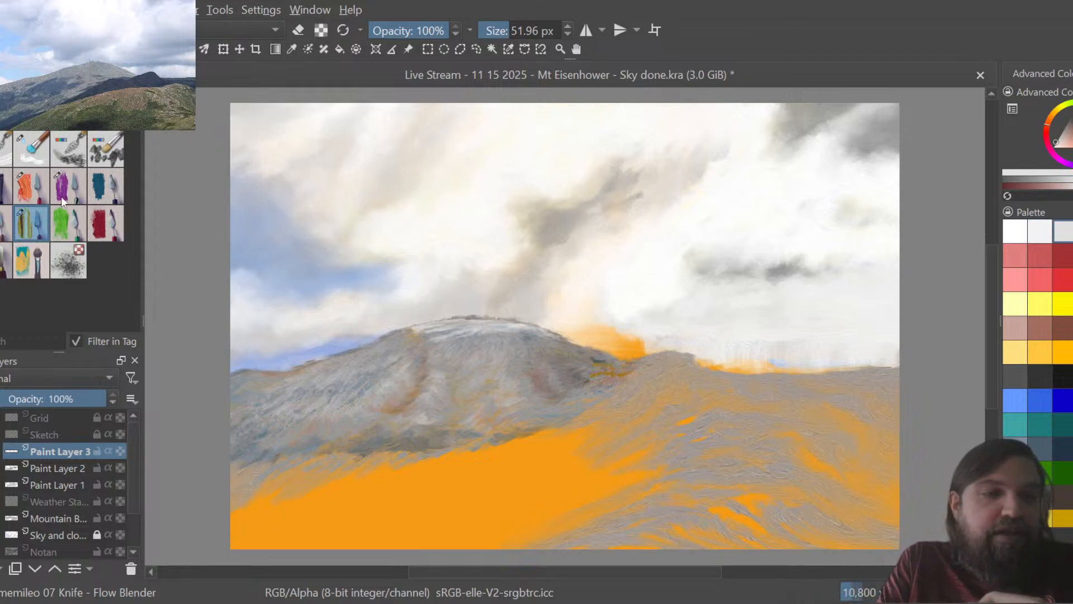
left_click(7, 186)
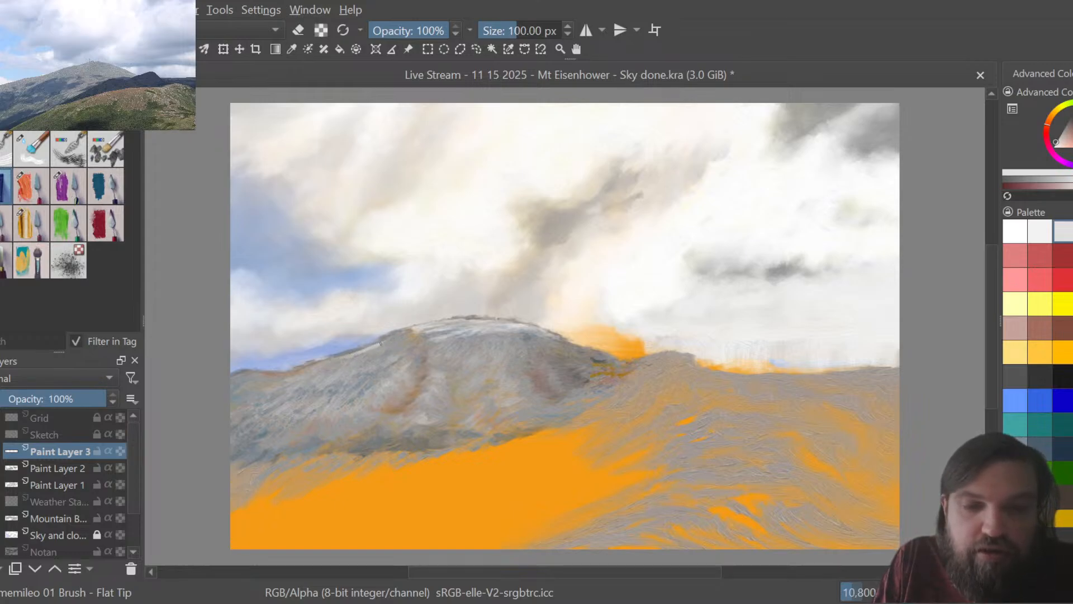
mouse_move(379, 349)
left_mouse_down()
mouse_move(396, 339)
mouse_move(388, 350)
left_mouse_up()
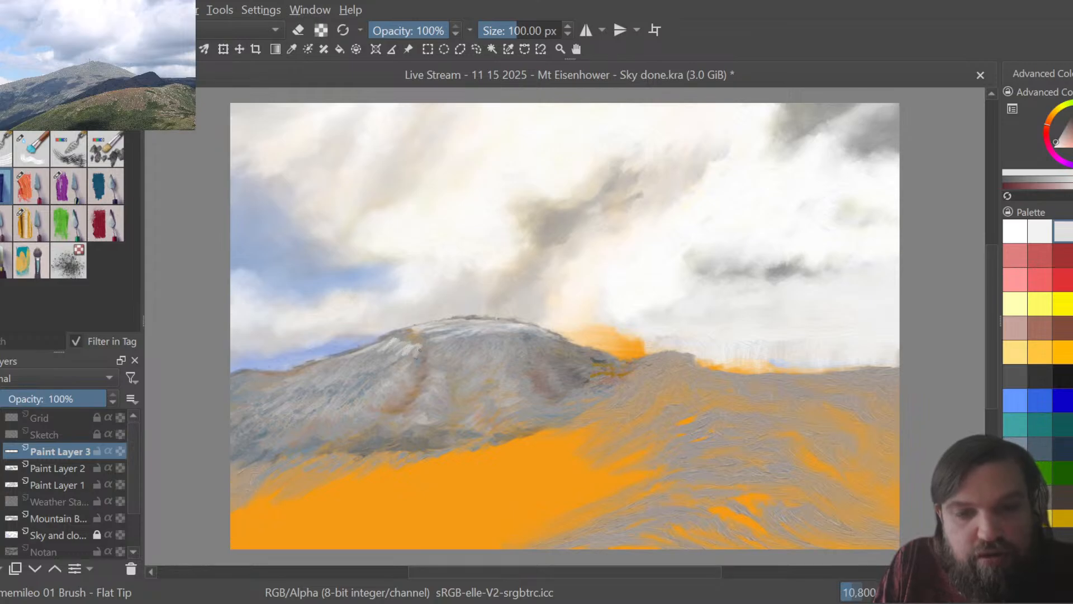
key("slash")
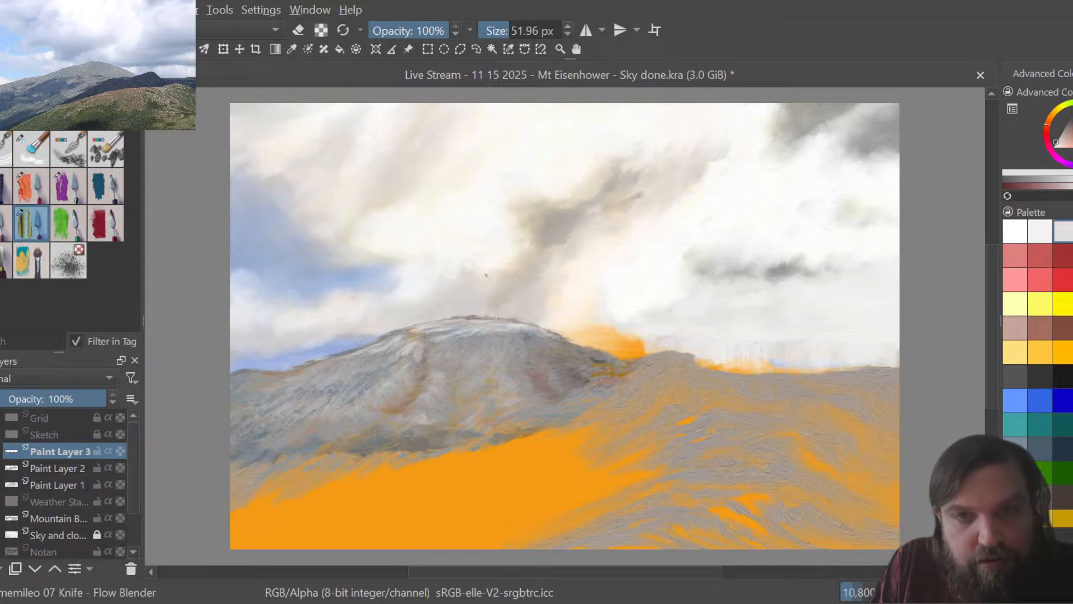
Add blue-grey and sampled grey Grainy Grooves strokes below the summit's left side, blending them with Flow Blender at 76.98 px.
left_click(524, 29)
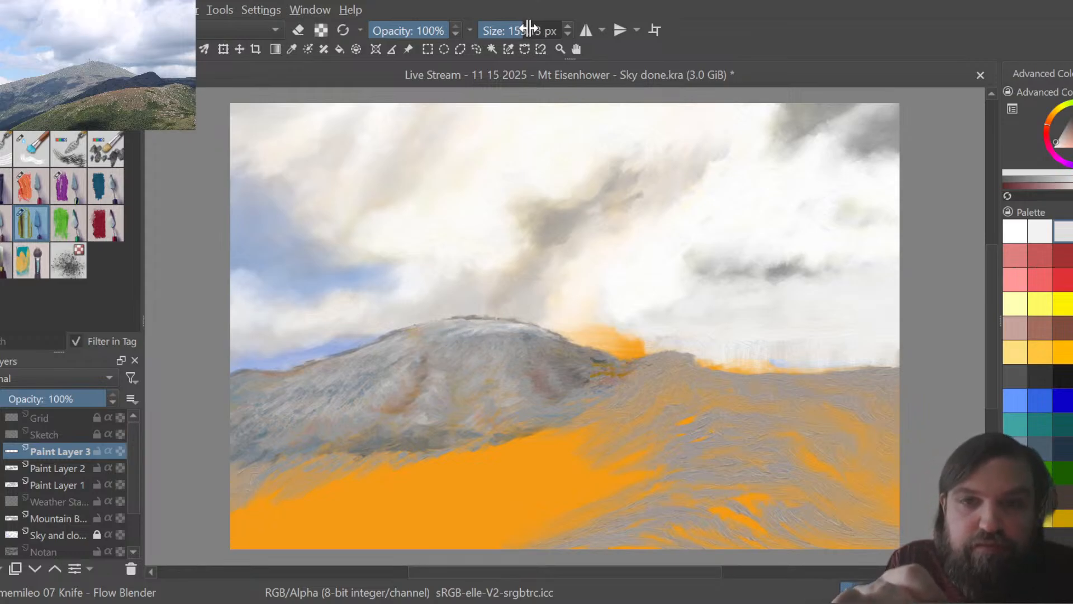
left_click_drag(531, 29, 518, 28)
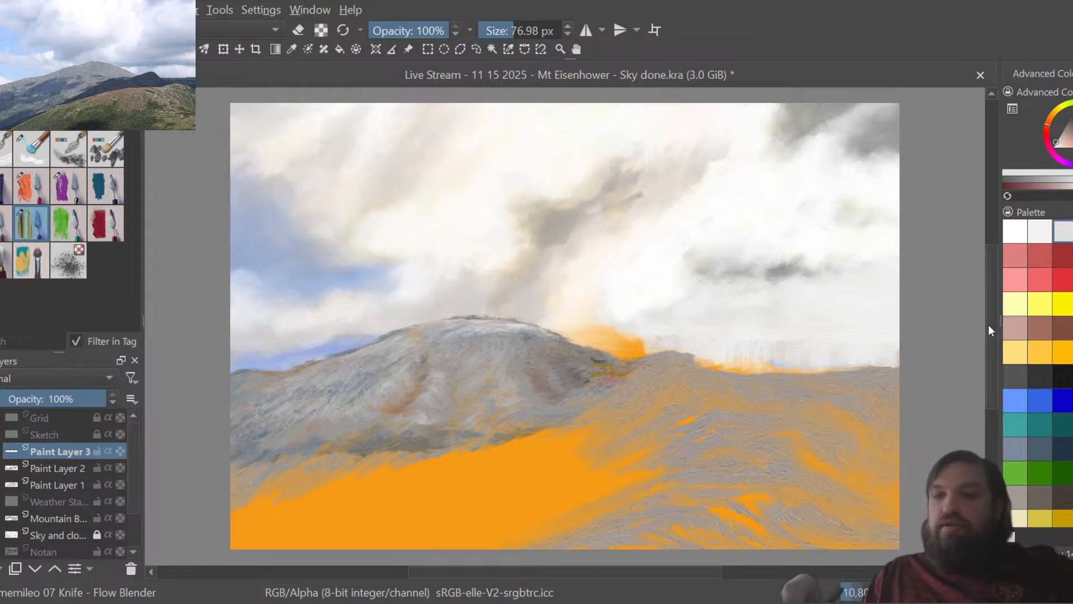
left_click(1020, 438)
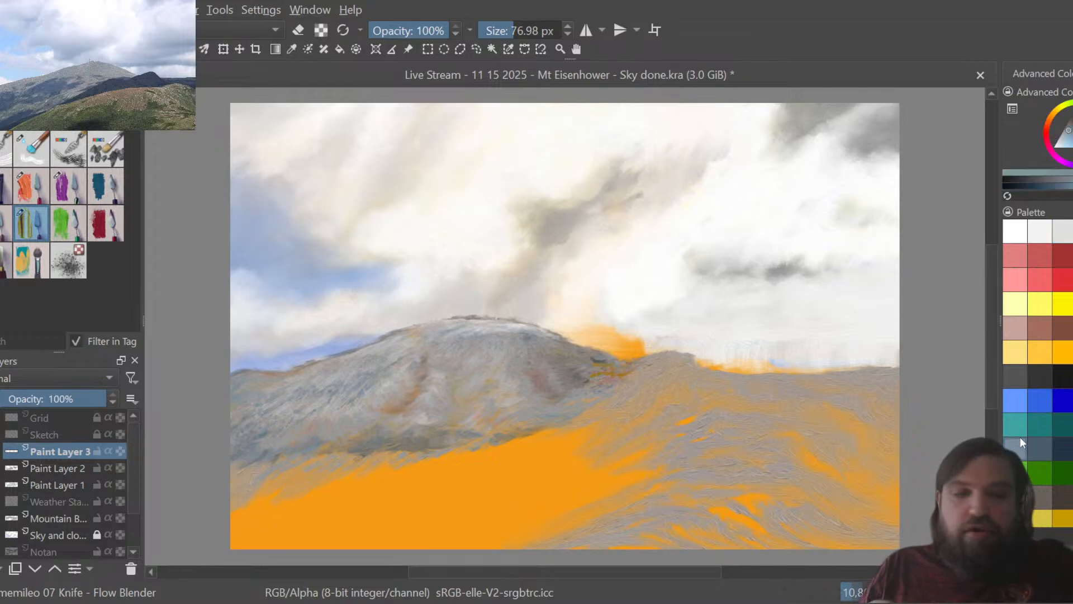
left_click(83, 183)
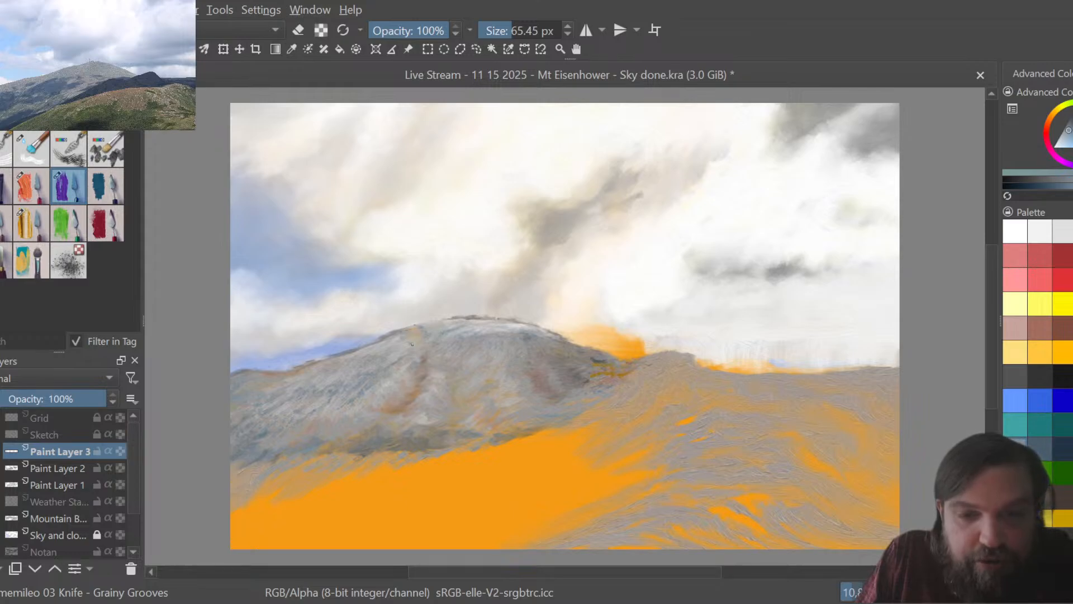
left_click(430, 330, "ctrl")
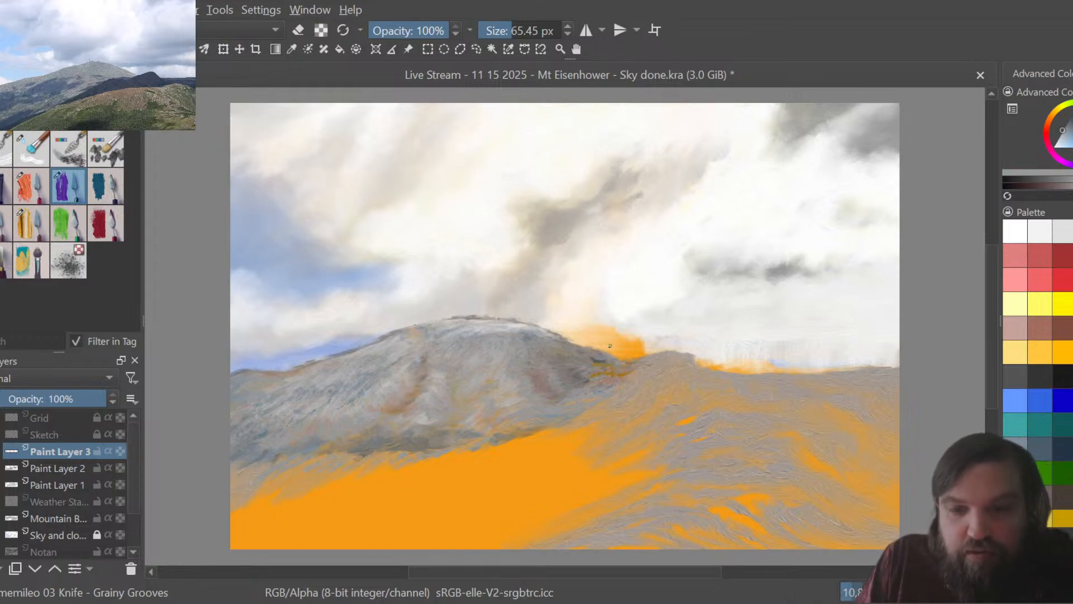
left_click(39, 232)
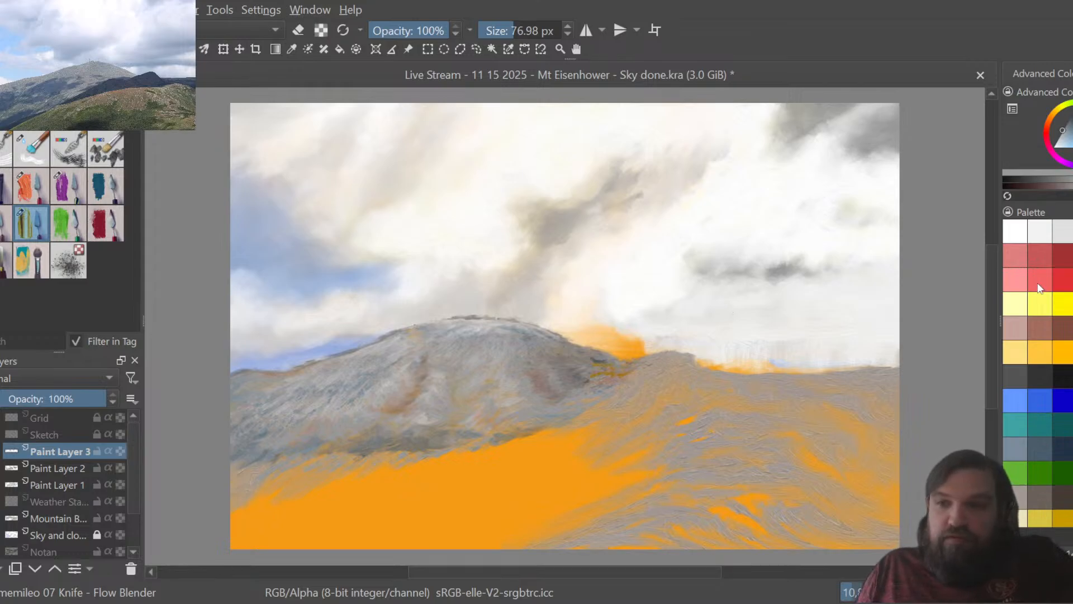
Paint small dark-grey rock accents on the middle of the slope with Grainy Grooves, soften them with a sampled grey and blend with Flow Blender.
left_click(1015, 376)
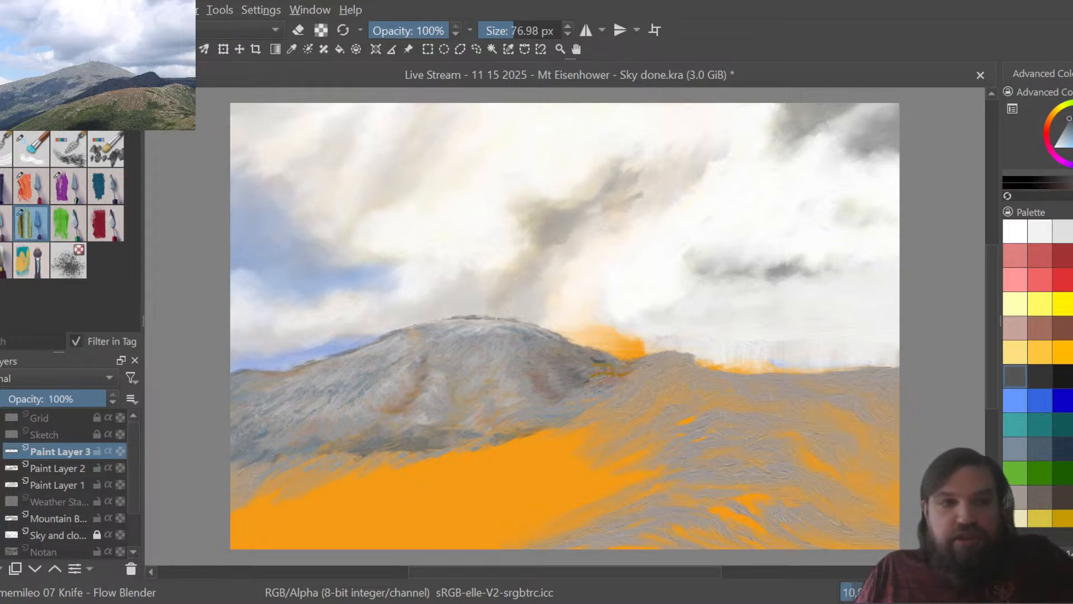
left_click(69, 186)
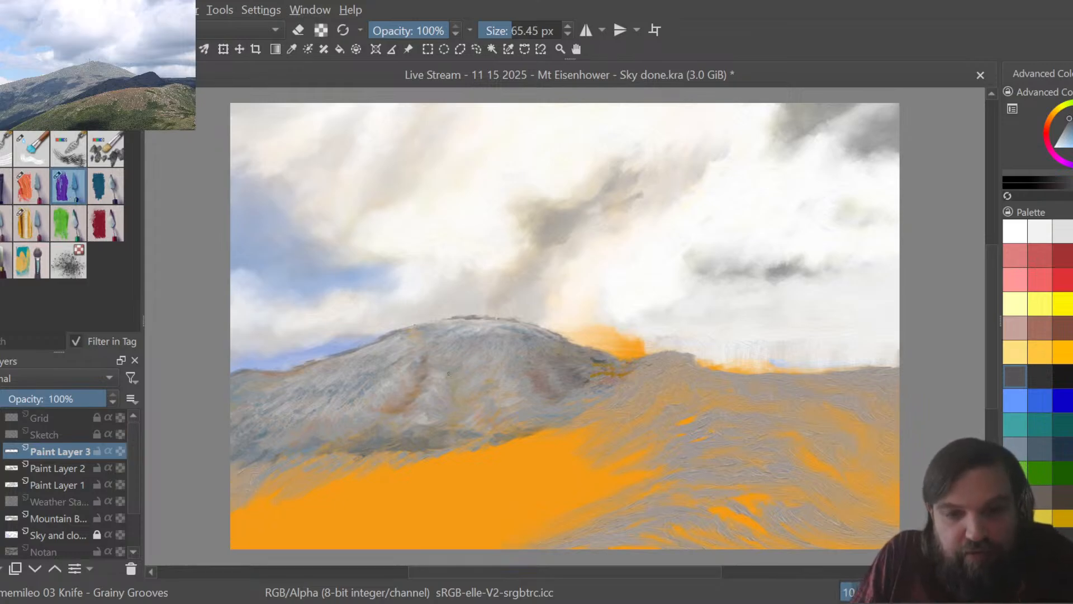
left_click_drag(463, 367, 452, 378)
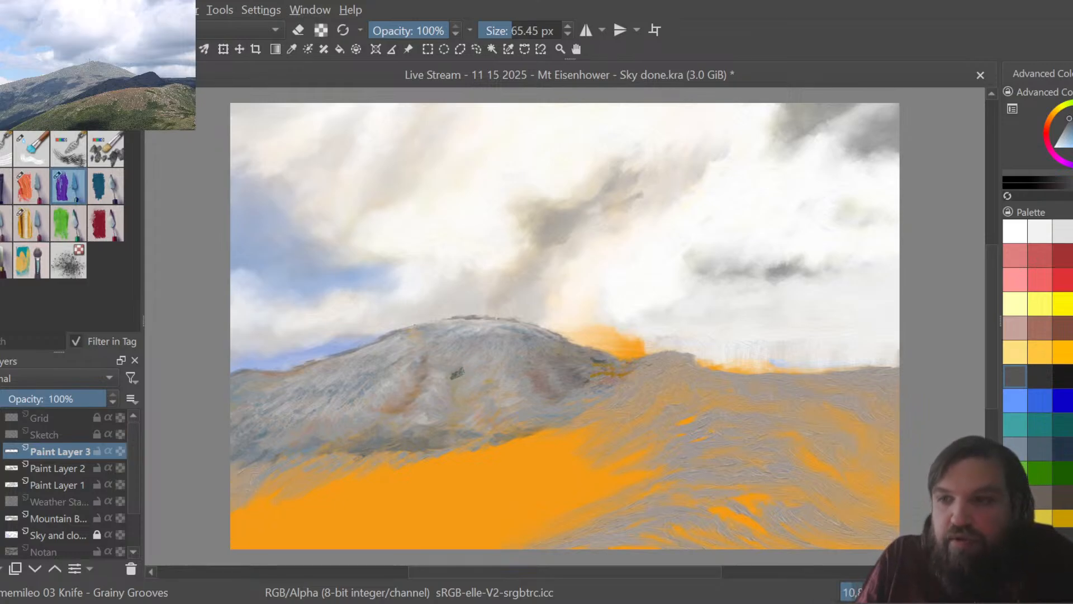
left_click(459, 373, "ctrl")
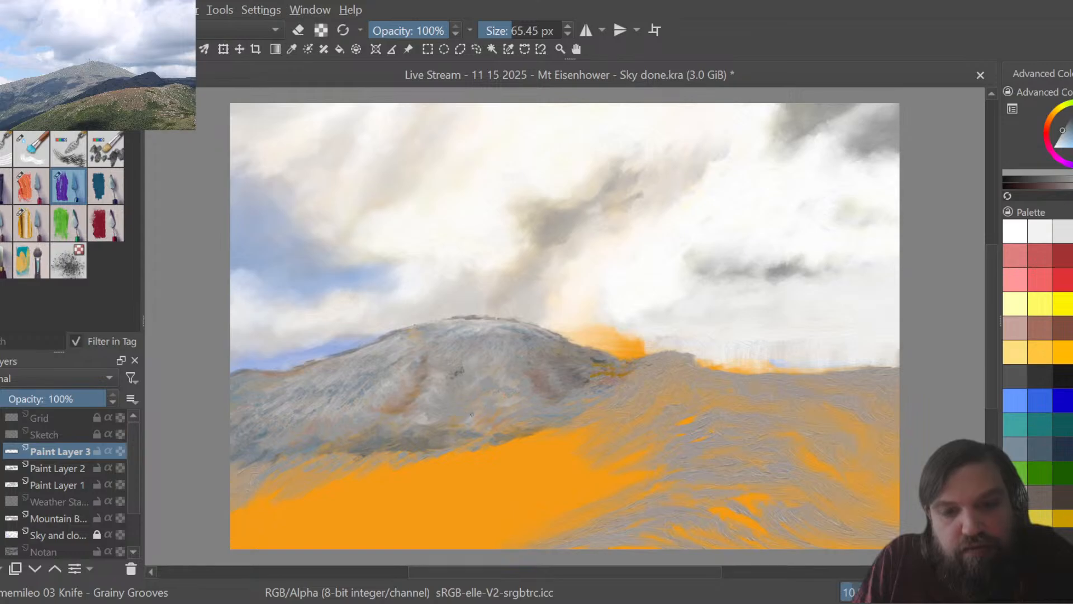
left_click(32, 221)
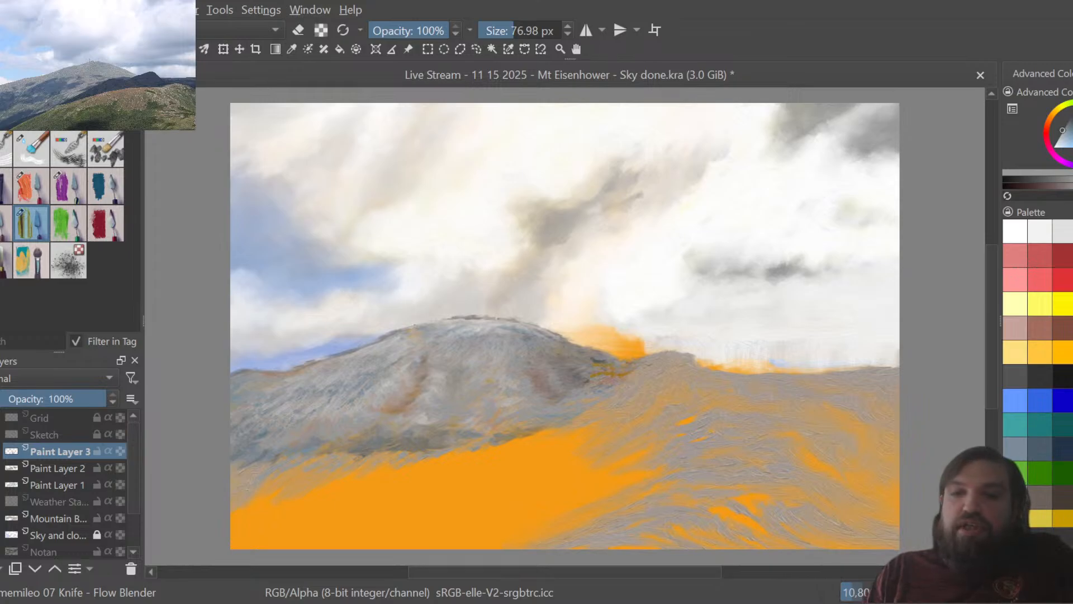
Add golden-orange Grainy Grooves accents on the lower left slope and blend them with Flow Blender.
key("x")
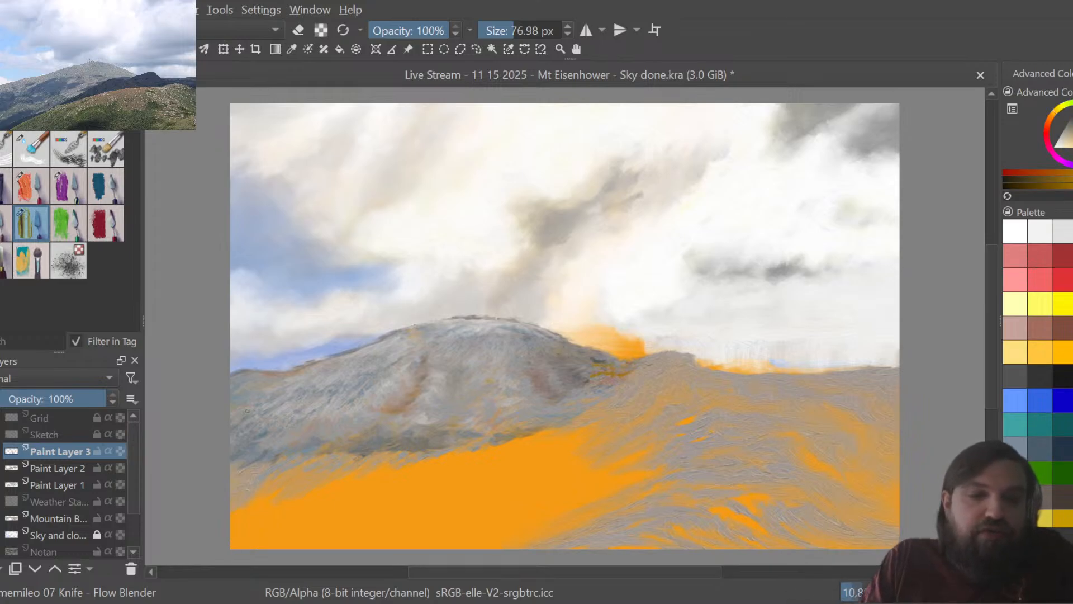
left_click(82, 183)
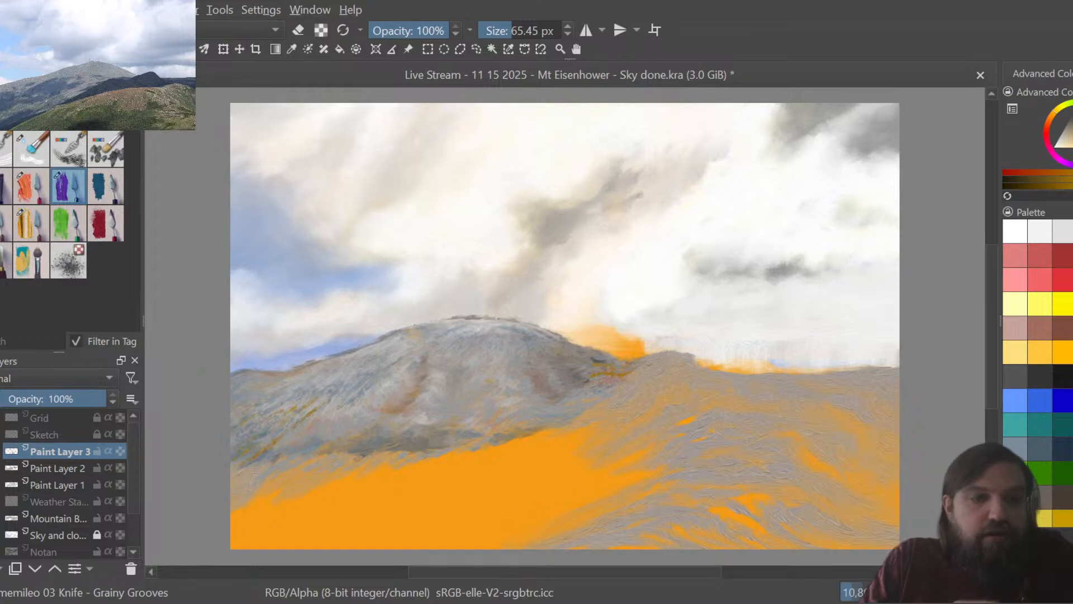
left_click(44, 213)
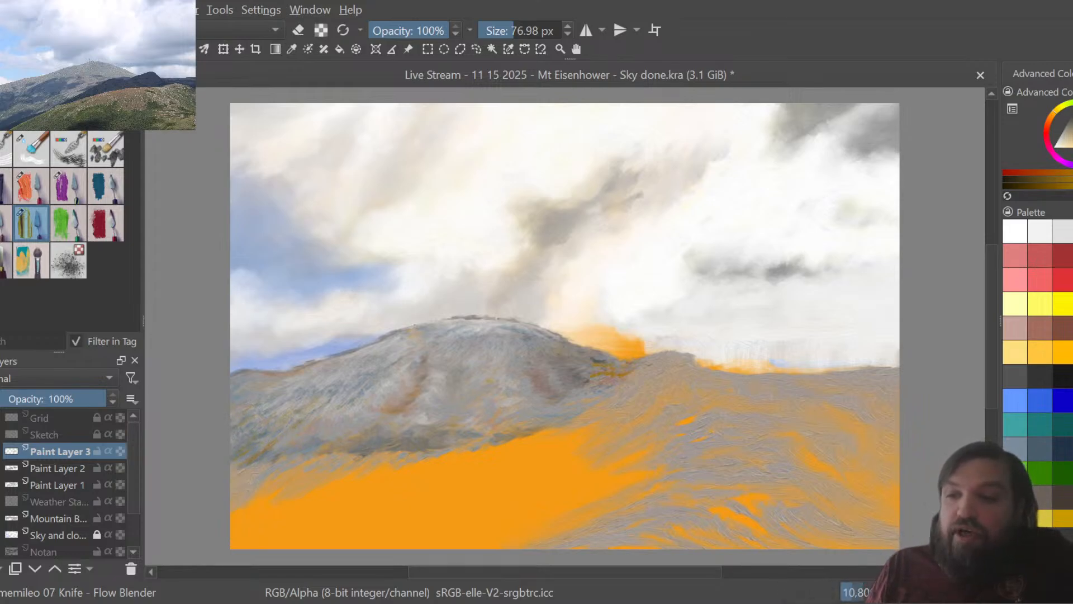
Paint dark-green Grainy Grooves strokes at 65.45 px along the mountain's lower left base.
left_click(1057, 492)
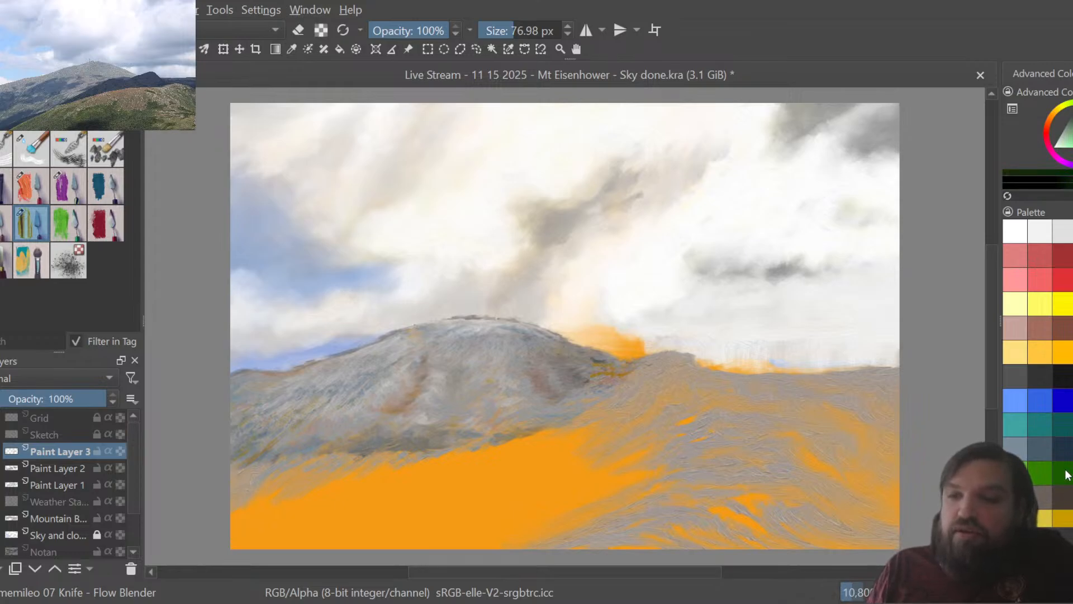
left_click(1063, 473)
left_click(68, 187)
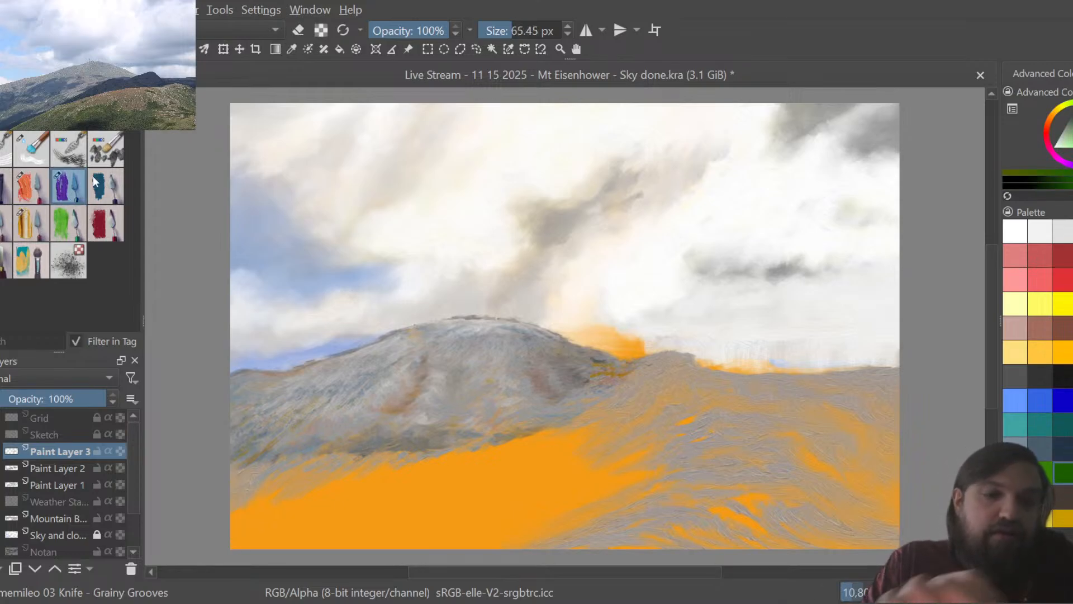
mouse_move(232, 434)
left_mouse_down()
mouse_move(302, 442)
mouse_move(259, 467)
mouse_move(260, 454)
mouse_move(240, 454)
mouse_move(233, 442)
left_mouse_up()
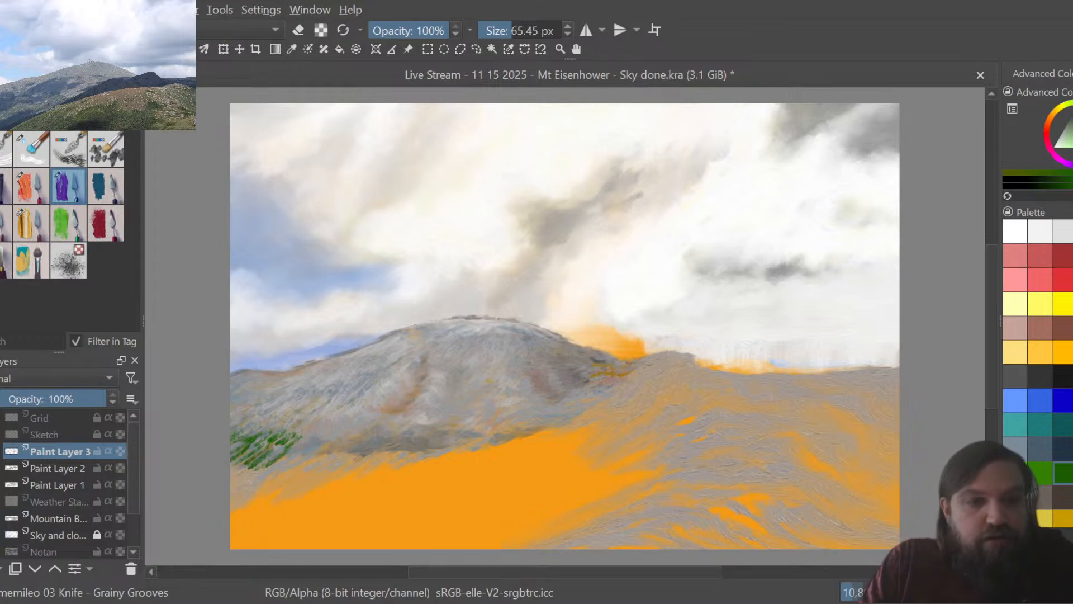
Blend the green base with Flow Blender, enlarging it to 283.23 px to spread the green down over the orange in the lower left.
left_click(32, 223)
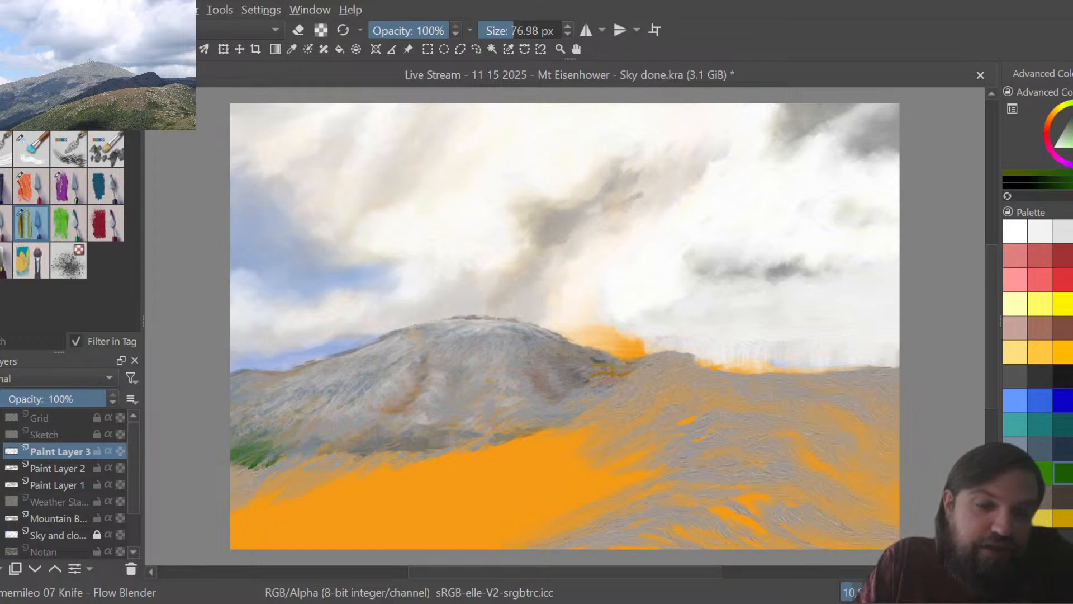
left_click_drag(253, 466, 236, 470)
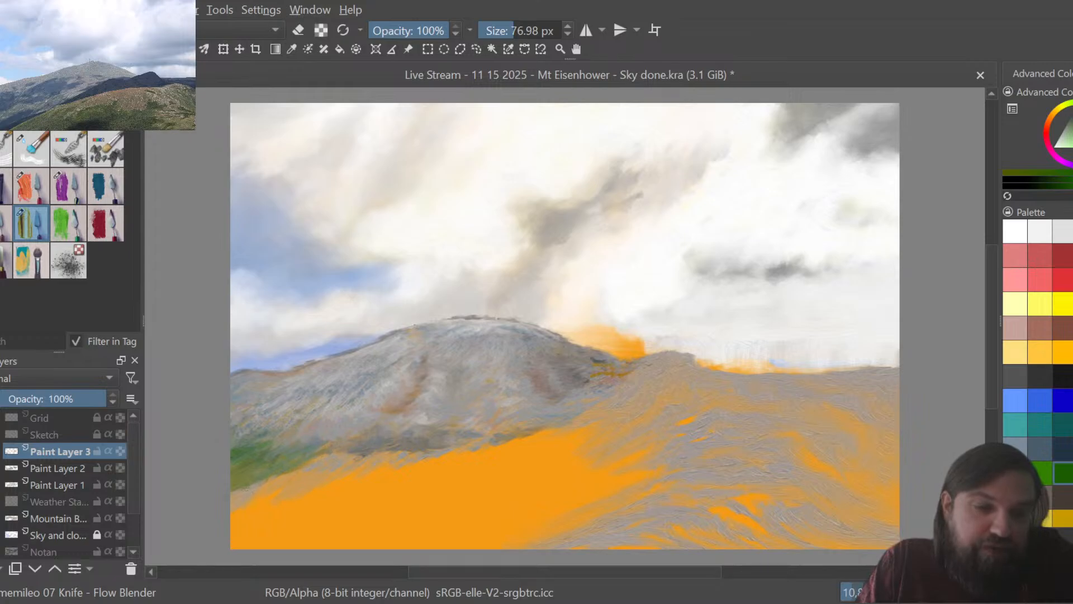
left_click_drag(522, 28, 521, 23)
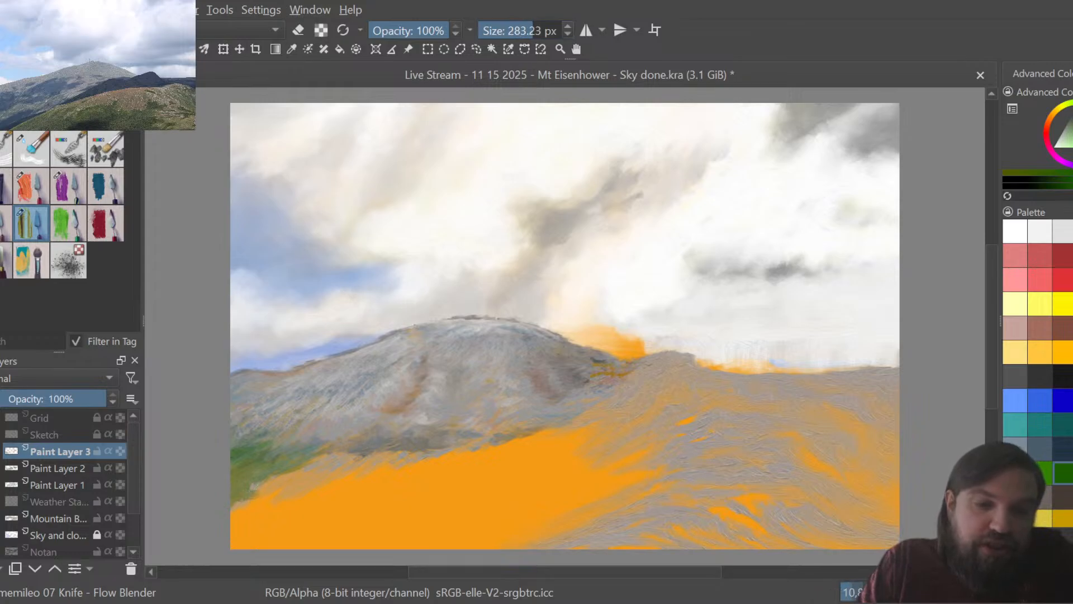
left_click_drag(251, 487, 358, 469)
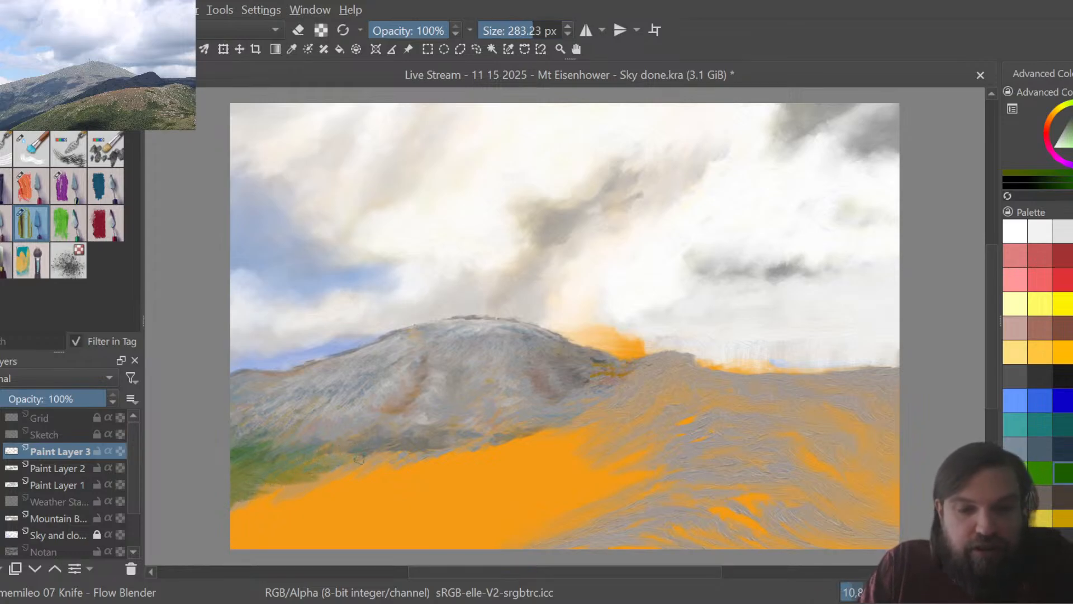
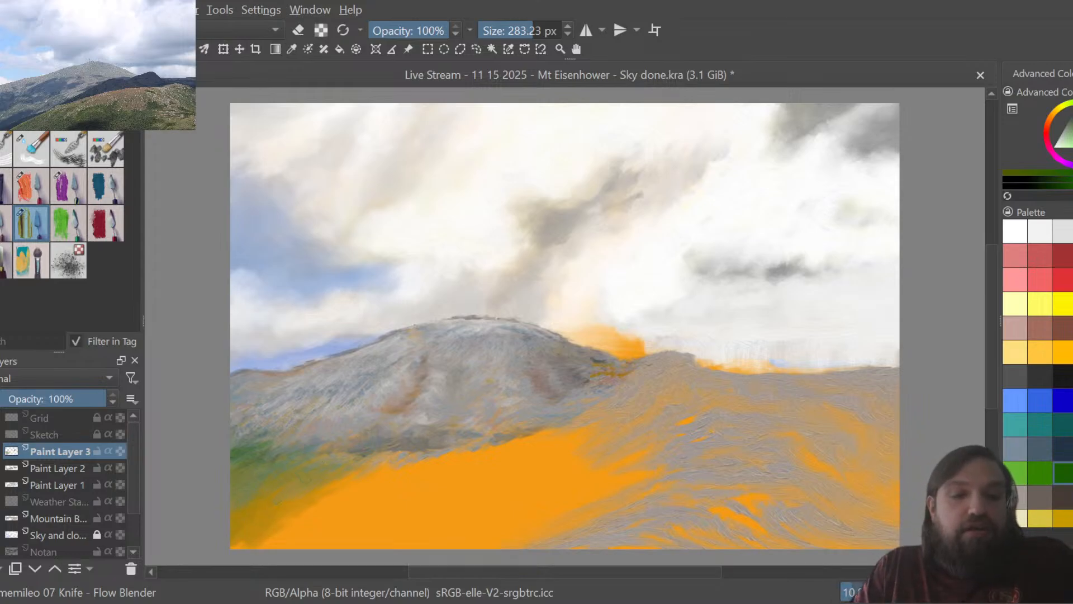
Check the Sketch layer and hide it again, then paint diagonal deep-green Grainy Grooves strokes along the mountain's base from the left edge towards the centre.
left_click(1, 434)
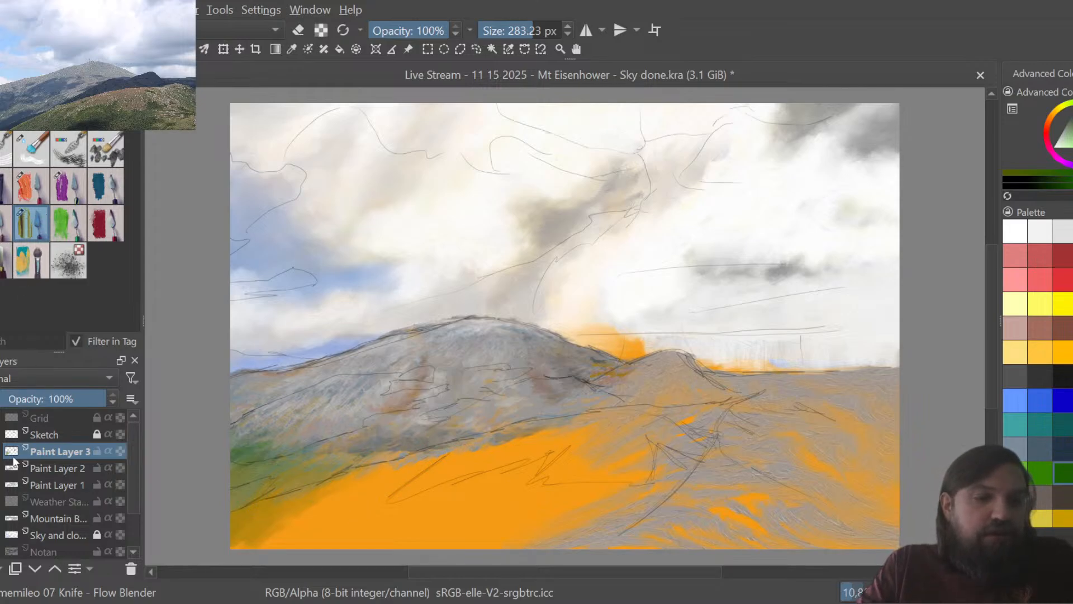
left_click(2, 434)
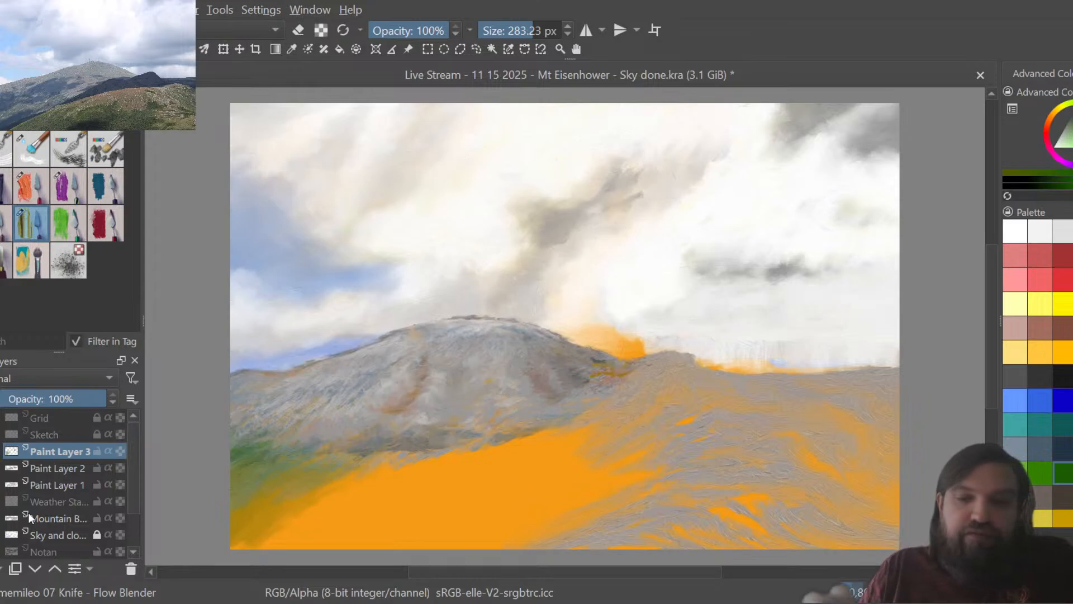
left_click(68, 187)
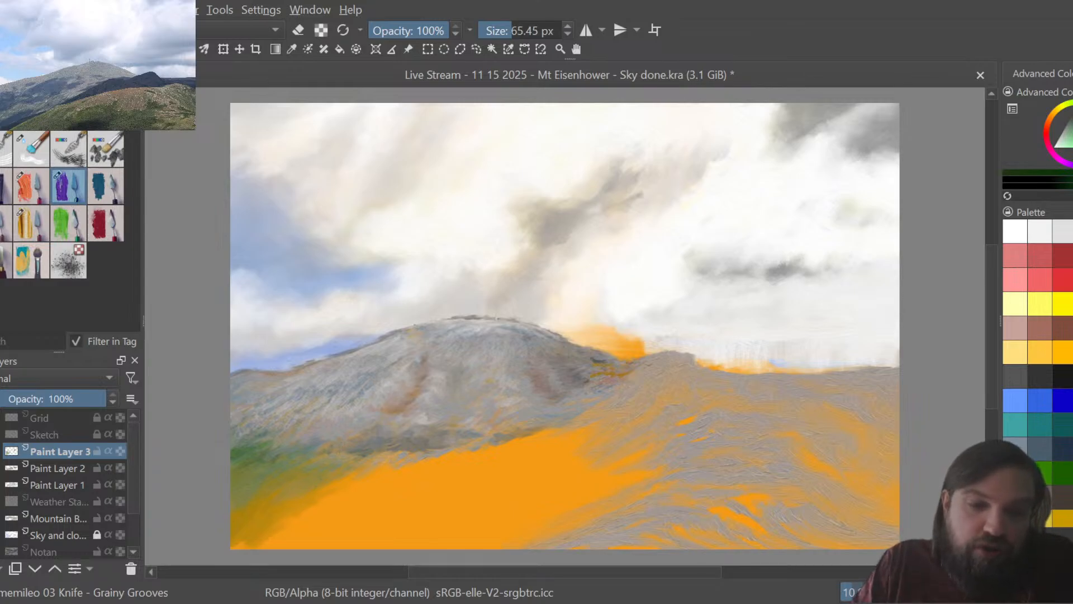
mouse_move(338, 445)
left_mouse_down()
mouse_move(319, 452)
mouse_move(346, 442)
mouse_move(344, 453)
mouse_move(281, 472)
left_mouse_up()
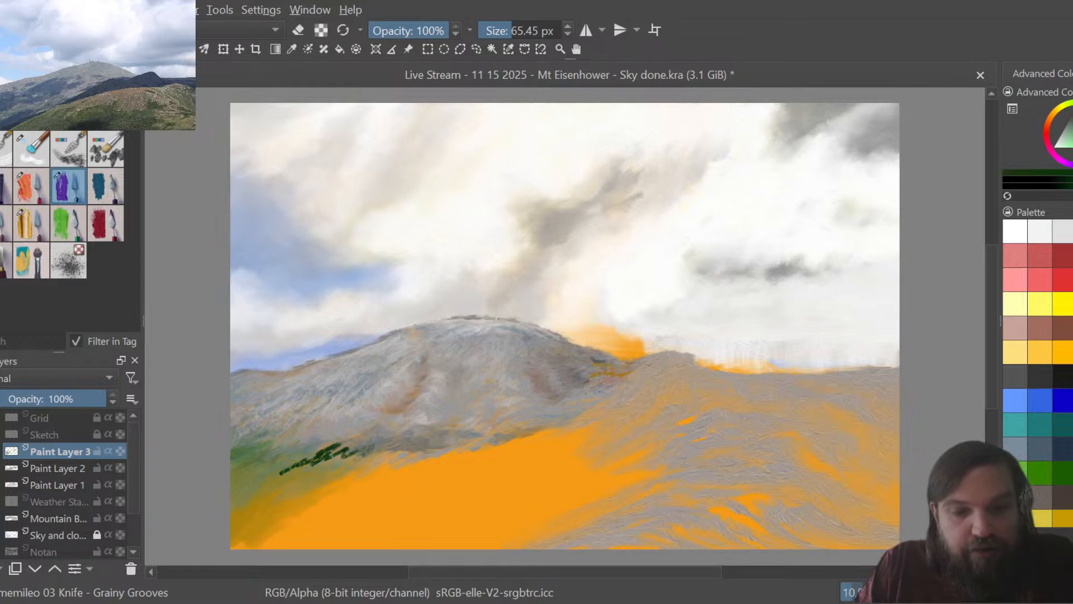
left_click_drag(333, 447, 413, 443)
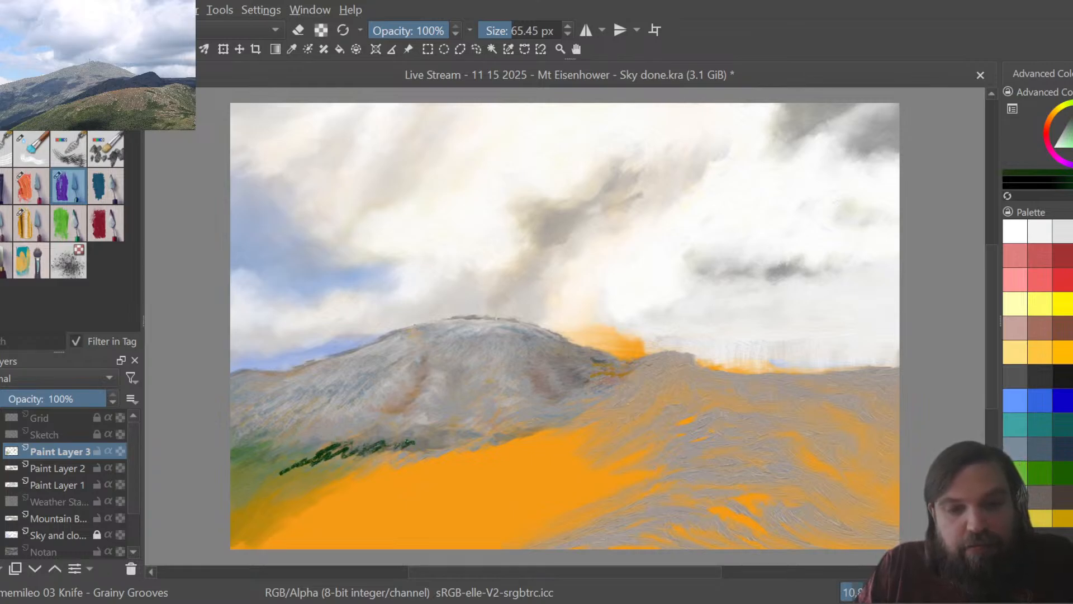
mouse_move(293, 465)
left_mouse_down()
mouse_move(243, 494)
mouse_move(351, 455)
mouse_move(379, 427)
left_mouse_up()
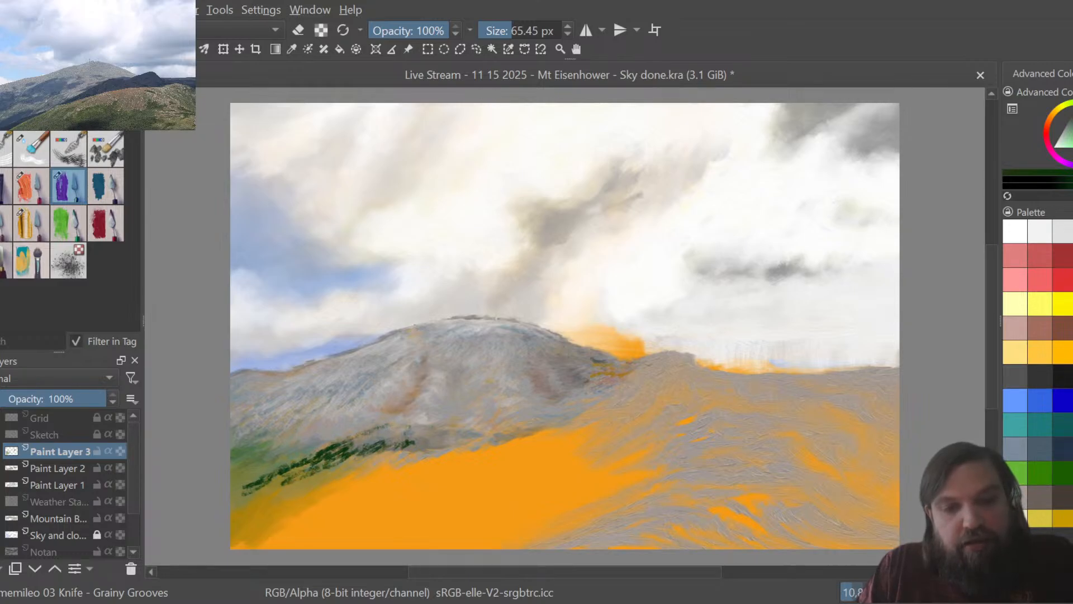
mouse_move(432, 449)
left_mouse_down()
mouse_move(451, 434)
mouse_move(328, 480)
mouse_move(231, 497)
left_mouse_up()
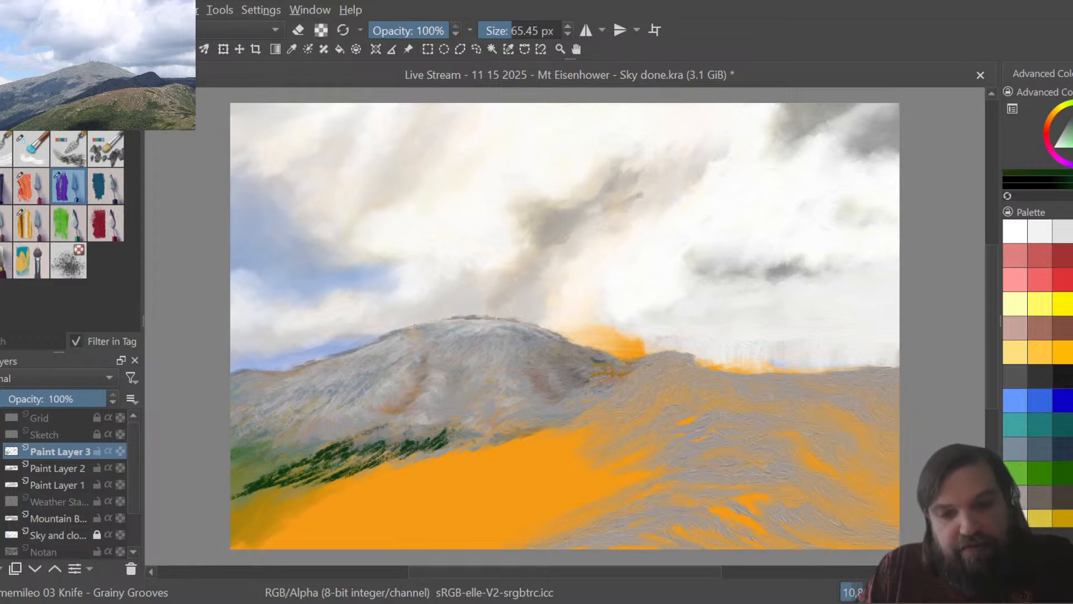
left_click_drag(475, 443, 427, 475)
mouse_move(512, 441)
left_mouse_down()
mouse_move(486, 457)
mouse_move(367, 484)
mouse_move(391, 466)
mouse_move(240, 501)
left_mouse_up()
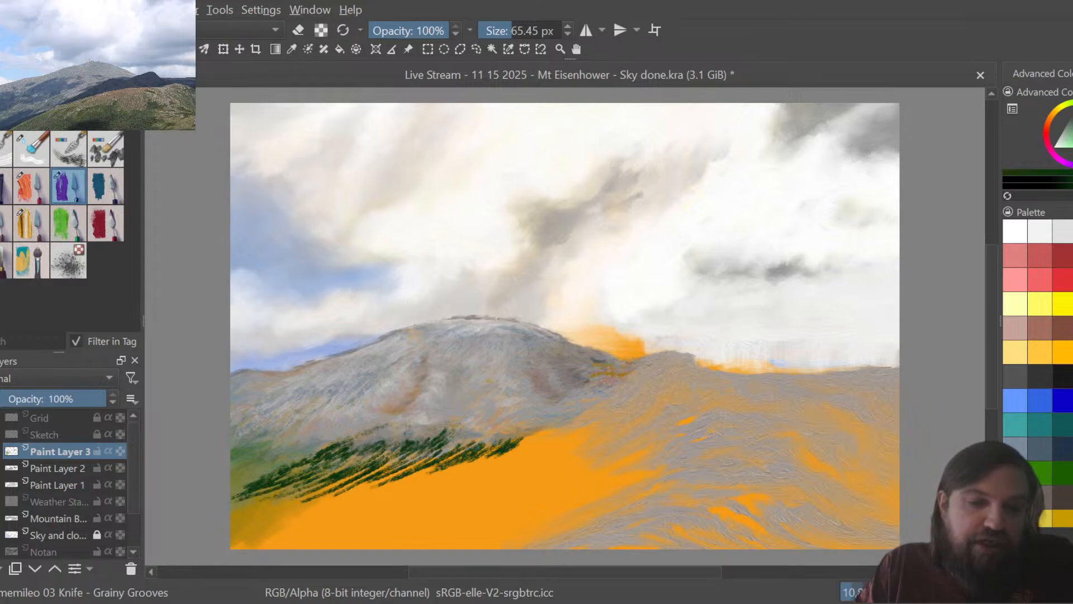
Extend the diagonal dark-green Grainy Grooves strokes along the mountain's base from the left edge past the centre of the canvas.
left_click_drag(299, 481, 240, 503)
left_click_drag(352, 480, 243, 506)
left_click_drag(391, 478, 366, 491)
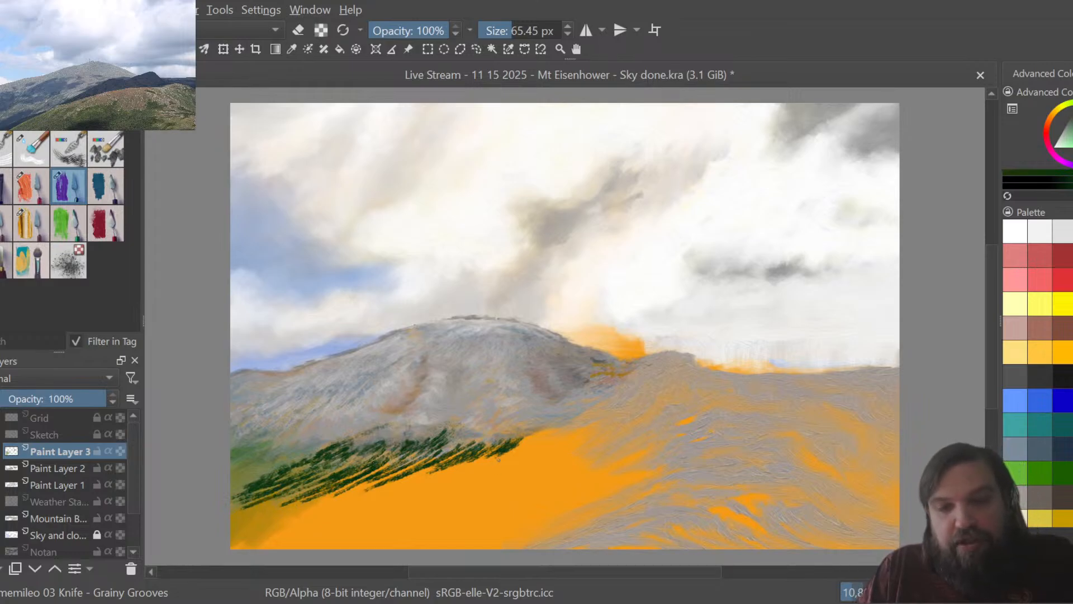
mouse_move(507, 447)
left_mouse_down()
mouse_move(570, 430)
mouse_move(483, 480)
left_mouse_up()
left_click_drag(571, 442, 565, 453)
left_click_drag(588, 439, 553, 462)
left_click_drag(590, 444, 567, 464)
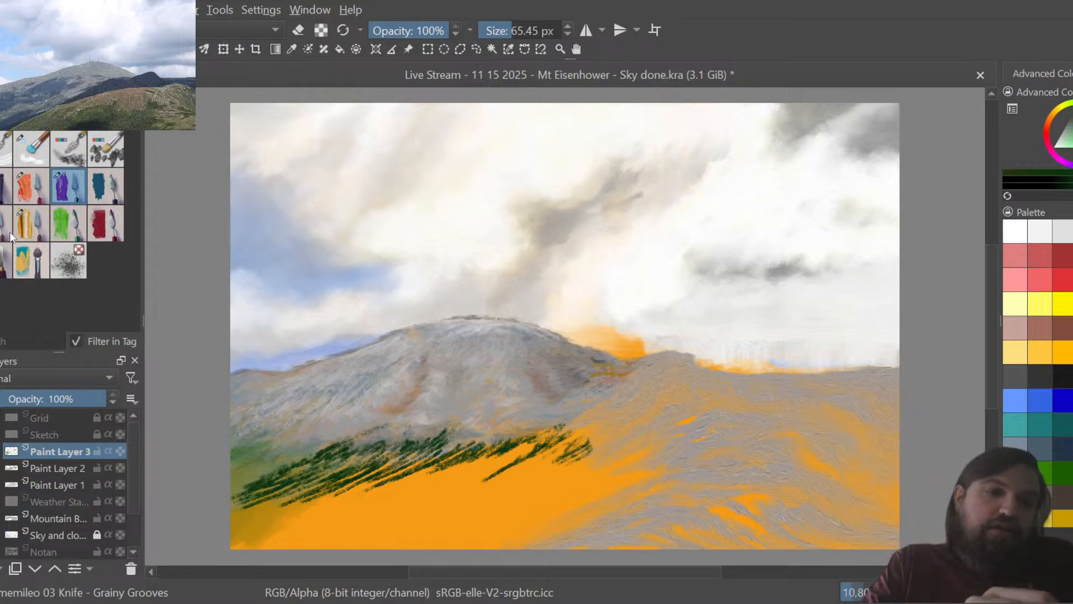
left_click(11, 236)
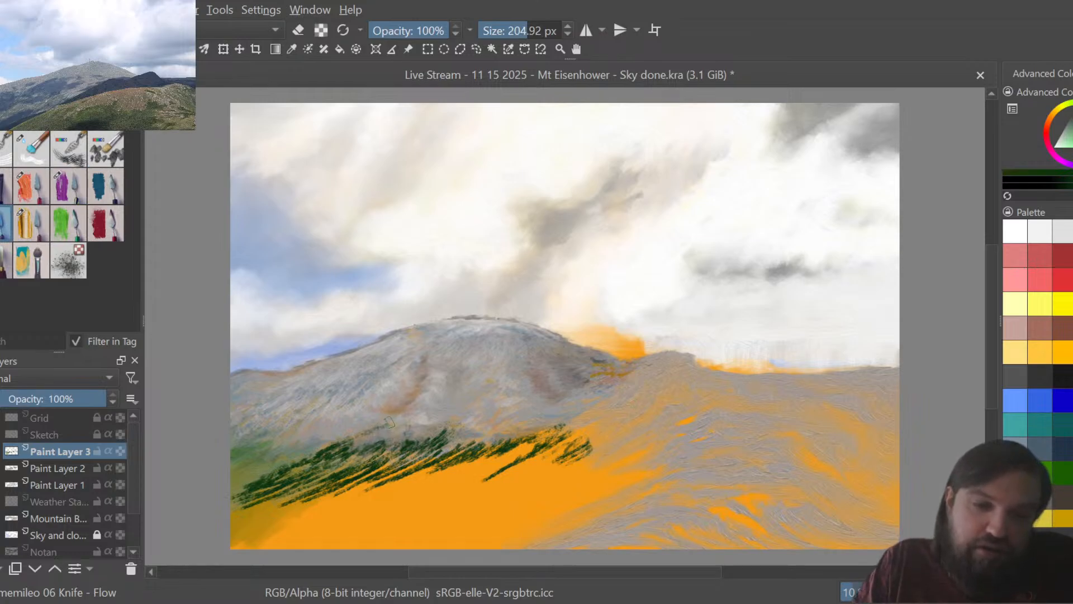
left_click_drag(390, 422, 371, 430)
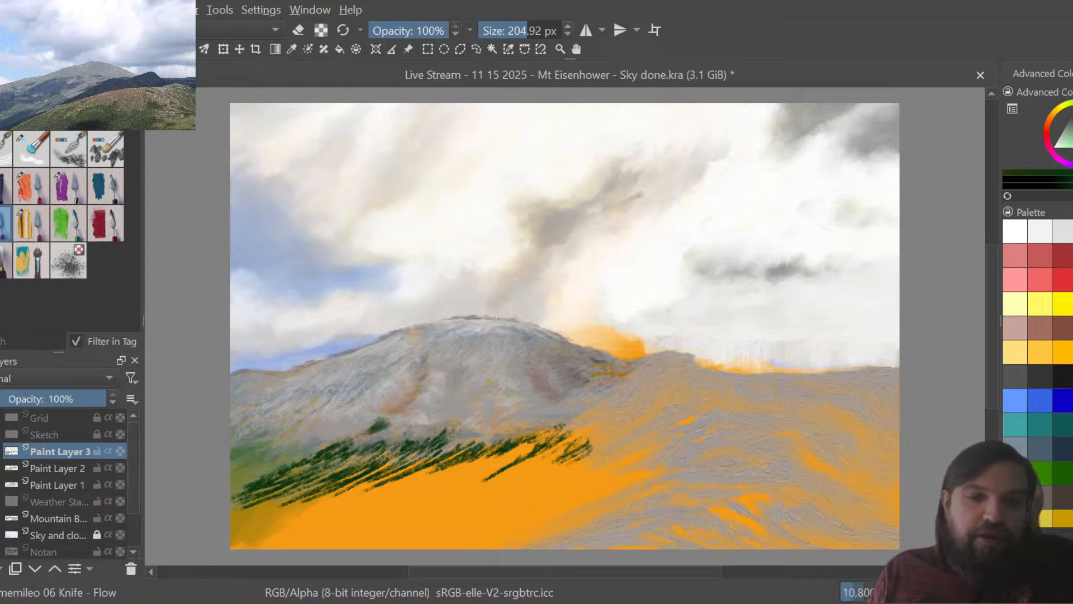
key("ctrl+z")
key("ctrl+z")
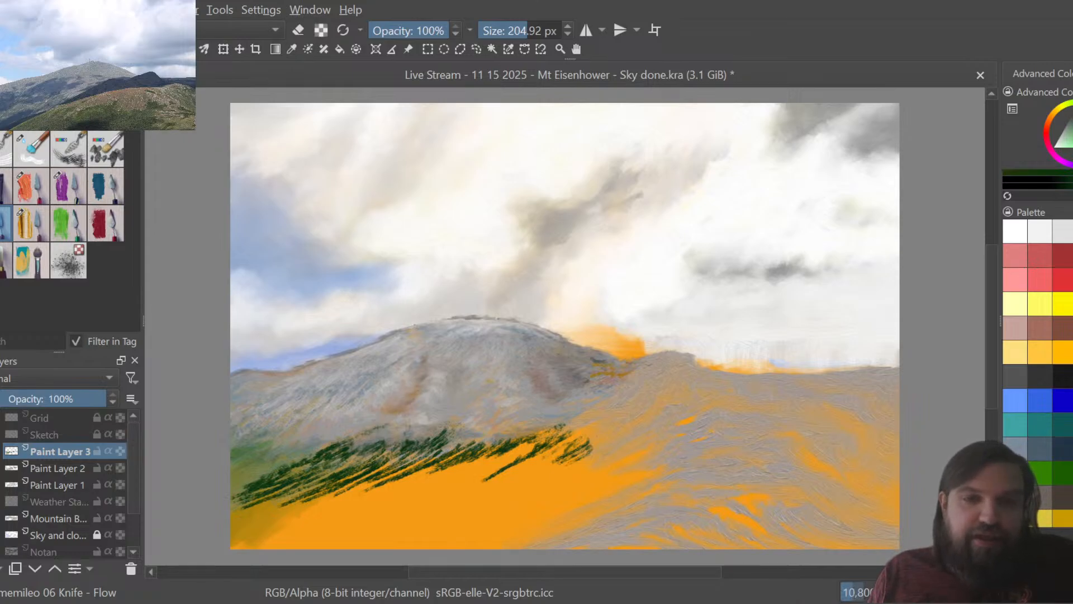
Blend the dark-green strokes on the left part of the mountain's base with Flow Blender at 99.06 px.
left_click(30, 232)
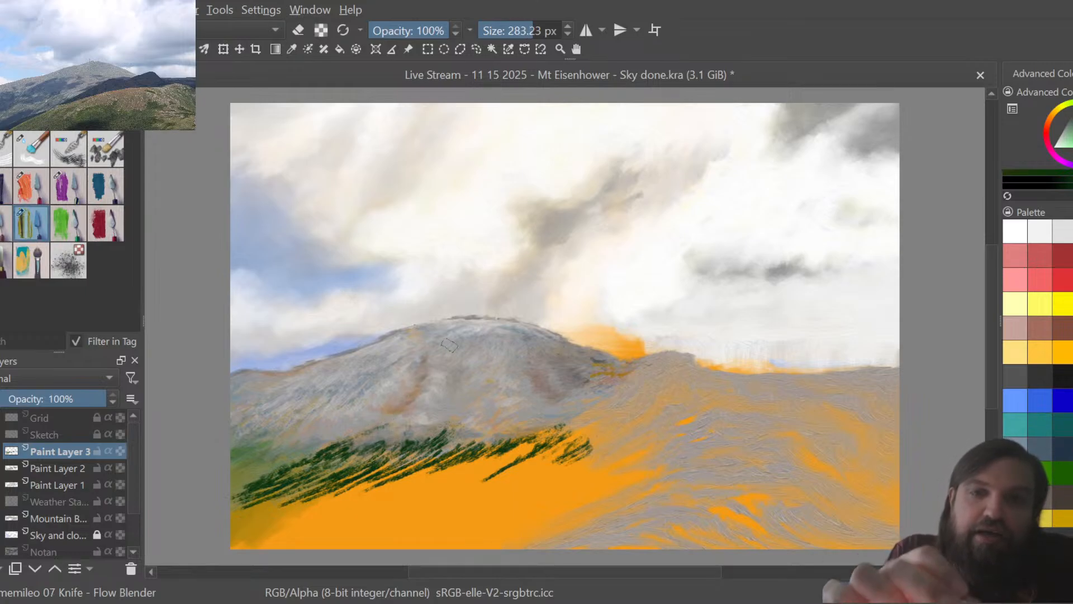
left_click_drag(533, 30, 518, 19)
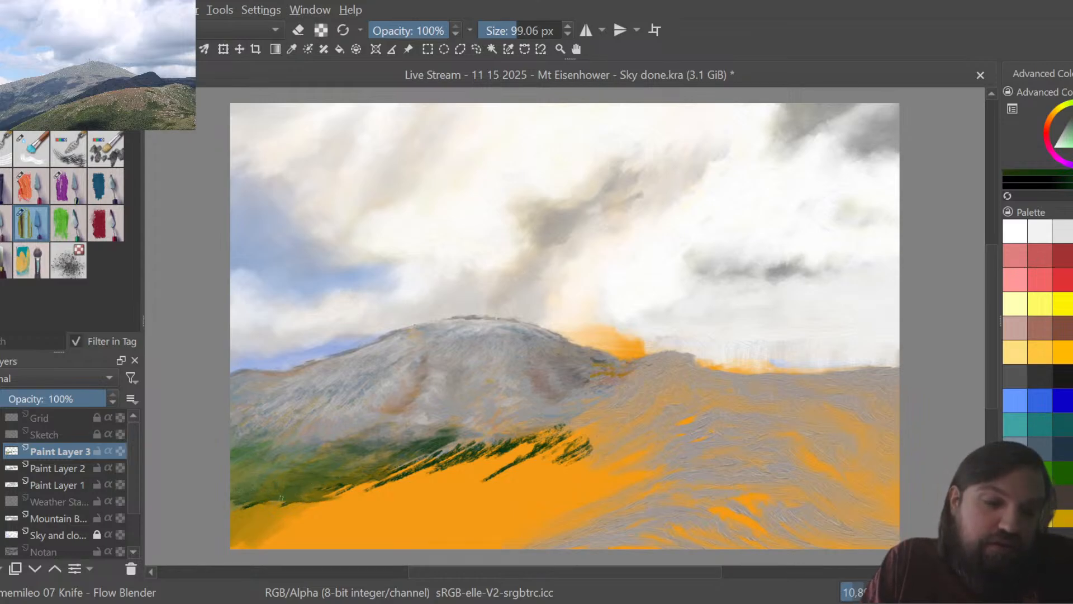
mouse_move(281, 499)
left_mouse_down()
mouse_move(248, 504)
mouse_move(279, 505)
left_mouse_up()
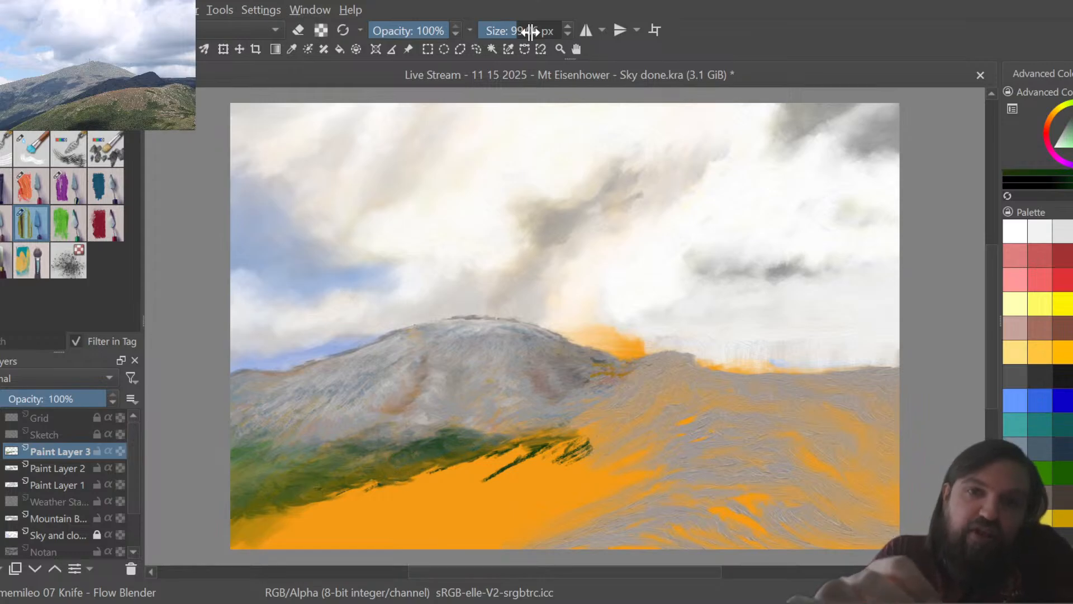
Enlarge Flow Blender to 283.23 px and smear the remaining green strokes down into the orange, from the centre to the lower left corner.
left_click_drag(521, 31, 555, 46)
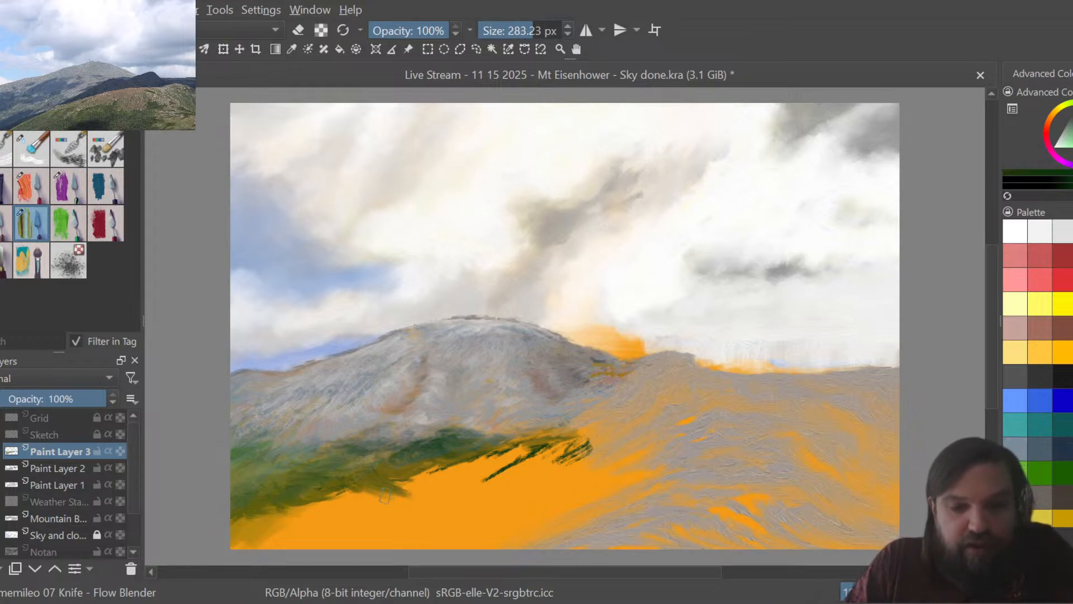
mouse_move(341, 495)
left_mouse_down()
mouse_move(381, 490)
mouse_move(337, 484)
mouse_move(435, 485)
mouse_move(409, 466)
mouse_move(455, 457)
mouse_move(449, 468)
mouse_move(486, 448)
mouse_move(509, 455)
mouse_move(488, 449)
mouse_move(554, 437)
mouse_move(529, 424)
mouse_move(543, 444)
mouse_move(508, 448)
left_mouse_up()
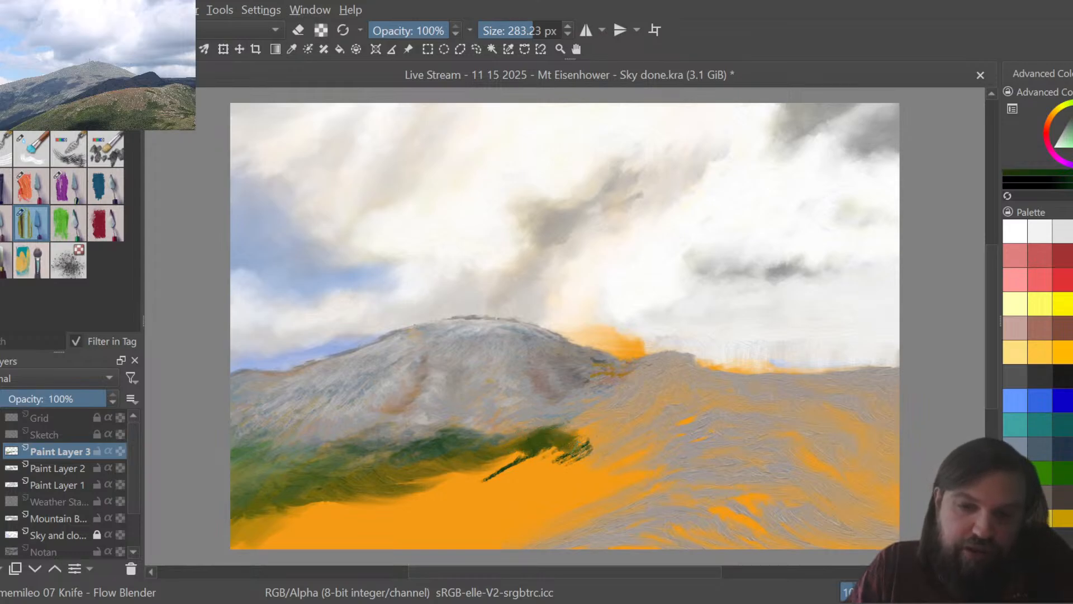
mouse_move(578, 443)
left_mouse_down()
mouse_move(558, 456)
mouse_move(531, 445)
mouse_move(527, 463)
mouse_move(496, 467)
mouse_move(515, 466)
mouse_move(517, 446)
mouse_move(488, 464)
mouse_move(509, 474)
mouse_move(475, 478)
left_mouse_up()
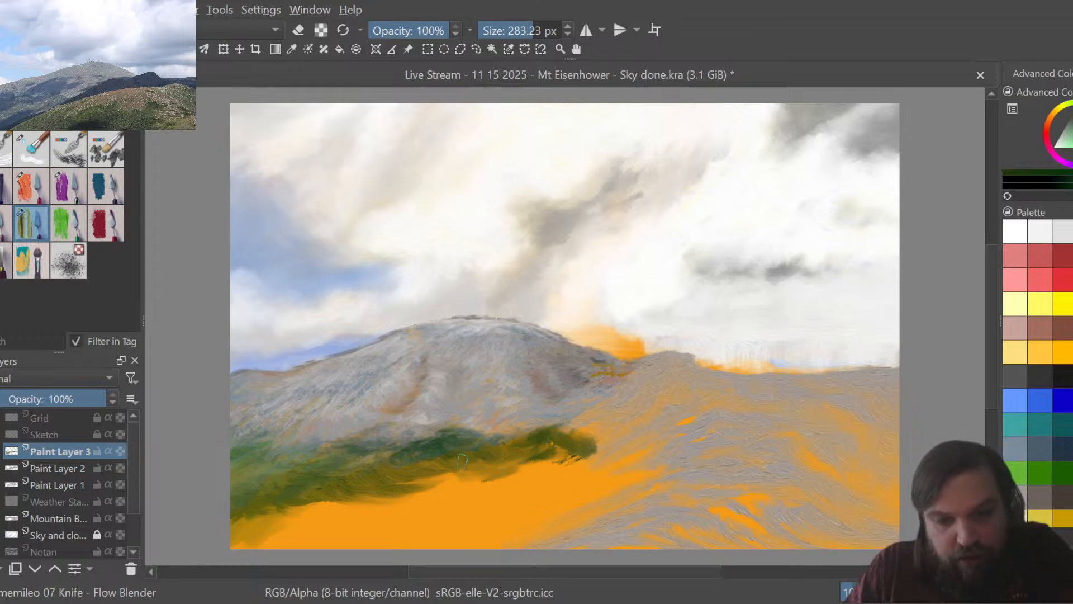
mouse_move(571, 446)
left_mouse_down()
mouse_move(592, 437)
mouse_move(453, 499)
mouse_move(481, 462)
mouse_move(418, 499)
mouse_move(388, 507)
mouse_move(416, 476)
mouse_move(229, 537)
left_mouse_up()
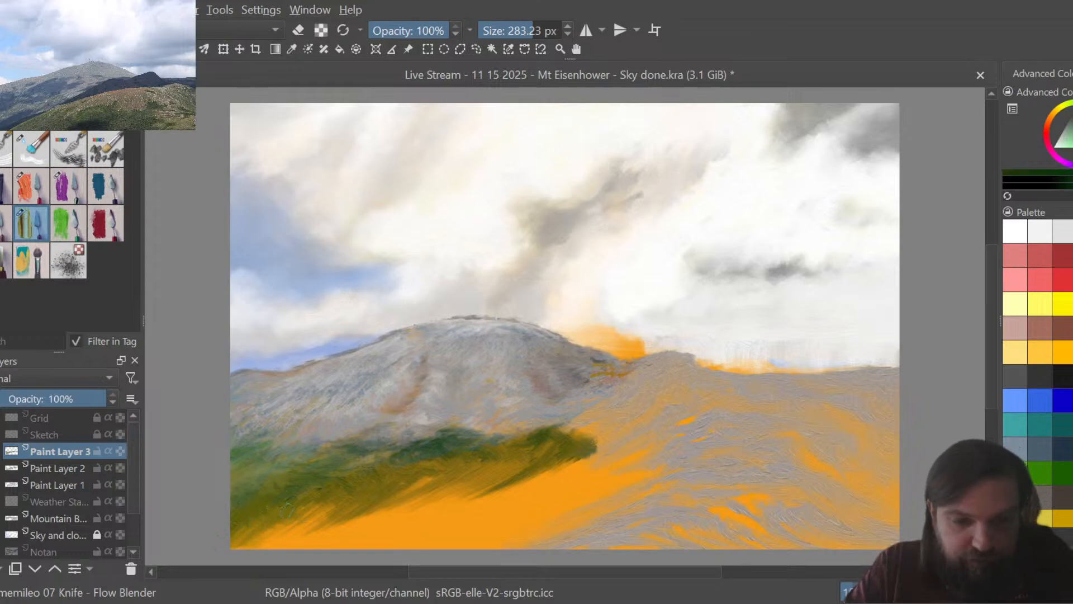
mouse_move(287, 509)
left_mouse_down()
mouse_move(309, 530)
mouse_move(258, 506)
mouse_move(222, 541)
mouse_move(308, 531)
mouse_move(247, 533)
mouse_move(274, 519)
mouse_move(308, 542)
mouse_move(254, 529)
mouse_move(290, 505)
mouse_move(322, 542)
mouse_move(297, 514)
mouse_move(333, 521)
mouse_move(297, 495)
mouse_move(324, 483)
mouse_move(297, 490)
mouse_move(301, 503)
mouse_move(326, 497)
mouse_move(345, 520)
mouse_move(297, 516)
mouse_move(333, 527)
mouse_move(374, 520)
left_mouse_up()
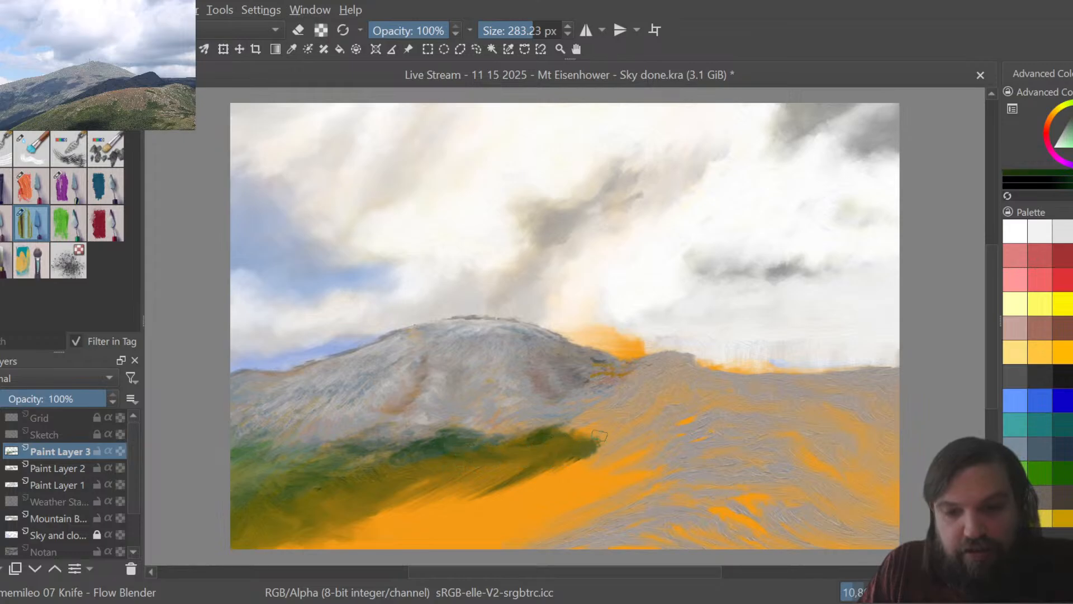
left_click_drag(569, 428, 606, 445)
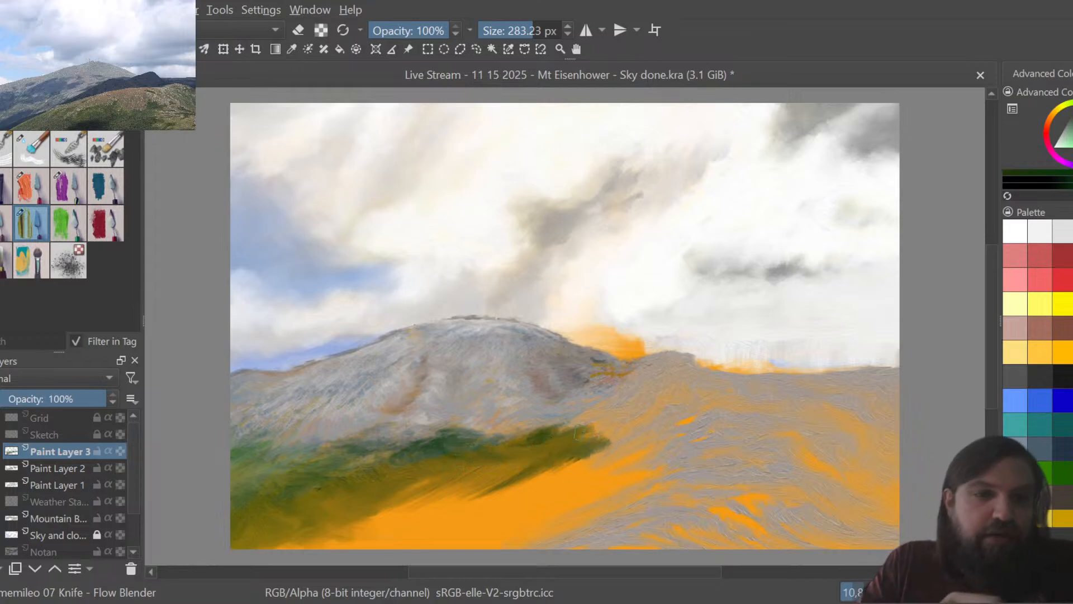
Reduce Flow Blender to 85.37 px, then scatter short green and darker green Grainy Grooves dabs at 65.45 px over the green band.
mouse_move(508, 29)
left_mouse_down()
mouse_move(494, 29)
mouse_move(528, 29)
left_mouse_up()
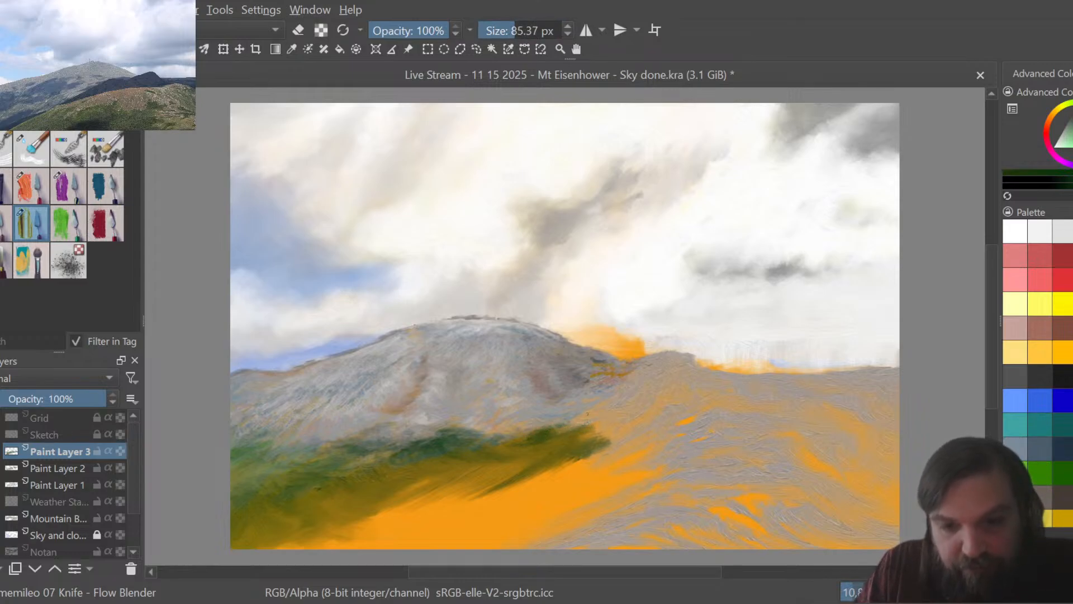
left_click(1055, 469)
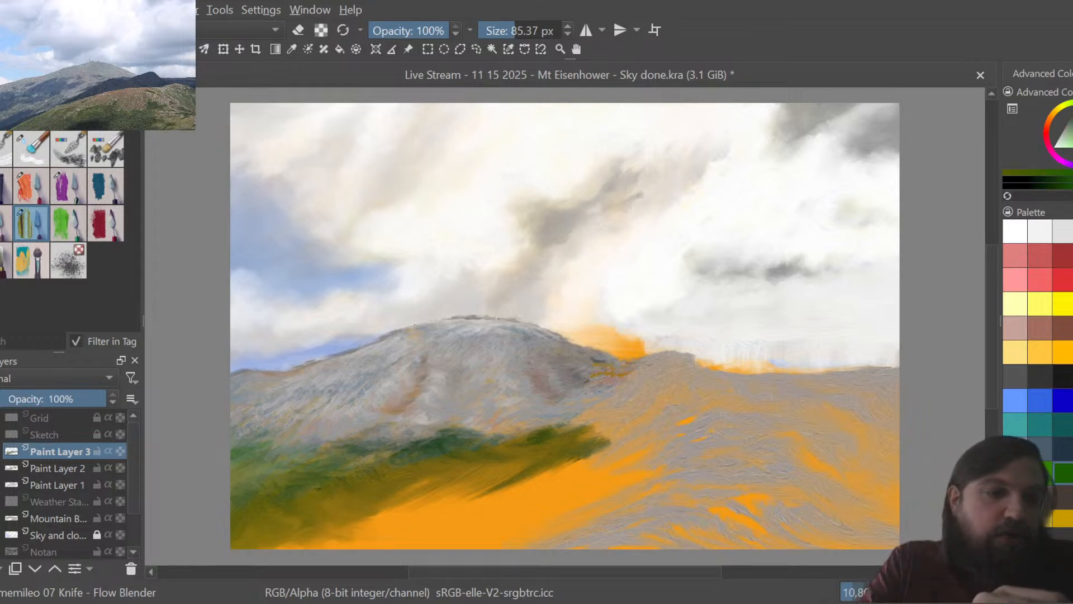
left_click(4, 227)
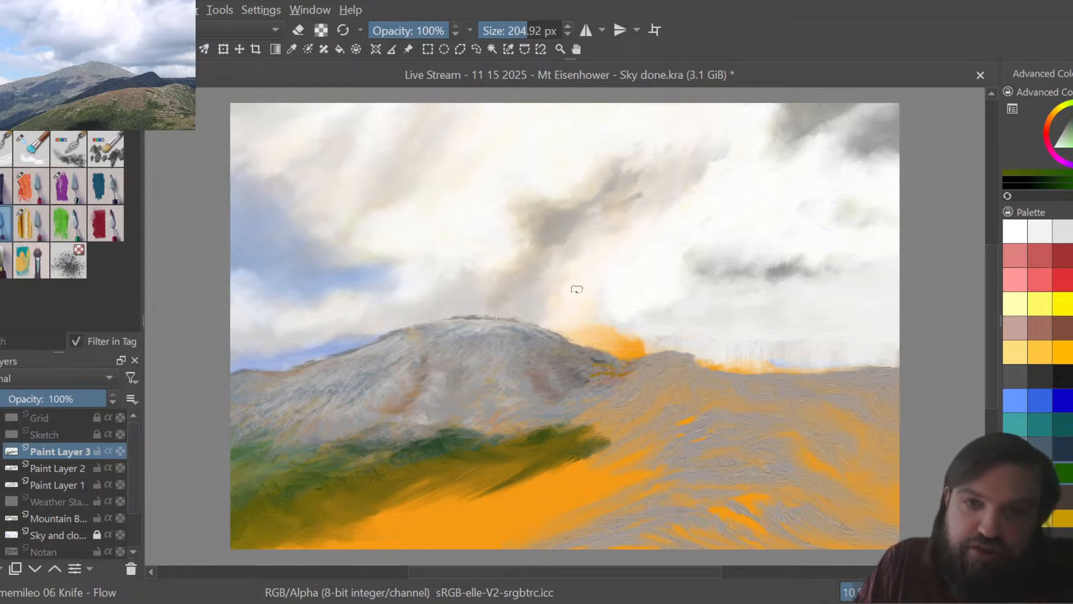
left_click(32, 194)
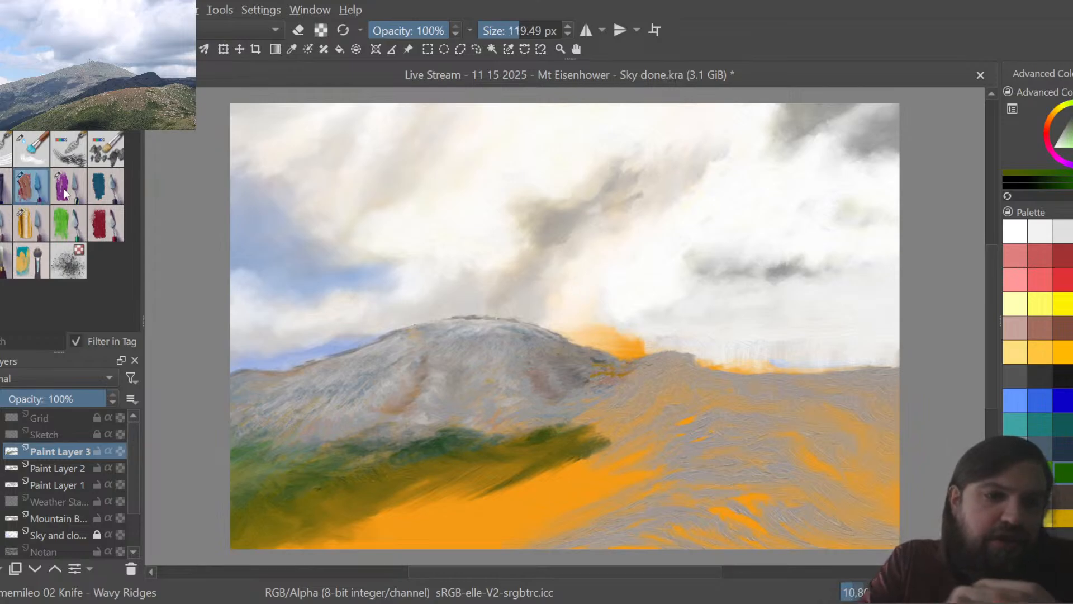
left_click(72, 199)
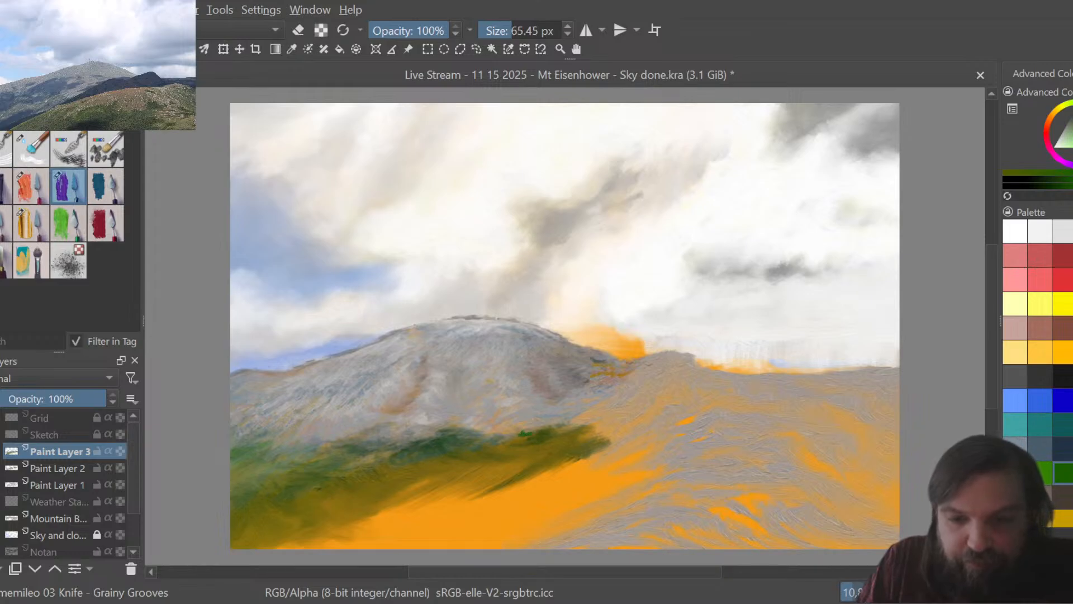
mouse_move(566, 425)
left_mouse_down()
mouse_move(522, 433)
mouse_move(566, 423)
left_mouse_up()
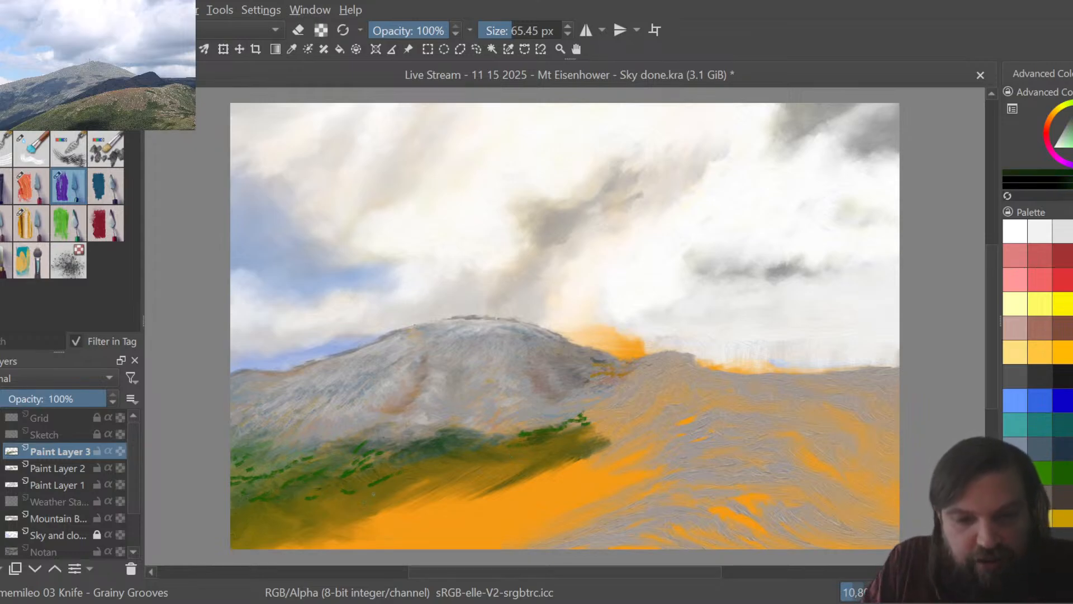
left_click_drag(370, 494, 406, 486)
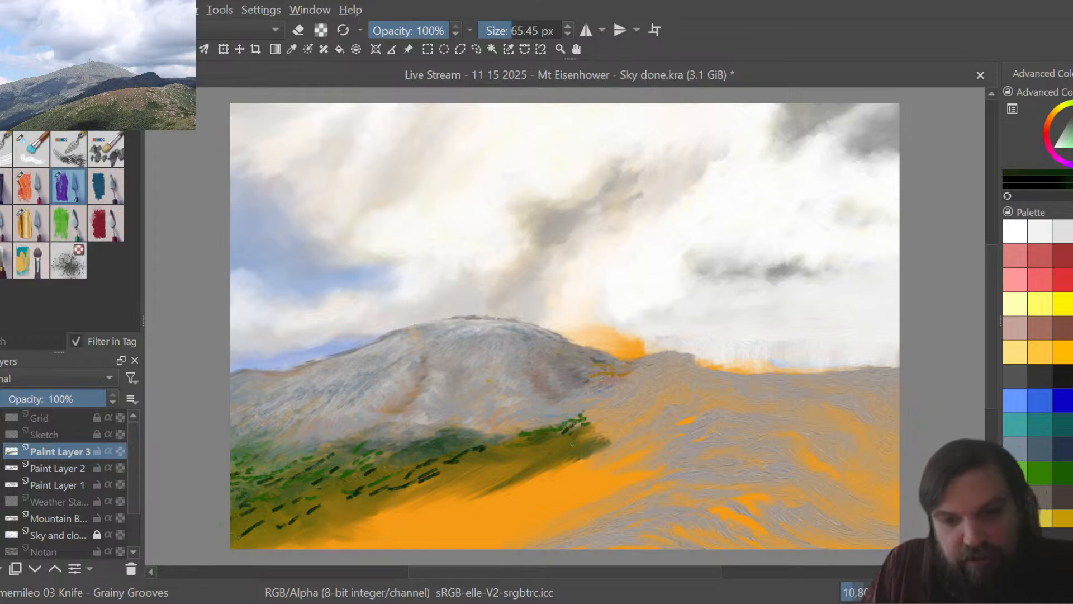
Add green dabs at the band's right end, then sample a dark green from the canvas and dab it through the band's middle.
left_click(1061, 475)
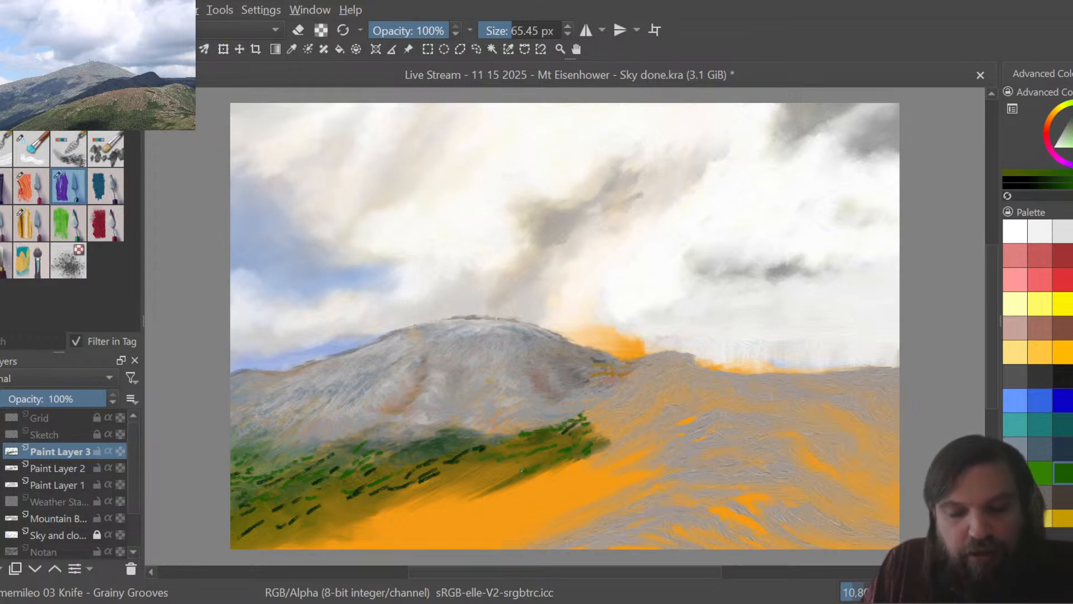
left_click(430, 477, "ctrl")
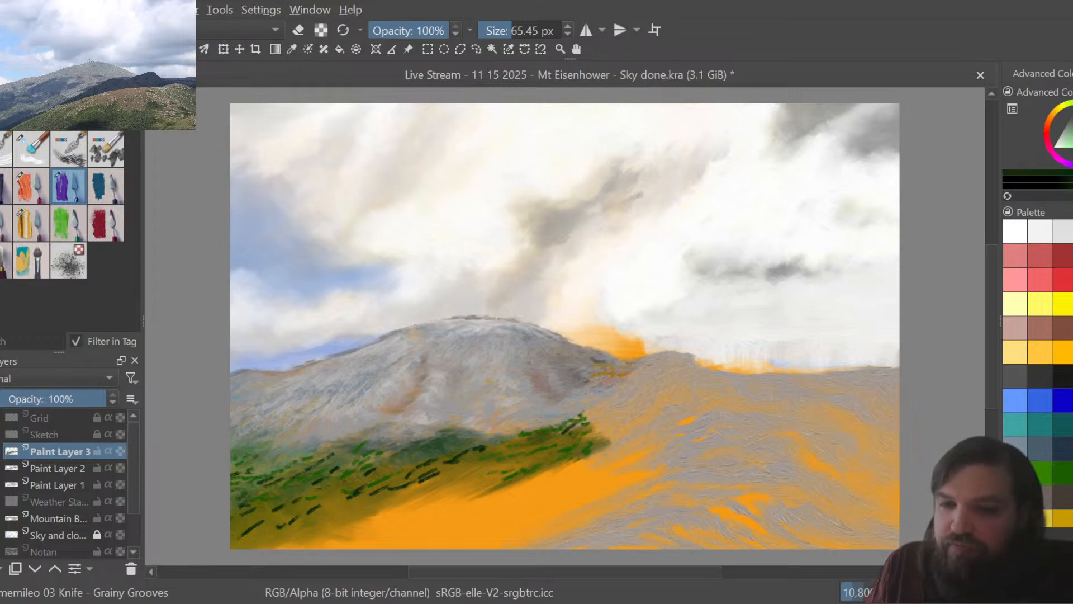
left_click_drag(442, 475, 468, 469)
left_click_drag(471, 469, 485, 451)
left_click_drag(486, 452, 497, 448)
left_click_drag(500, 449, 528, 440)
left_click_drag(531, 443, 542, 439)
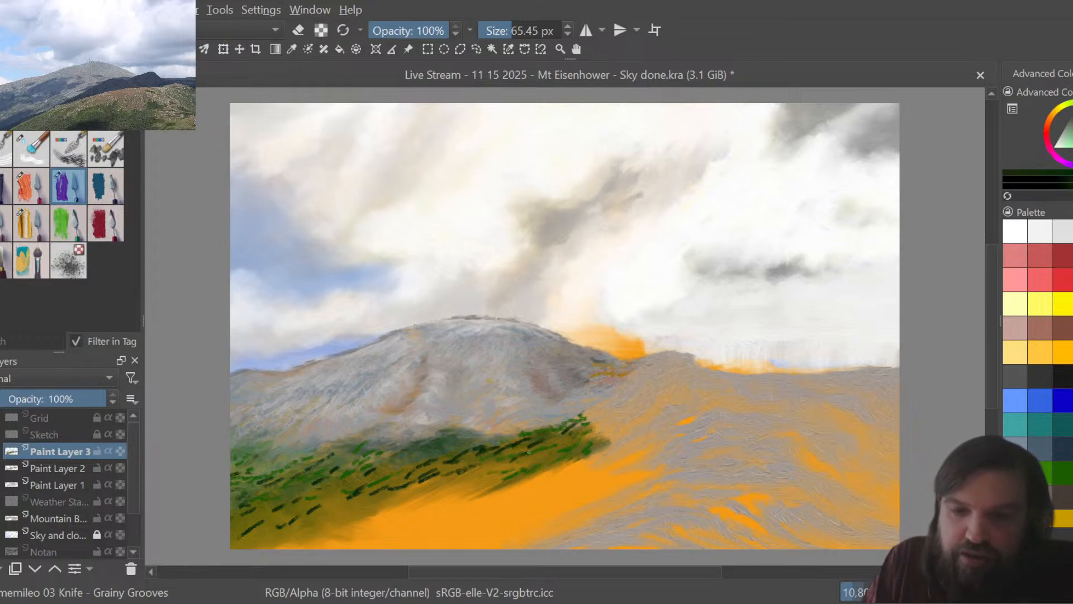
Add dark-green Grainy Grooves dabs along the band's lower edge over the orange, plus green dabs at its upper edge.
left_click_drag(462, 486, 478, 479)
left_click_drag(462, 499, 506, 478)
left_click_drag(414, 501, 427, 495)
left_click_drag(430, 495, 483, 477)
left_click_drag(520, 464, 565, 441)
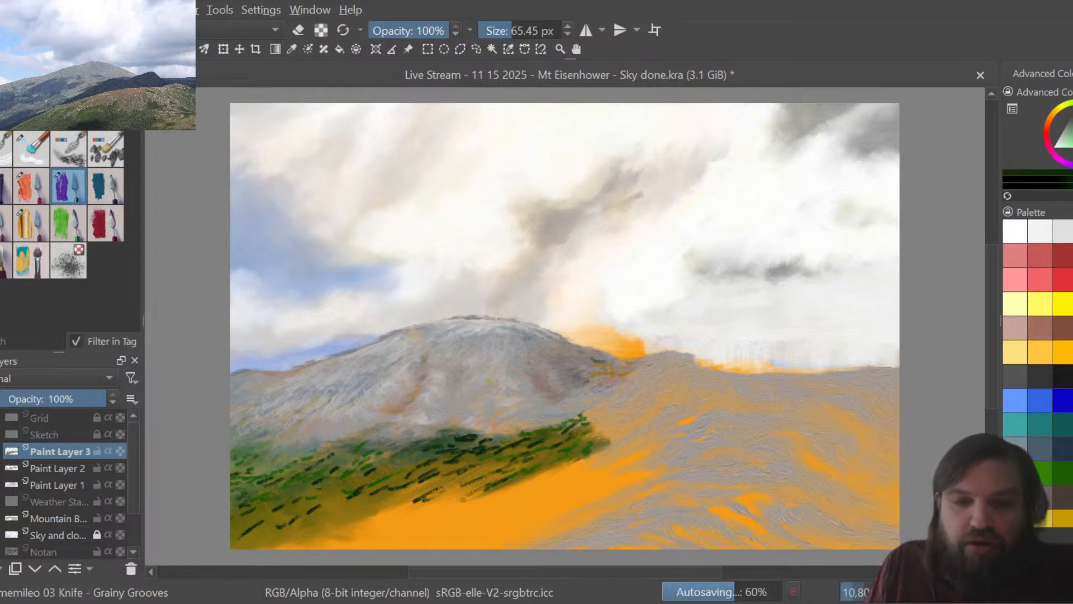
left_click(1055, 471)
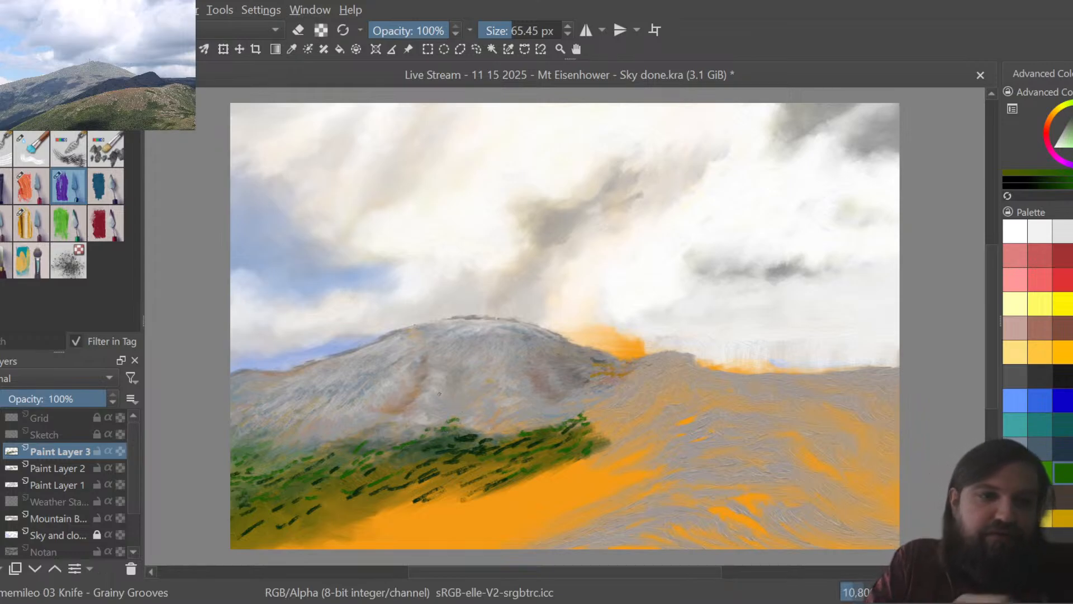
Blend the green dabs with Flow Blender at 85.37 px, then show the Sketch layer and smooth the lower edge at 264.36 px.
left_click(31, 223)
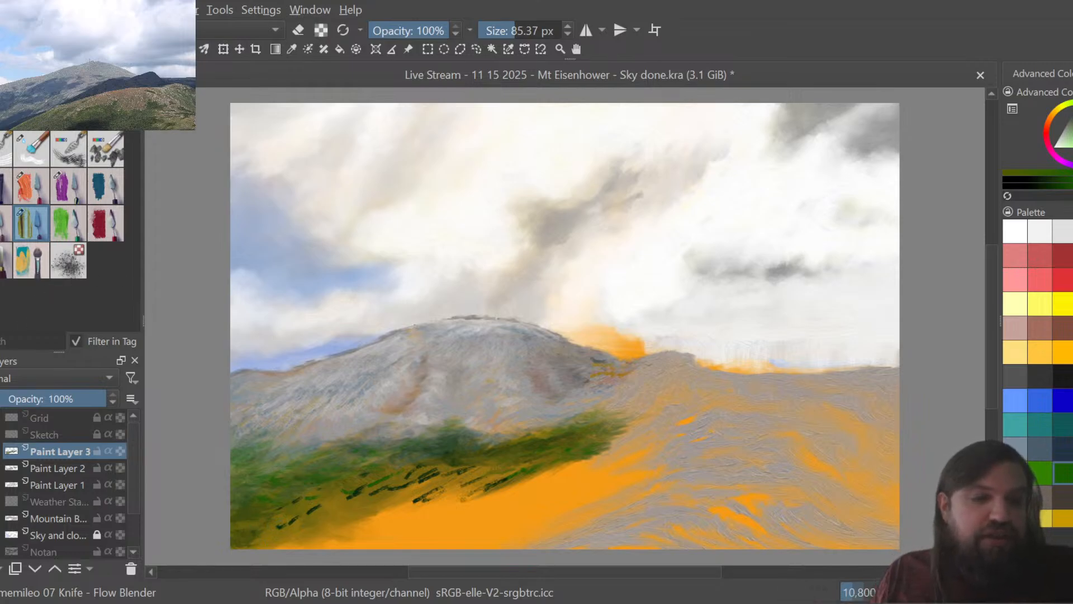
left_click(1, 434)
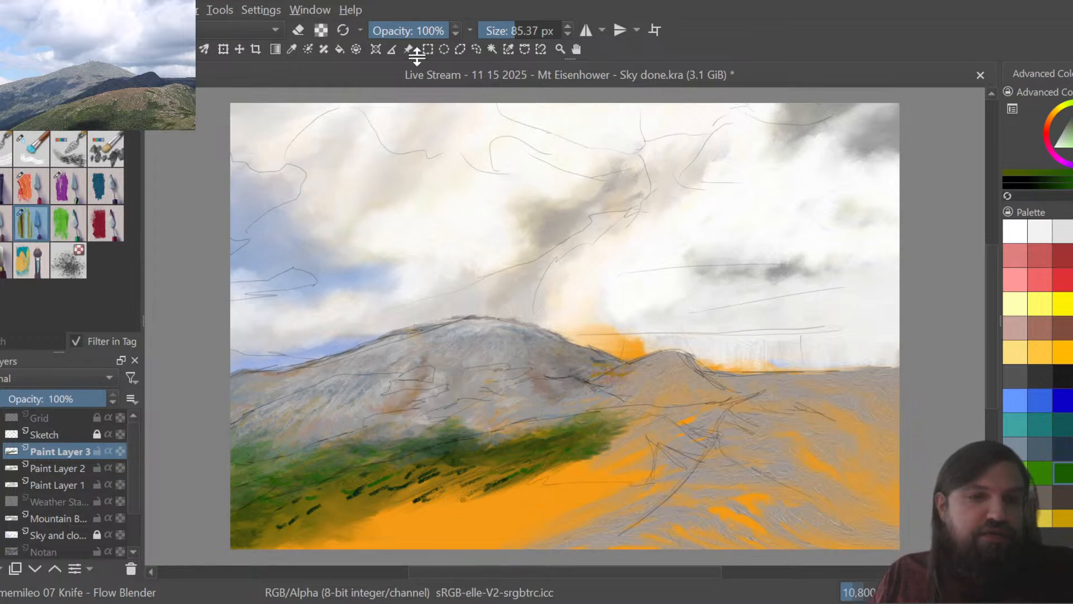
left_click(528, 30)
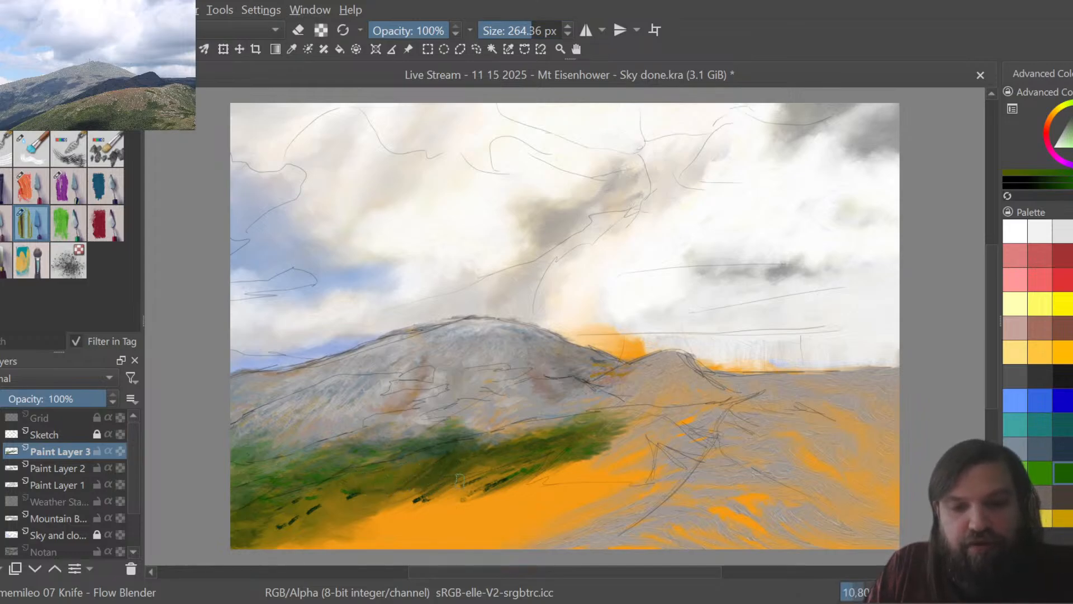
mouse_move(523, 470)
left_mouse_down()
mouse_move(466, 499)
mouse_move(529, 470)
mouse_move(623, 456)
mouse_move(599, 446)
mouse_move(641, 414)
mouse_move(643, 437)
mouse_move(595, 454)
mouse_move(617, 448)
left_mouse_up()
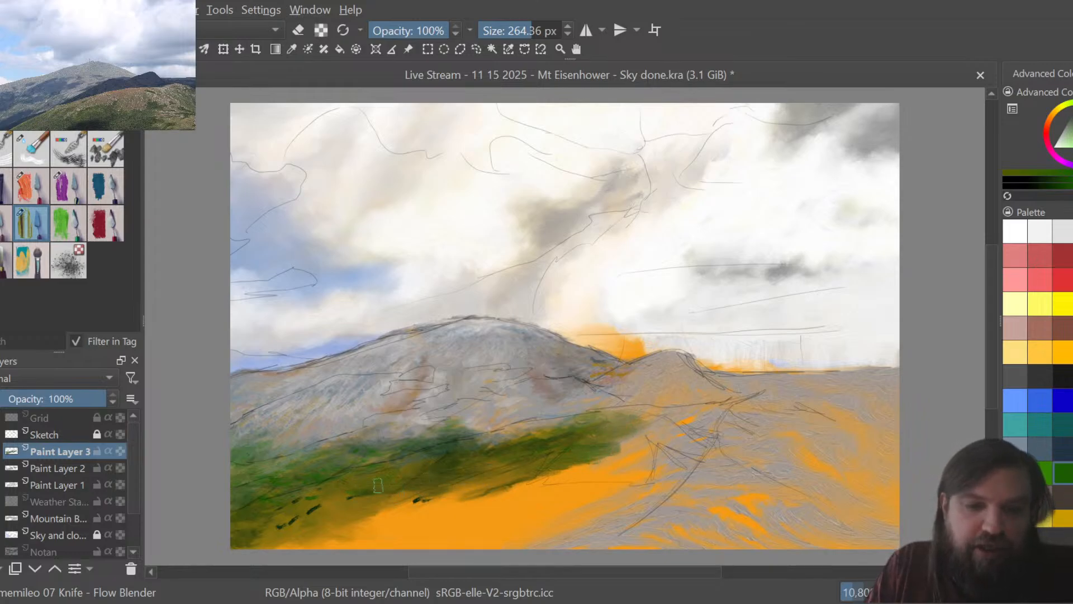
mouse_move(271, 515)
left_mouse_down()
mouse_move(378, 509)
mouse_move(370, 497)
mouse_move(418, 477)
mouse_move(472, 478)
mouse_move(376, 514)
mouse_move(342, 497)
mouse_move(355, 525)
mouse_move(314, 524)
mouse_move(359, 517)
mouse_move(371, 498)
mouse_move(440, 470)
left_mouse_up()
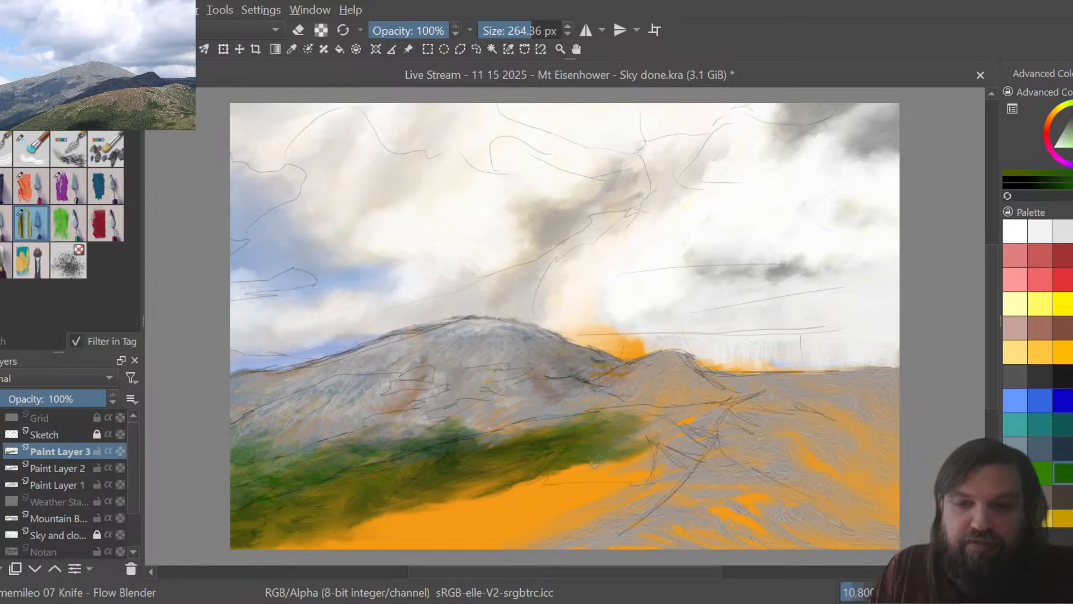
mouse_move(585, 463)
left_mouse_down()
mouse_move(622, 467)
mouse_move(568, 474)
mouse_move(600, 455)
mouse_move(558, 482)
mouse_move(555, 468)
mouse_move(530, 472)
left_mouse_up()
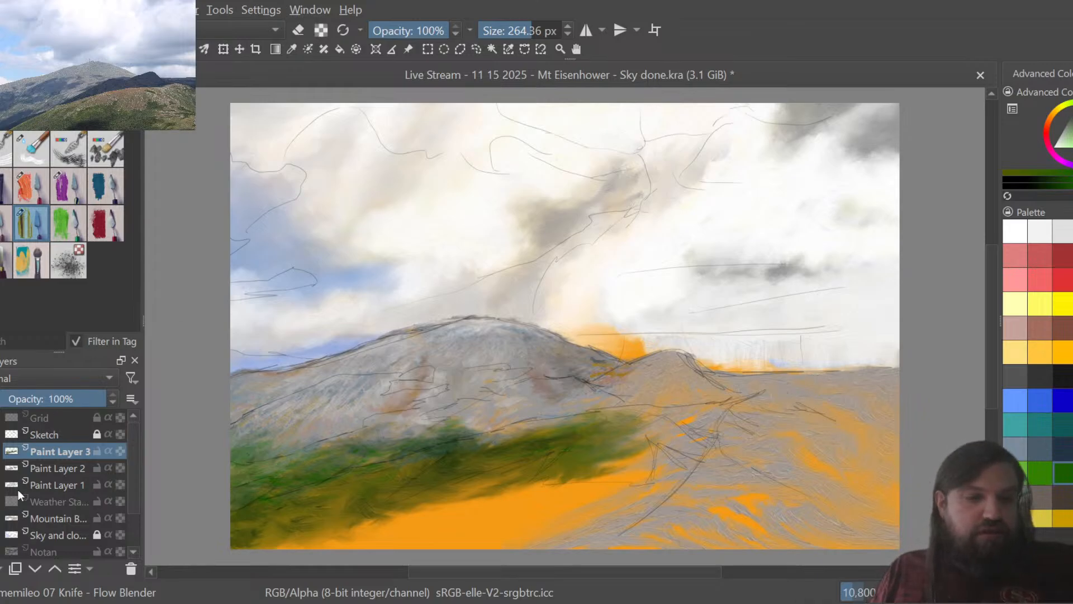
Add a new paint layer above Paint Layer 3 and dab dark-grey Grainy Grooves strokes at 119.49 px along the far-right ridge.
key("Insert")
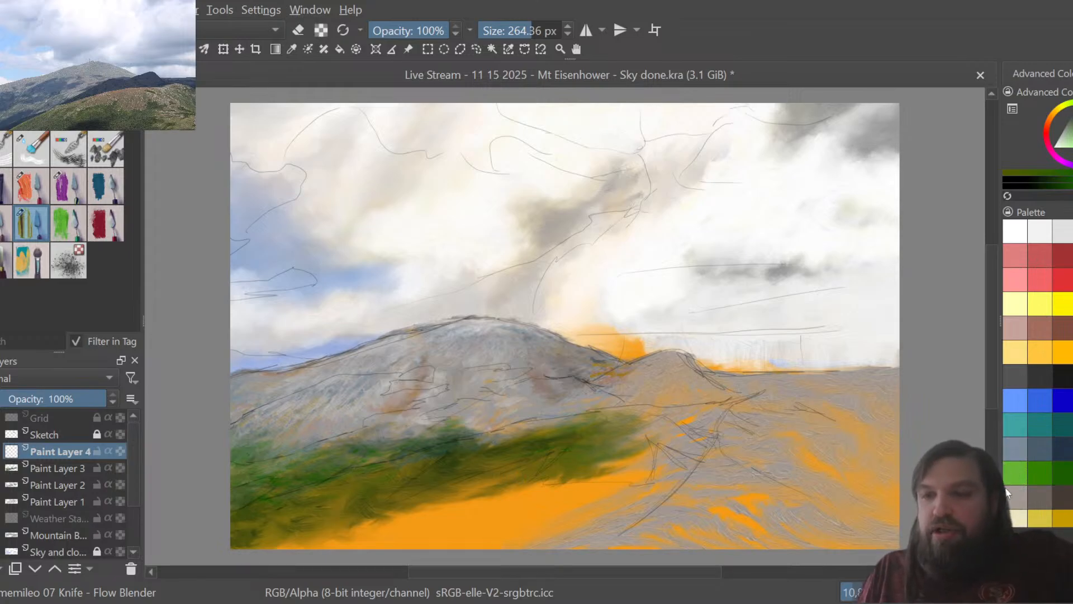
left_click(1018, 372)
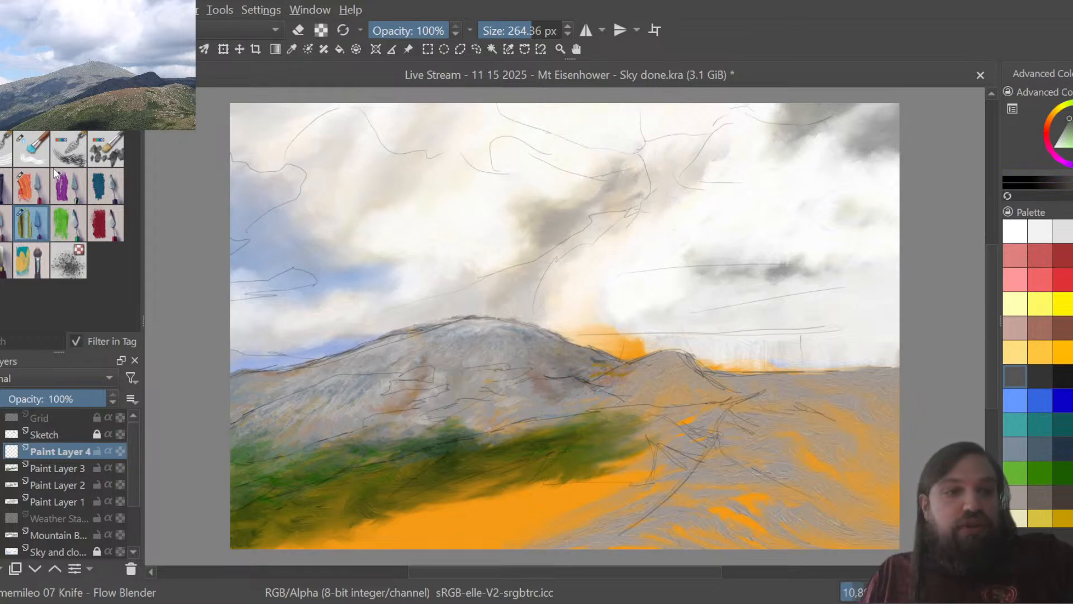
left_click(9, 231)
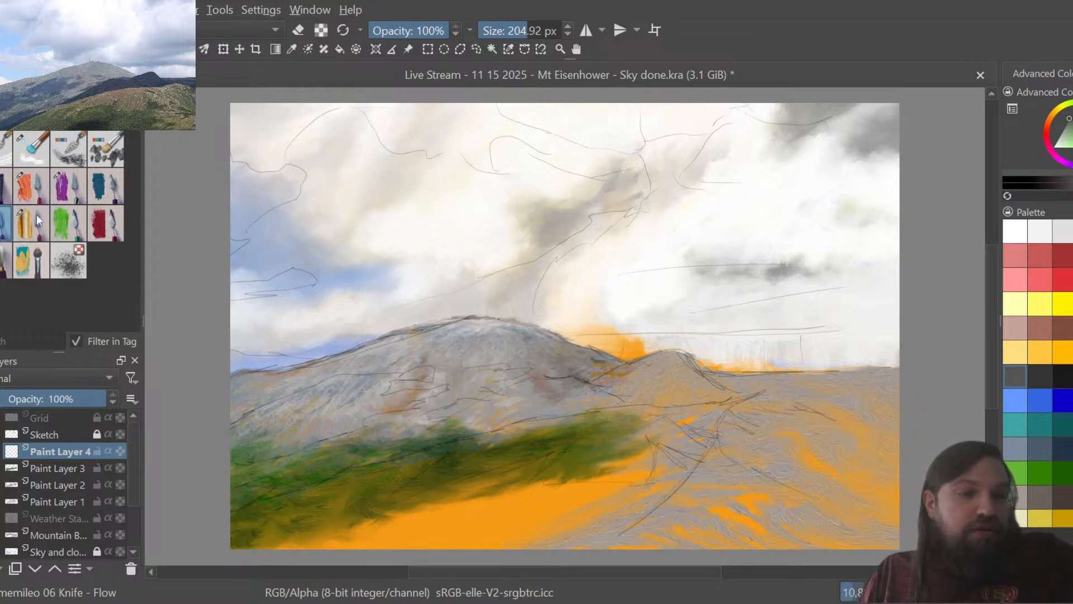
left_click(70, 191)
left_click_drag(522, 29, 675, 28)
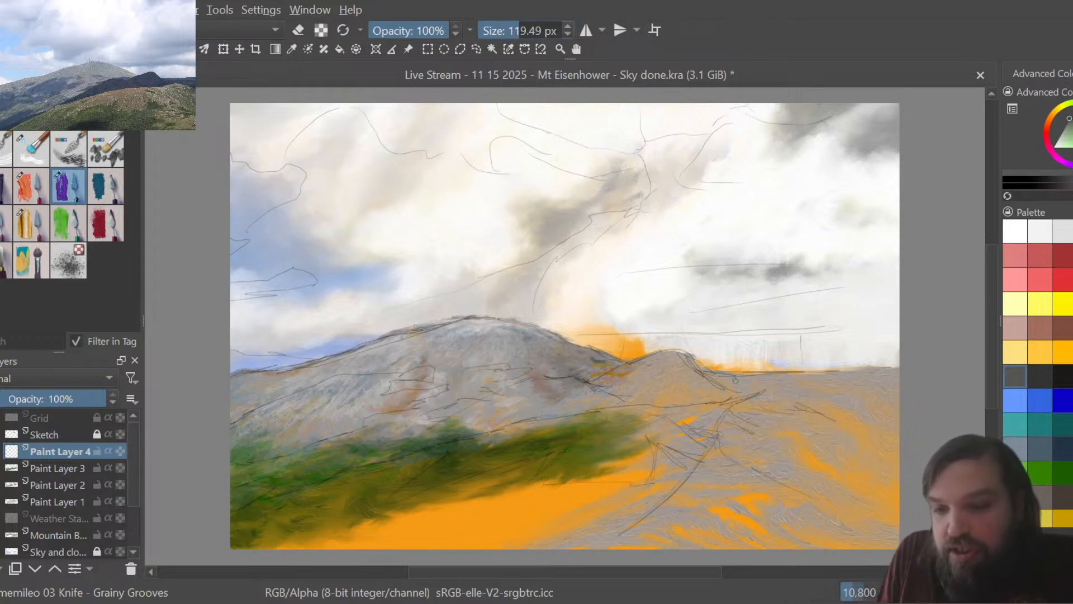
mouse_move(727, 380)
left_mouse_down()
mouse_move(800, 375)
mouse_move(897, 405)
left_mouse_up()
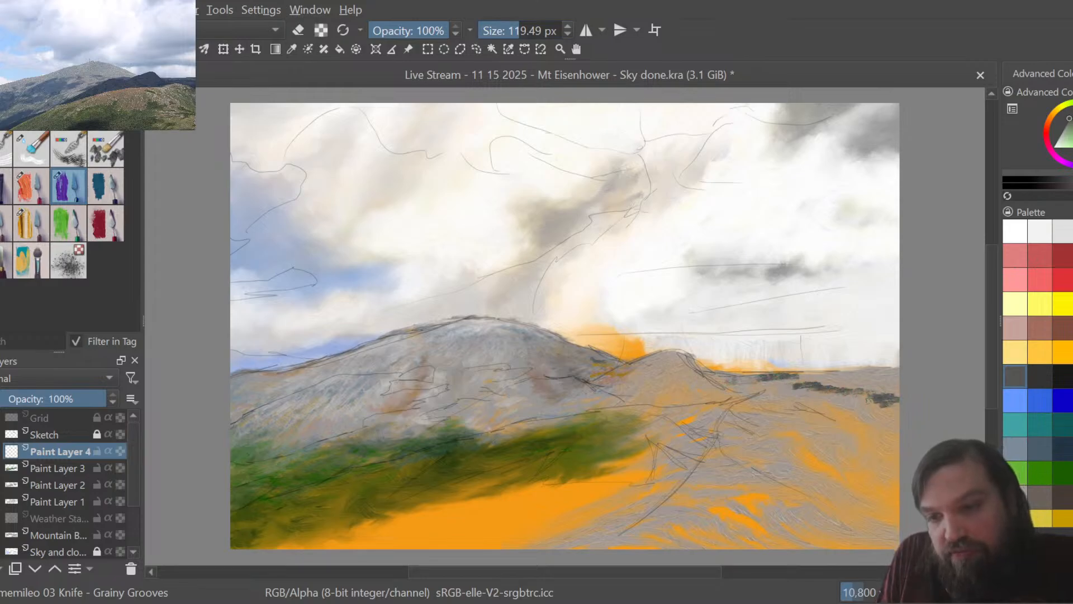
mouse_move(740, 386)
left_mouse_down()
mouse_move(805, 411)
mouse_move(850, 417)
left_mouse_up()
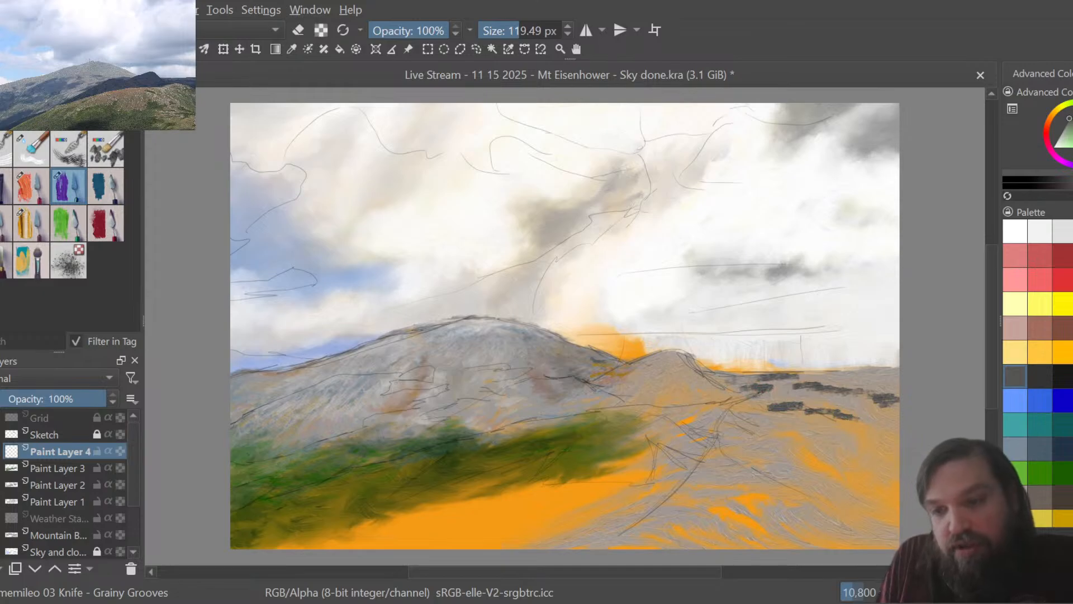
Blend the dark-grey dabs into the right ridge with Flow Blender, reducing the brush from the first dabs onward to 136.54 px.
left_click(32, 223)
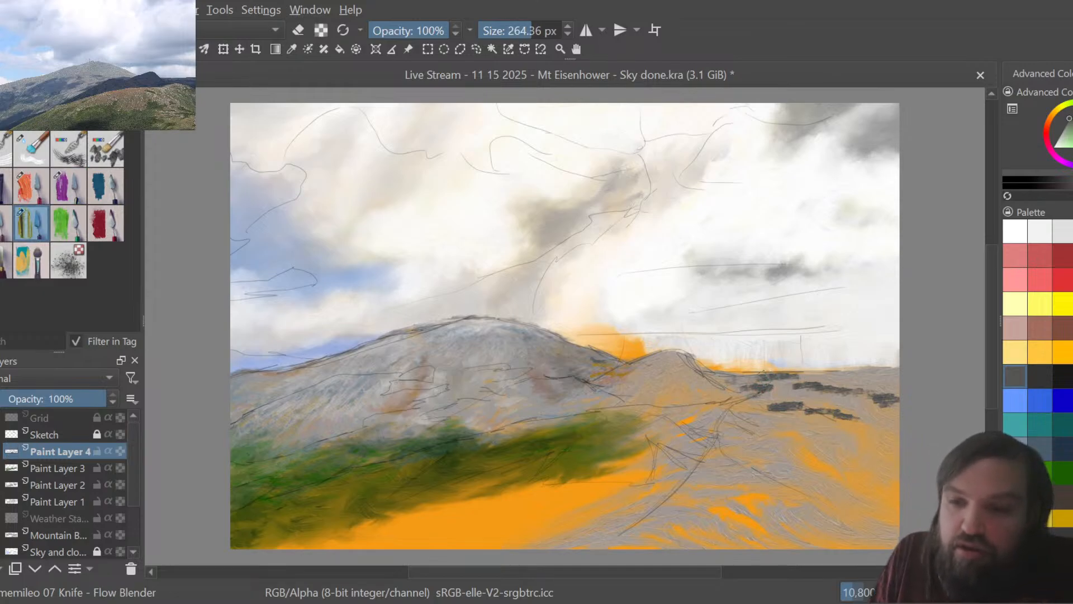
mouse_move(760, 375)
left_mouse_down()
mouse_move(841, 378)
mouse_move(775, 381)
left_mouse_up()
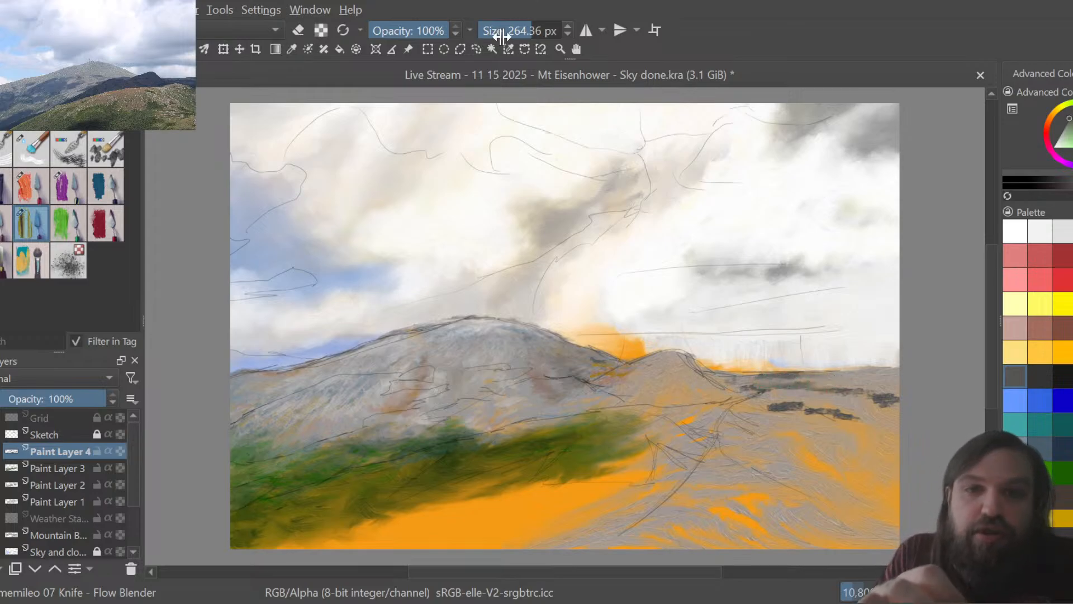
left_click(522, 31)
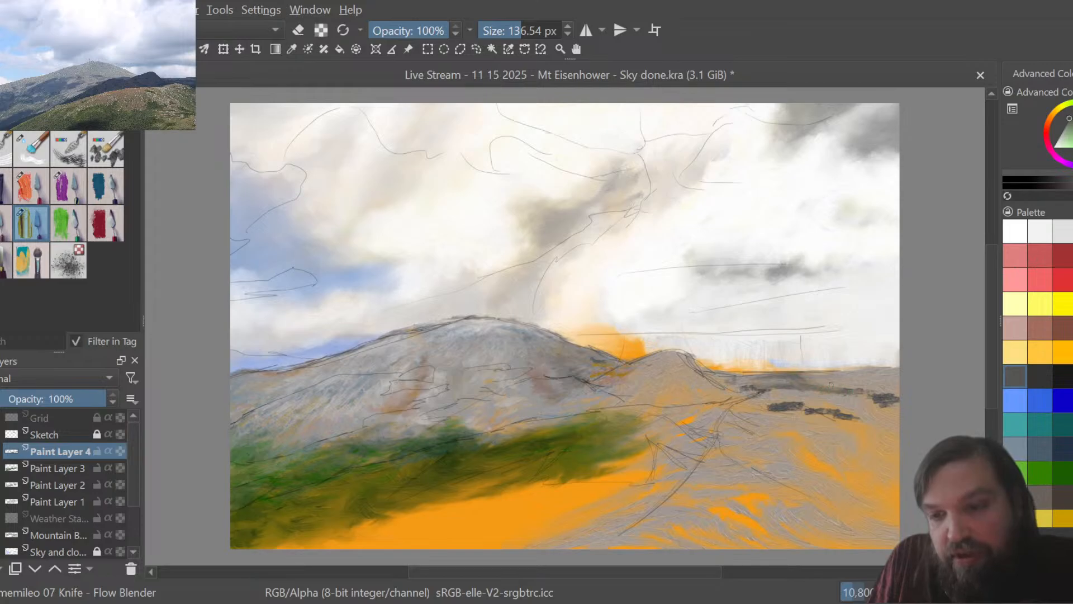
left_click_drag(852, 388, 906, 395)
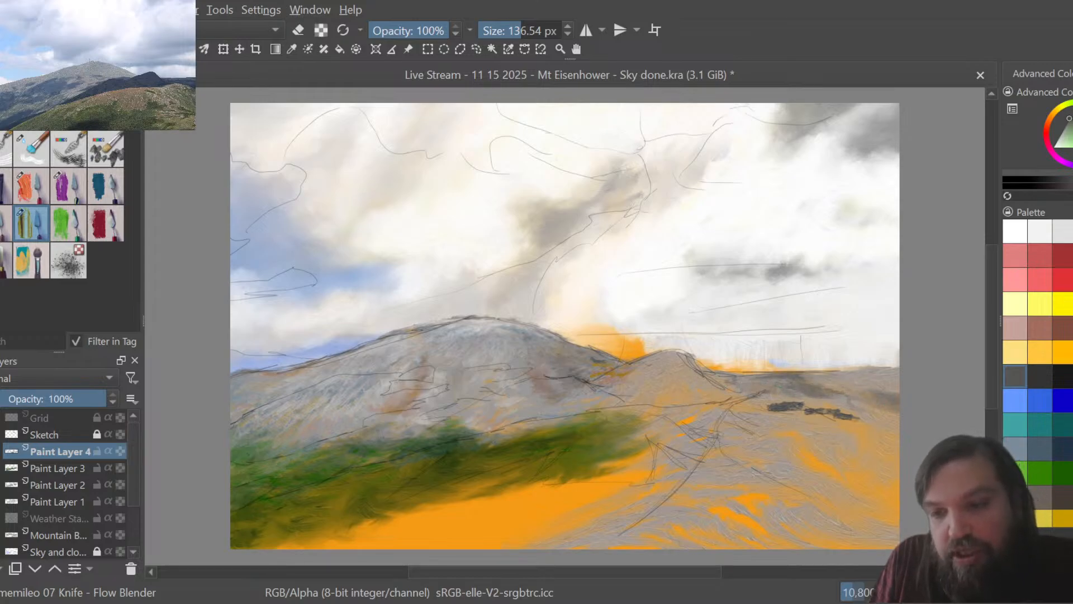
left_click_drag(770, 407, 855, 418)
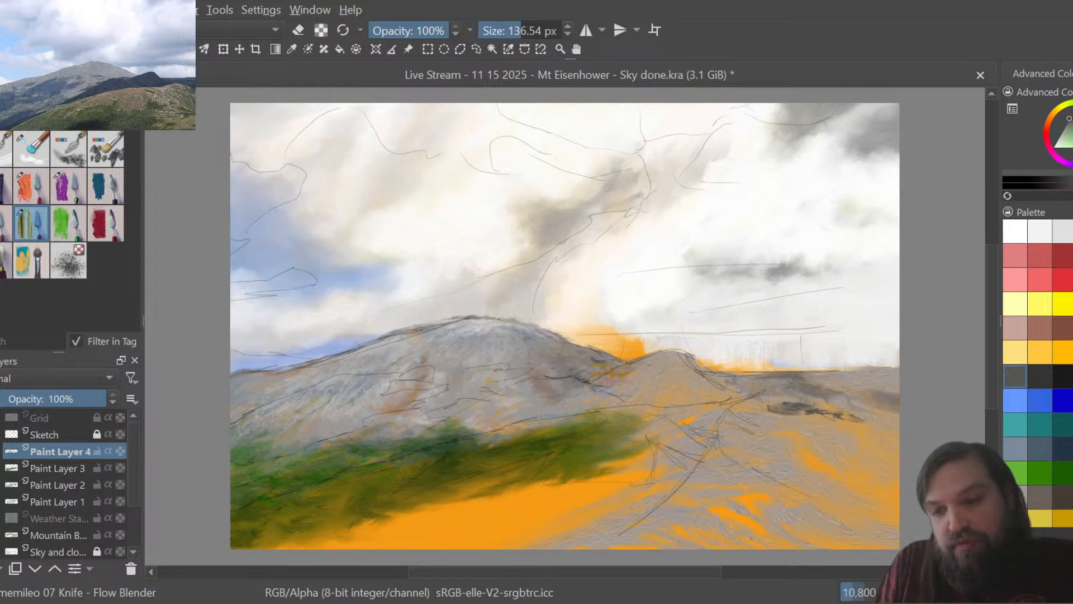
left_click_drag(795, 404, 822, 411)
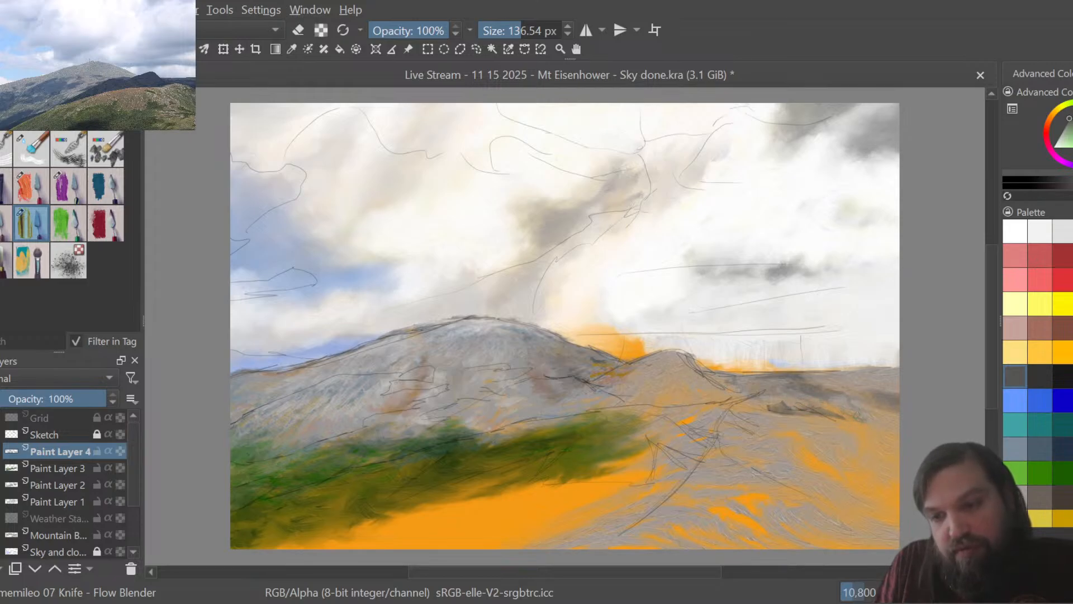
left_click_drag(828, 415, 842, 429)
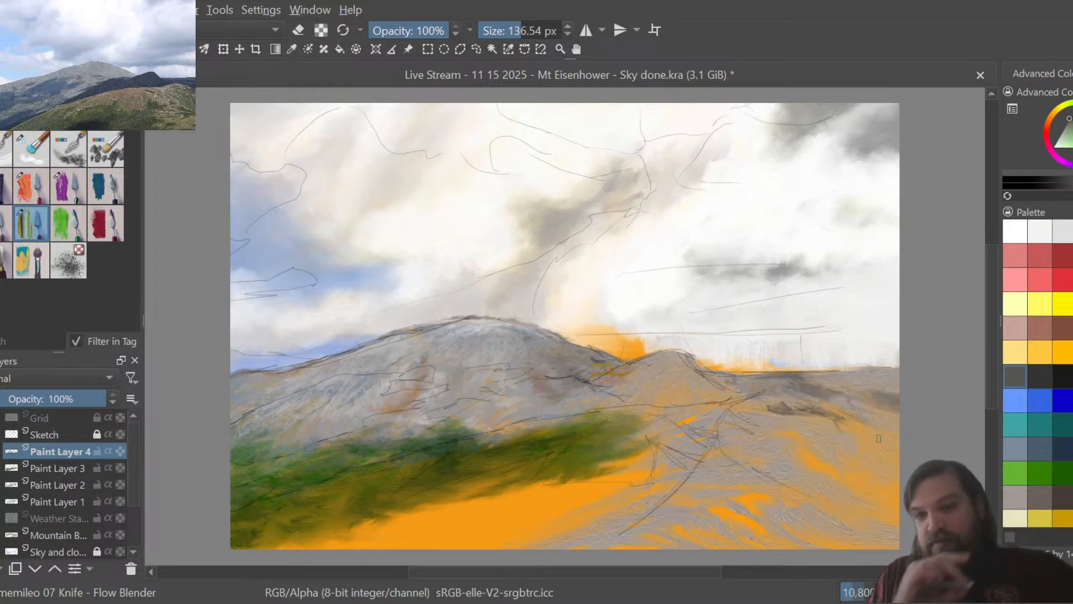
Dab light-grey Grainy Grooves highlights at 119.49 px along the right ridge's crest and soften them with Flow Blender.
left_click(1057, 139)
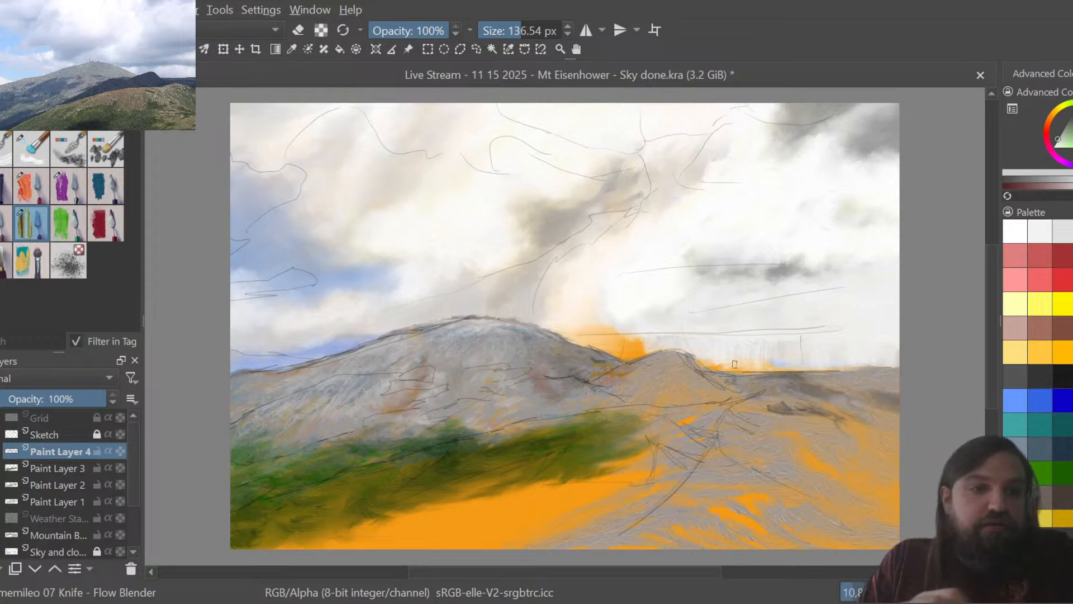
left_click(7, 186)
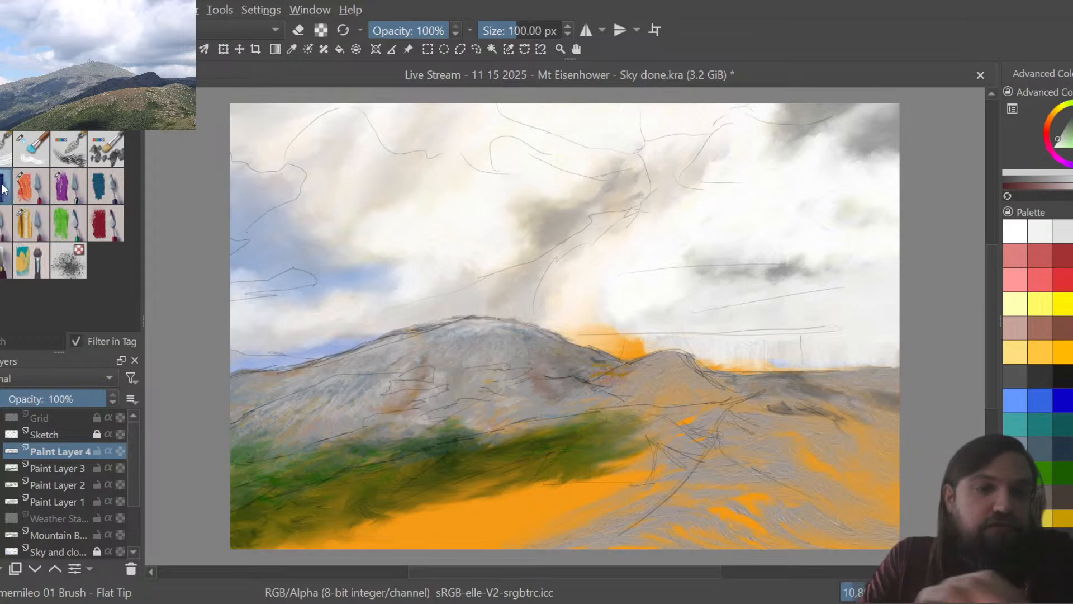
left_click(68, 195)
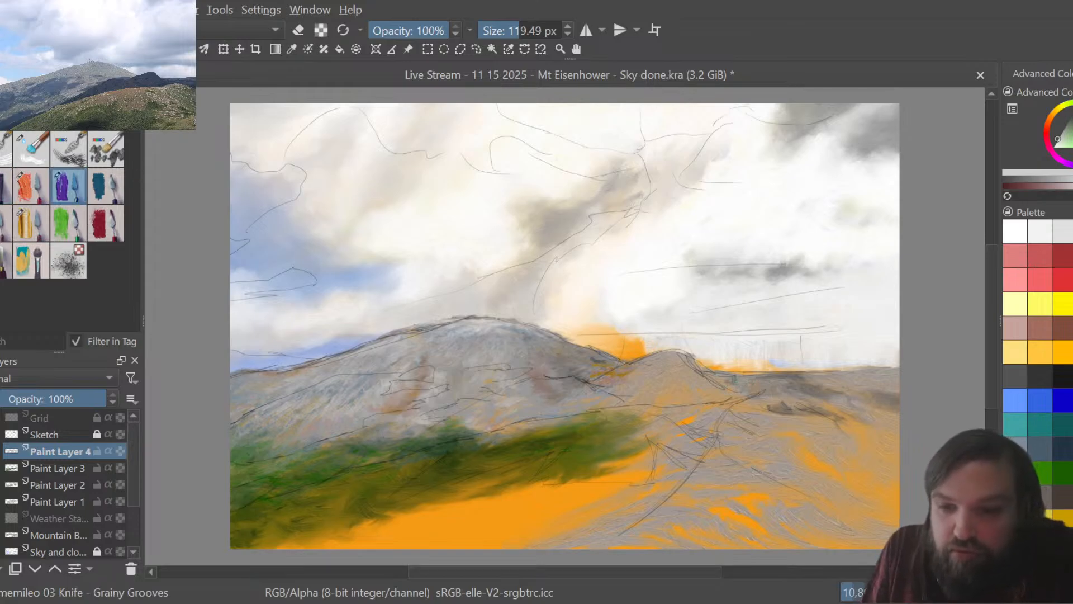
mouse_move(735, 379)
left_mouse_down()
mouse_move(893, 371)
mouse_move(879, 367)
mouse_move(897, 378)
mouse_move(745, 379)
mouse_move(788, 384)
left_mouse_up()
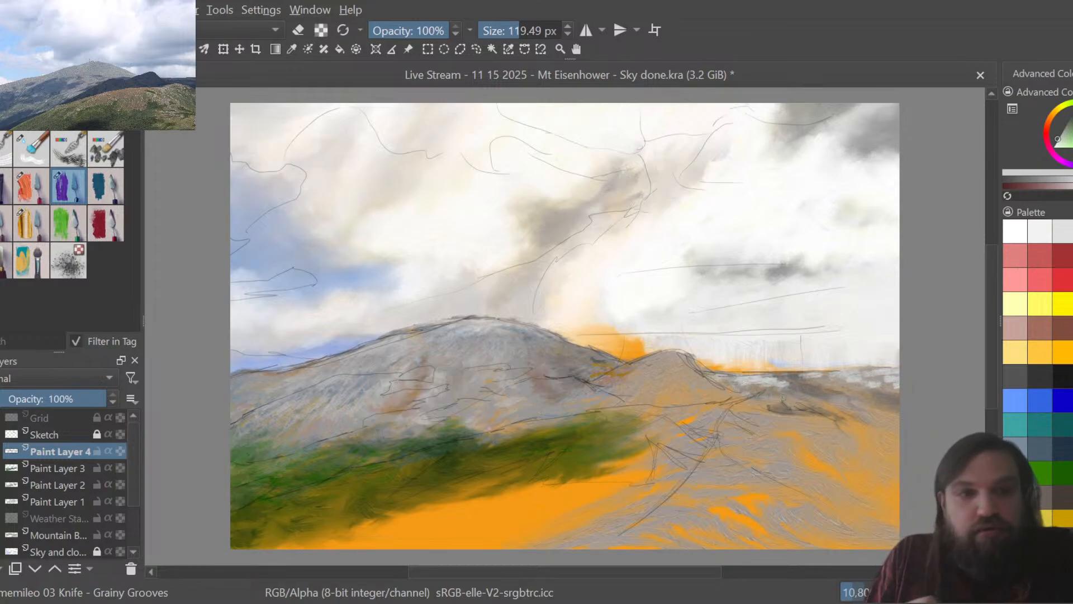
left_click(25, 223)
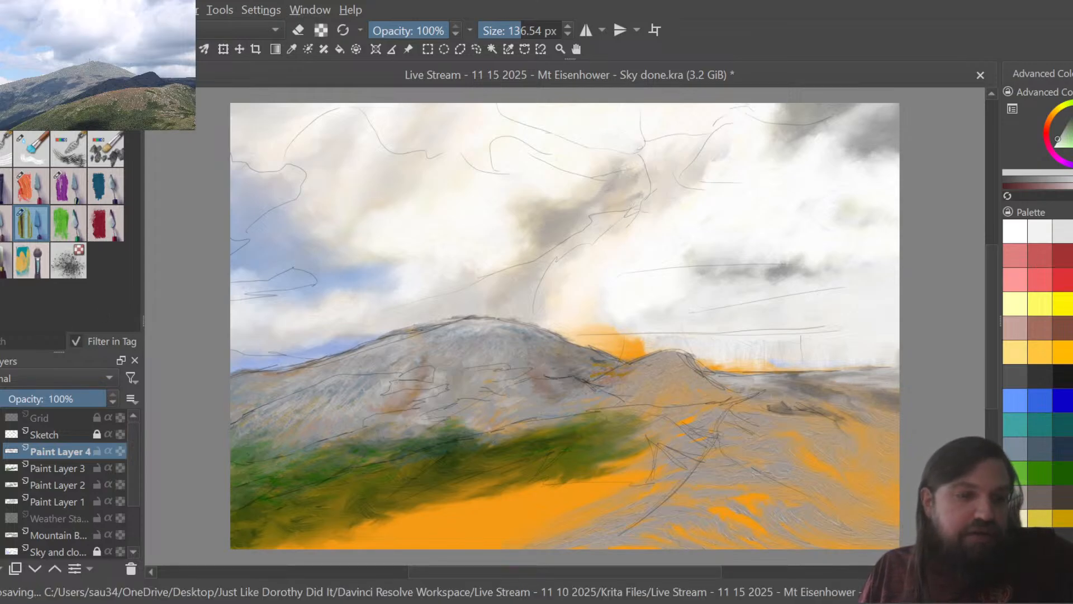
Hide the Sketch layer and scatter dark-yellow Grainy Grooves dabs at 99.06 px across the right ridge.
left_click(2, 434)
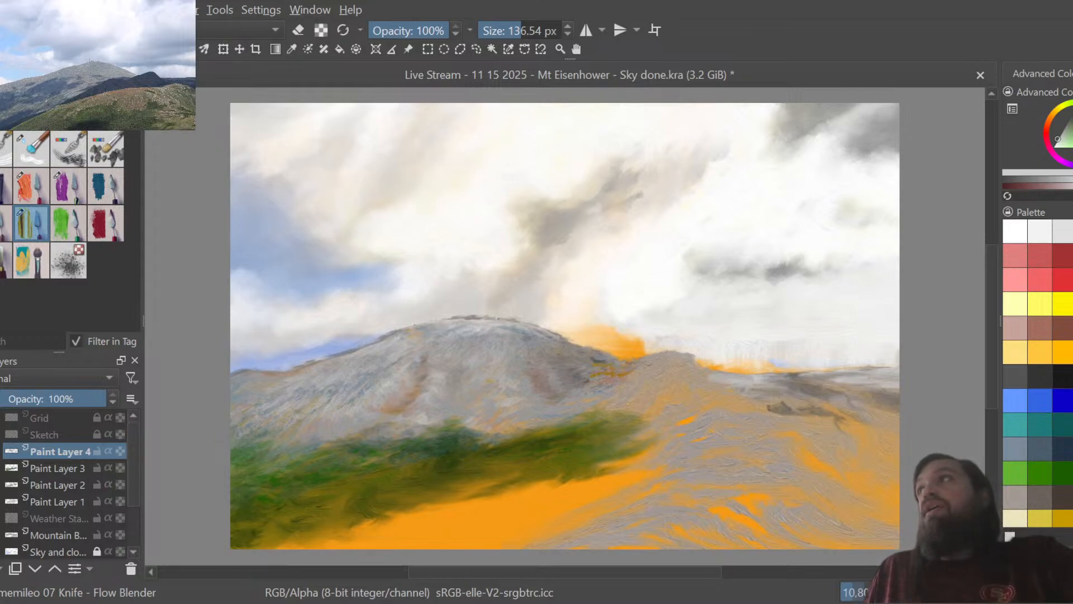
left_click(1066, 518)
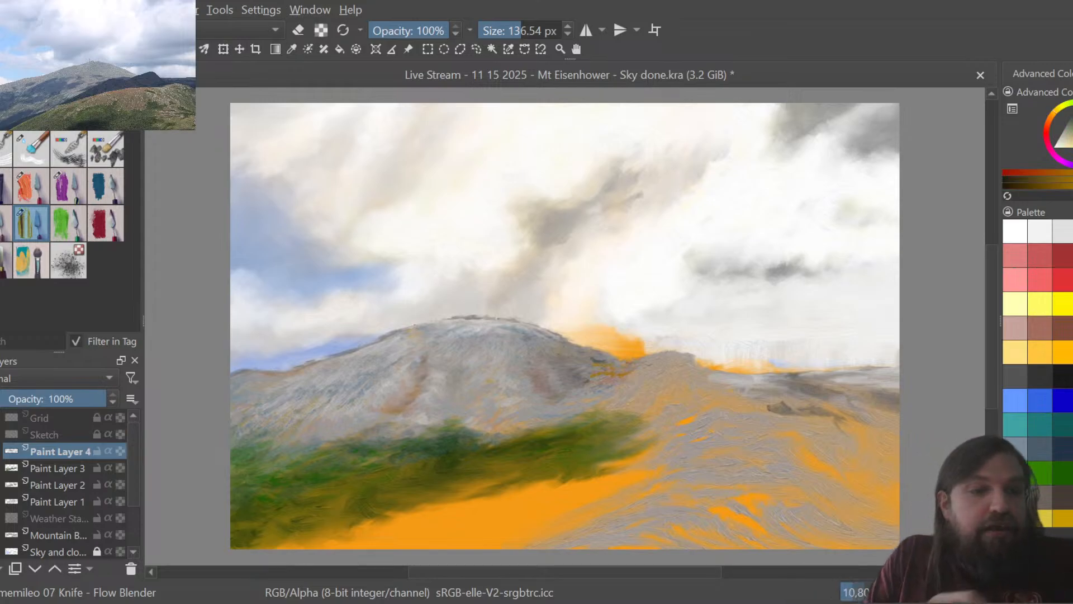
left_click(70, 184)
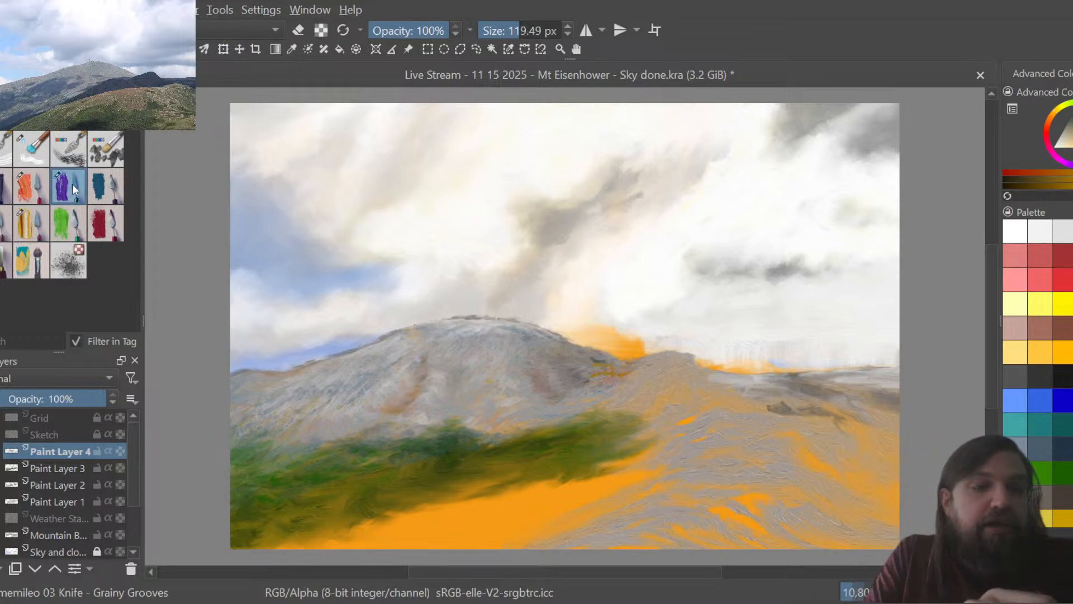
left_click(516, 28)
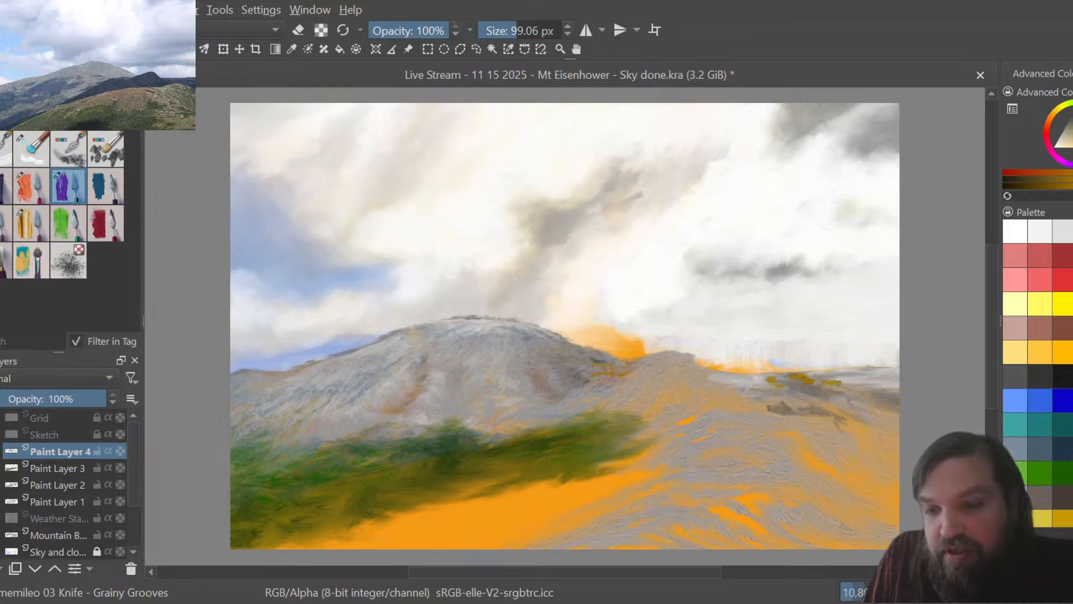
left_click_drag(840, 384, 899, 381)
mouse_move(774, 386)
left_mouse_down()
mouse_move(722, 379)
mouse_move(764, 404)
mouse_move(817, 401)
left_mouse_up()
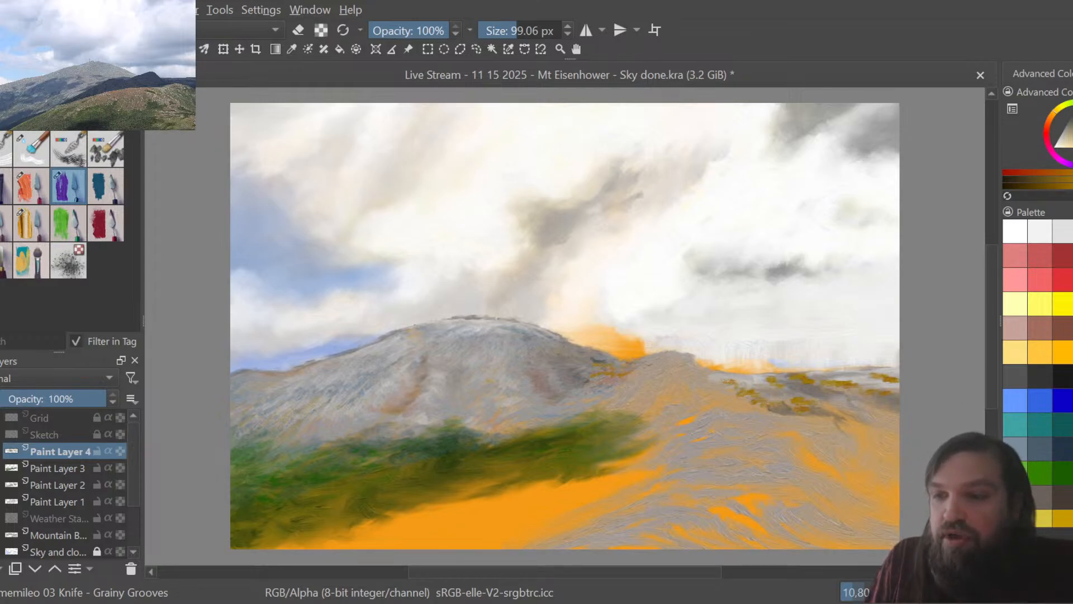
Add dark-red dabs at the right ridge's left end, then scatter dark-brown Grainy Grooves dabs among the yellow ones.
left_click(1064, 255)
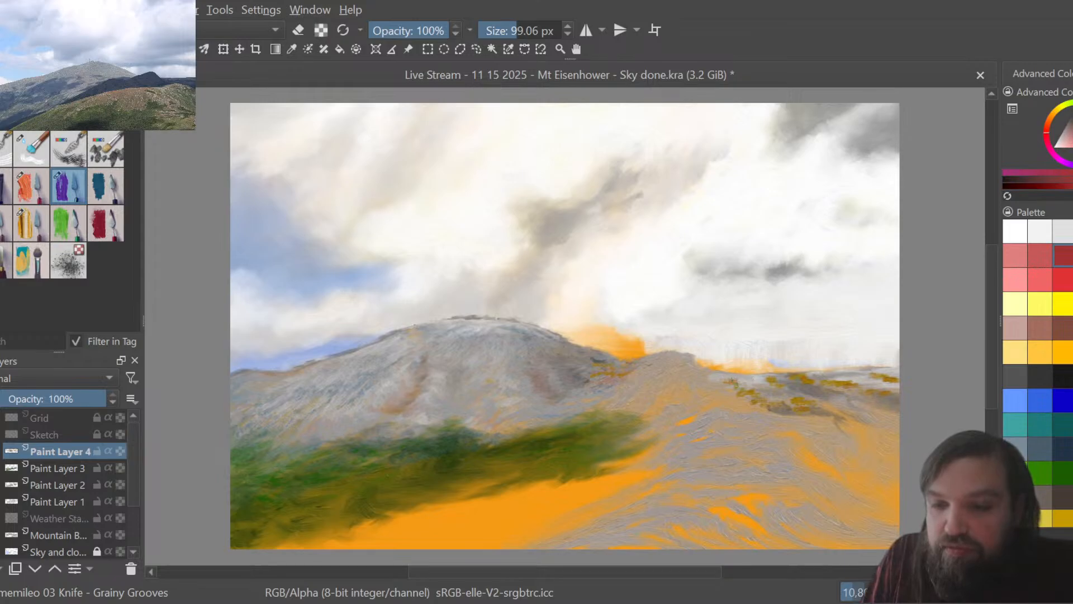
left_click_drag(737, 385, 751, 390)
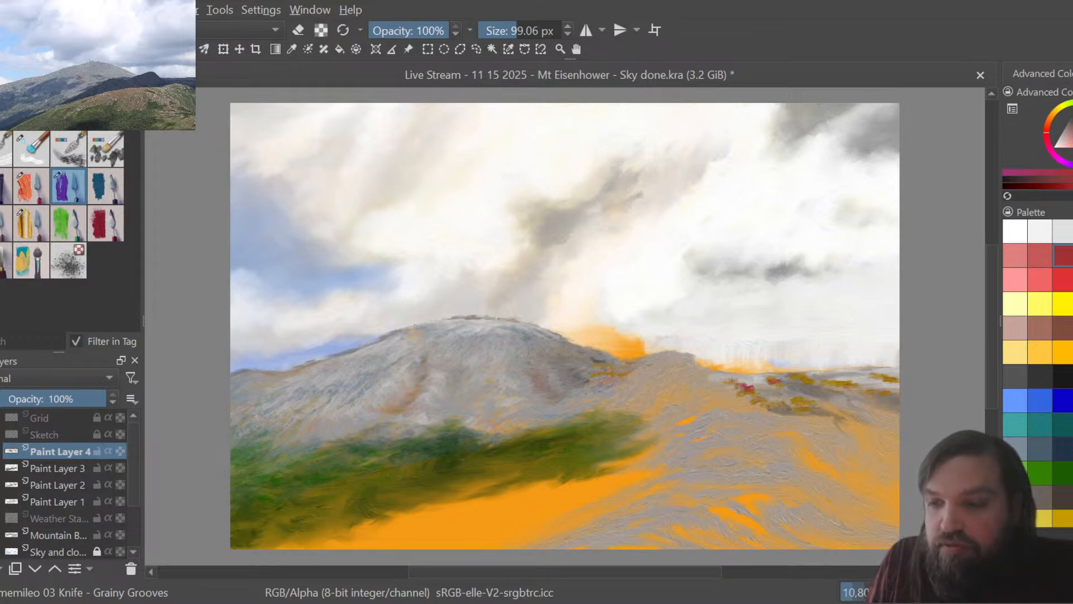
left_click(1056, 332)
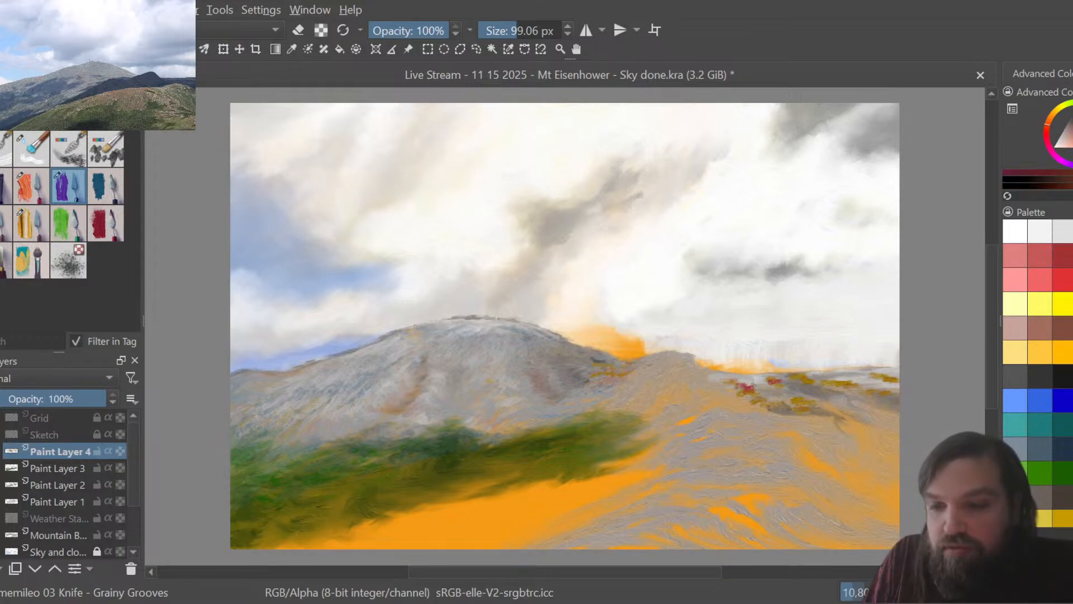
left_click_drag(754, 396, 788, 388)
left_click_drag(771, 398, 809, 415)
mouse_move(799, 378)
left_mouse_down()
mouse_move(880, 400)
mouse_move(891, 382)
mouse_move(870, 372)
left_mouse_up()
mouse_move(795, 376)
left_mouse_down()
mouse_move(834, 385)
mouse_move(836, 416)
left_mouse_up()
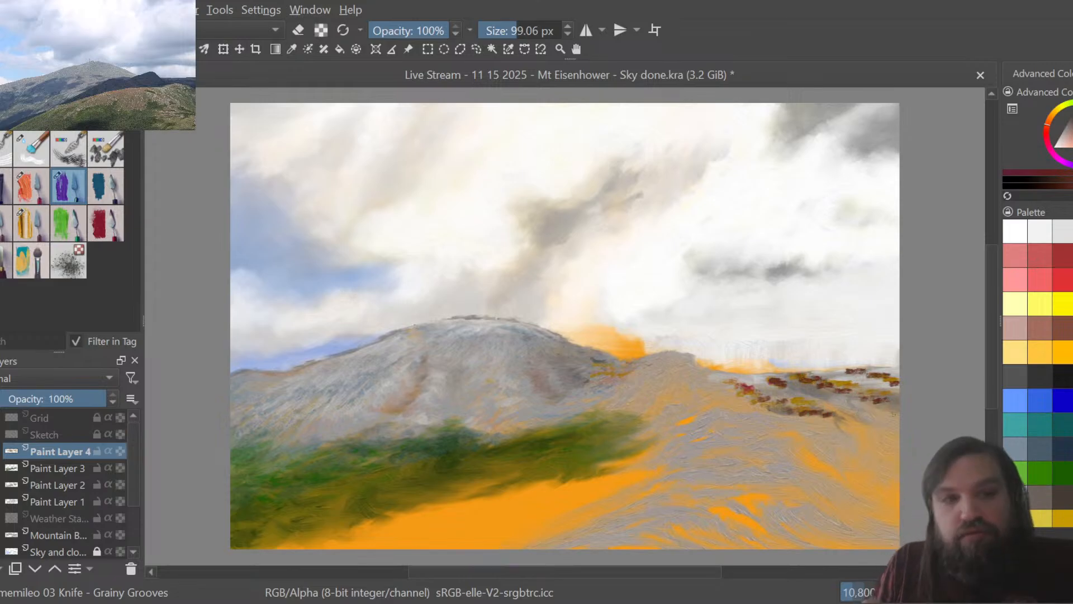
Blend the brown, red and yellow dabs down the right ridge's slope with Flow Blender at 136.54 px.
left_click(35, 226)
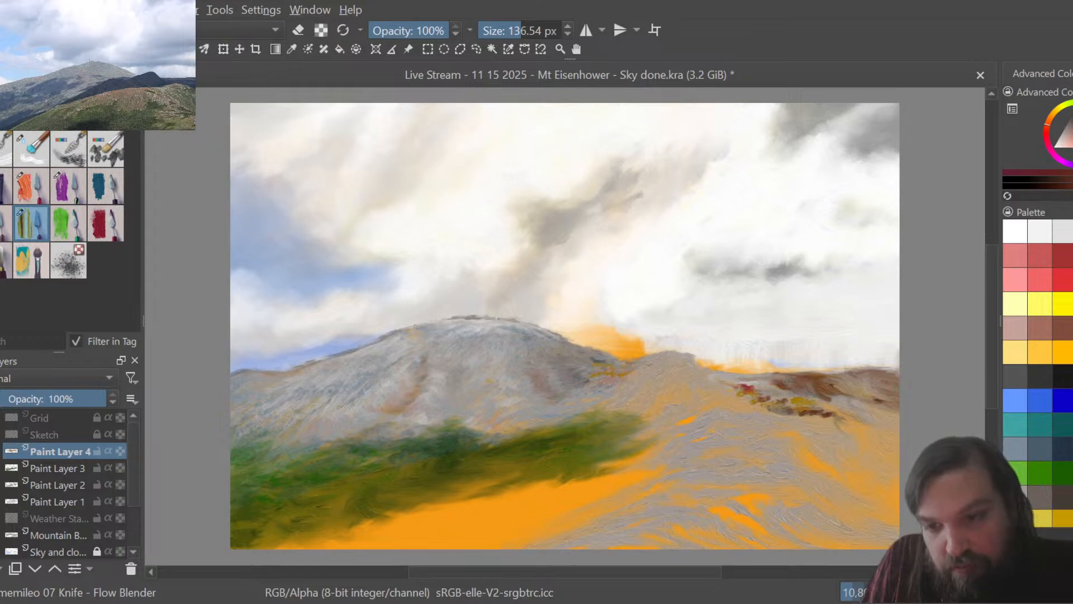
left_click_drag(767, 384, 750, 381)
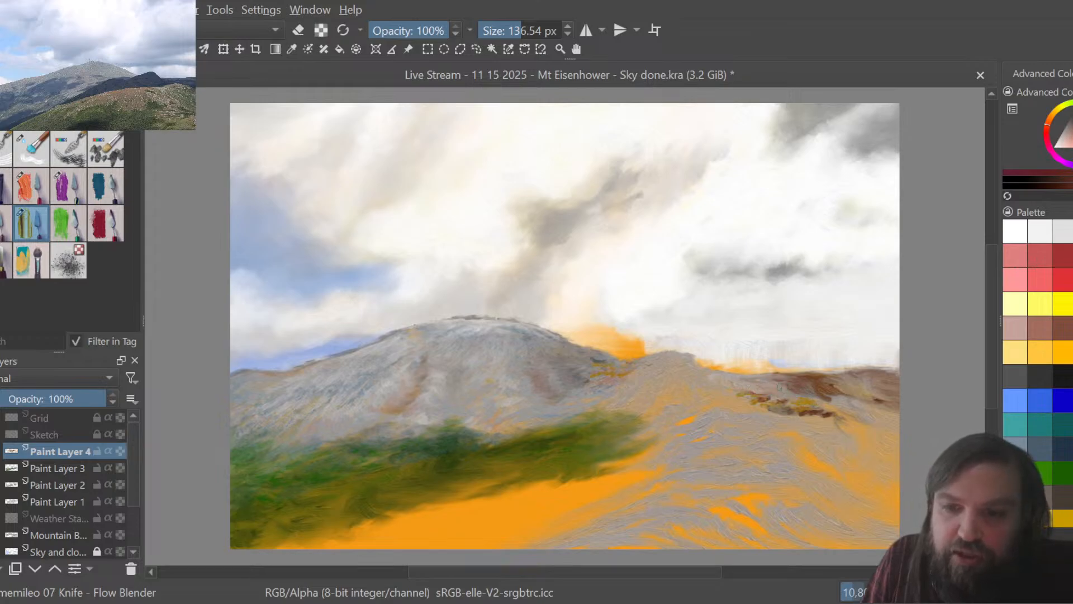
left_click_drag(779, 387, 808, 383)
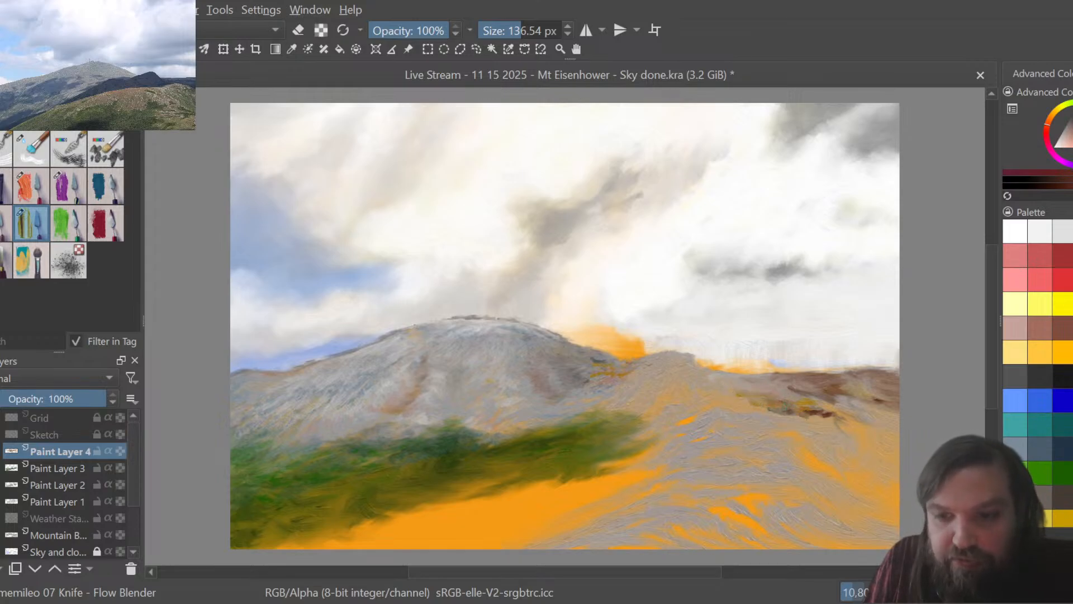
mouse_move(752, 398)
left_mouse_down()
mouse_move(832, 415)
mouse_move(850, 450)
left_mouse_up()
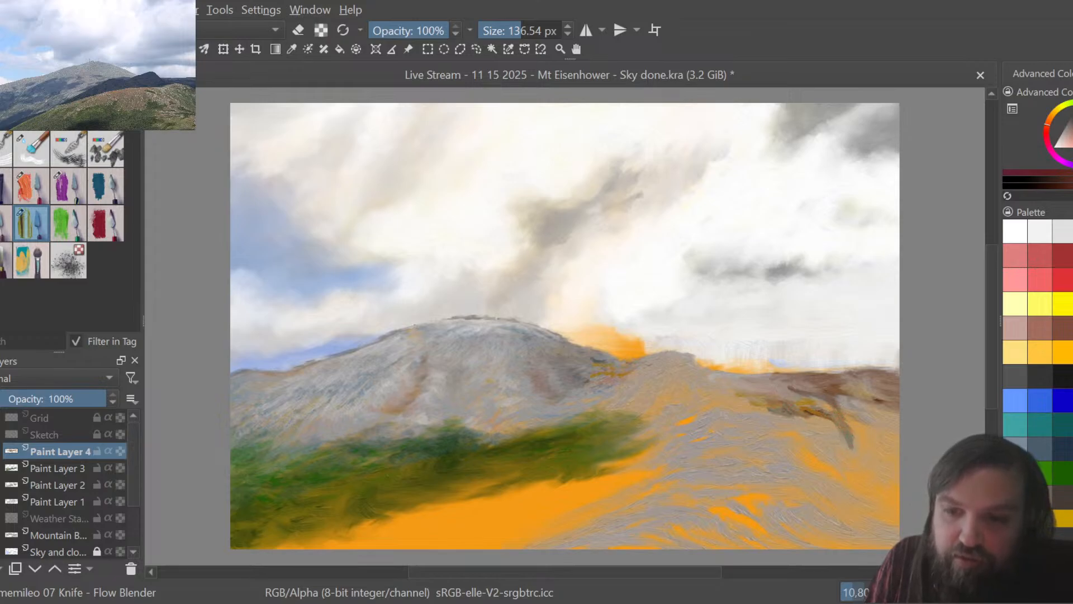
left_click_drag(837, 408, 853, 428)
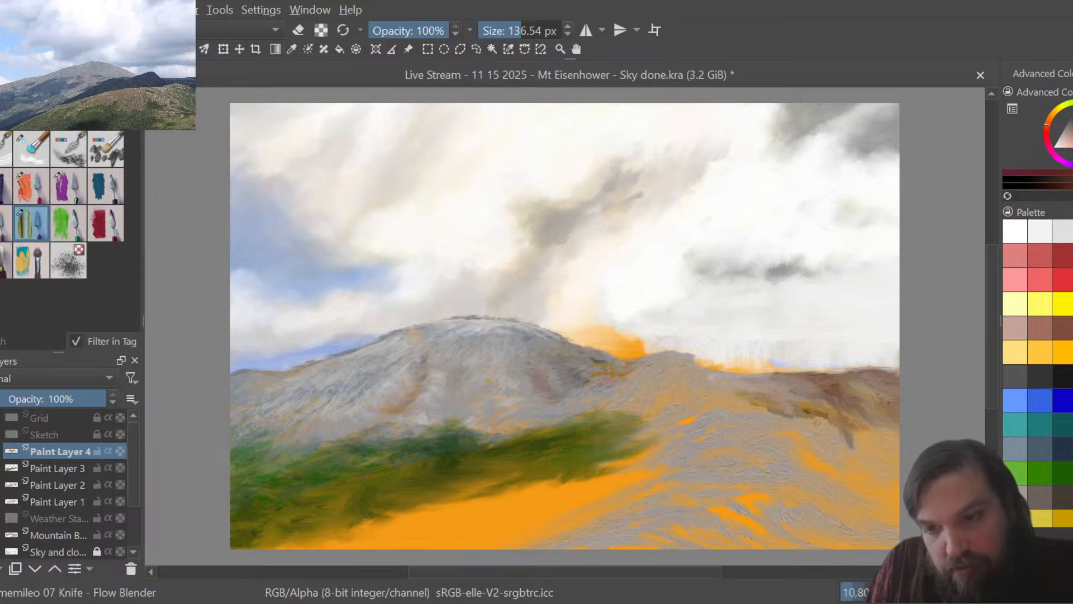
left_click_drag(816, 423, 826, 418)
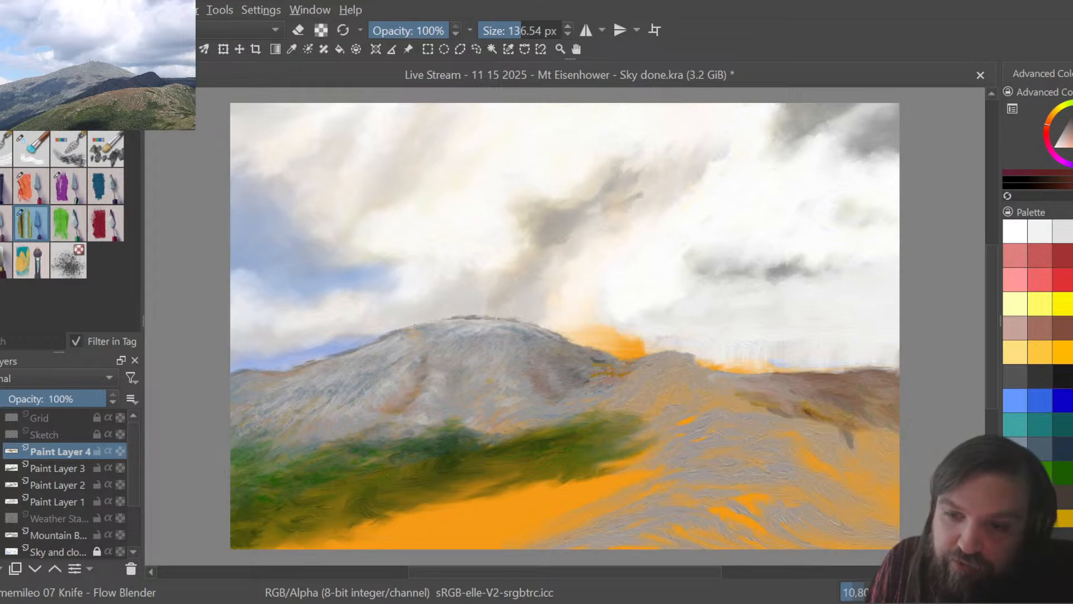
left_click_drag(807, 411, 798, 410)
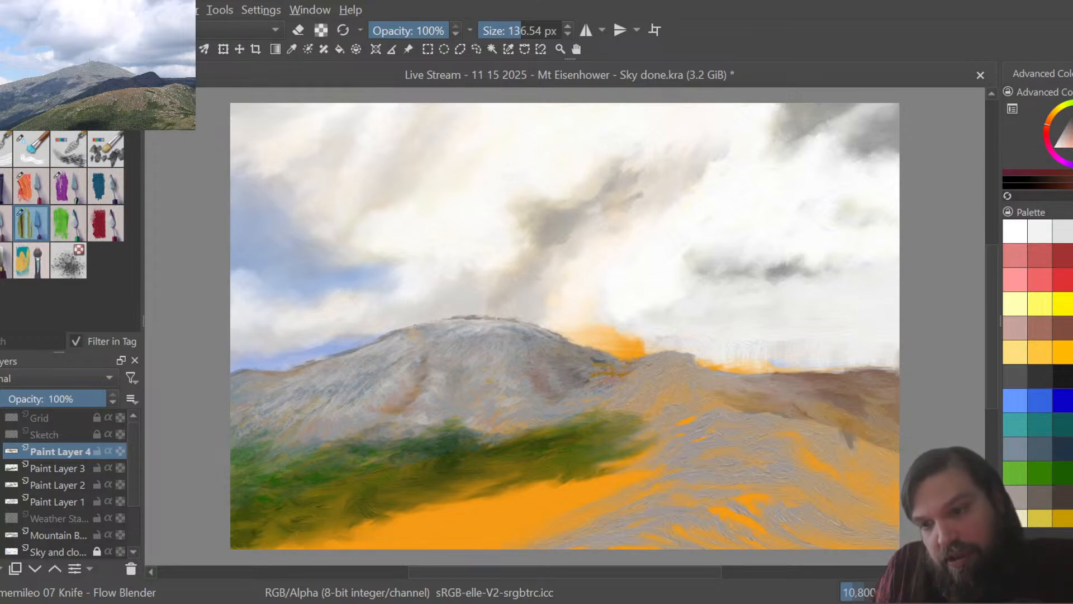
mouse_move(850, 441)
left_mouse_down()
mouse_move(865, 447)
mouse_move(823, 425)
left_mouse_up()
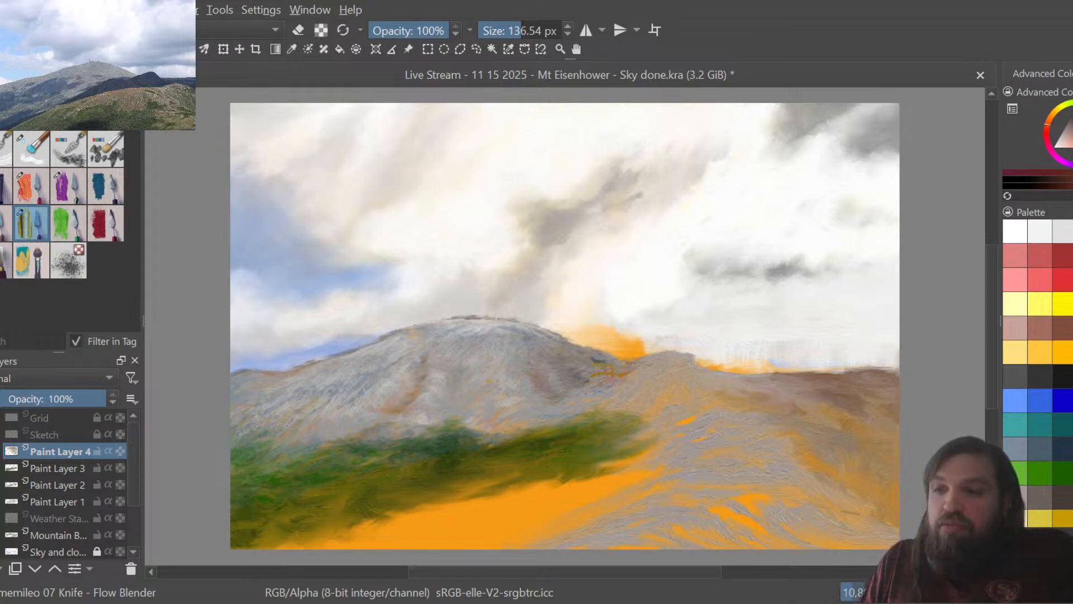
Scatter light-grey highlights along the right ridge's crest with the Dabs knife at 61.88 px.
left_click(1062, 234)
left_click(4, 264)
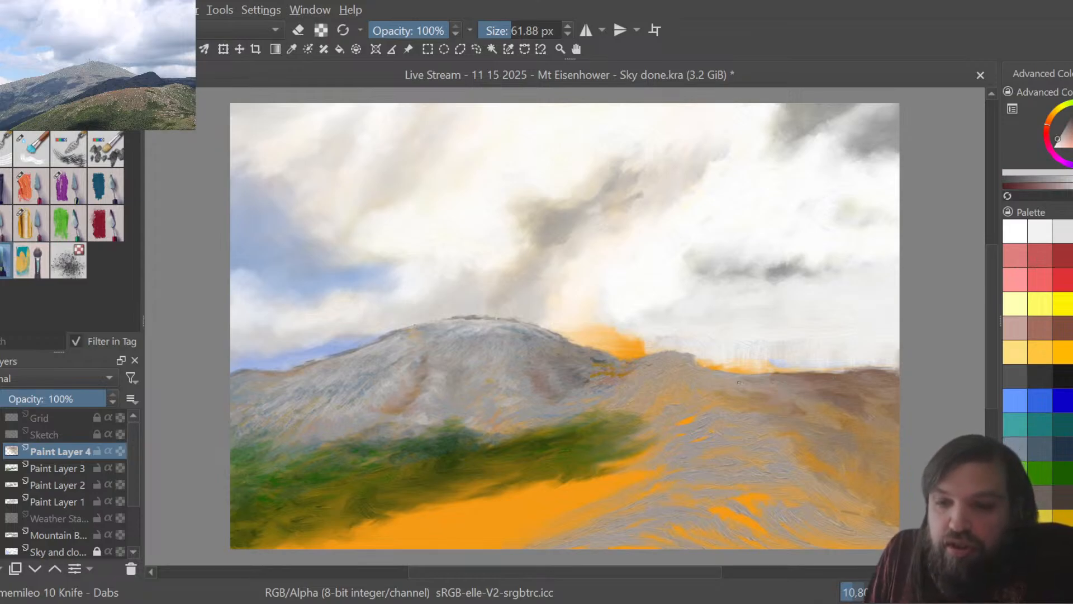
left_click_drag(777, 378, 852, 375)
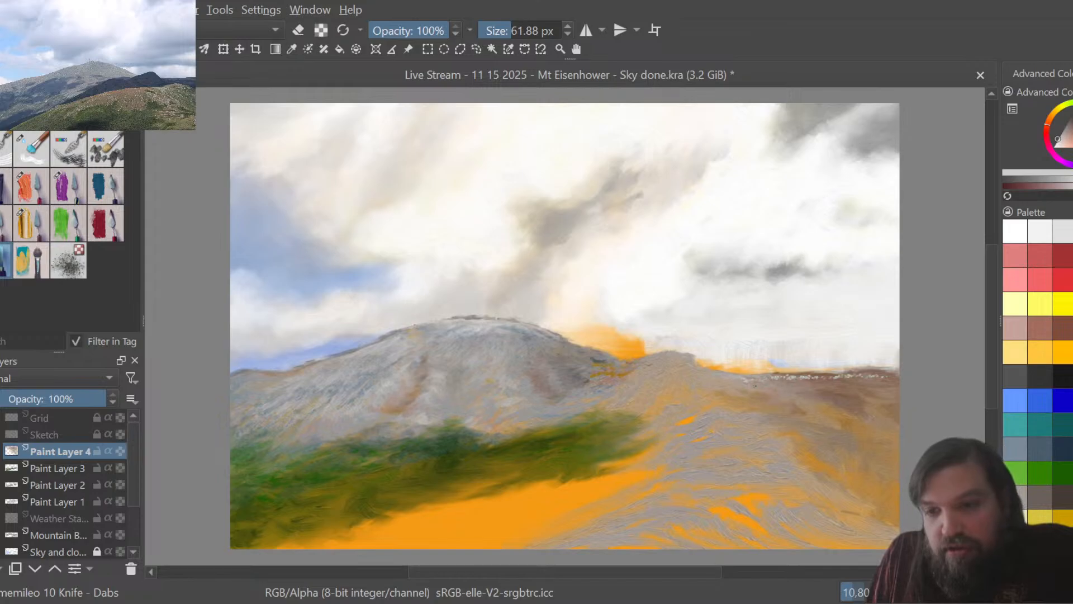
mouse_move(764, 386)
left_mouse_down()
mouse_move(816, 392)
mouse_move(896, 380)
mouse_move(867, 371)
left_mouse_up()
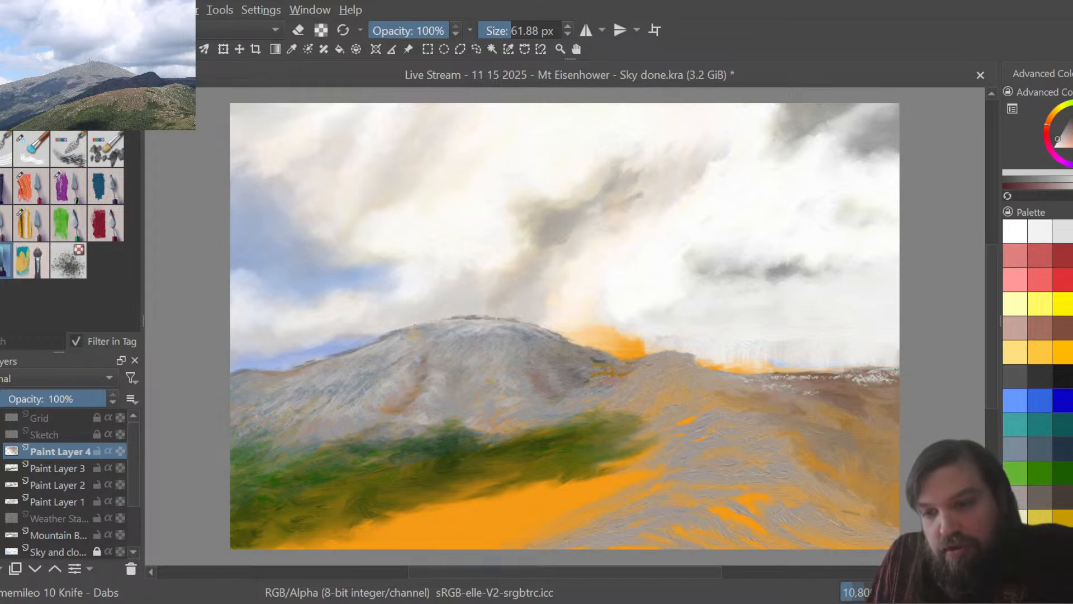
left_click_drag(789, 374, 890, 373)
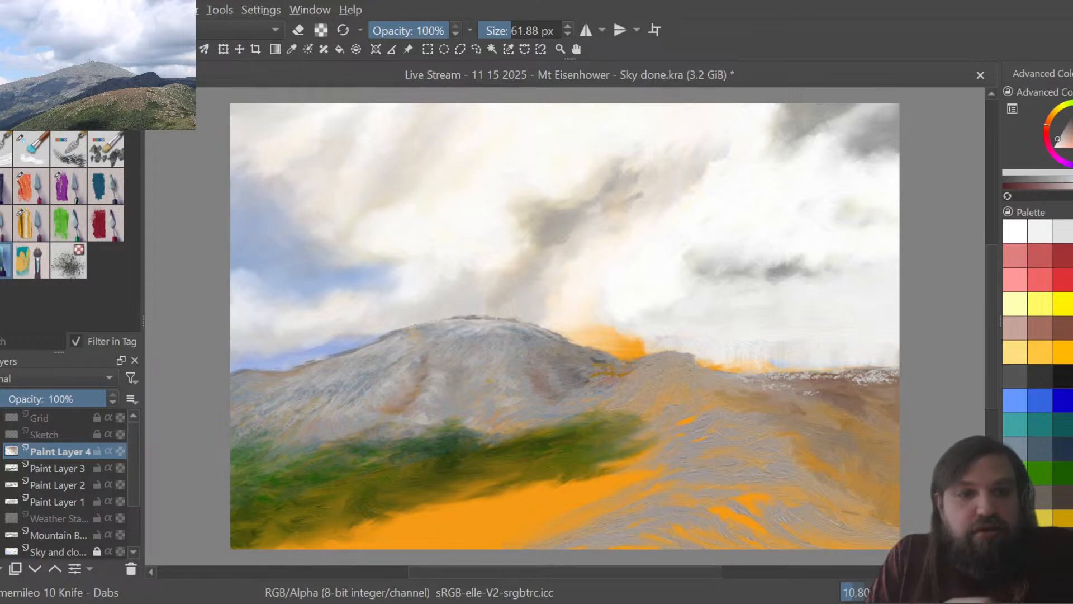
Blend the light-grey crest dabs along the right ridge with Flow Blender at 136.54 px, refining them at 61.88 px.
left_click(42, 230)
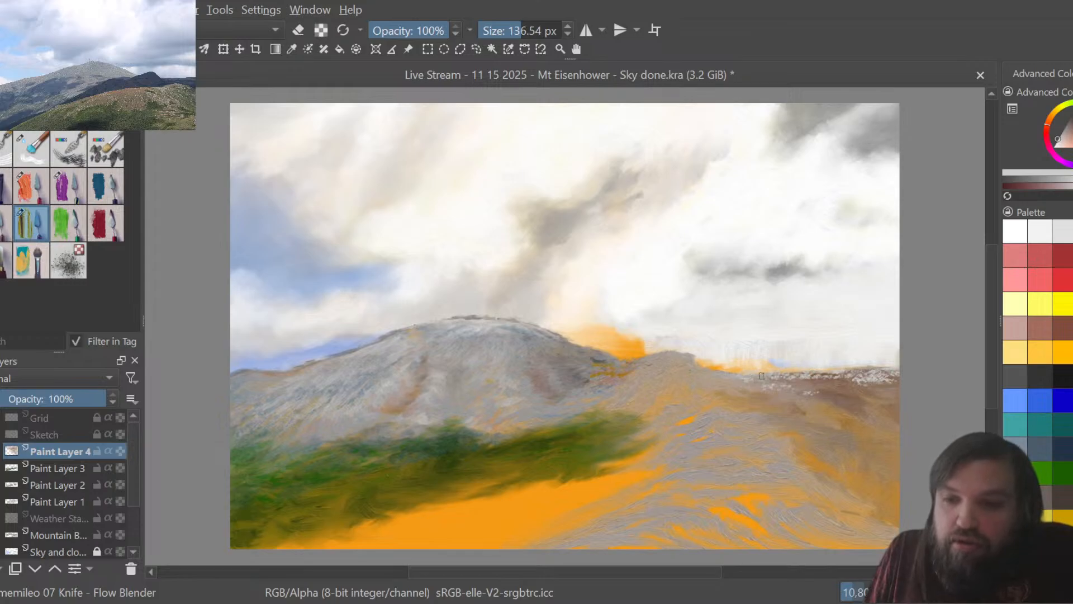
left_click_drag(782, 376, 892, 374)
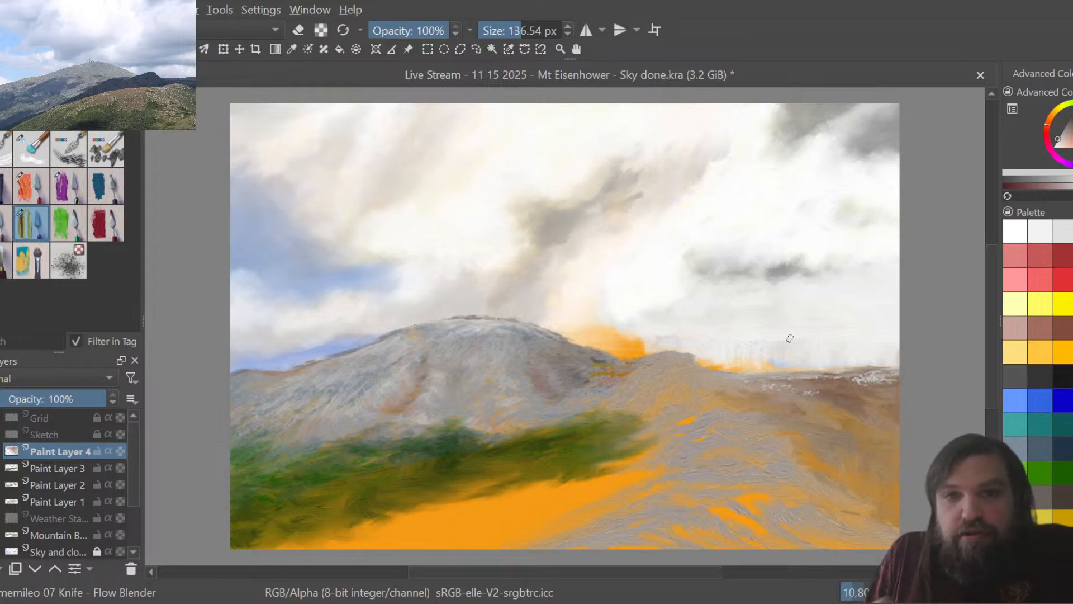
left_click_drag(511, 29, 509, 29)
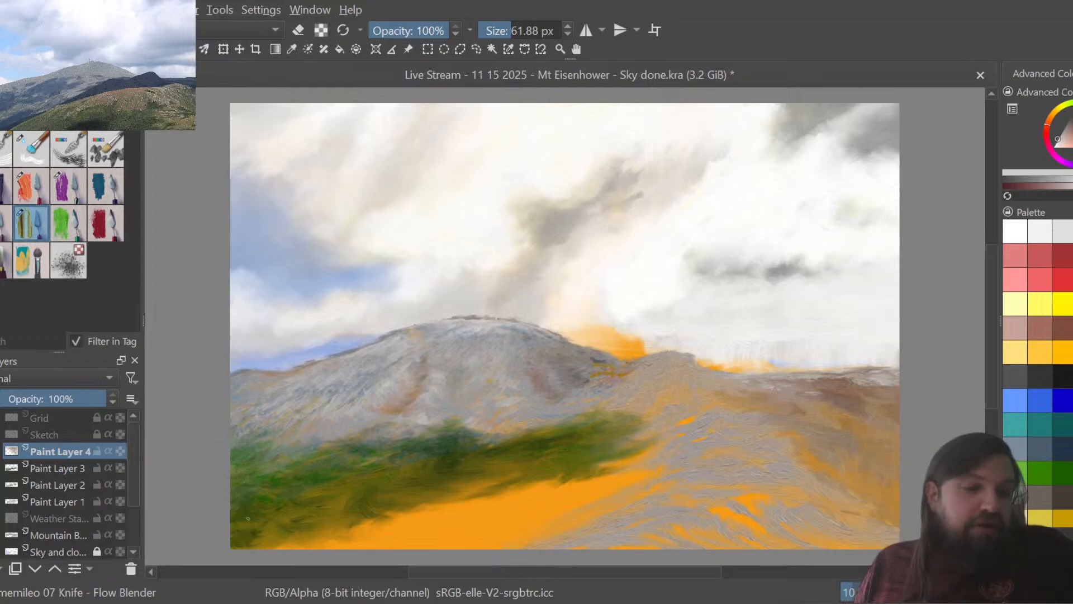
Check the painting against the Grid and Sketch layers by briefly showing each one.
left_click(2, 418)
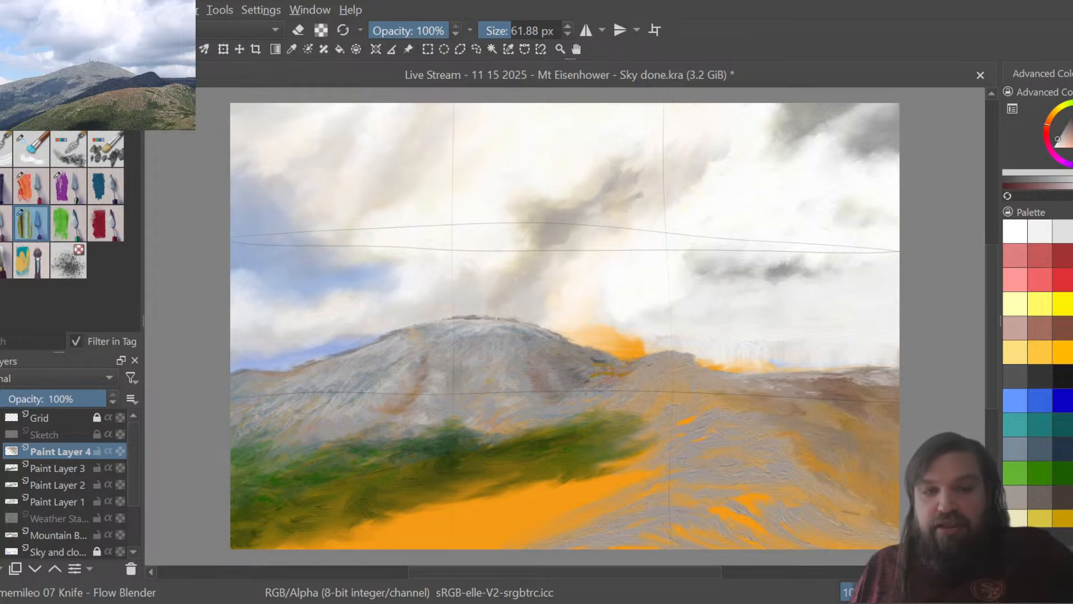
left_click(1, 417)
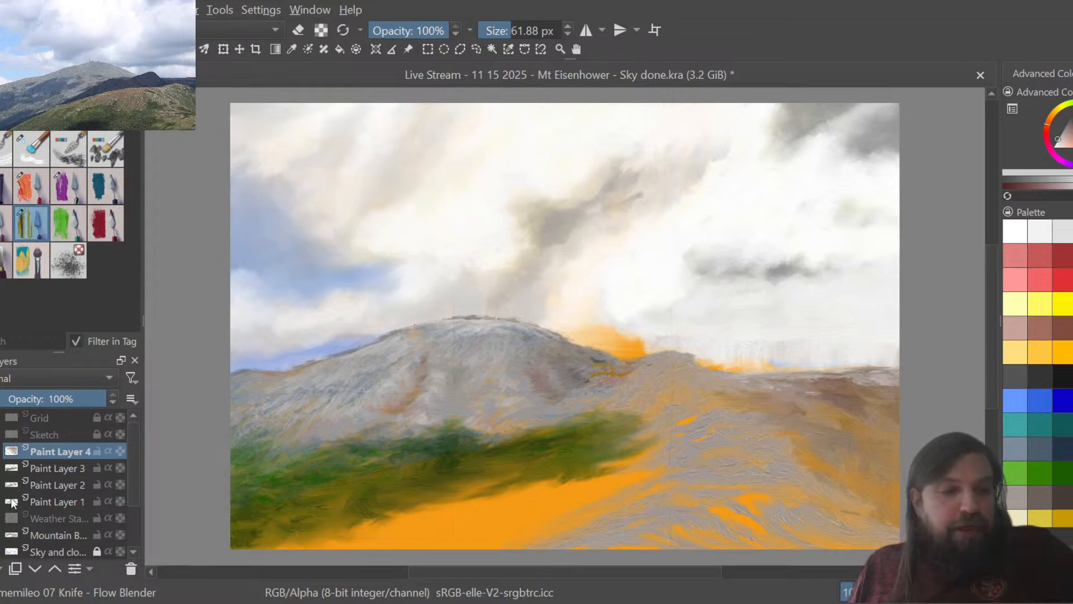
left_click(1, 434)
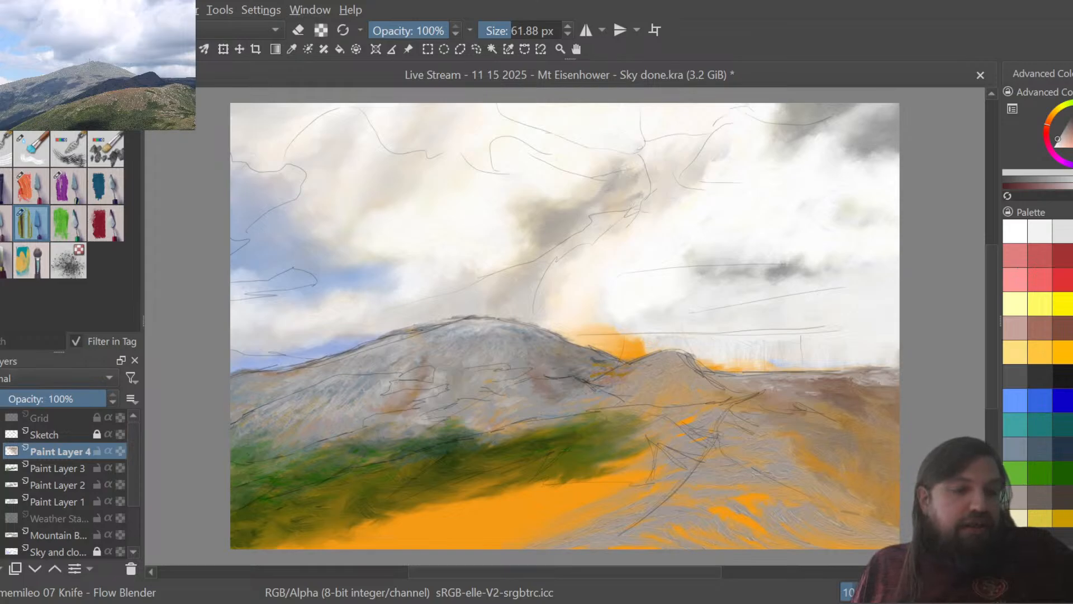
left_click(11, 433)
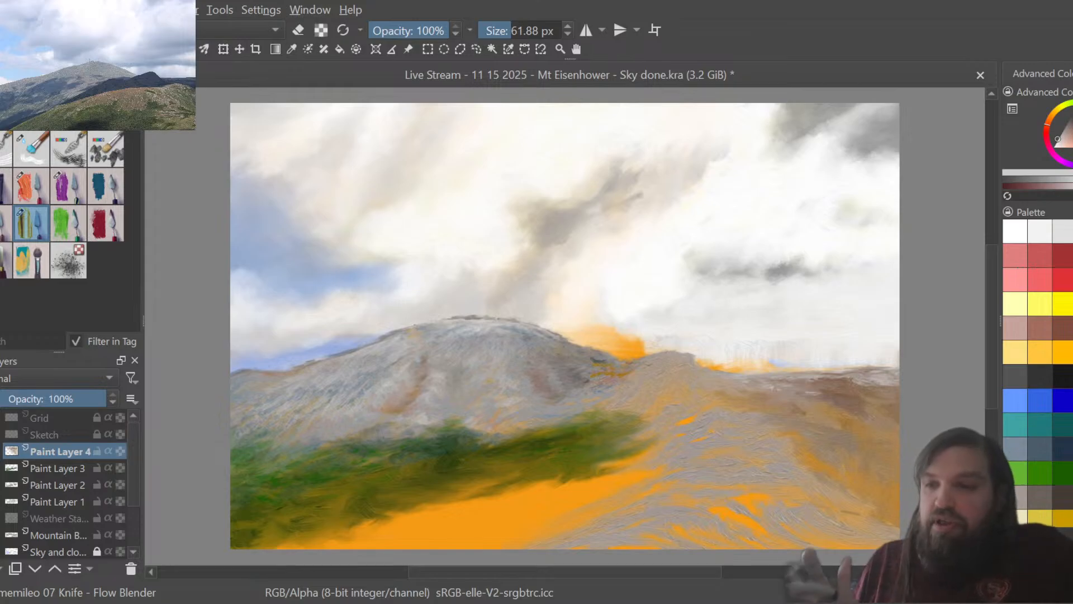
Darken the grey, scatter Dabs strokes just below the right ridge's crest and blend them with Flow Blender at 61.88 px.
key("k")
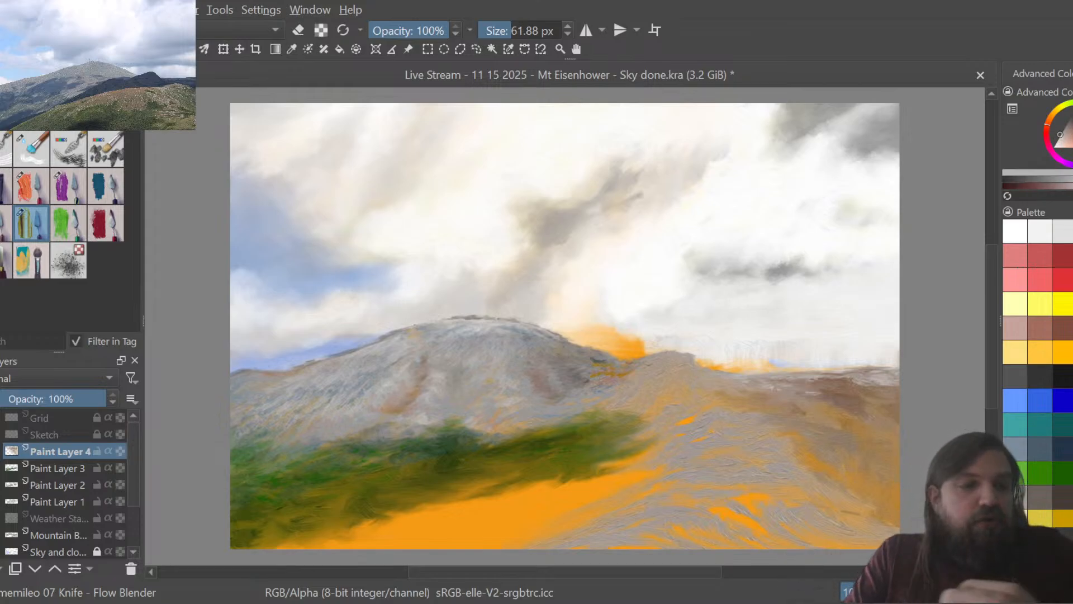
left_click(5, 260)
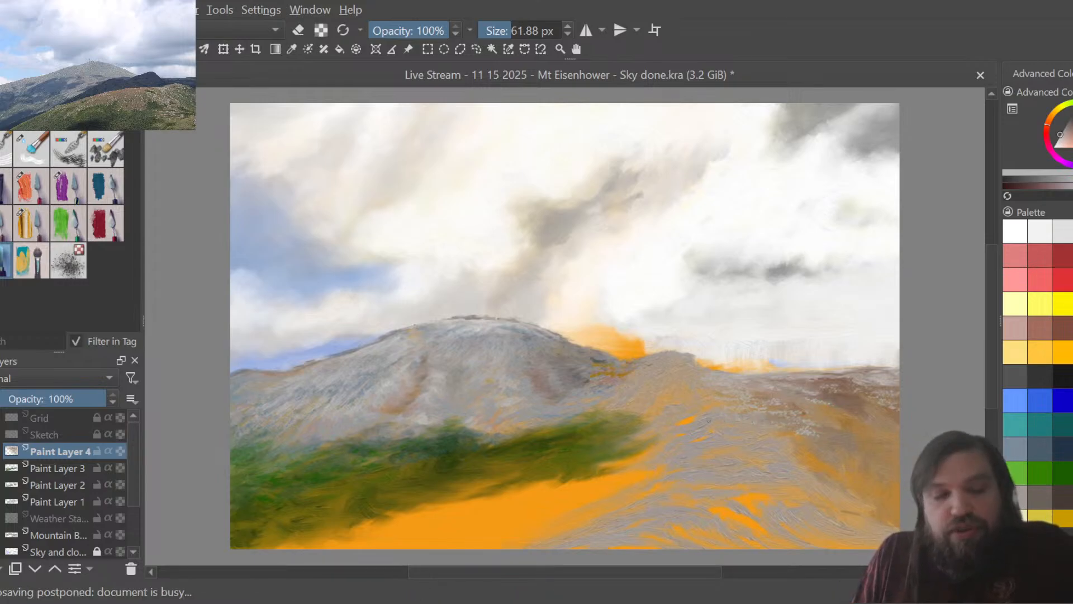
left_click(25, 190)
left_click(35, 225)
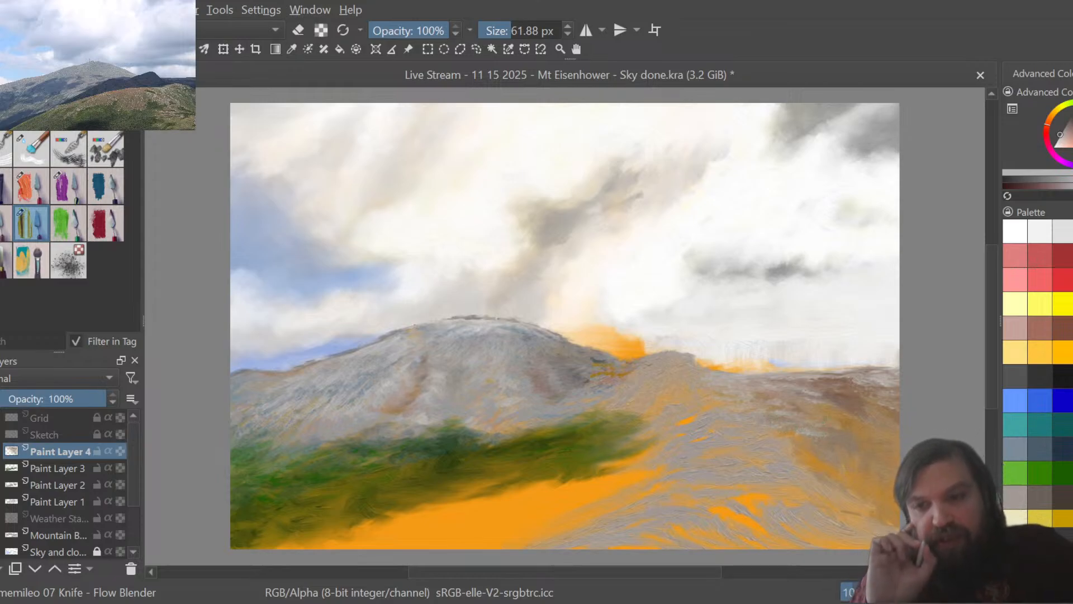
Sample the brownish-yellow from the lower green slope, dab it across the right ridge and blend it with Flow Blender.
left_click(486, 472, "ctrl")
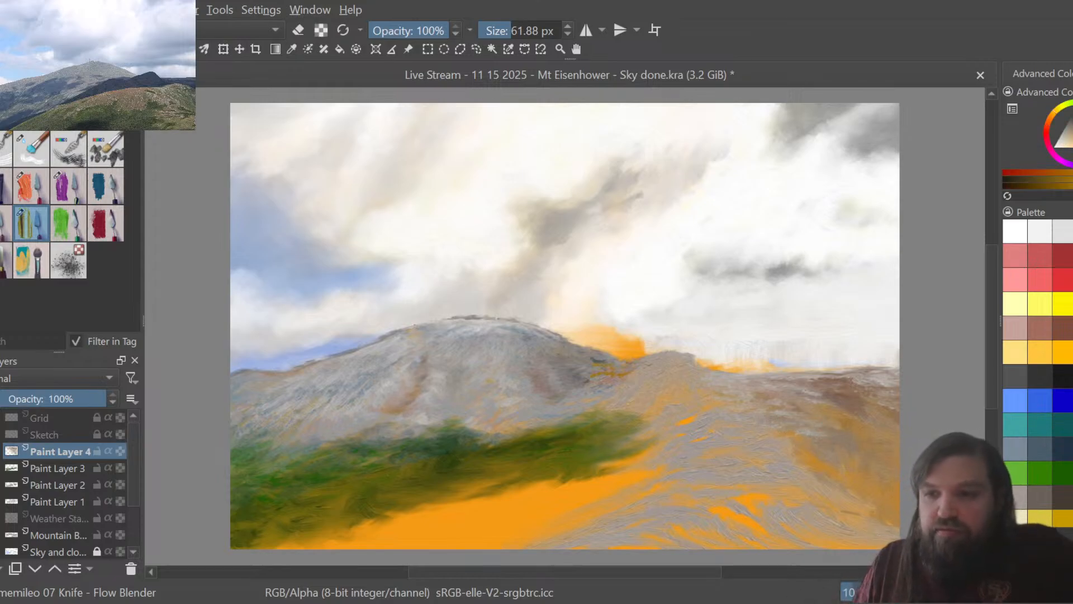
left_click(4, 260)
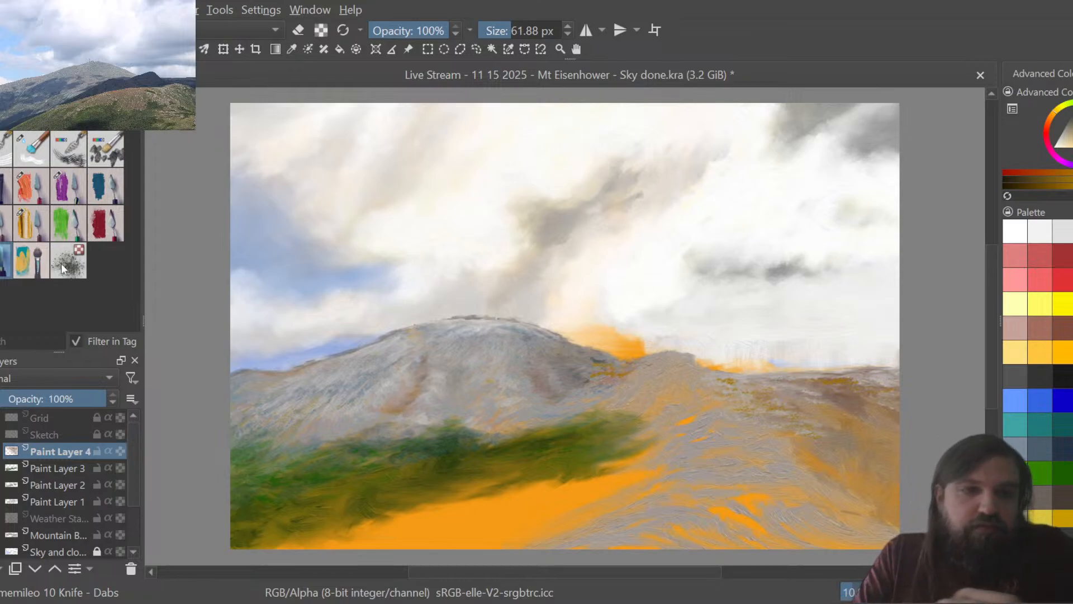
left_click(38, 219)
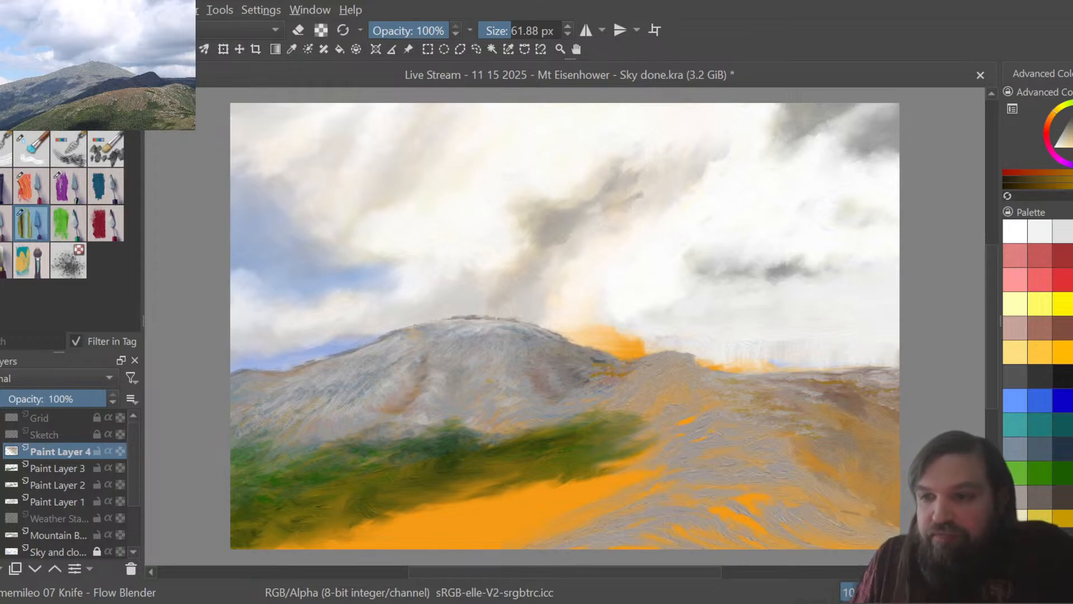
Switch to the dark reddish-brown, scatter Dabs strokes at 61.88 px across the upper right ridge and blend them with Flow Blender.
key("x")
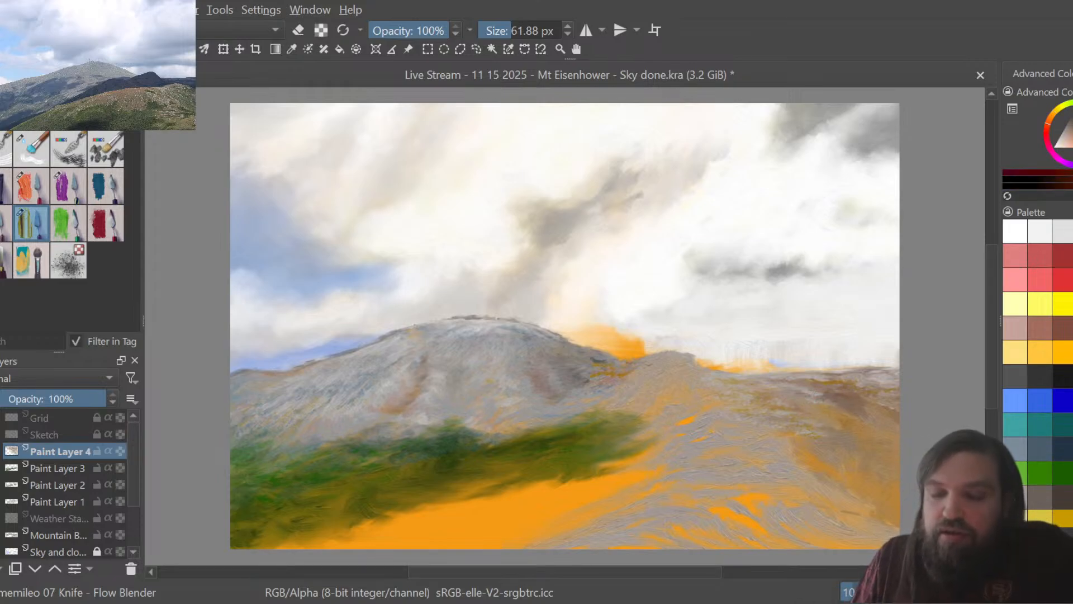
left_click(5, 260)
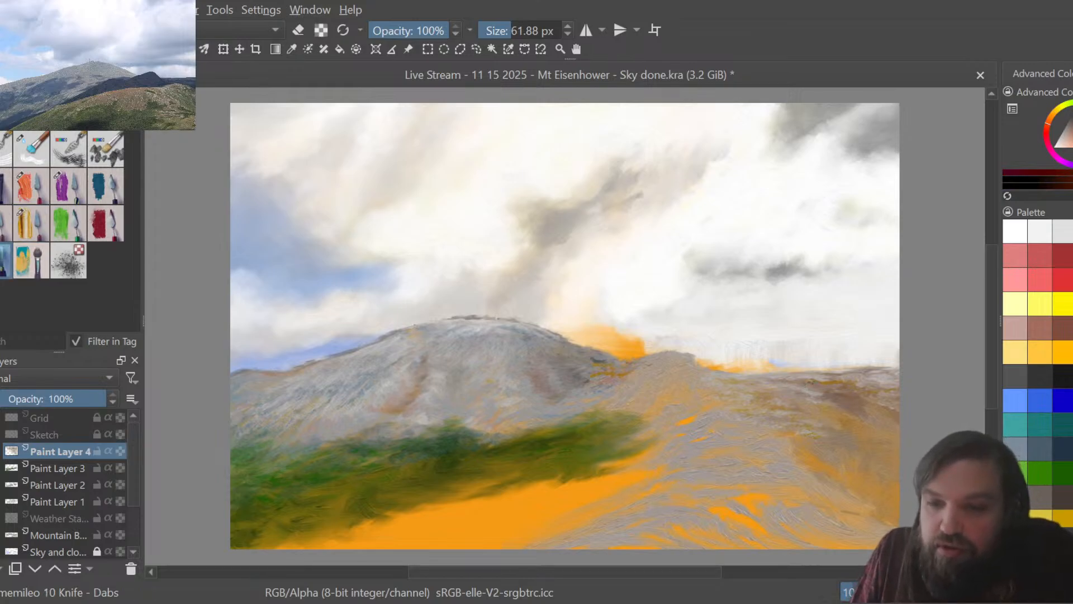
left_click_drag(808, 382, 883, 385)
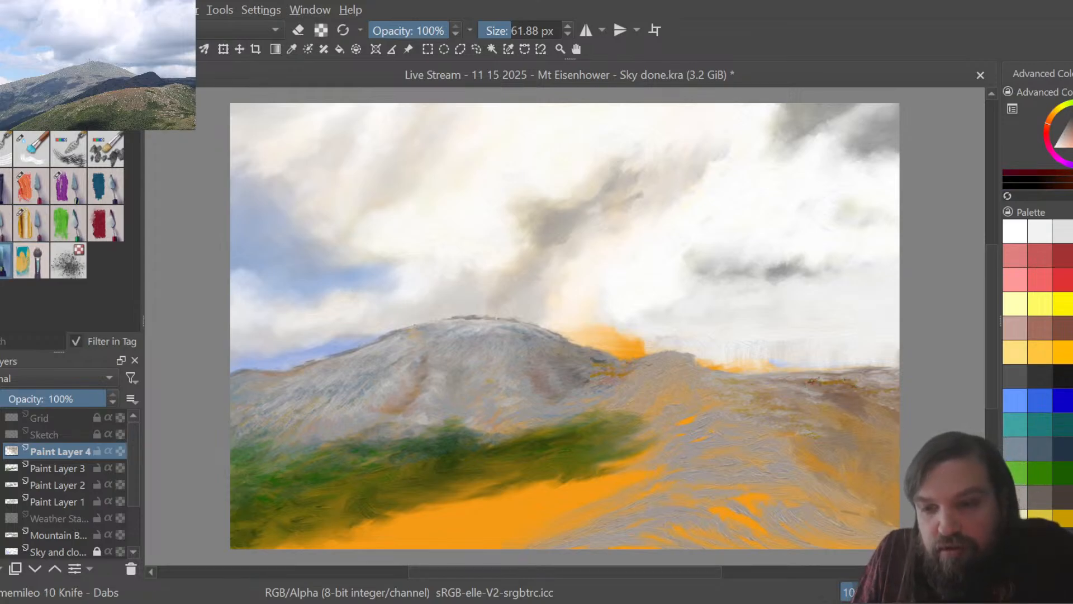
mouse_move(726, 382)
left_mouse_down()
mouse_move(775, 408)
mouse_move(782, 386)
left_mouse_up()
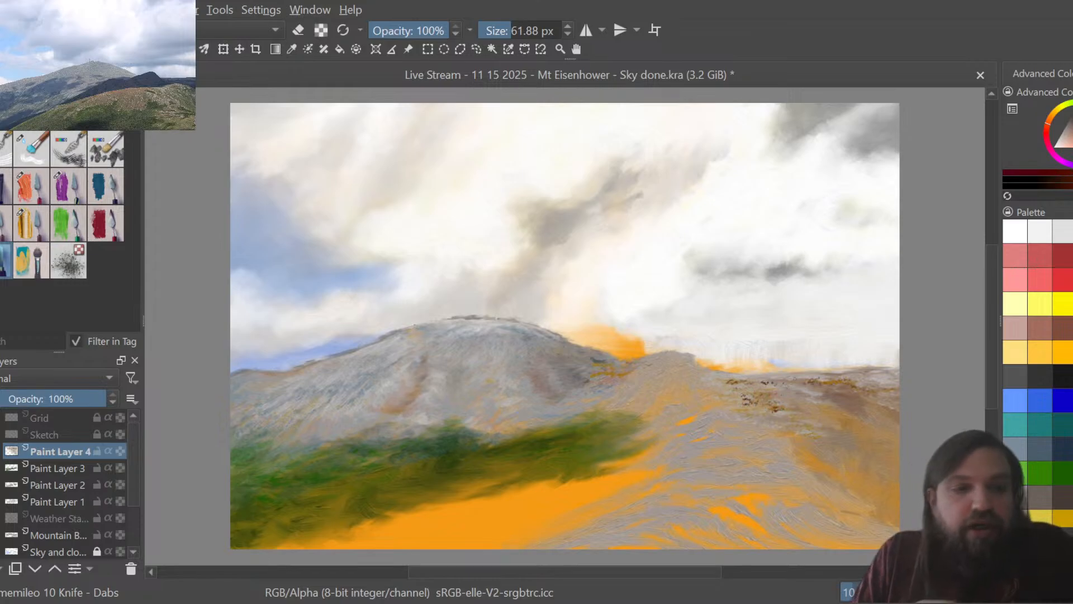
left_click(33, 225)
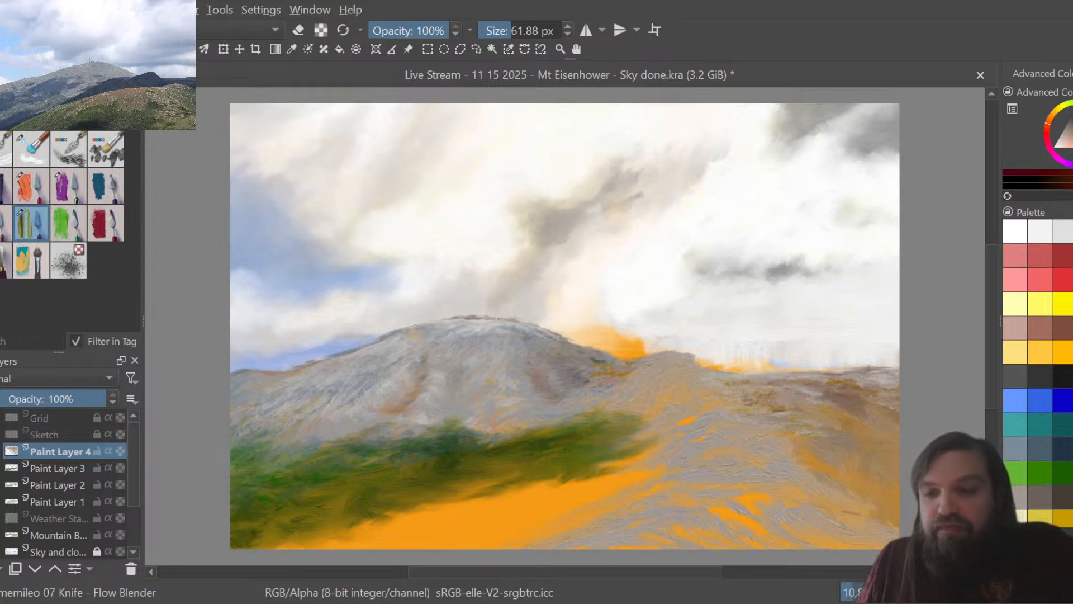
Add dark-green Grainy Grooves patches at 99.06 px below the right ridge's crest and soften them with Flow Blender at 61.88 px.
left_click(1042, 478)
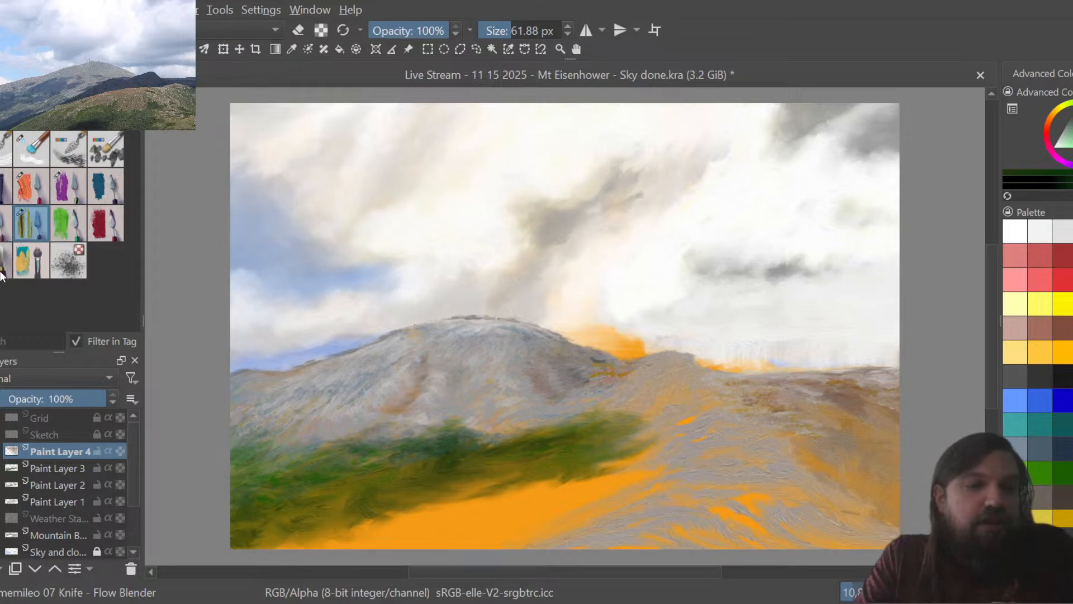
left_click(62, 193)
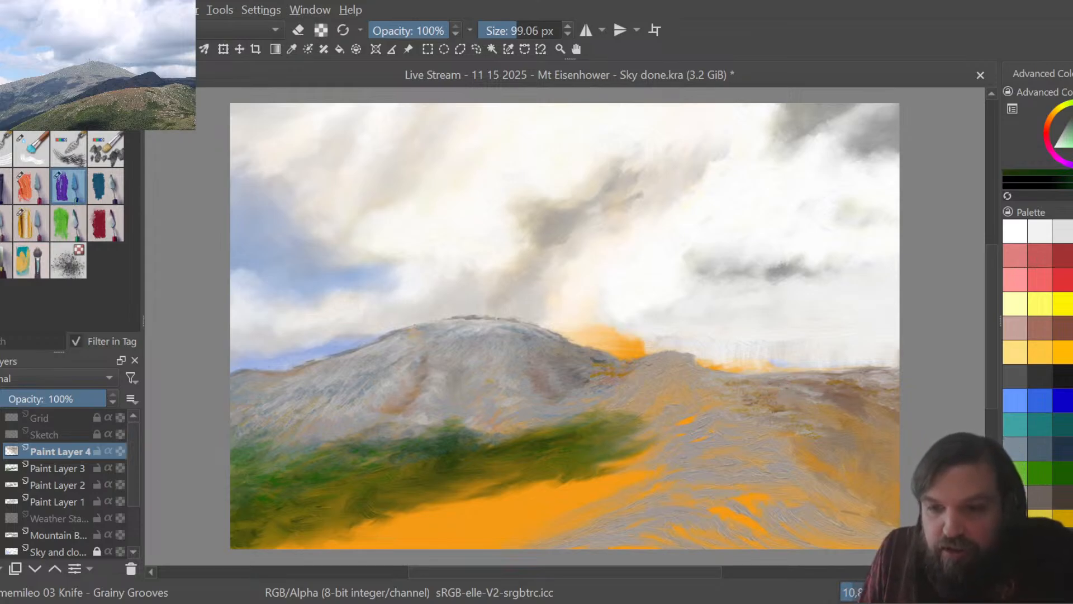
mouse_move(843, 391)
left_mouse_down()
mouse_move(890, 386)
mouse_move(831, 388)
mouse_move(882, 397)
left_mouse_up()
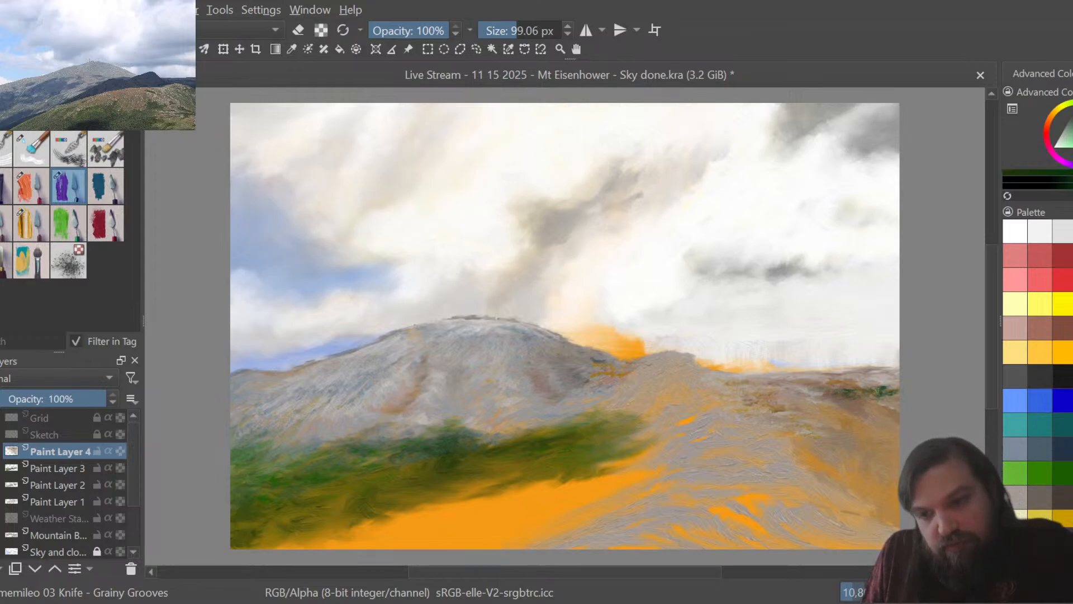
left_click_drag(788, 390, 814, 395)
mouse_move(813, 382)
left_mouse_down()
mouse_move(844, 386)
mouse_move(789, 402)
mouse_move(832, 407)
left_mouse_up()
left_click(32, 224)
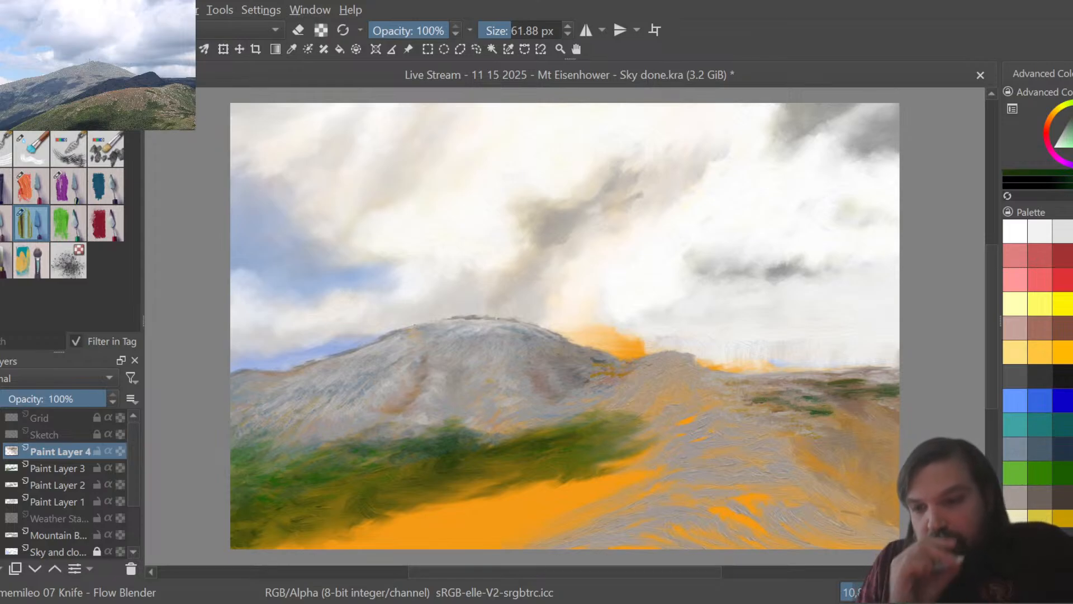
Scatter dark-green foliage down the right ridge's slope with the Dabs knife at 61.88 px.
left_click(6, 260)
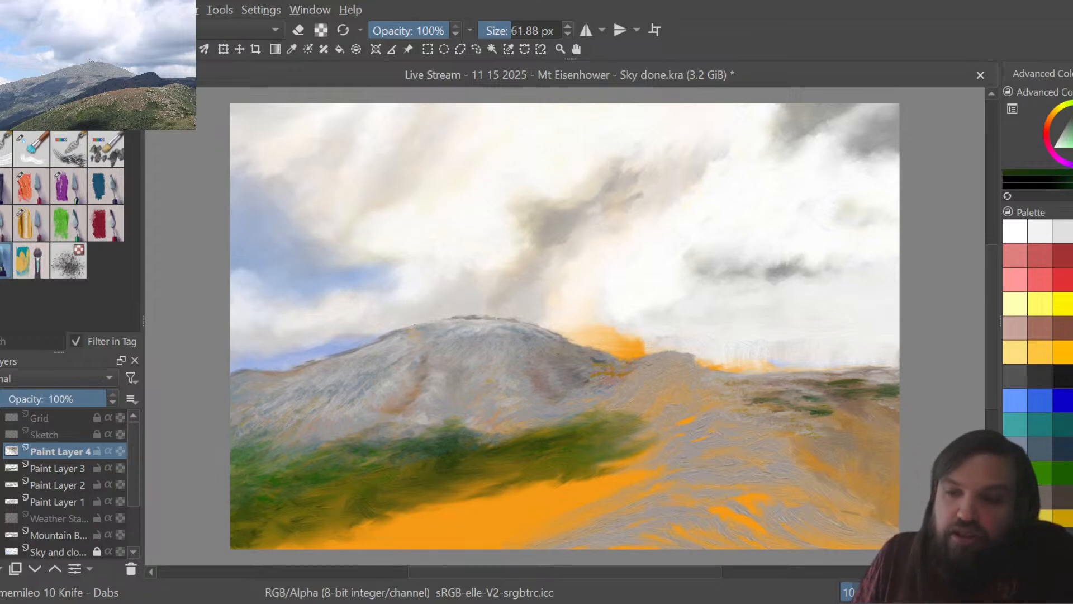
left_click_drag(861, 397, 894, 411)
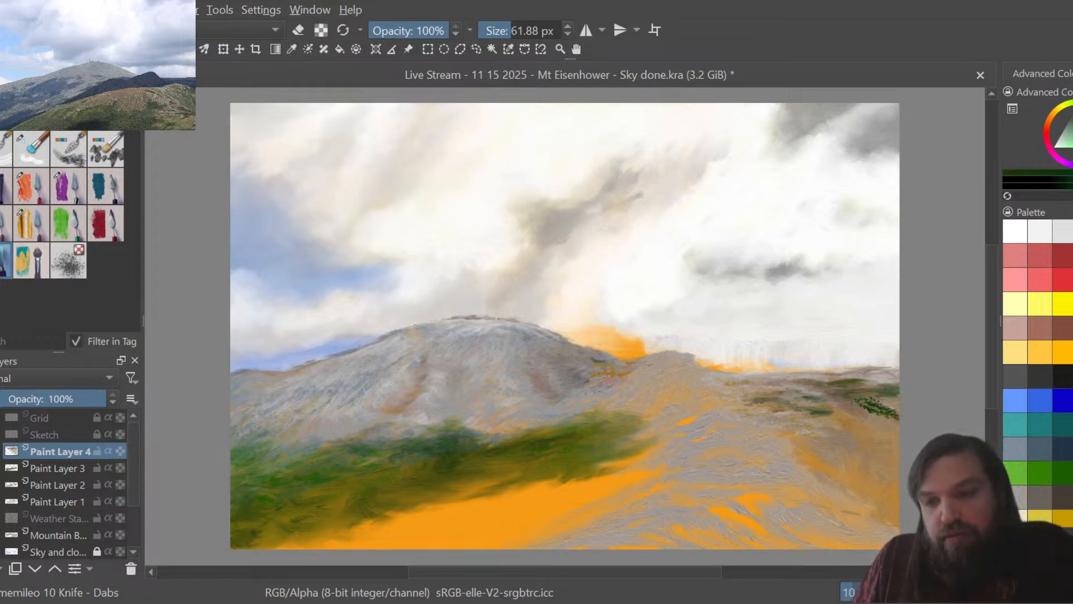
mouse_move(867, 412)
left_mouse_down()
mouse_move(888, 418)
mouse_move(820, 419)
mouse_move(897, 425)
mouse_move(874, 398)
mouse_move(775, 399)
mouse_move(850, 401)
mouse_move(884, 436)
mouse_move(893, 431)
left_mouse_up()
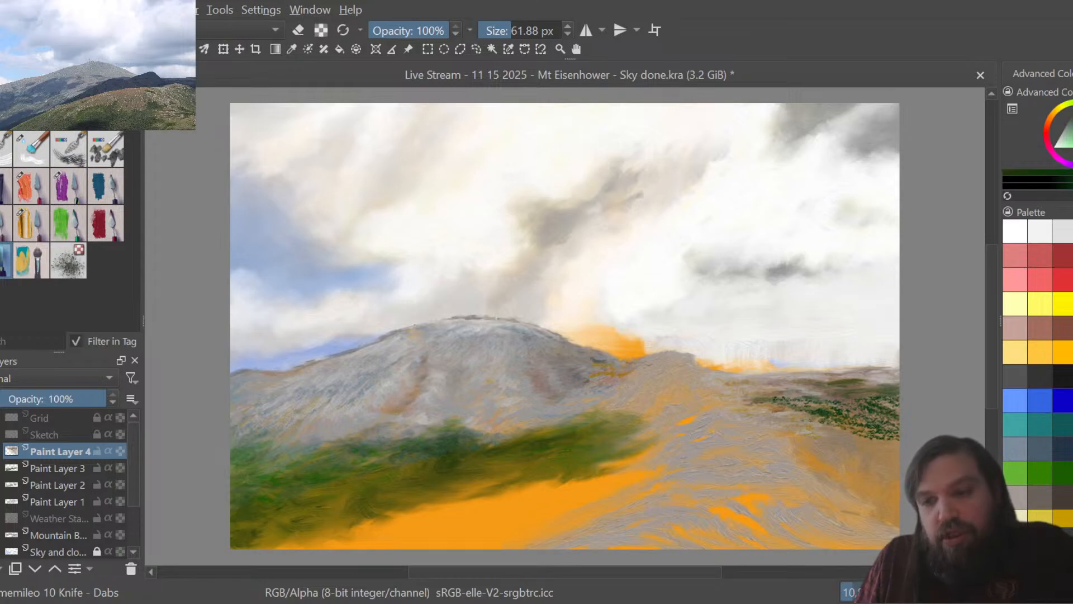
Blend the green foliage down the right slope with Flow Blender at 99.06 px and 197.24 px, and show the Sketch layer.
left_click(30, 220)
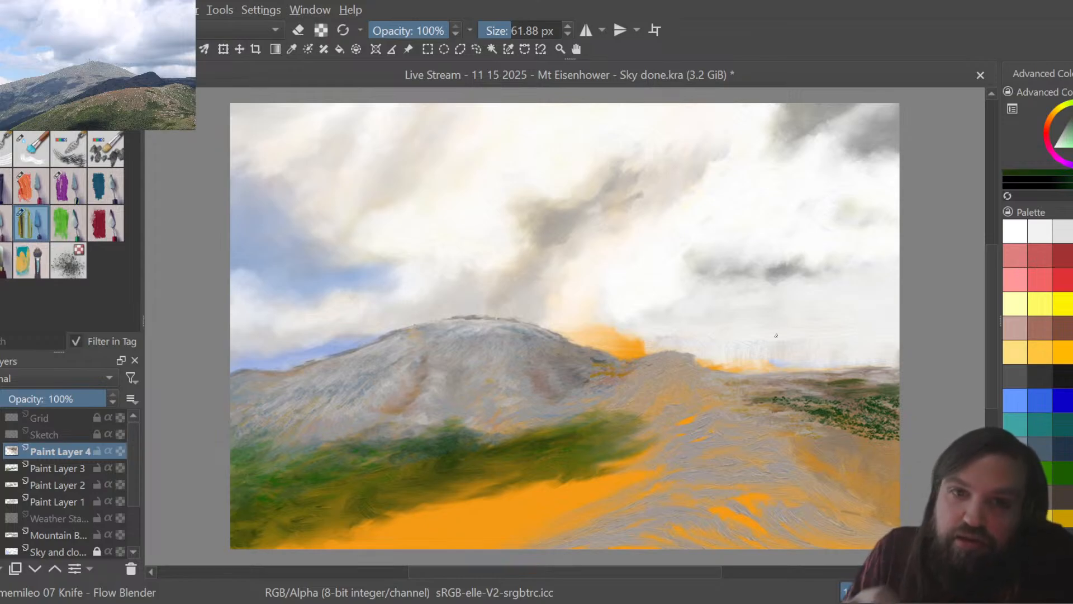
left_click_drag(511, 28, 517, 28)
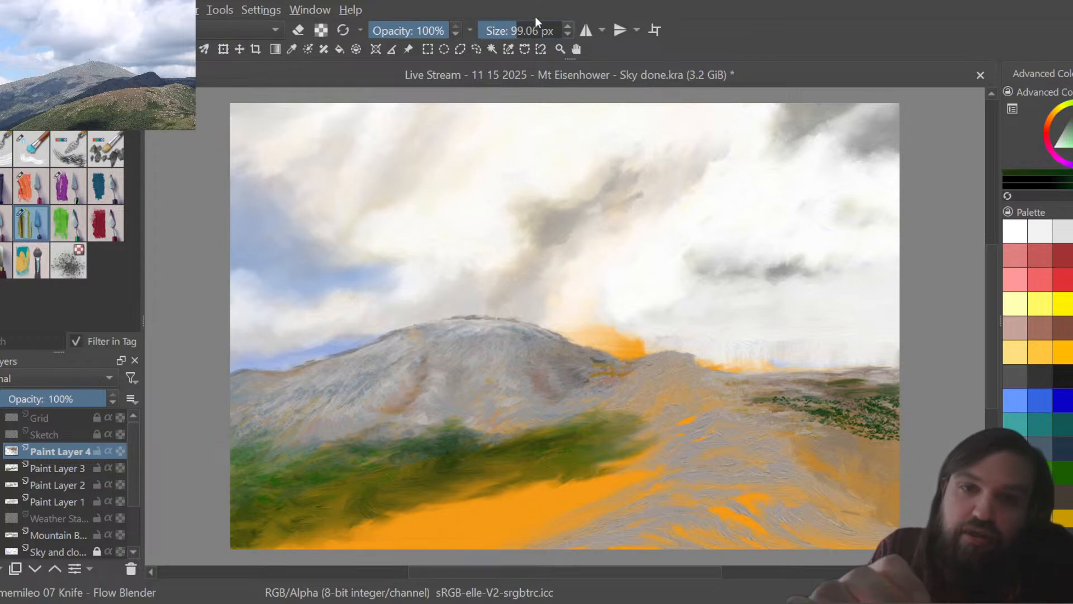
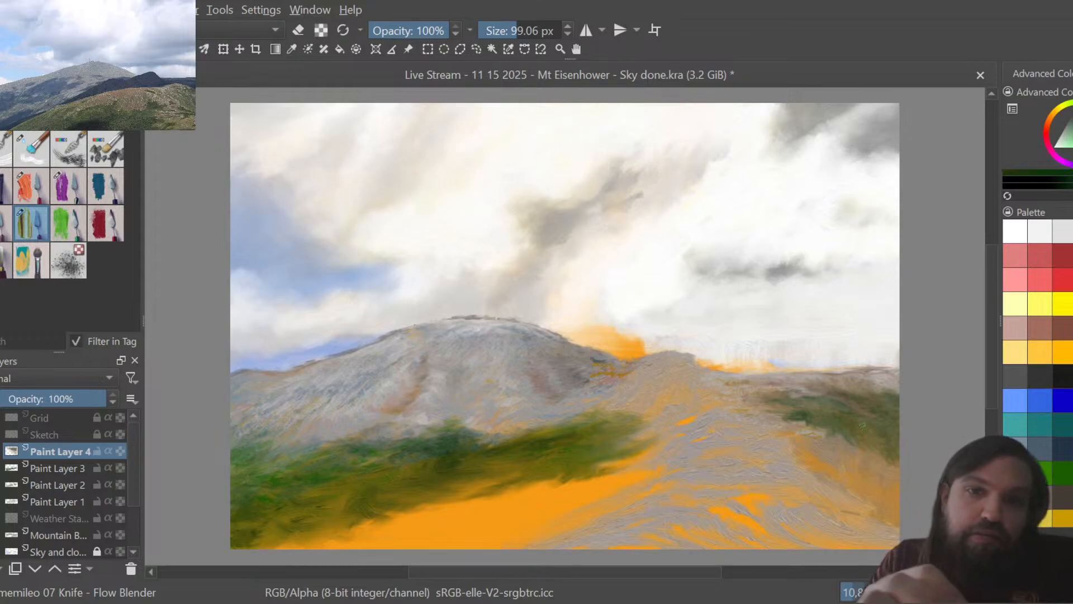
left_click(525, 30)
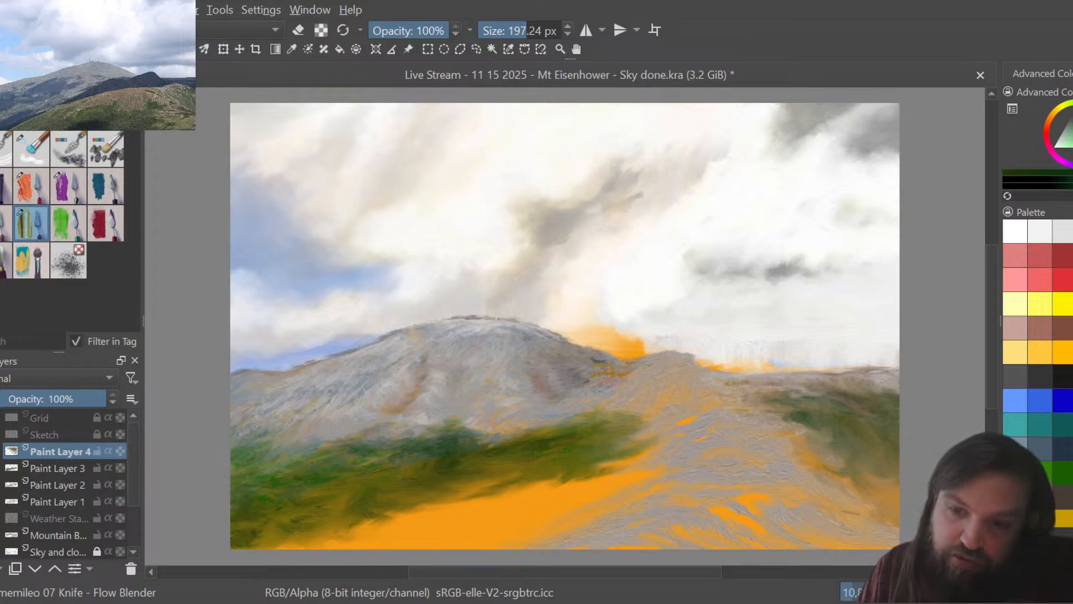
mouse_move(813, 471)
left_mouse_down()
mouse_move(808, 458)
mouse_move(799, 461)
mouse_move(802, 447)
left_mouse_up()
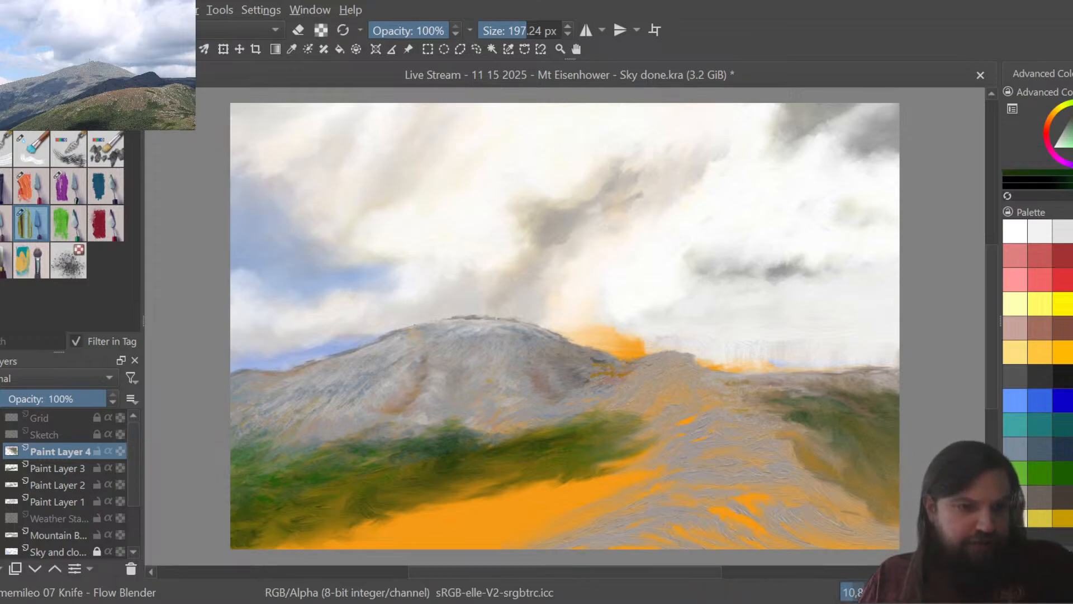
left_click(2, 435)
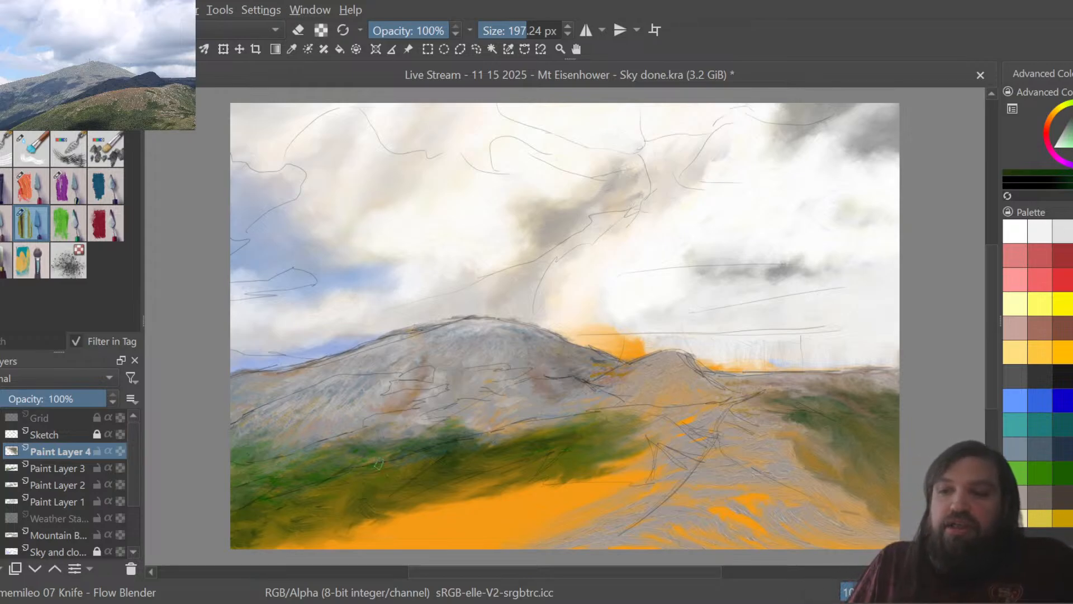
Create a new paint layer and outline the middle hill's crest in dark grey with the Flat Tip brush at 100 px.
left_click(1016, 381)
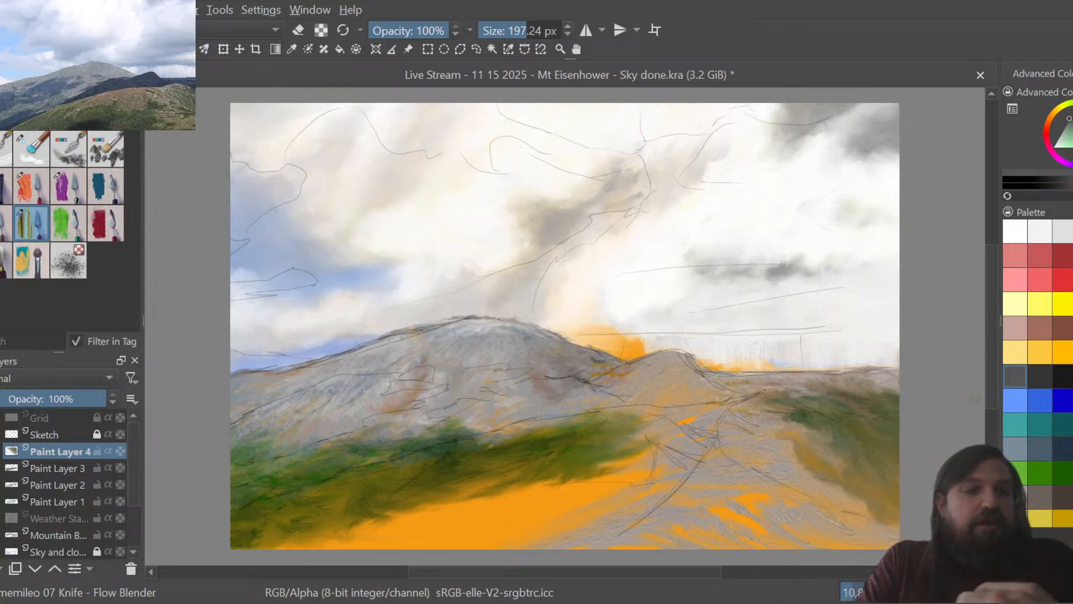
left_click(6, 187)
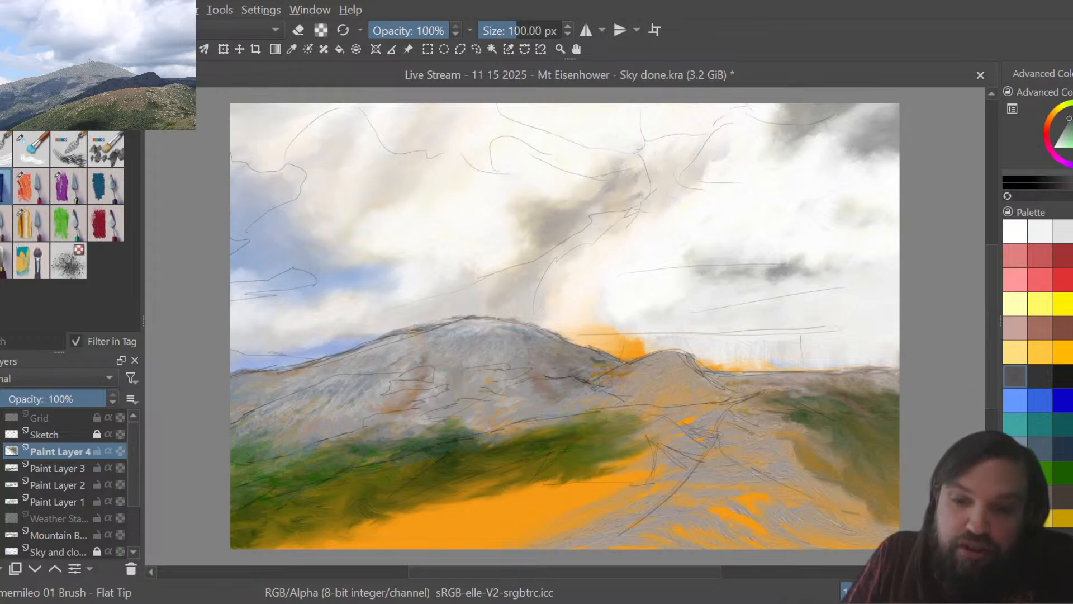
left_click_drag(597, 380, 606, 374)
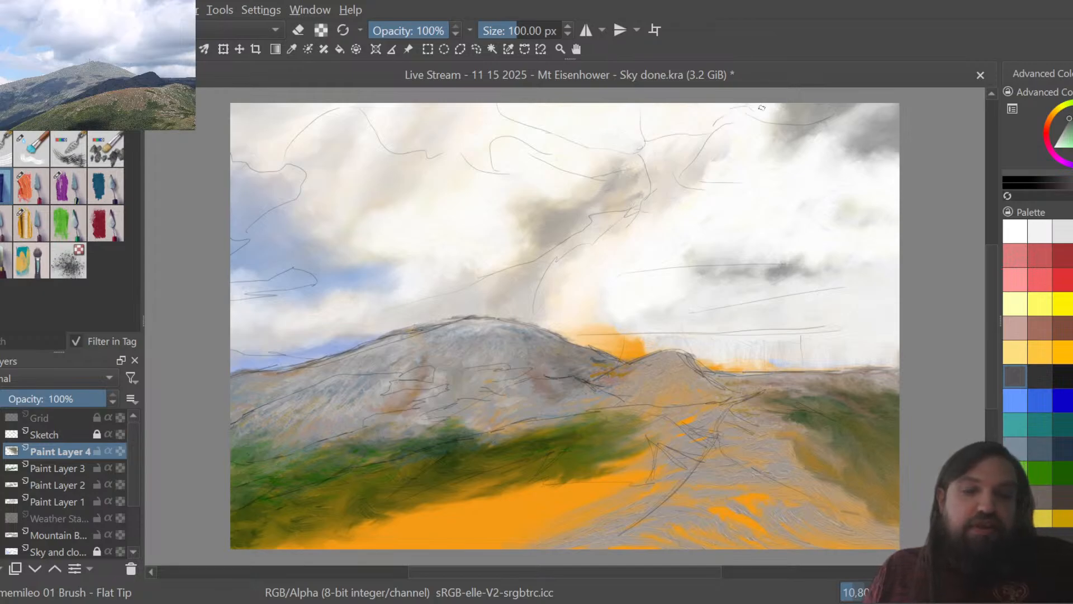
key("Insert")
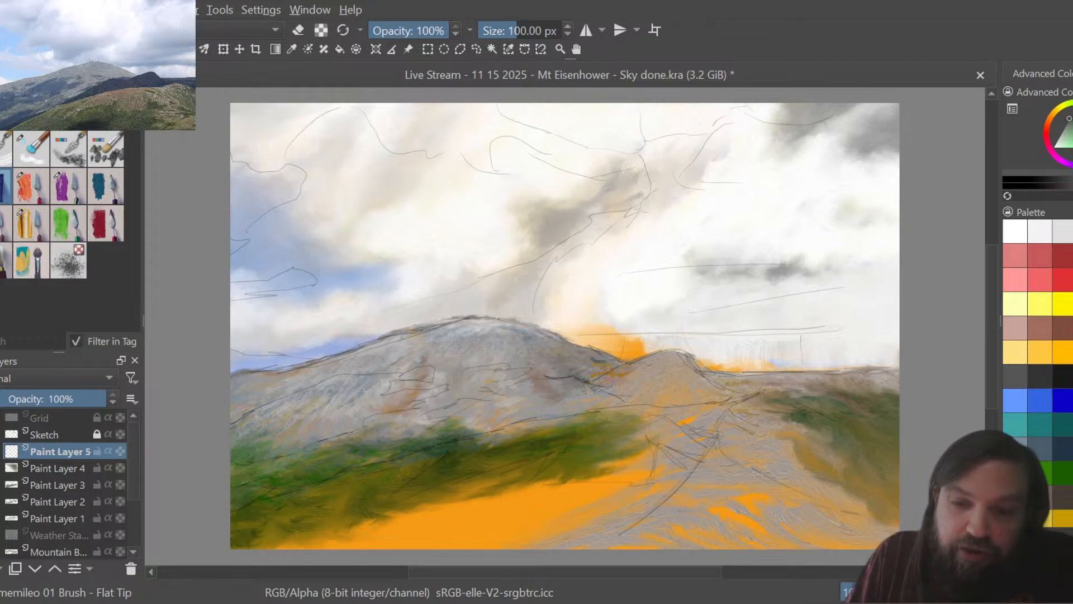
mouse_move(586, 390)
left_mouse_down()
mouse_move(679, 350)
mouse_move(733, 395)
left_mouse_up()
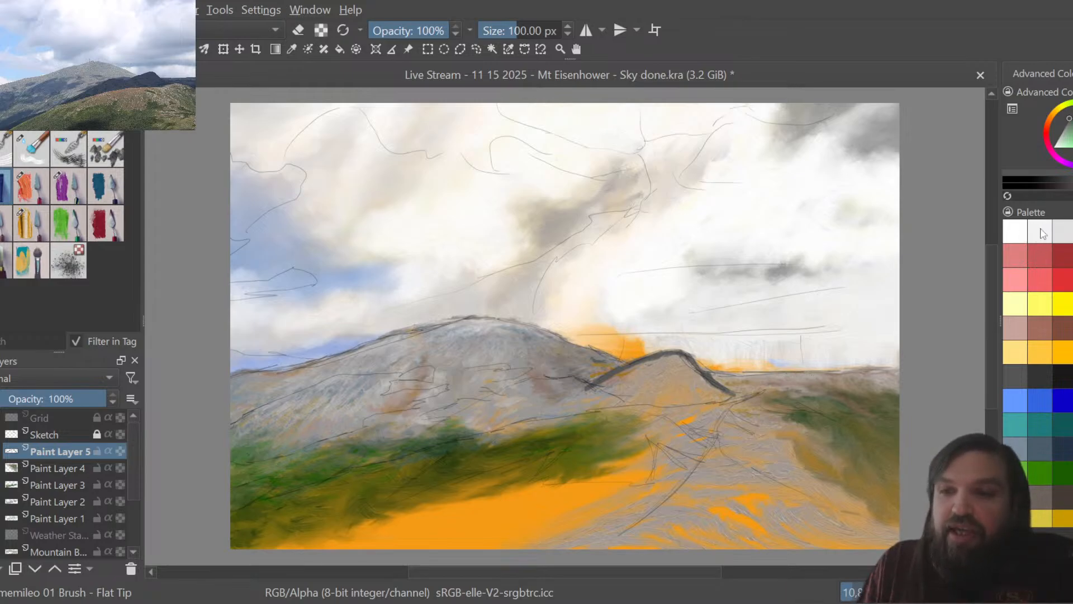
Paint light-grey and mid-grey strokes just under the middle hill's crest with the Flat Tip brush at 100 px.
left_click(1057, 230)
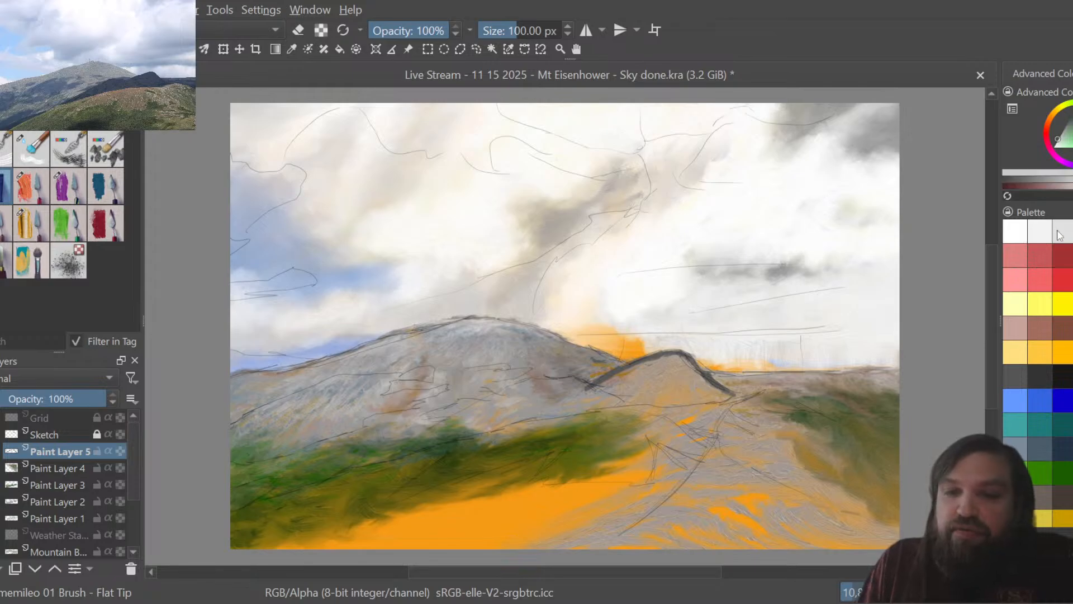
mouse_move(652, 358)
left_mouse_down()
mouse_move(673, 354)
mouse_move(643, 361)
left_mouse_up()
left_click(696, 351, "ctrl")
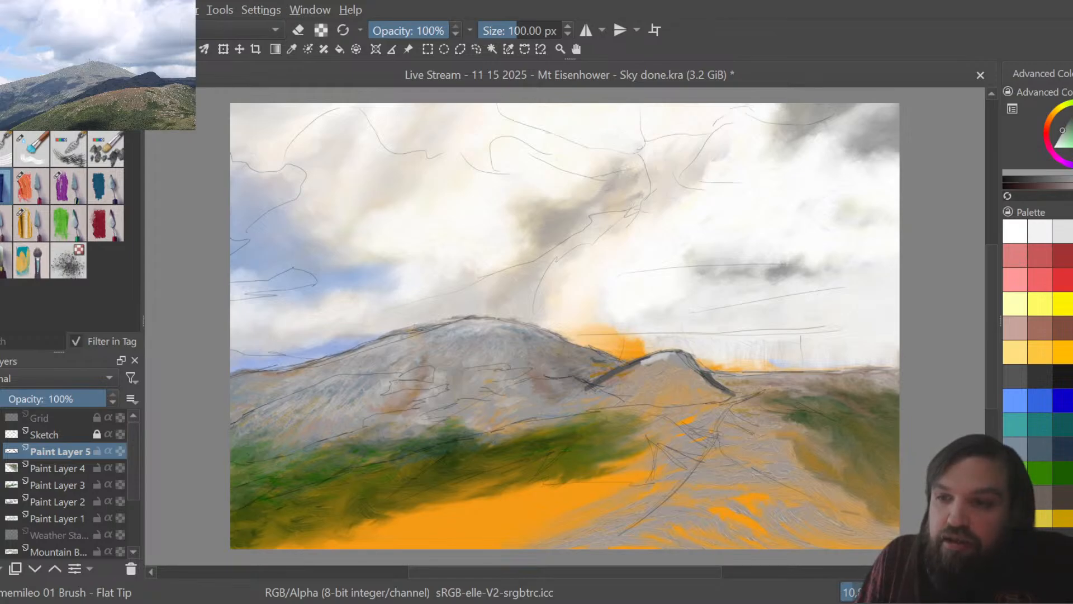
left_click(1060, 135)
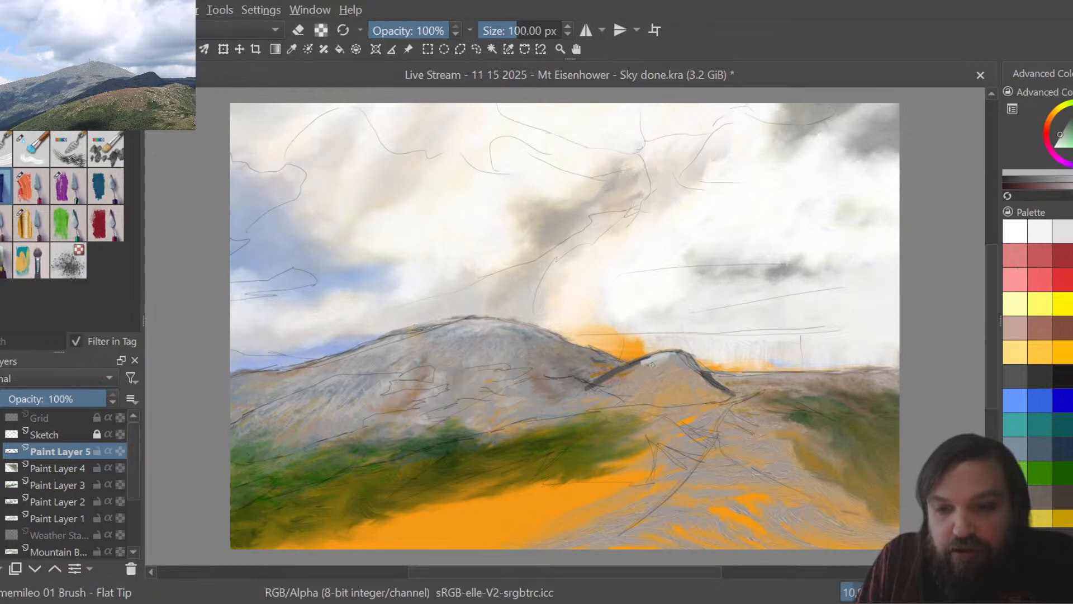
mouse_move(634, 363)
left_mouse_down()
mouse_move(591, 383)
mouse_move(621, 376)
left_mouse_up()
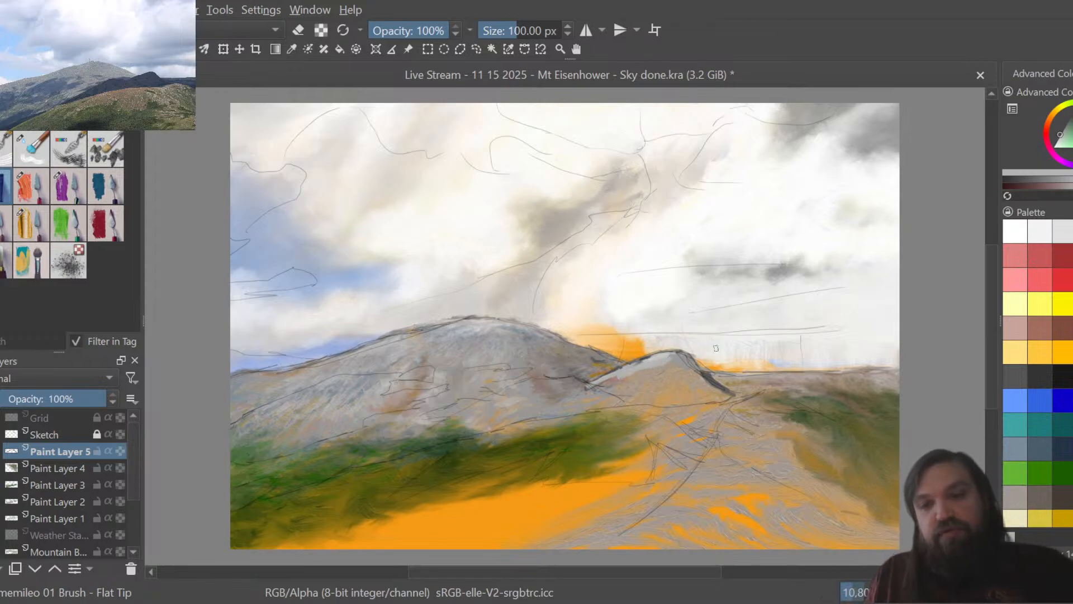
Blend the grey strokes into the middle hill with Flow Blender at 197.24 px and hide the Sketch layer.
left_click(28, 219)
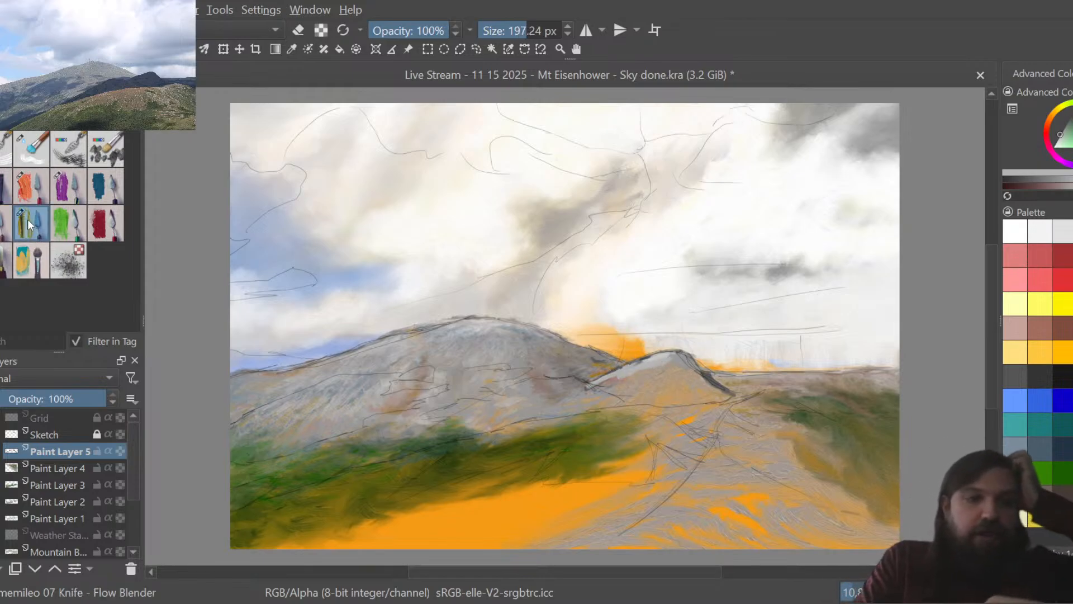
mouse_move(626, 373)
left_mouse_down()
mouse_move(589, 387)
mouse_move(679, 357)
left_mouse_up()
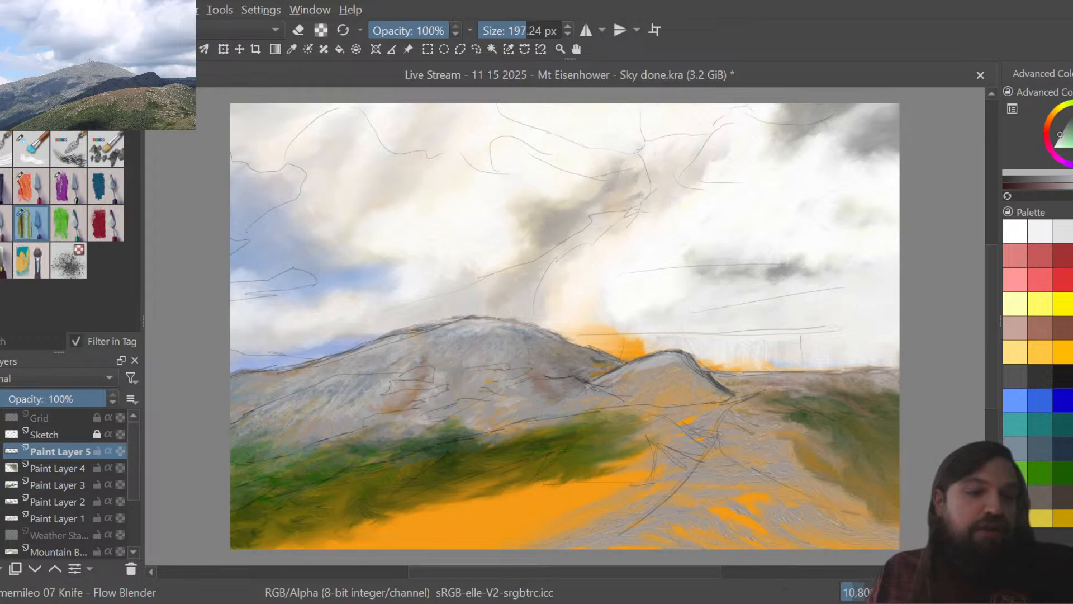
left_click(38, 433)
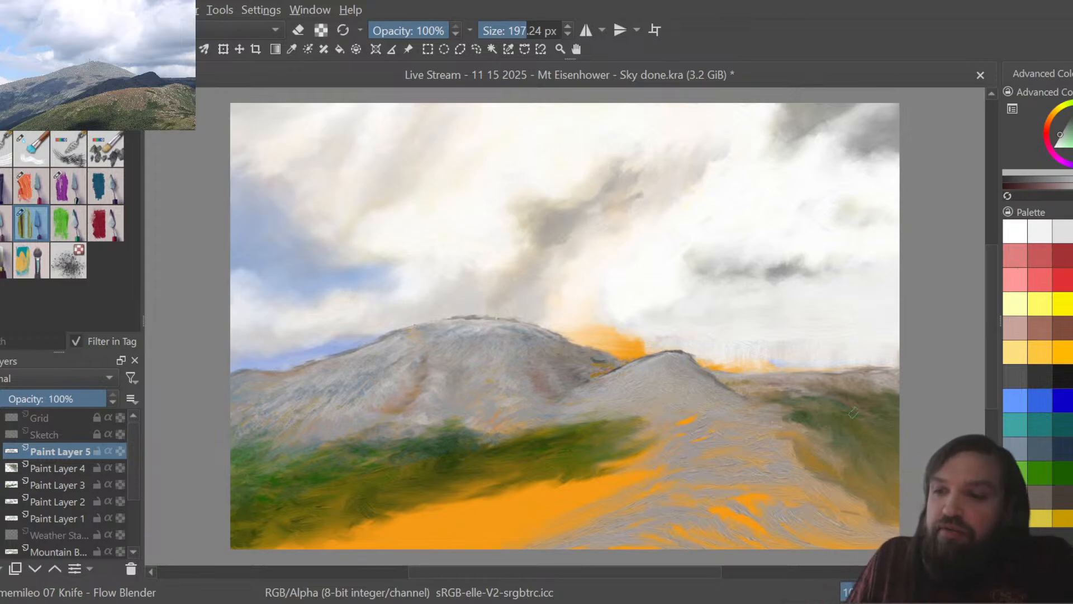
Scatter dark-grey Dabs at 61.88 px down the middle hill's right flank and blend them with Flow Blender at 58.45 px.
key("k")
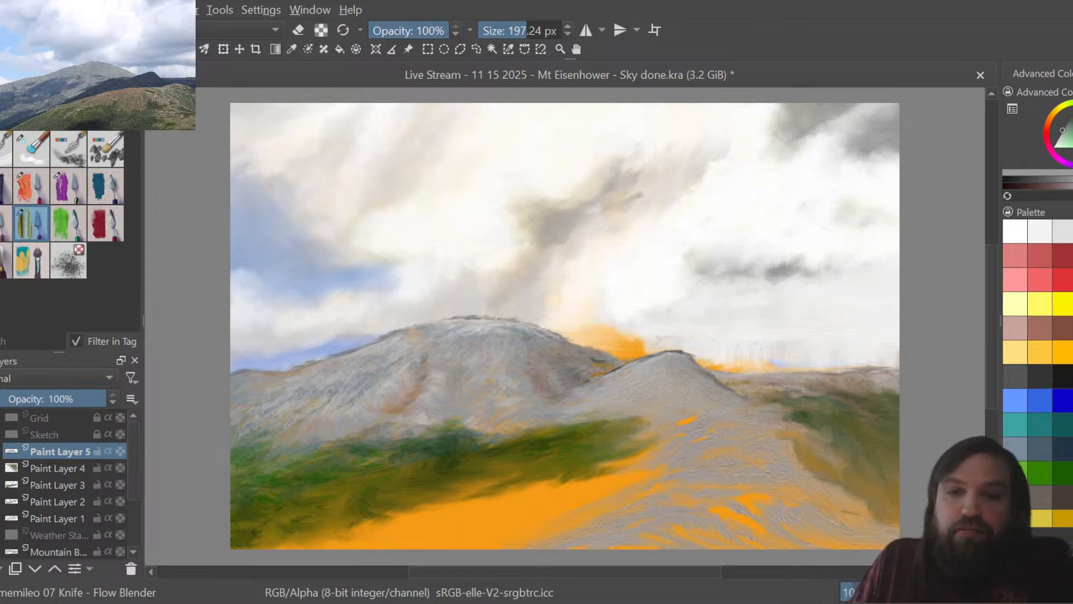
left_click(5, 261)
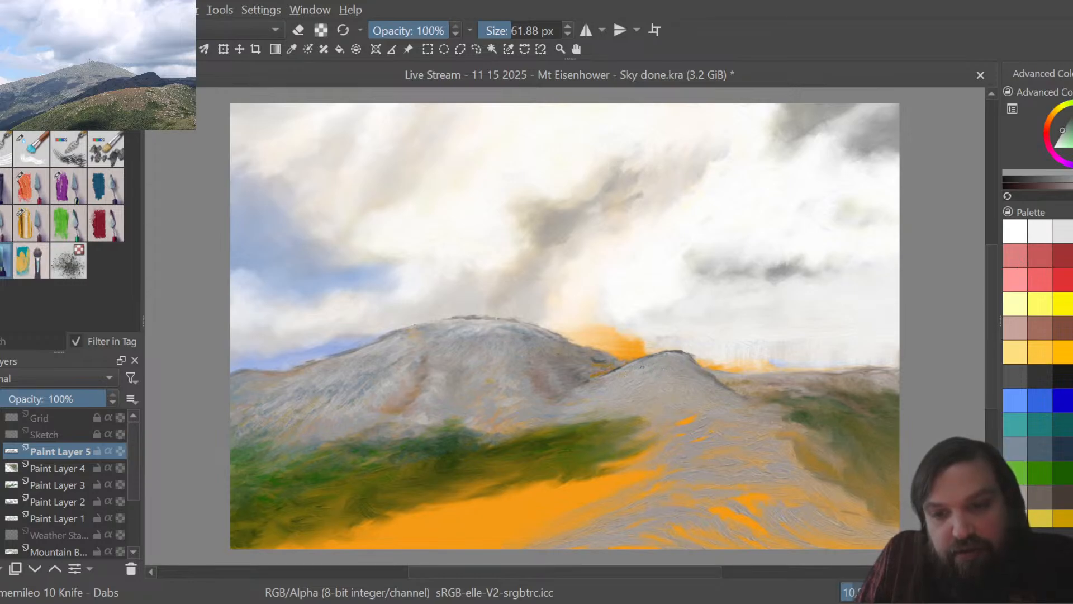
left_click(1013, 375)
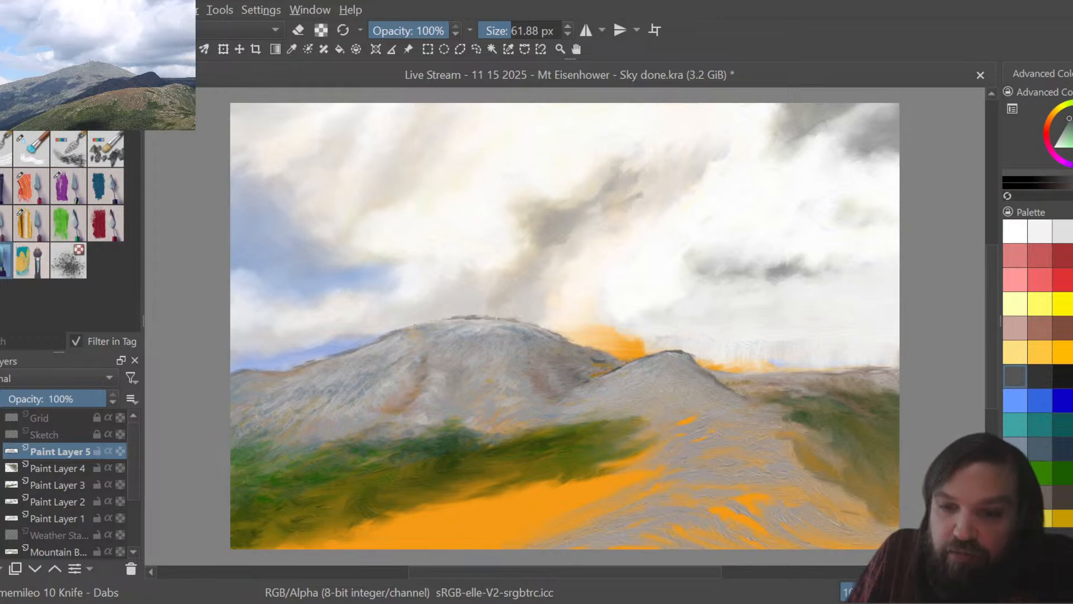
left_click_drag(684, 358, 675, 359)
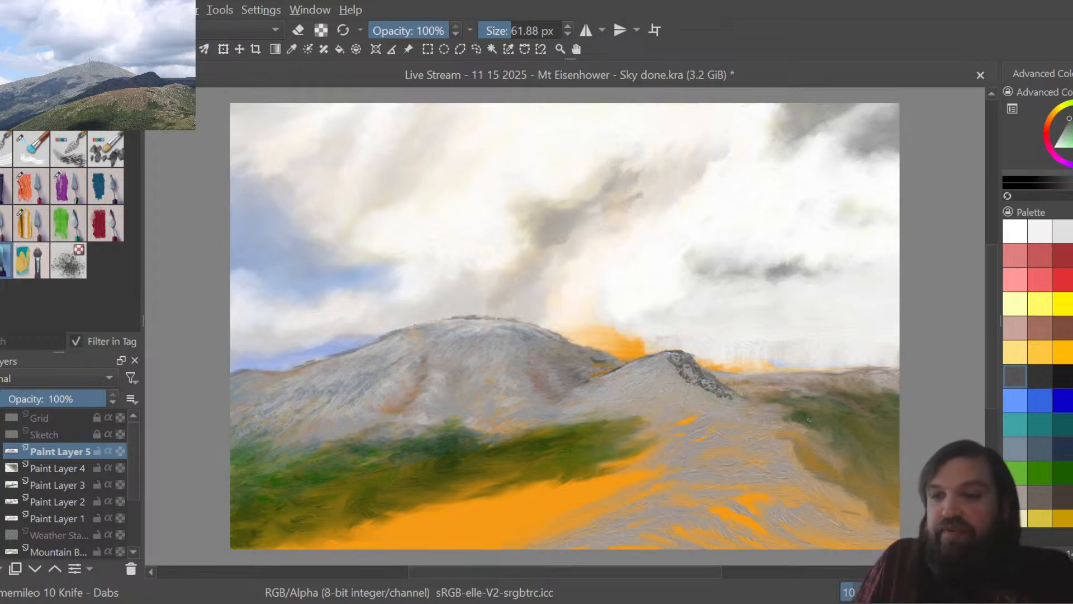
left_click(1062, 131)
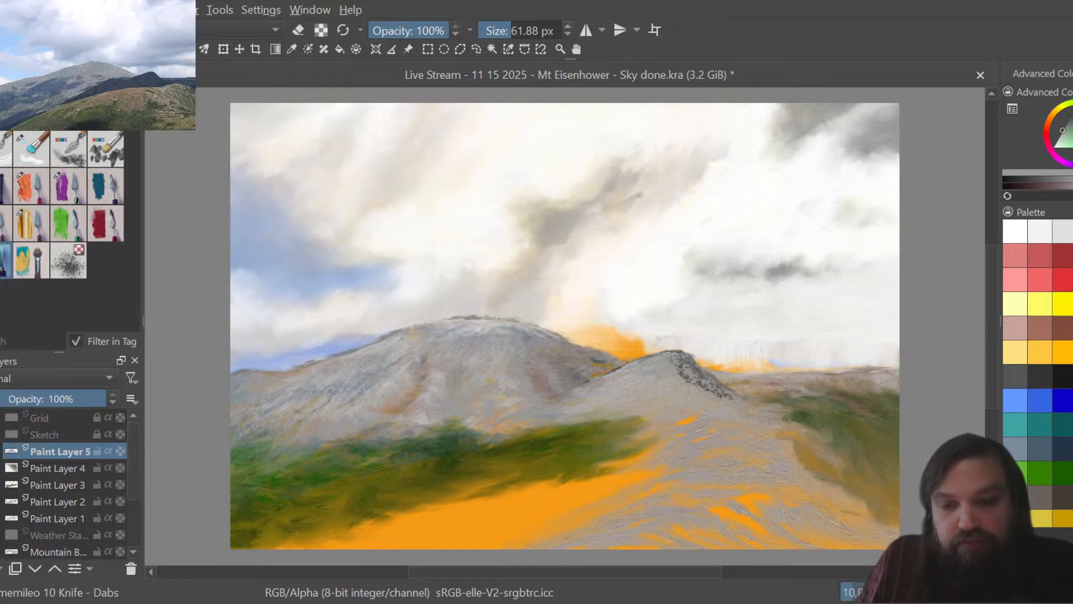
left_click(32, 220)
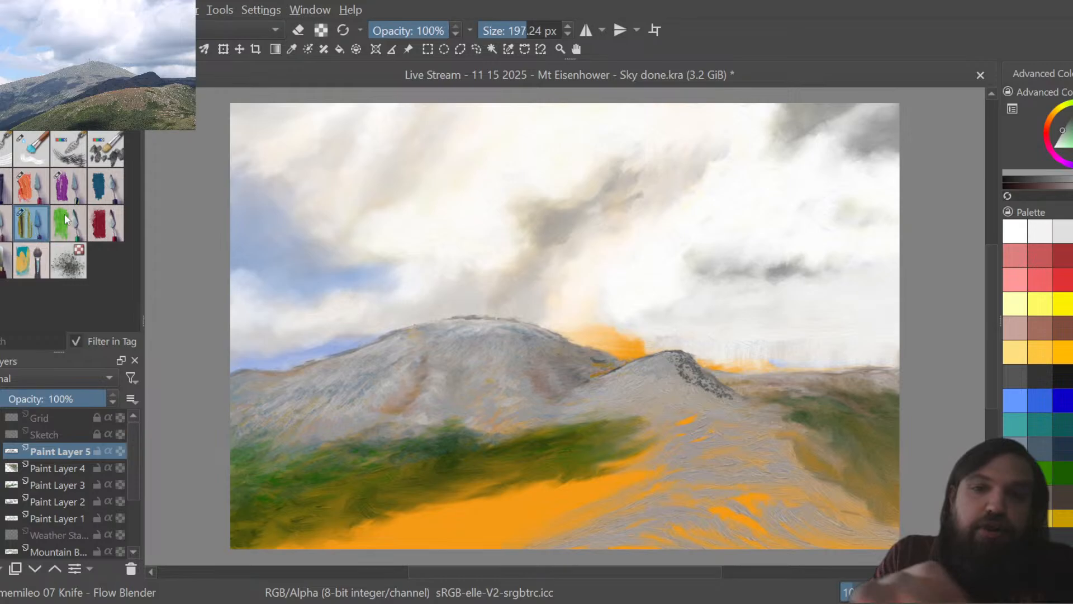
left_click(510, 30)
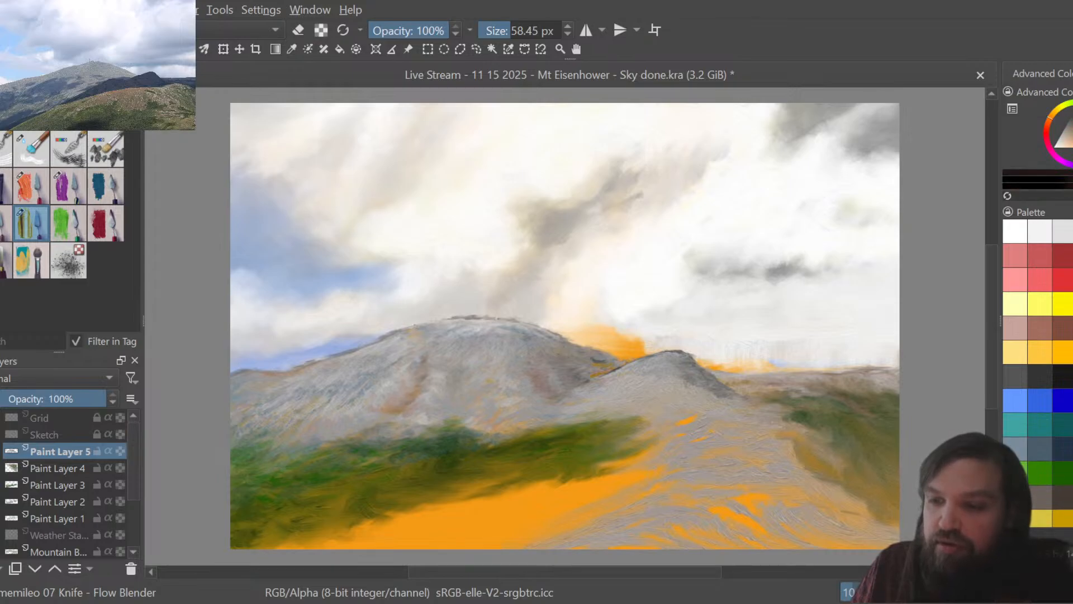
Add dark and yellow-brown Dabs at 61.88 px on the middle hill's lower right flank, blending each with Flow Blender at 58.45 px.
left_click(4, 260)
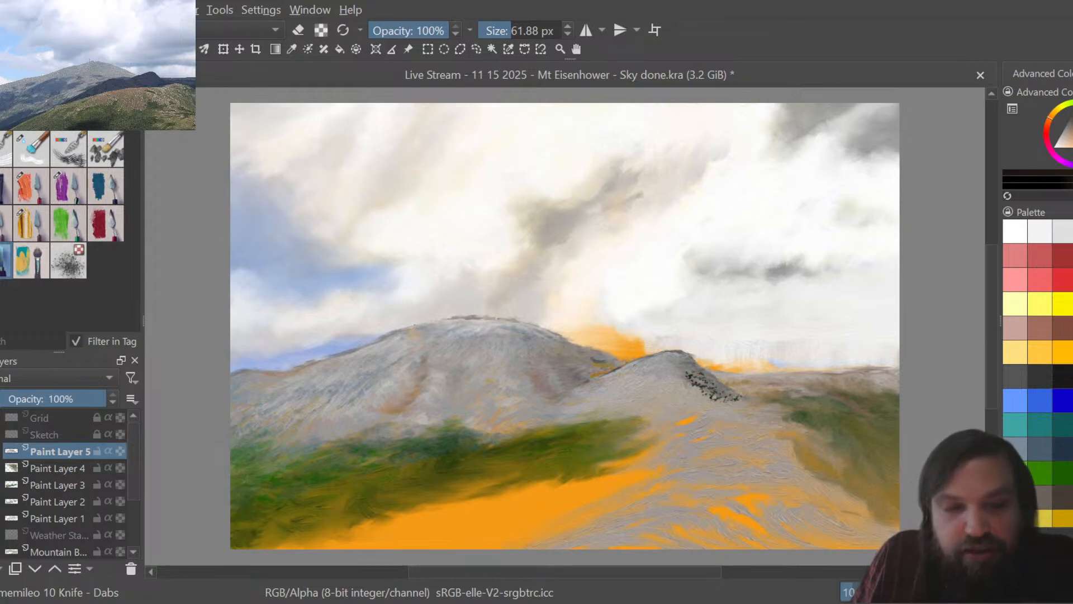
left_click(28, 223)
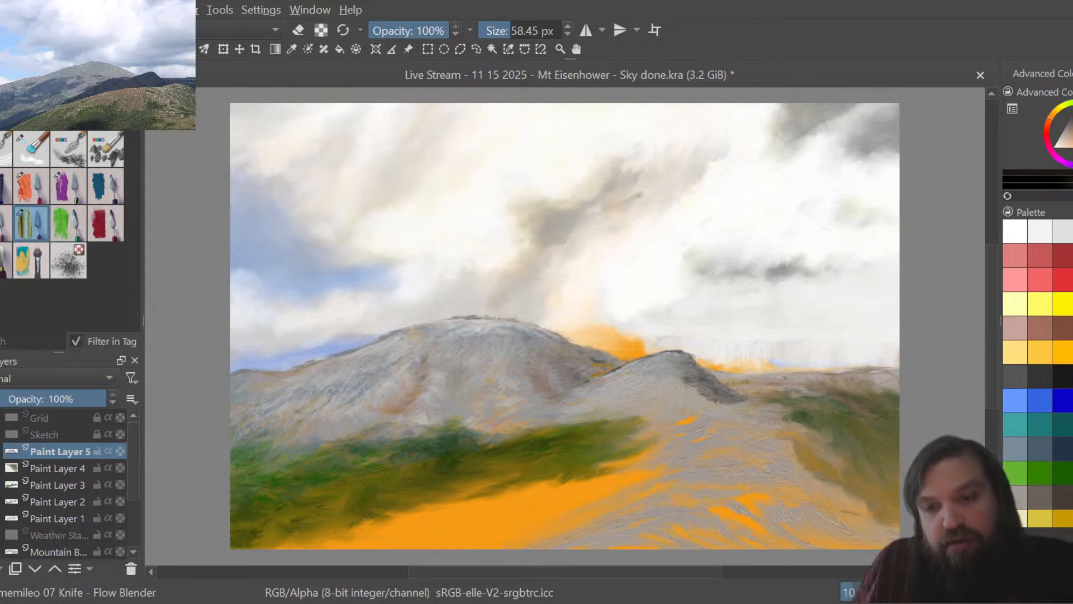
key("x")
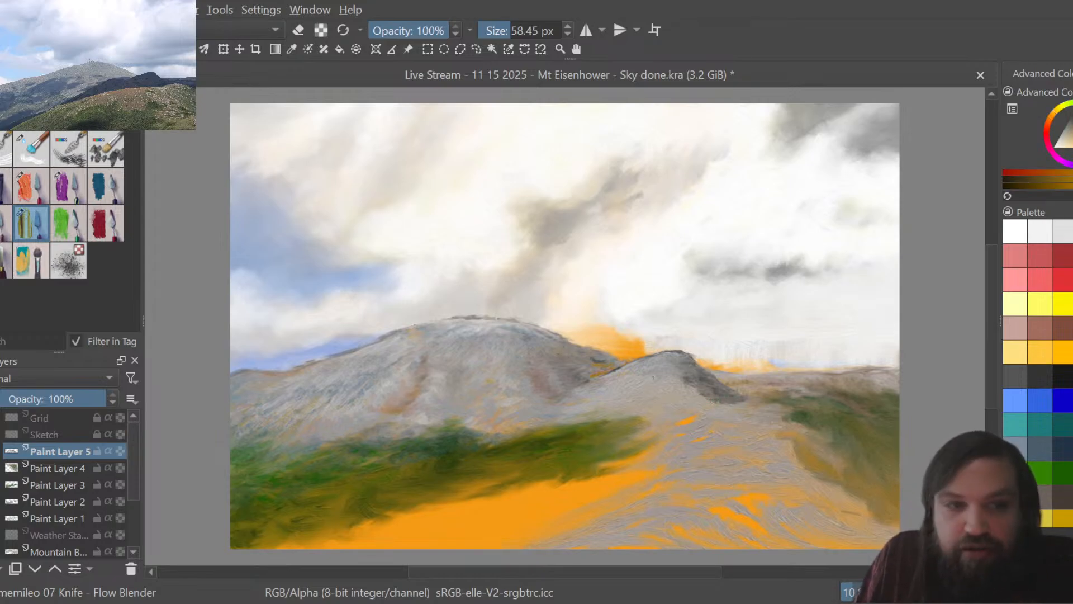
left_click(5, 260)
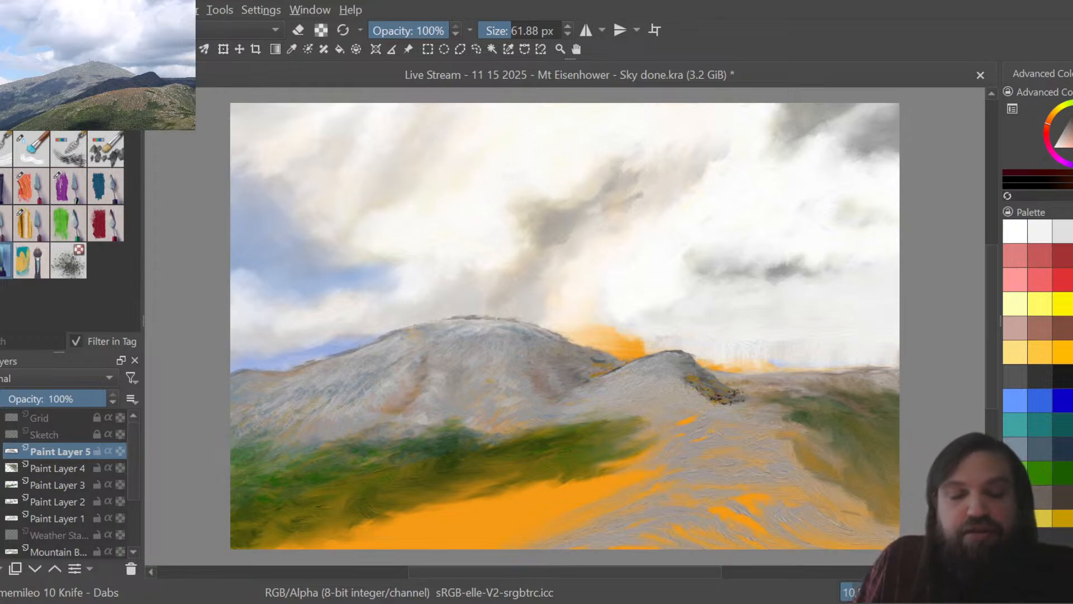
left_click(32, 223)
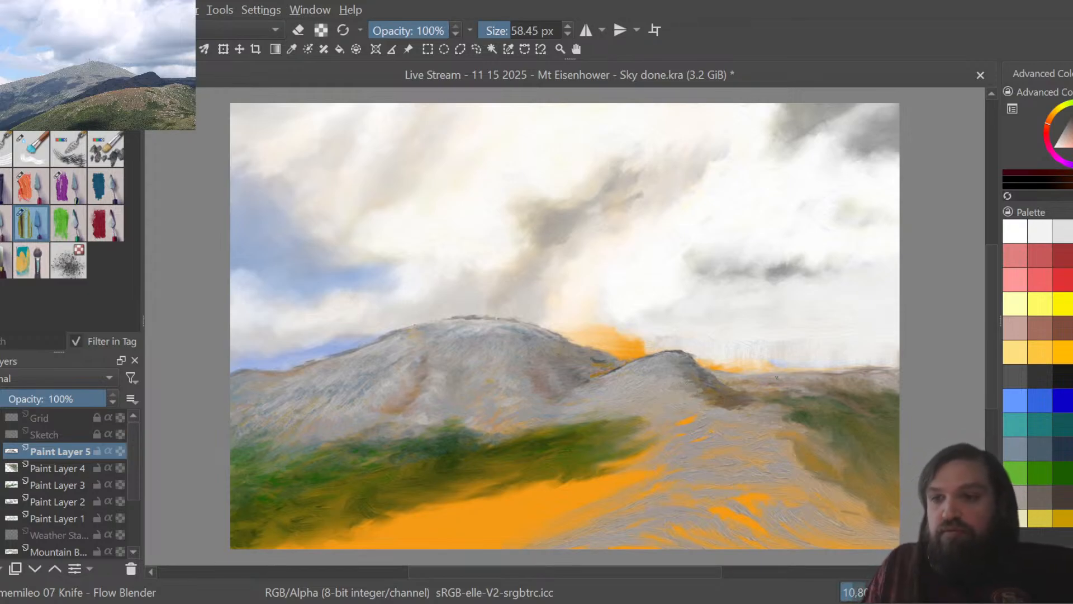
Switch to a lighter grey, touch up the middle hill's right flank with Dabs at 61.88 px and blend with Flow Blender.
left_click(1063, 130)
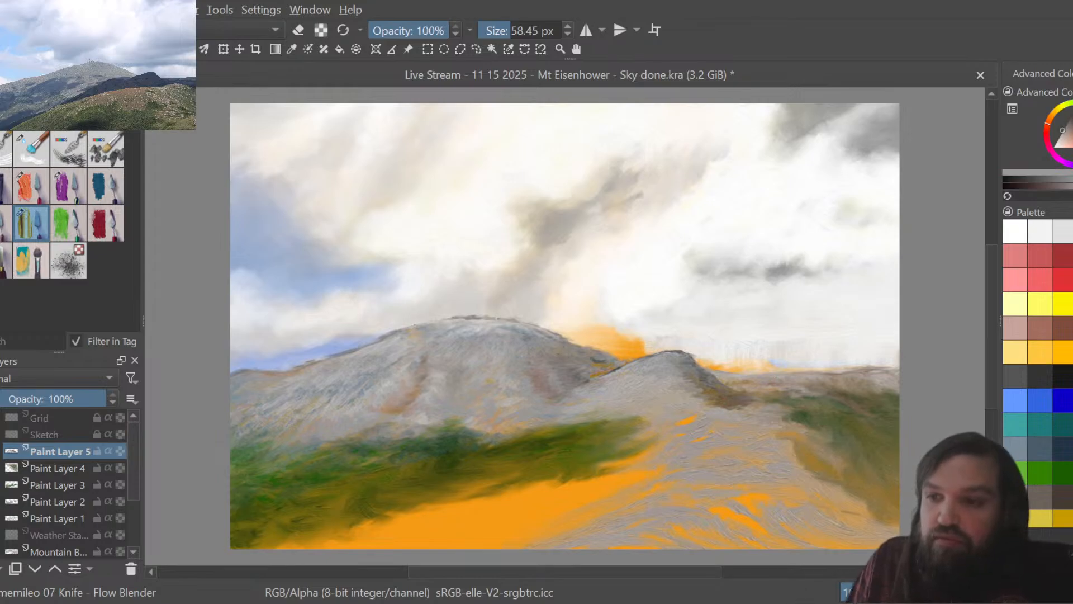
left_click(1060, 135)
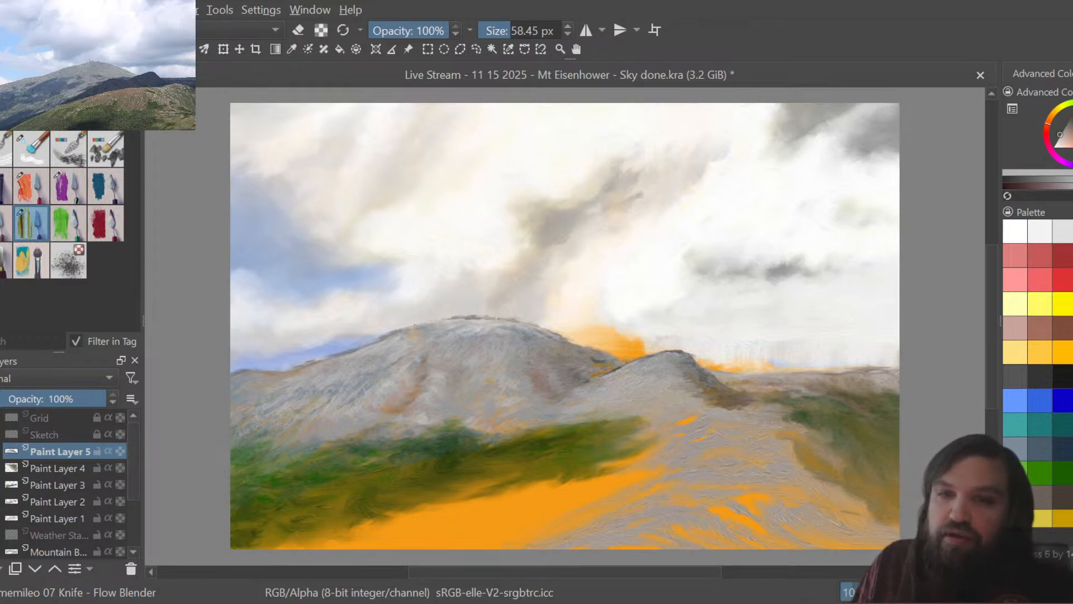
left_click(5, 260)
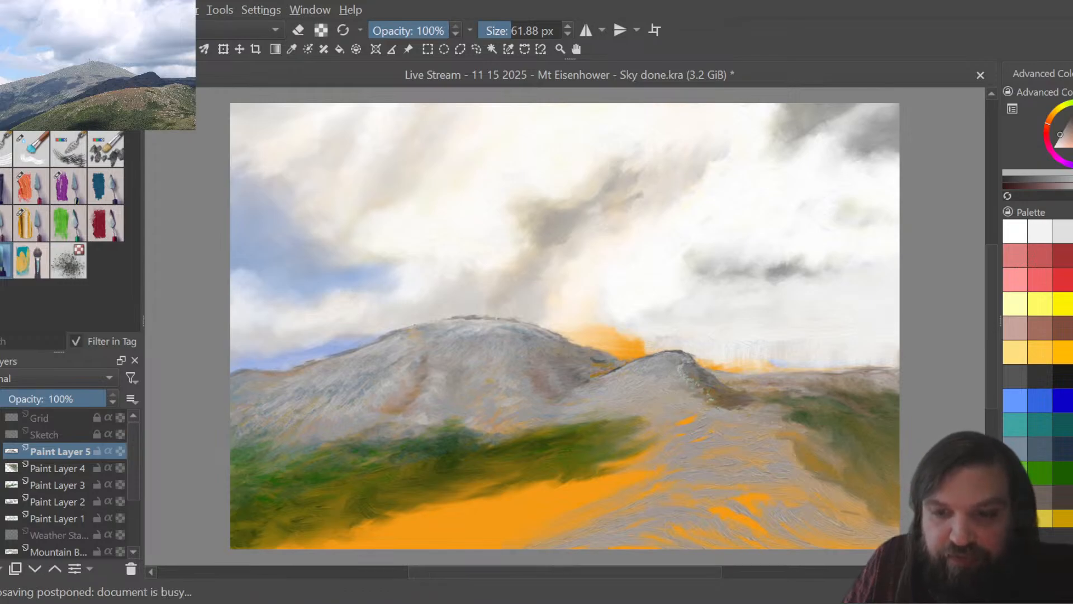
left_click(38, 213)
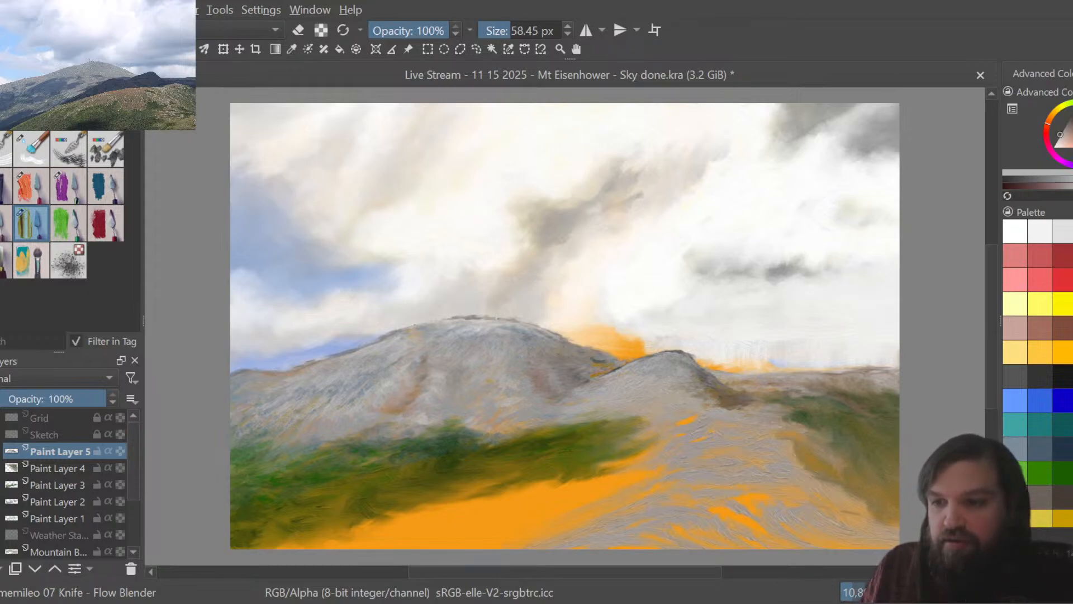
Add dark grey-brown Dabs at 61.88 px at the foot of the middle hill's right flank and soften them with Flow Blender.
left_click(693, 447, "ctrl")
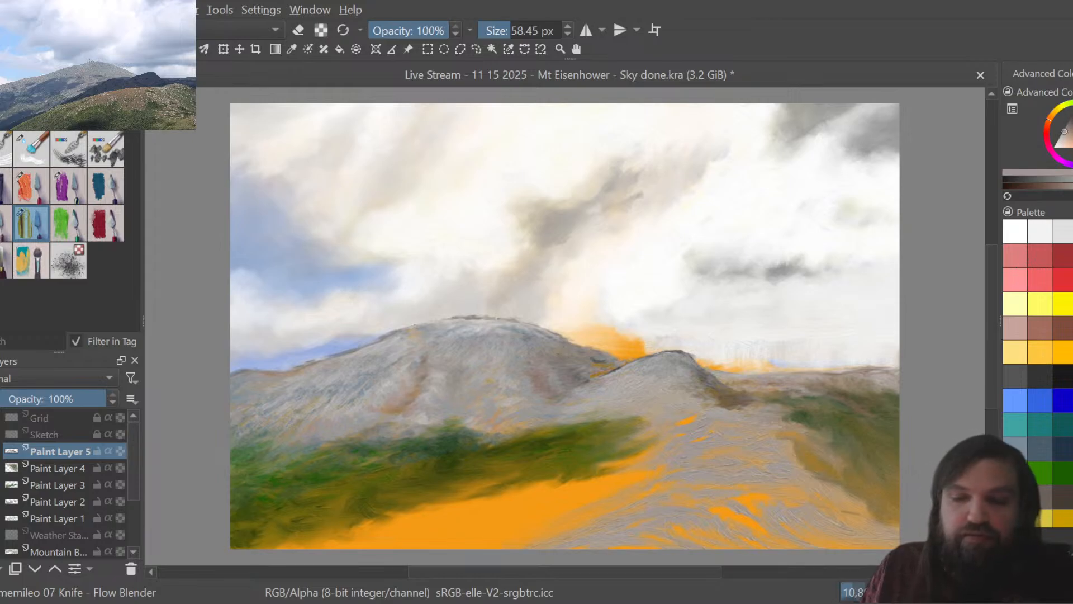
left_click(1056, 491)
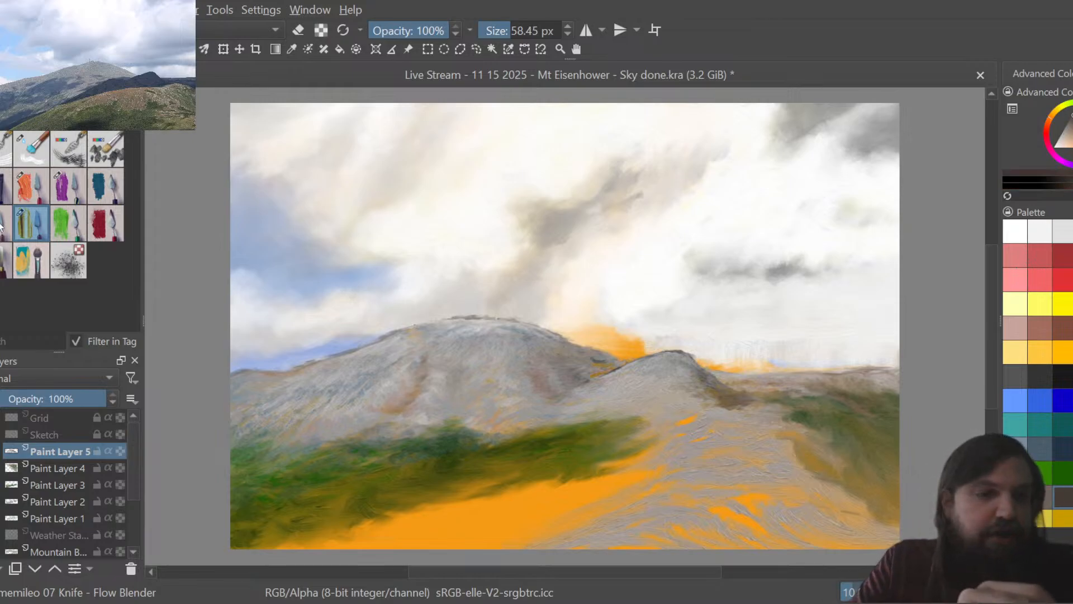
left_click(4, 260)
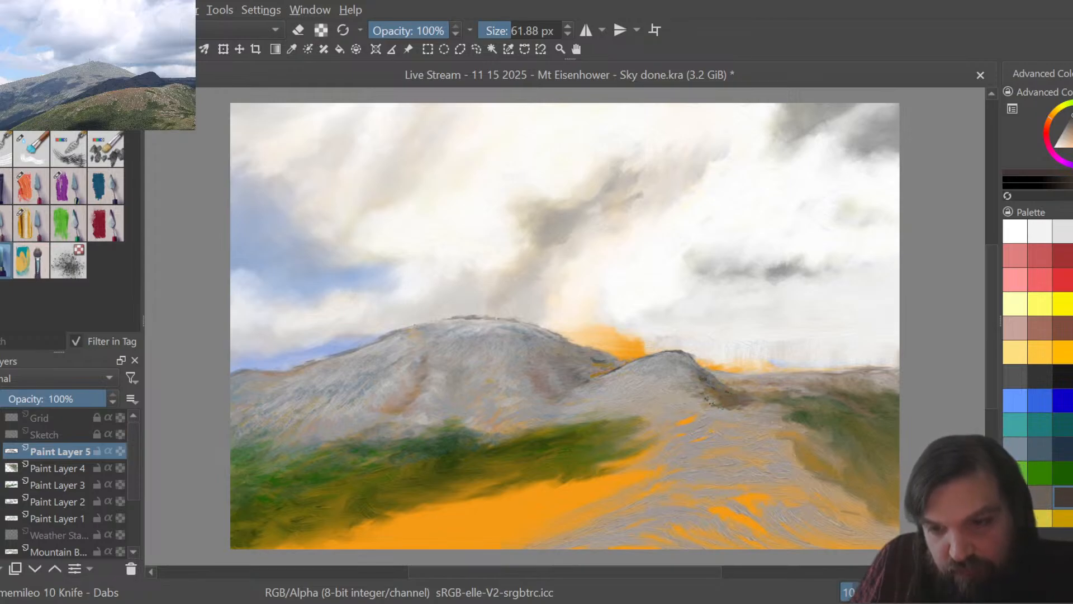
left_click(42, 215)
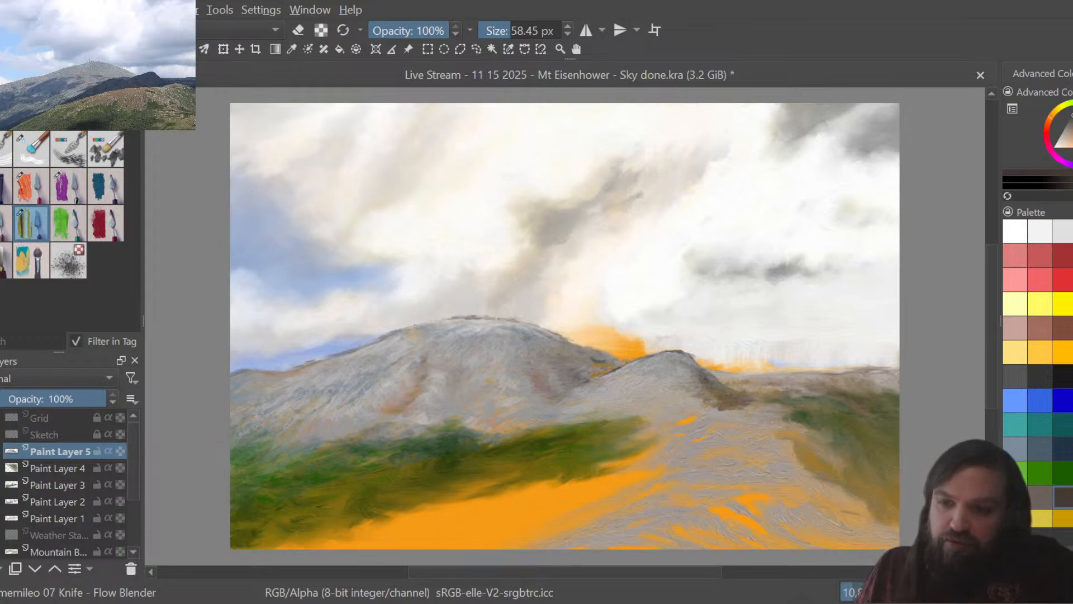
Scatter light grey-brown Dabs at 61.88 px along the upper edge of the green slope, left of the middle hill's base.
left_click(1015, 497)
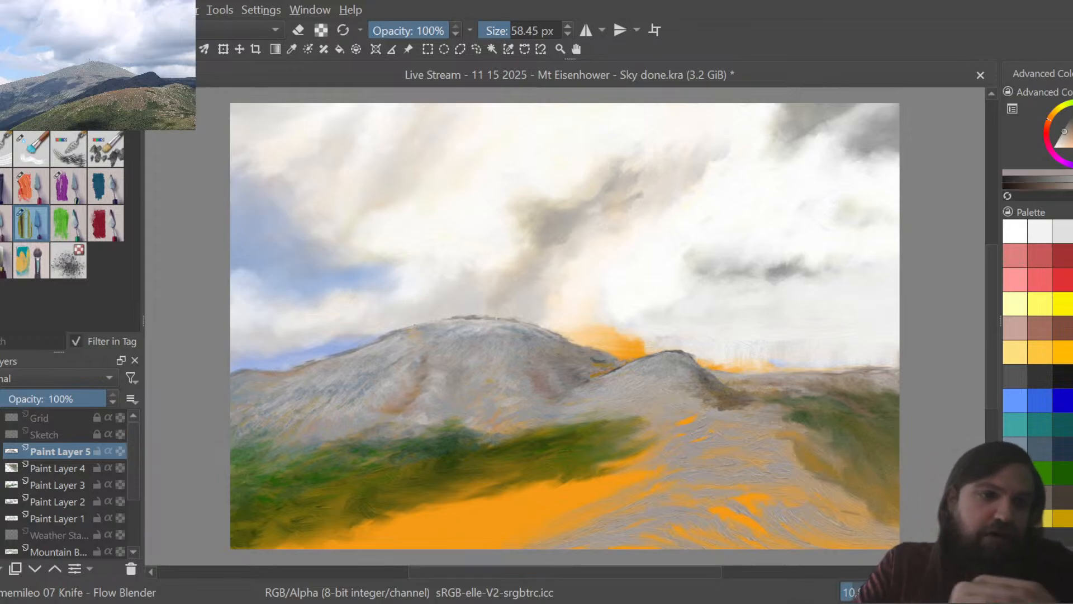
left_click(5, 260)
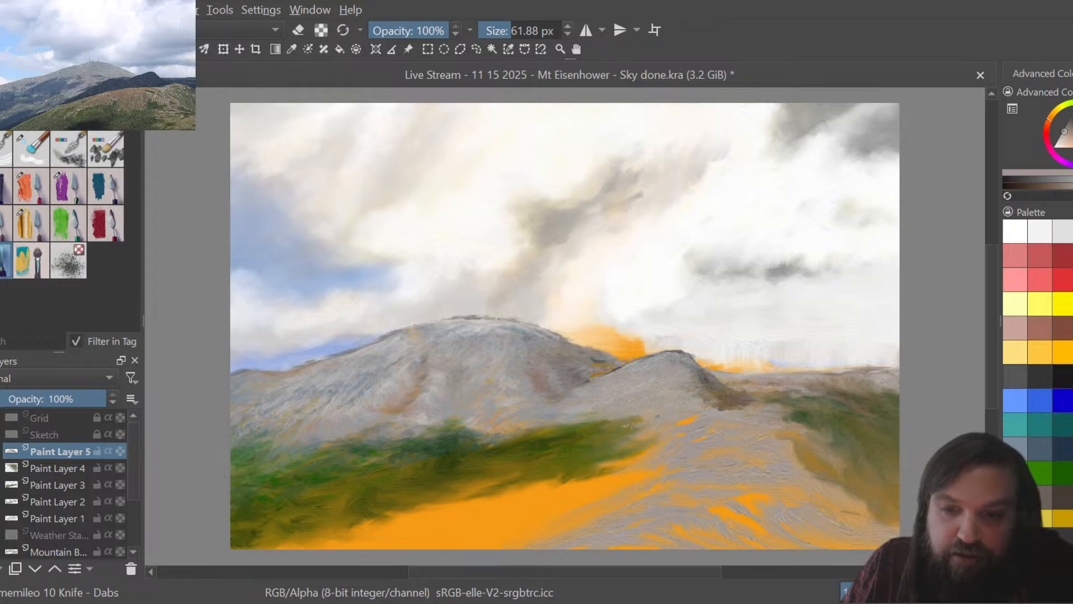
left_click_drag(637, 422, 551, 430)
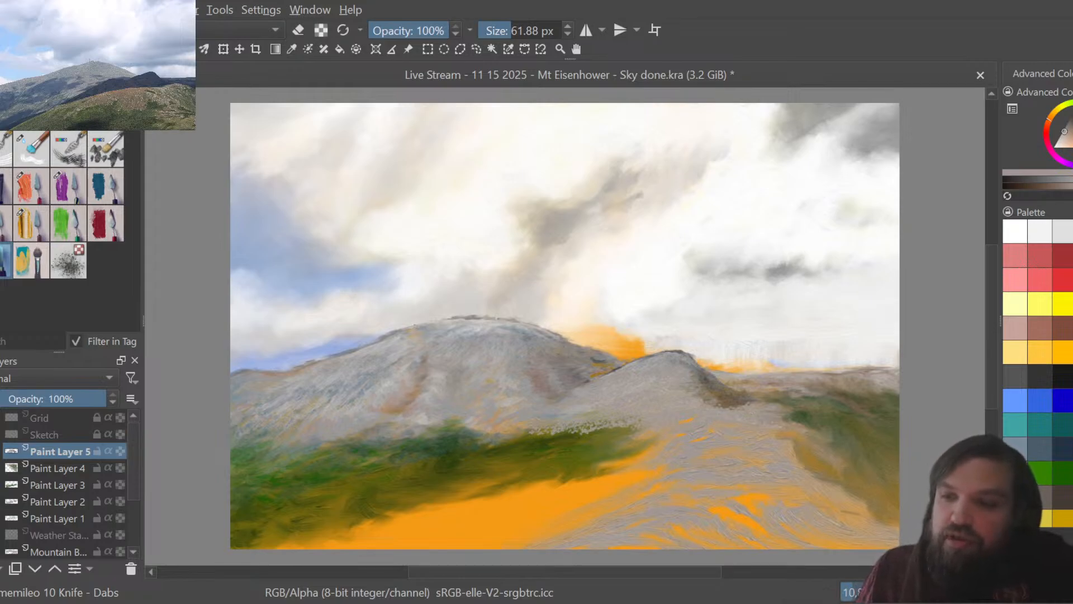
Scatter dark grey-brown, dark yellow, dark brown, slate-blue and dark slate Dabs at 61.88 px across the middle hill's slopes and base.
left_click(1064, 497)
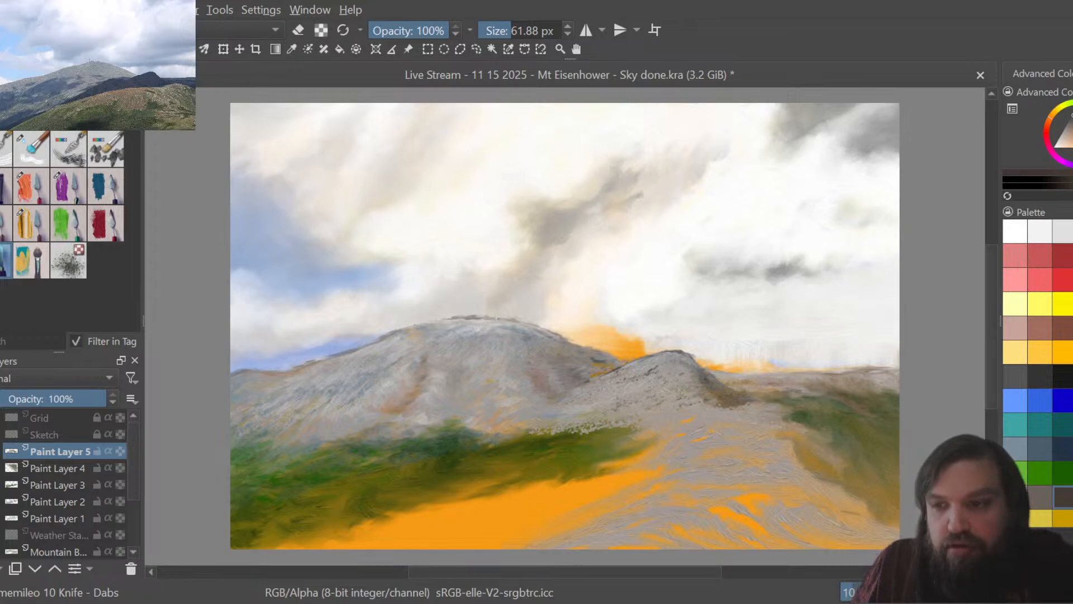
left_click(1065, 518)
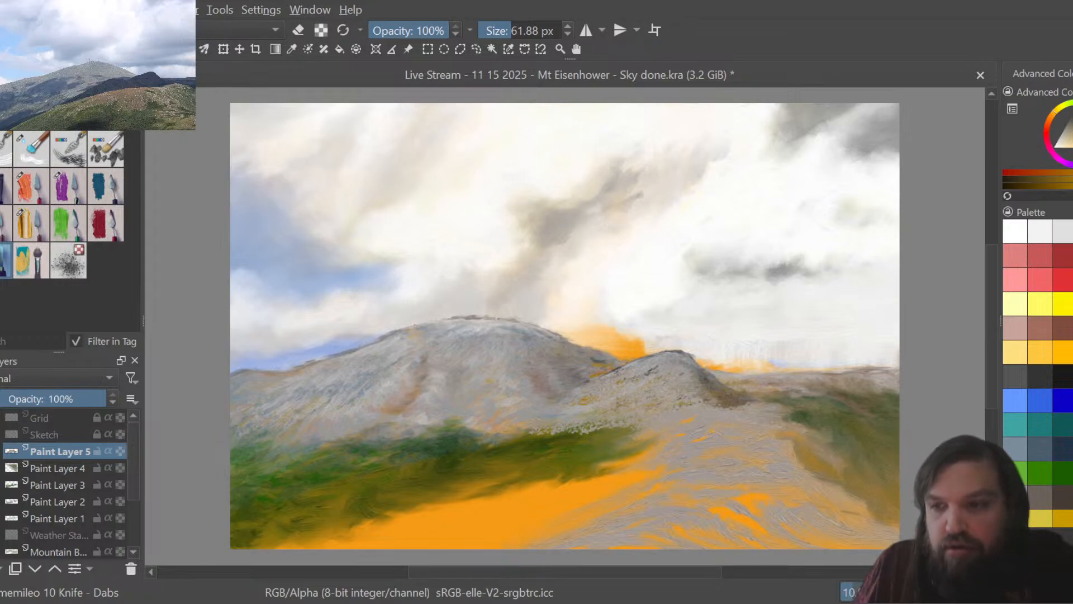
left_click(1064, 328)
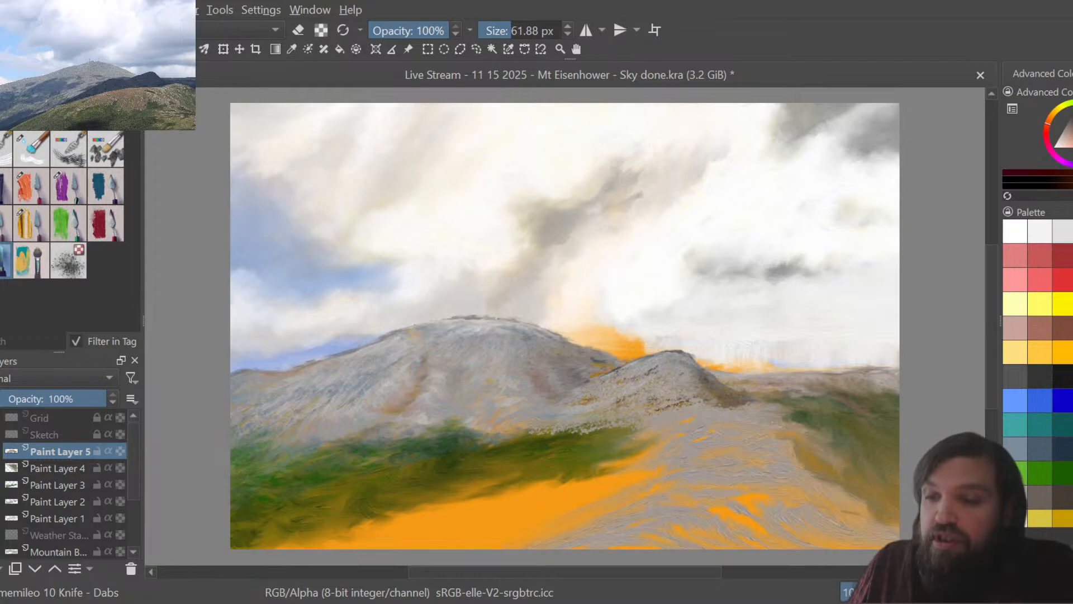
left_click(1037, 450)
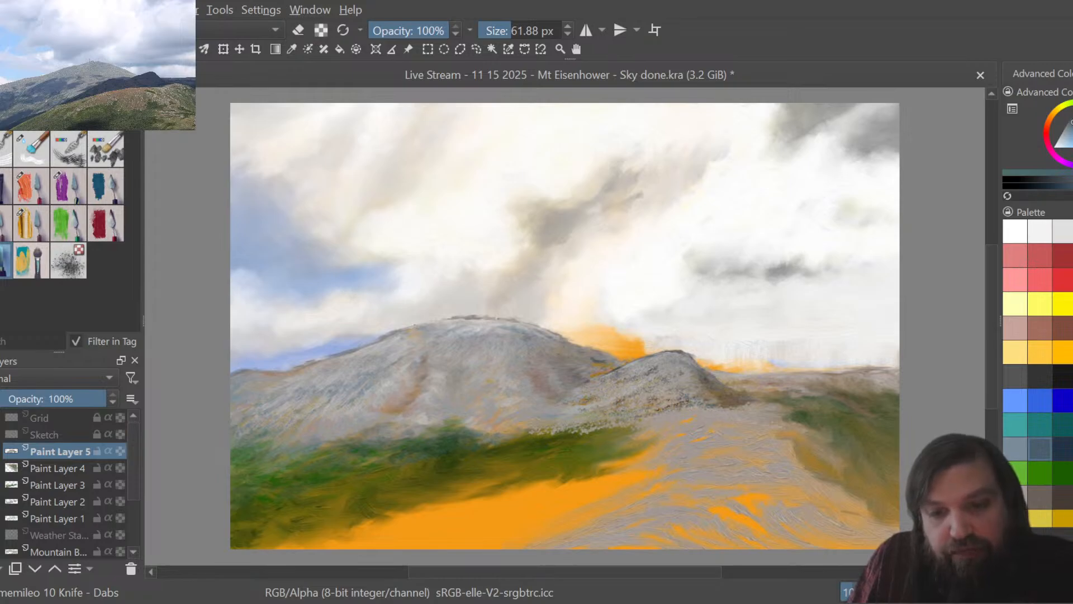
left_click(1064, 449)
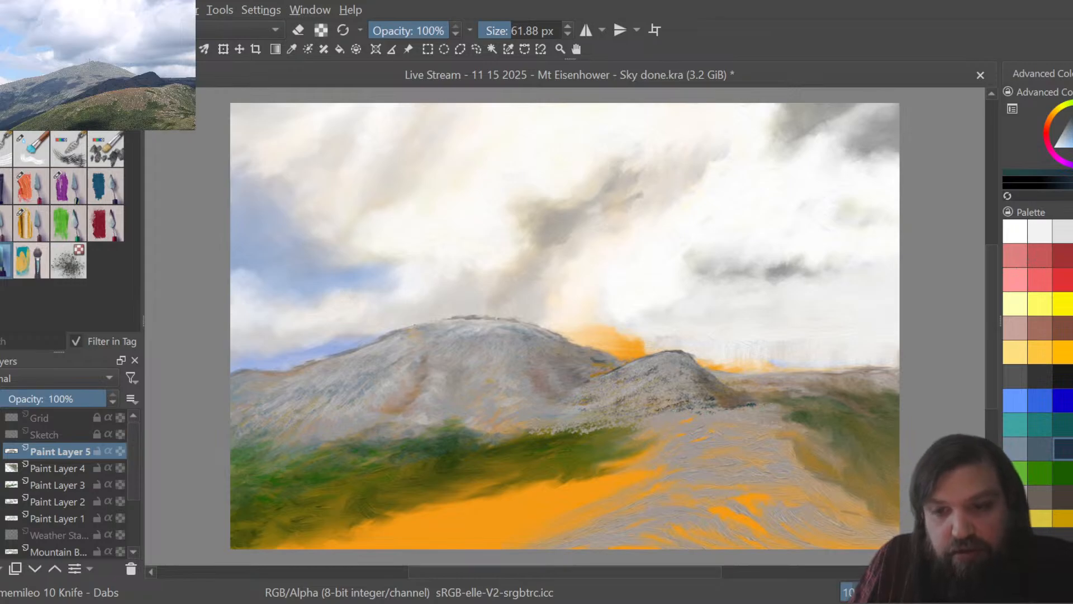
Blend the dabs on the middle hill and along its base with Flow Blender at 119.49 px, and save the document.
left_click(47, 214)
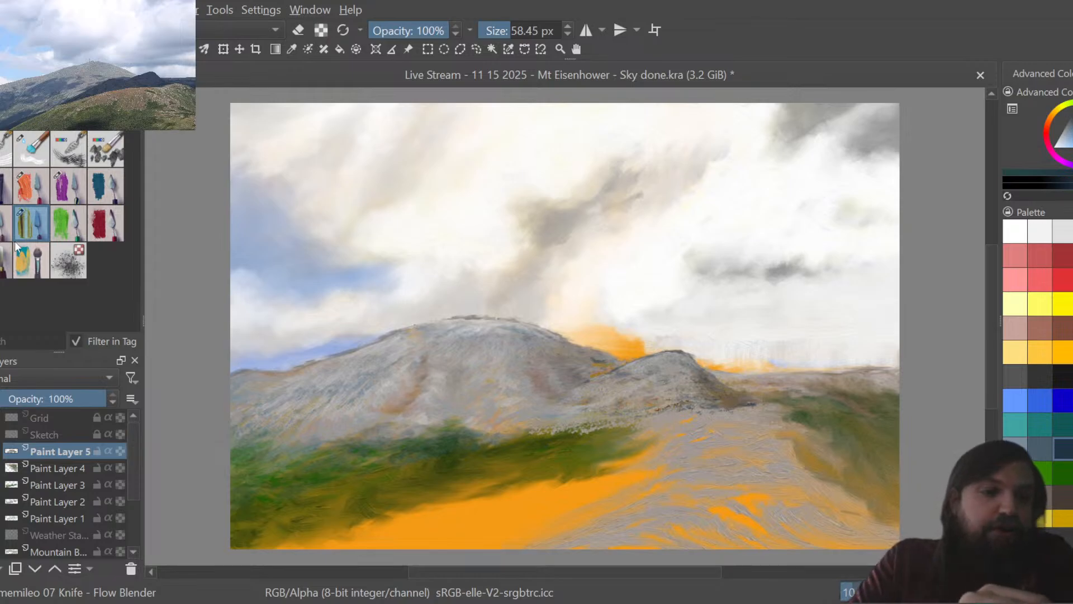
left_click_drag(527, 29, 524, 19)
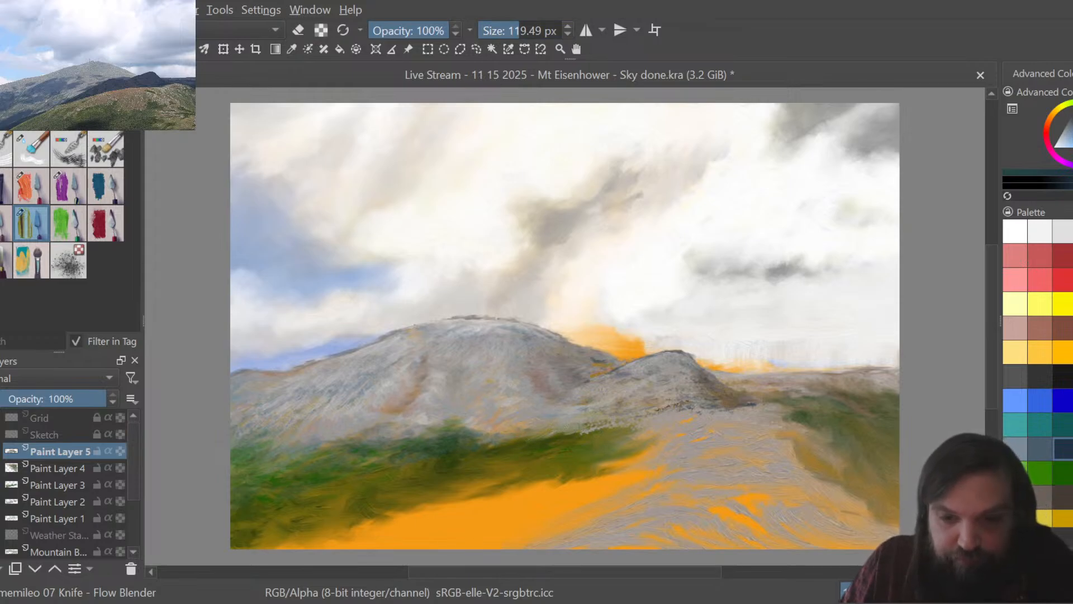
left_click_drag(570, 437, 519, 441)
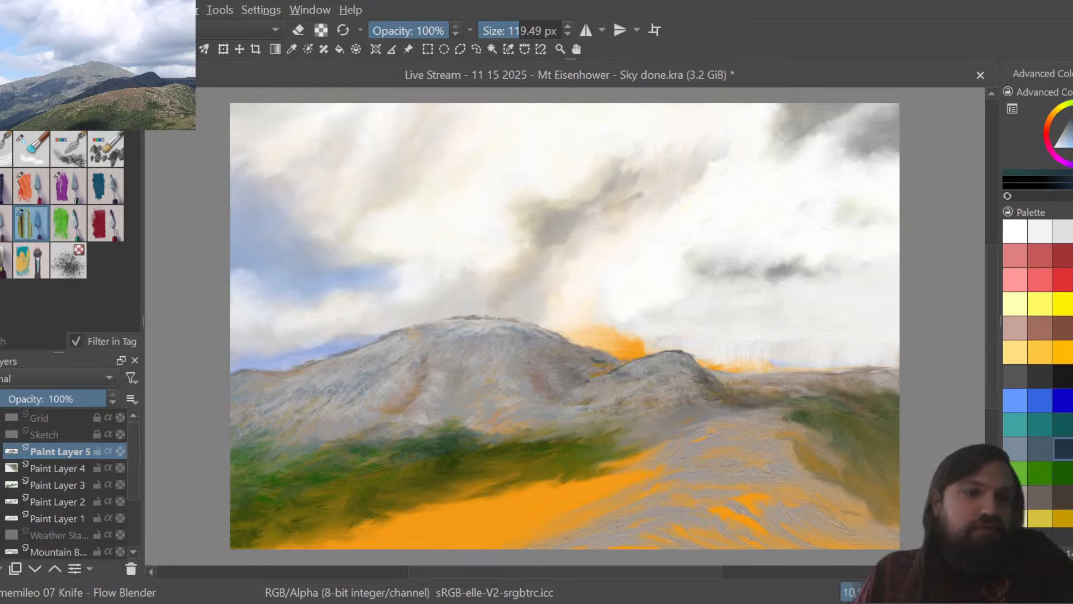
key("ctrl+s")
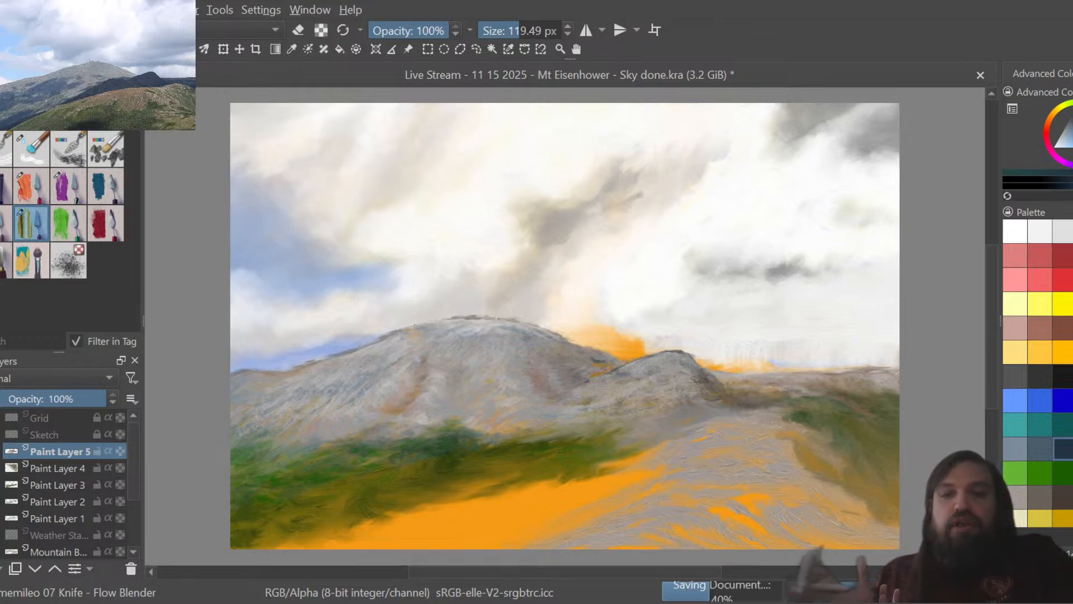